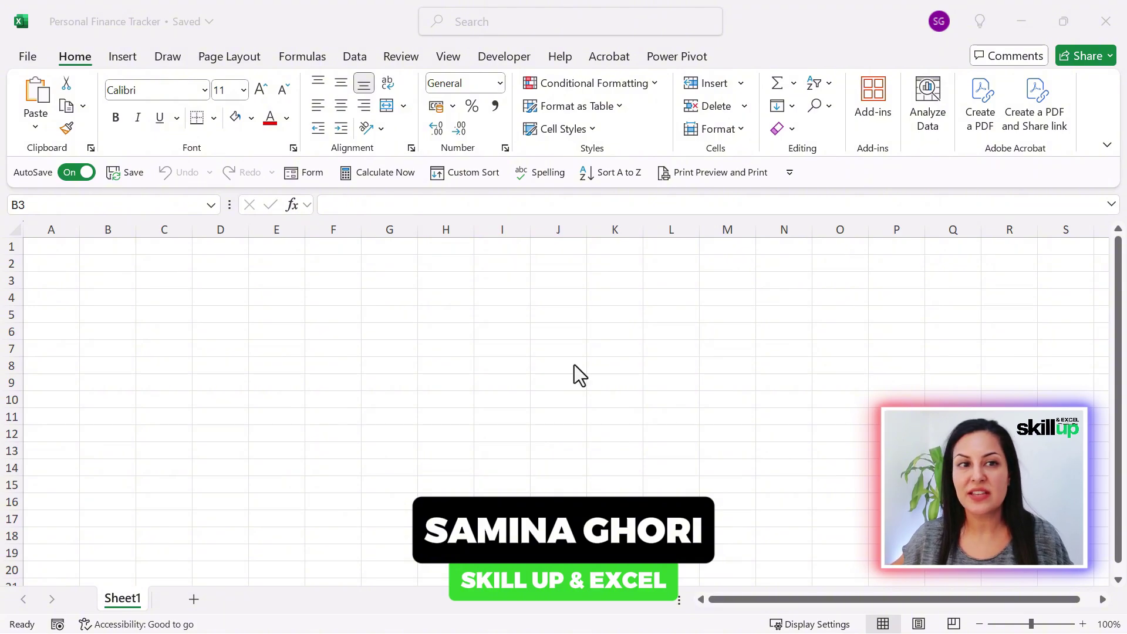
# Step: Rename the Sheet1 worksheet as Jan
pyautogui.doubleClick(120, 596)
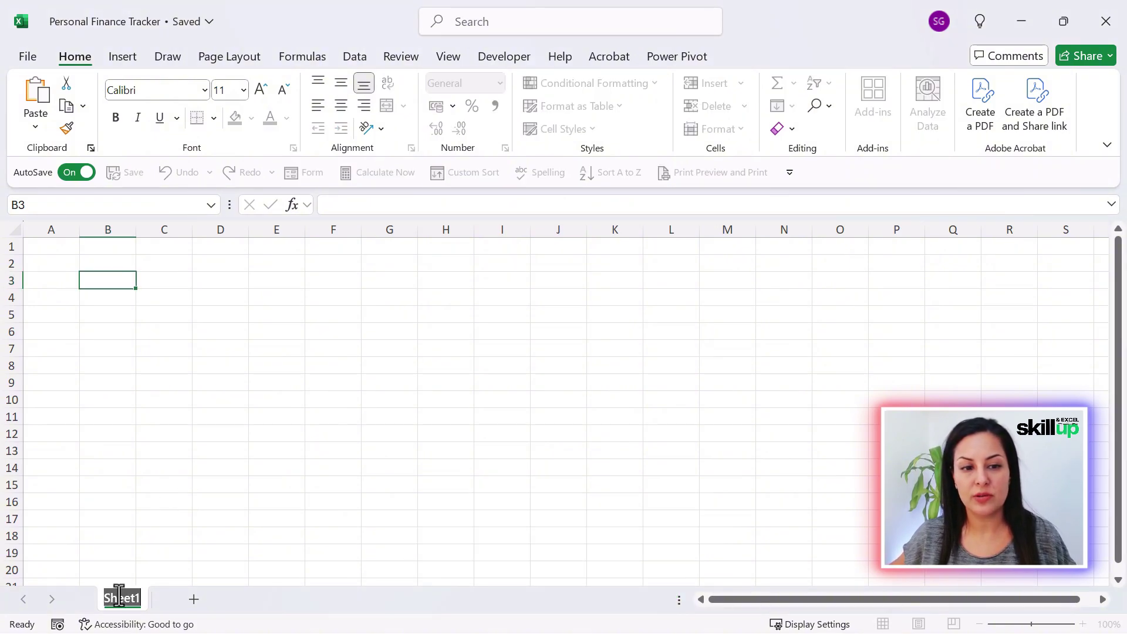
pyautogui.write('Jan')
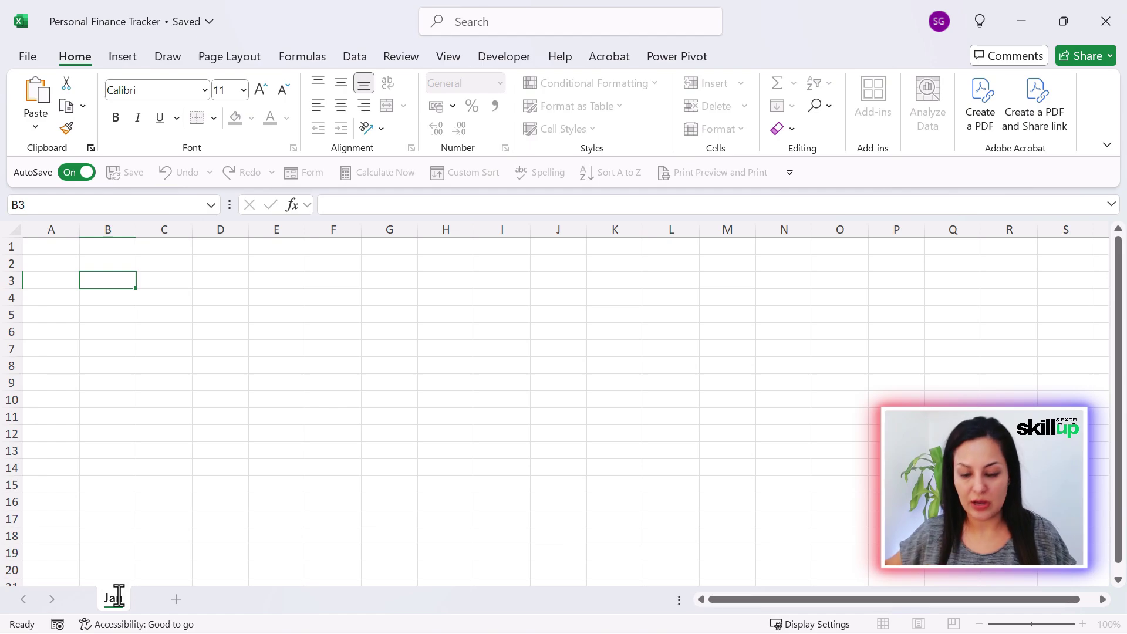
pyautogui.press('Return')
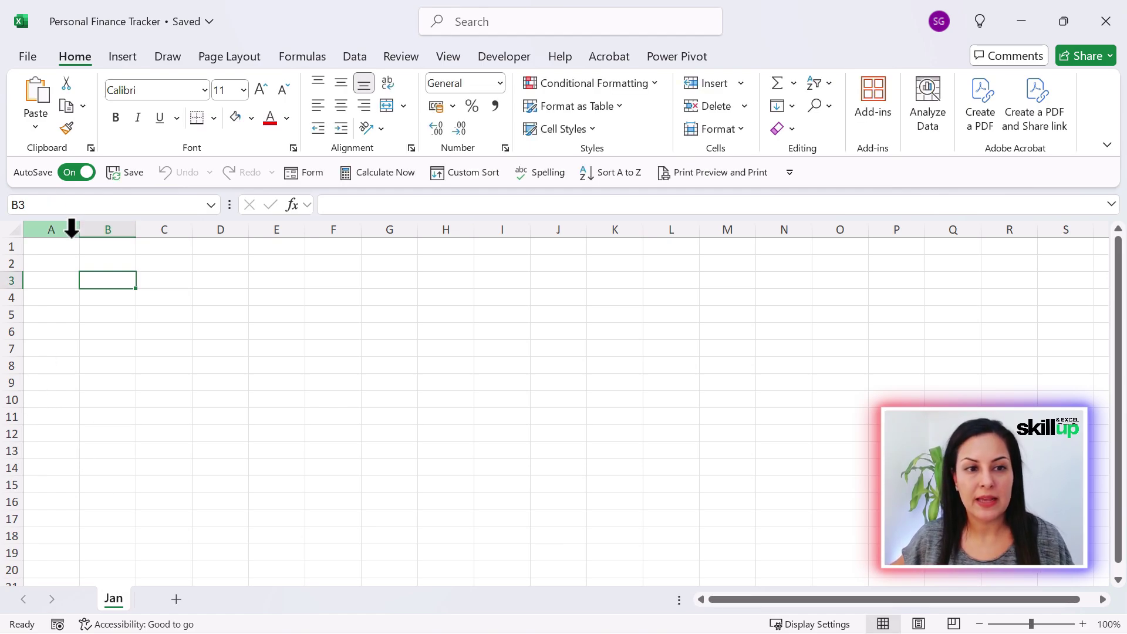
# Step: Merge and center cells A1:C3 and enter the title "Personal Finance Tracker" in the merged cell
pyautogui.moveTo(68, 245); pyautogui.dragTo(181, 278)
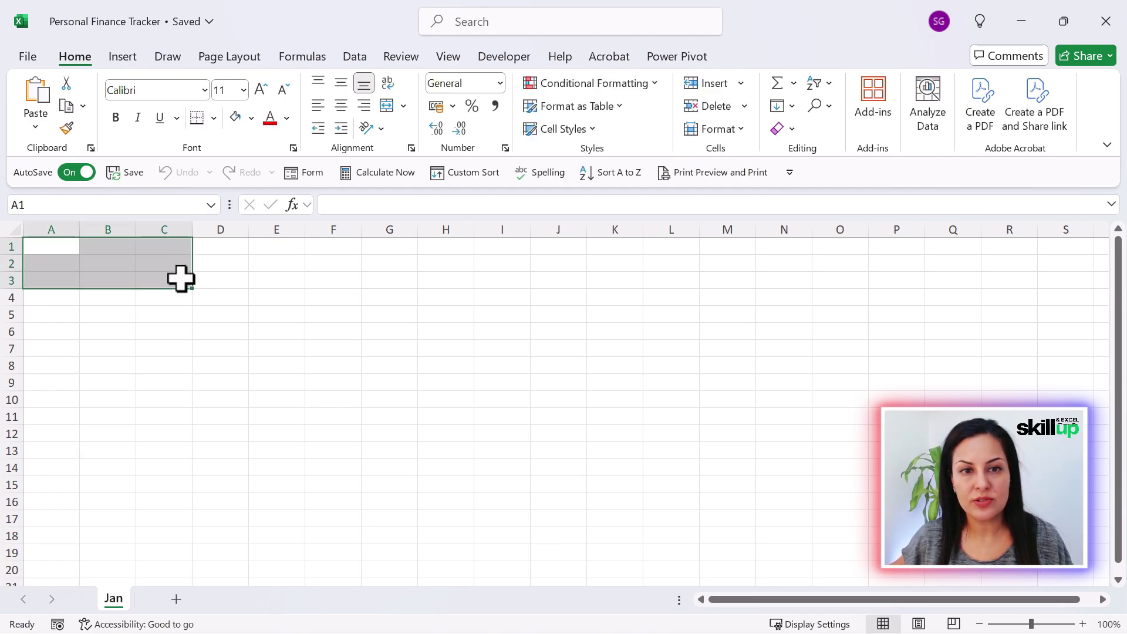
pyautogui.click(388, 107)
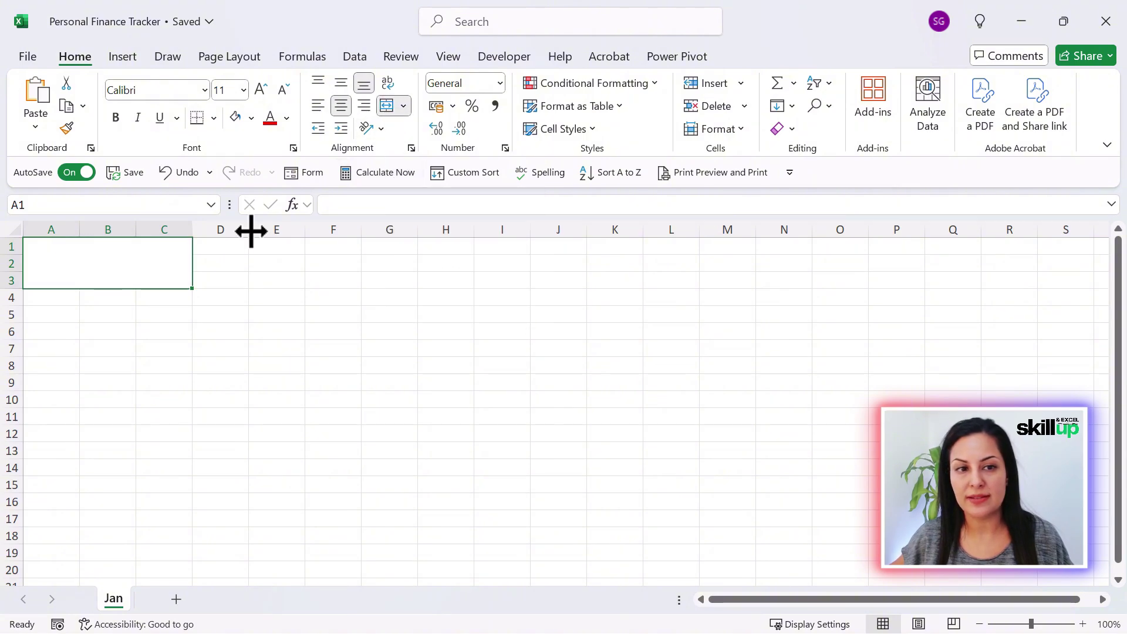
pyautogui.write('Per')
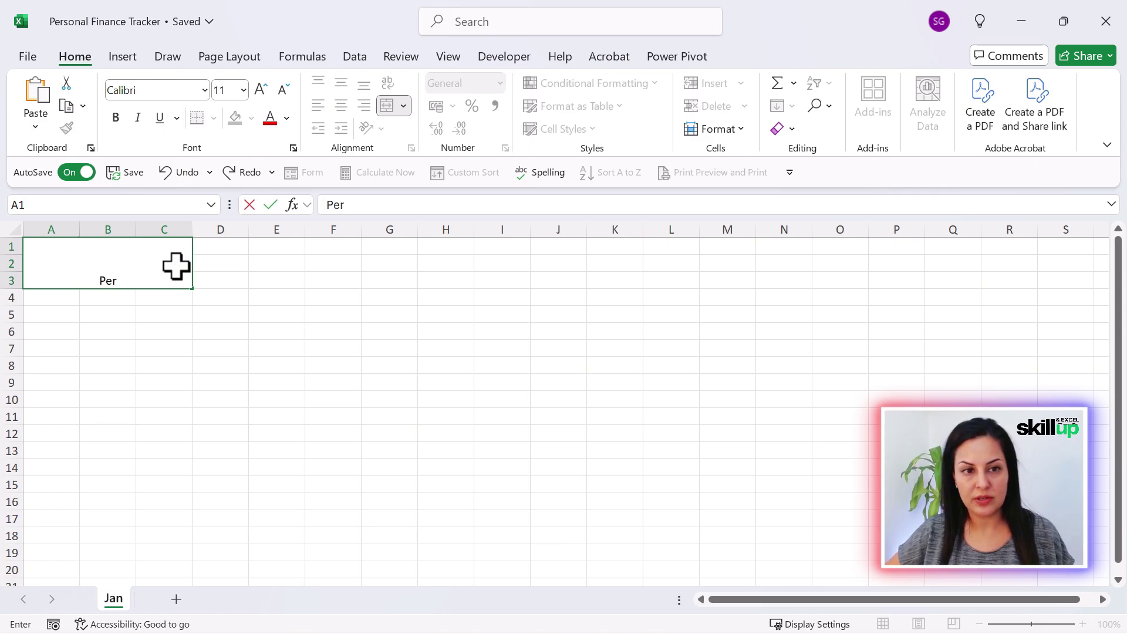
pyautogui.write('oonal Finance tra')
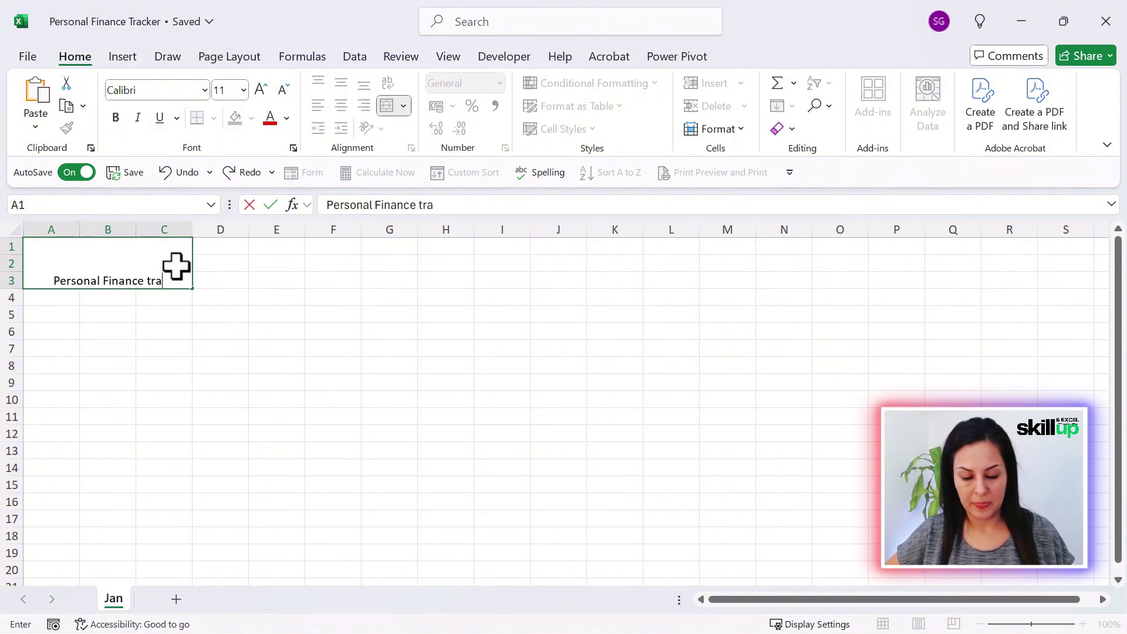
pyautogui.write('cker')
pyautogui.press('BackSpace')
pyautogui.press('BackSpace')
pyautogui.press('BackSpace')
pyautogui.press('BackSpace')
pyautogui.press('BackSpace')
pyautogui.press('BackSpace')
pyautogui.press('BackSpace')
pyautogui.write('Tracker')
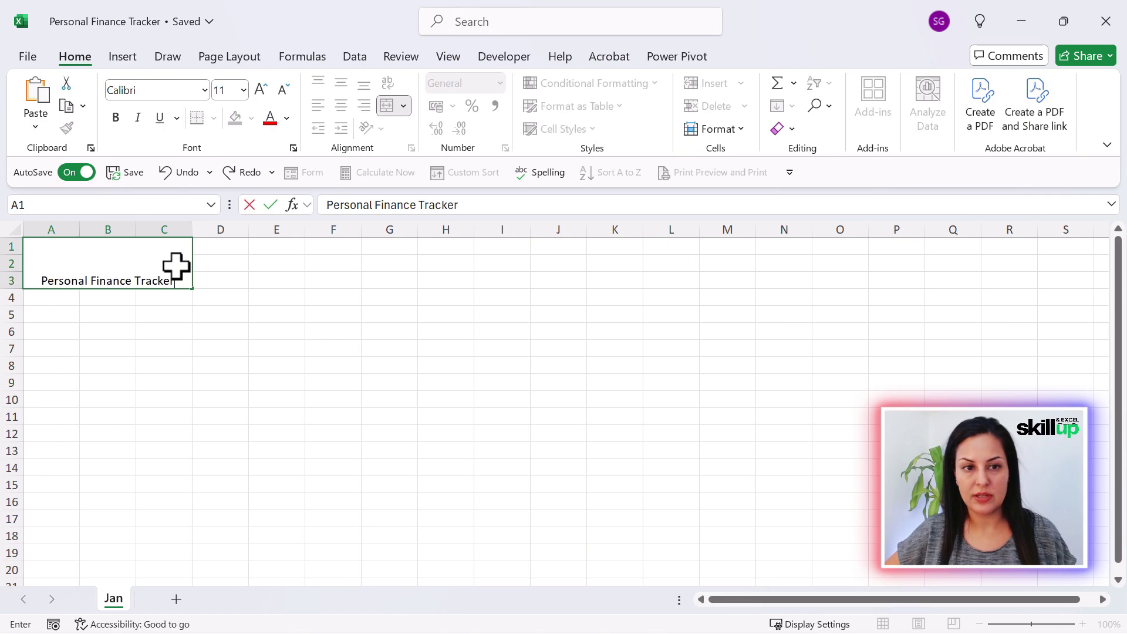
pyautogui.press('Return')
# Step: Format the title cell with outside borders, font size 14 and bold
pyautogui.click(161, 264)
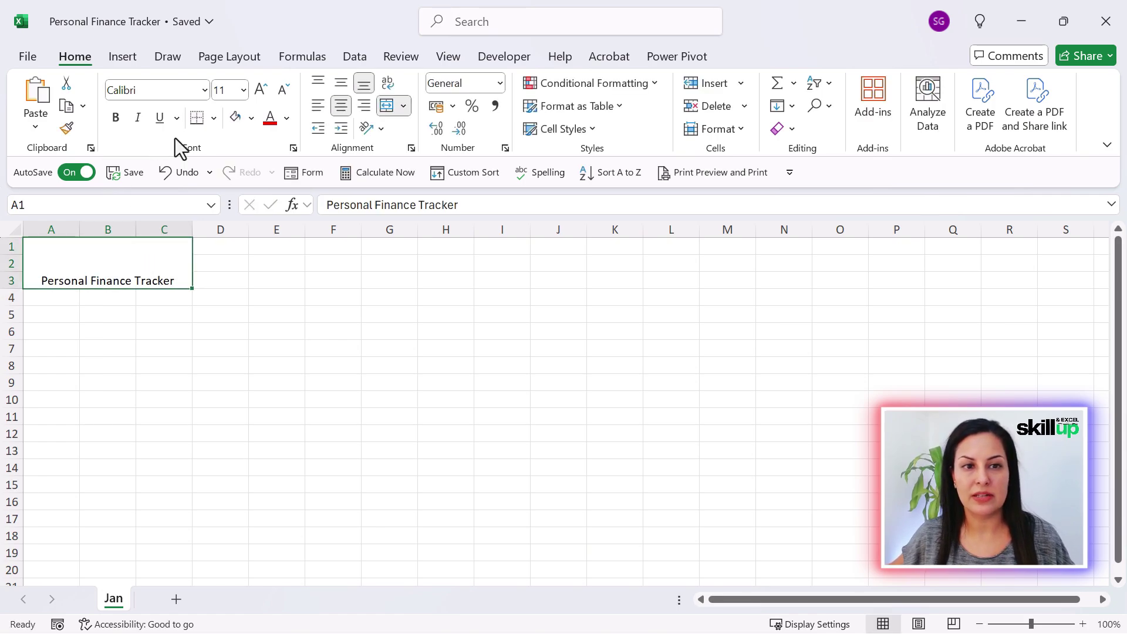
pyautogui.click(213, 118)
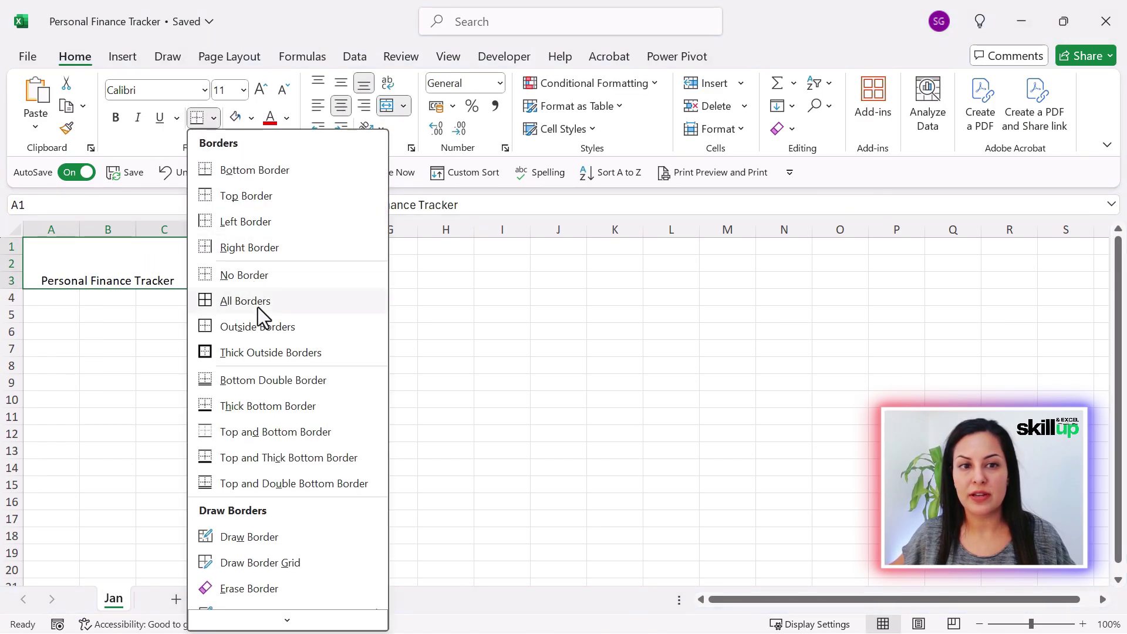
pyautogui.click(263, 331)
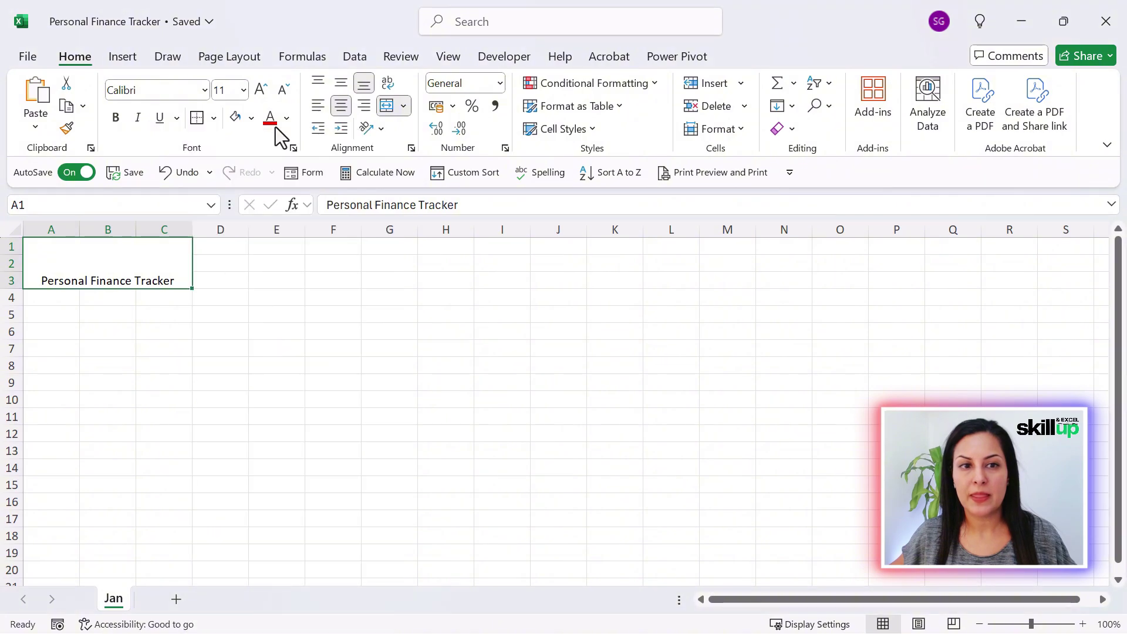
pyautogui.click(229, 92)
pyautogui.write('14')
pyautogui.press('Return')
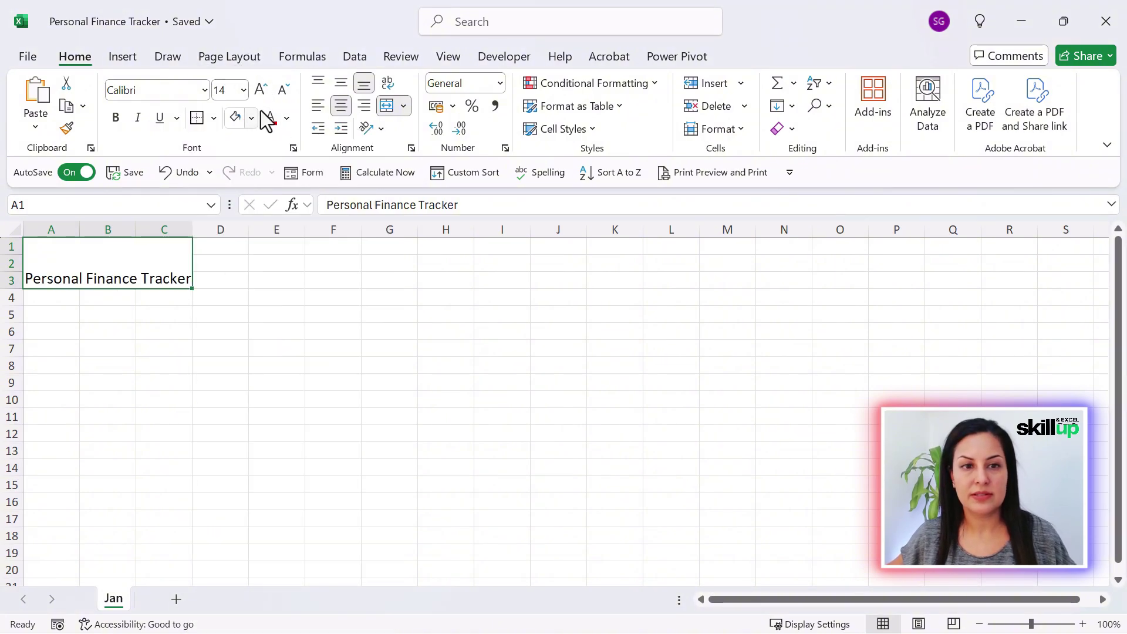
pyautogui.click(108, 120)
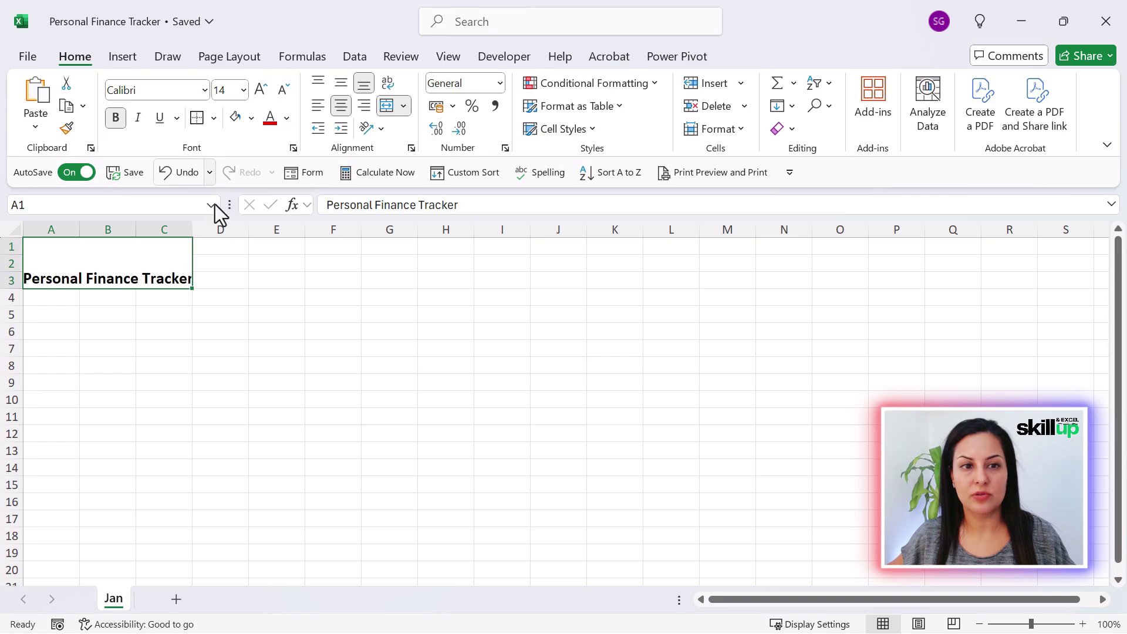
# Step: Widen columns C and A slightly and middle-align the title vertically in its merged cell
pyautogui.moveTo(188, 226); pyautogui.dragTo(207, 226)
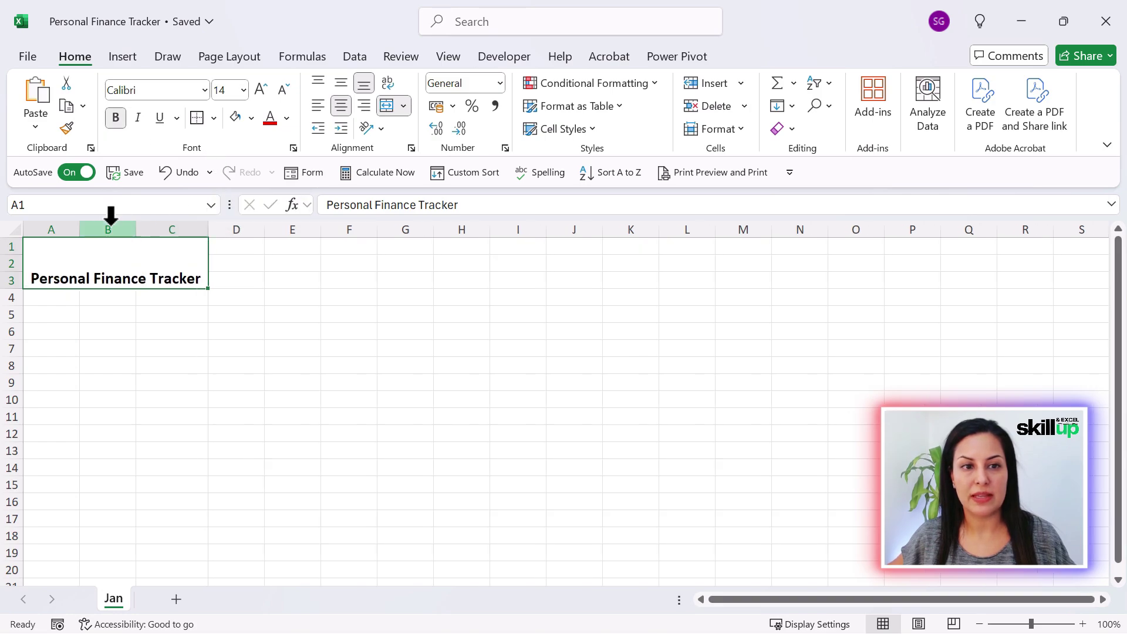
pyautogui.moveTo(80, 226); pyautogui.dragTo(97, 226)
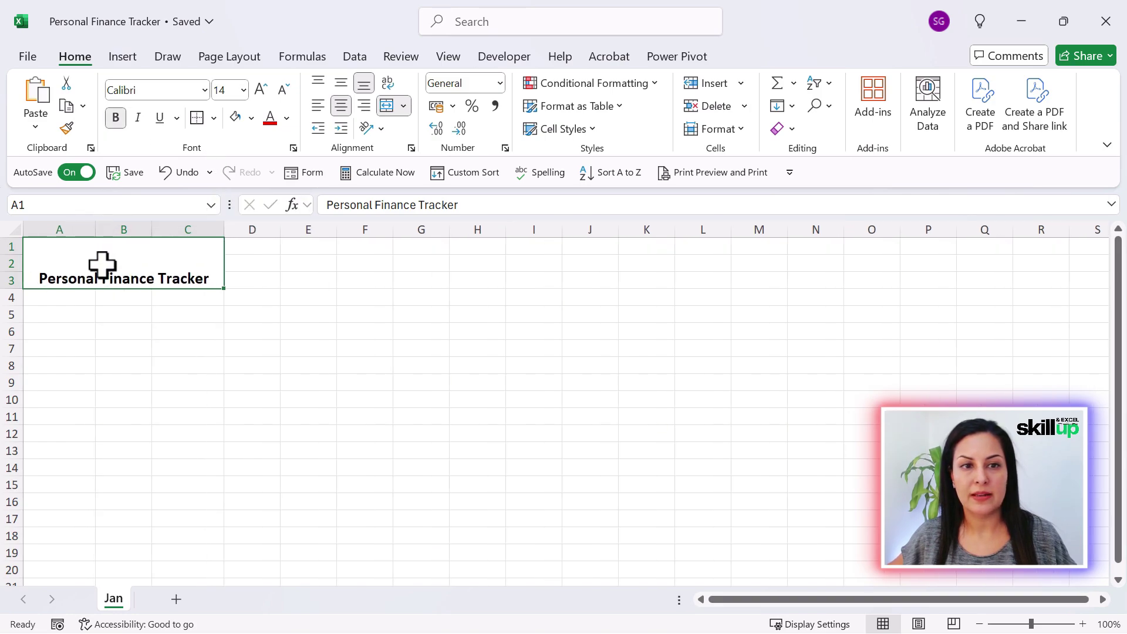
pyautogui.click(345, 84)
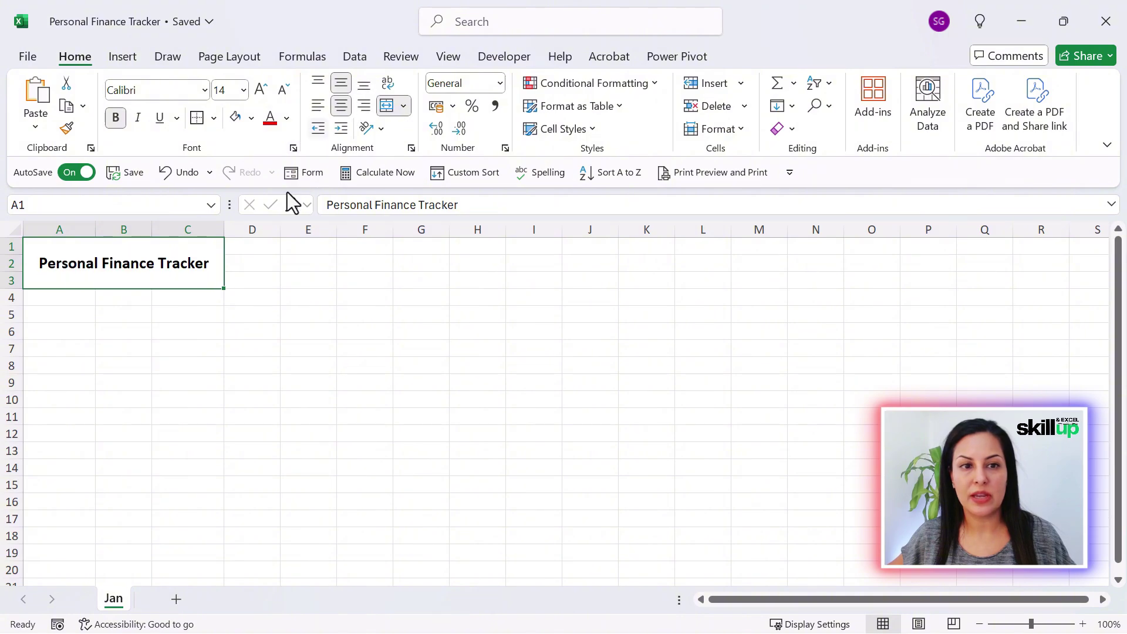
# Step: Enter the label Month in cell E2 and the date Jan-25 in F2
pyautogui.click(75, 317)
pyautogui.click(303, 267)
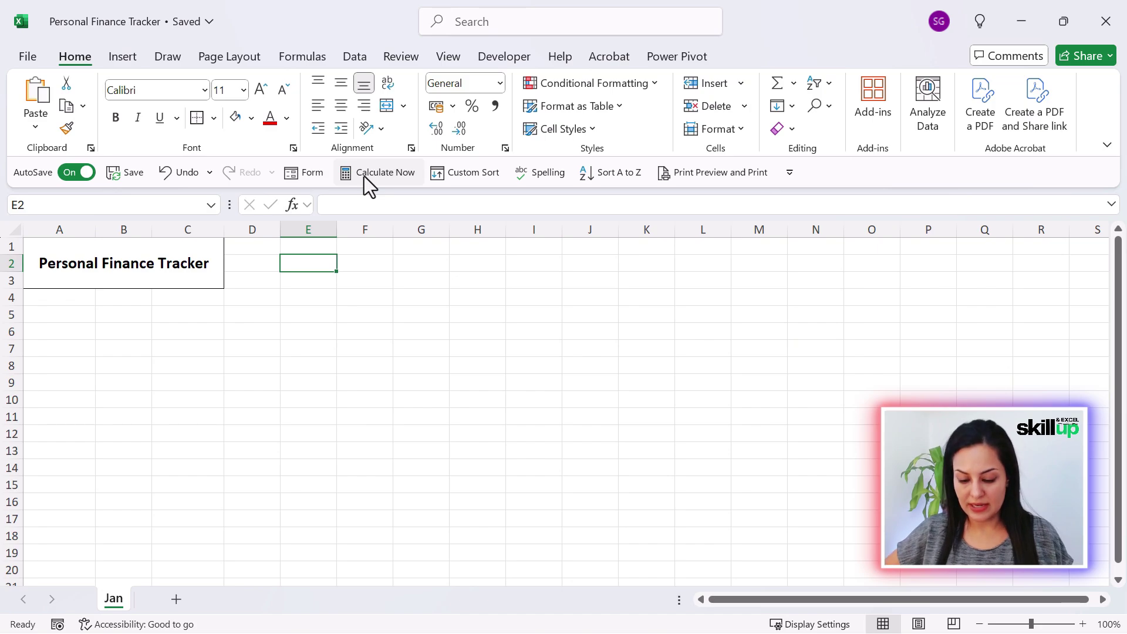
pyautogui.write('Month')
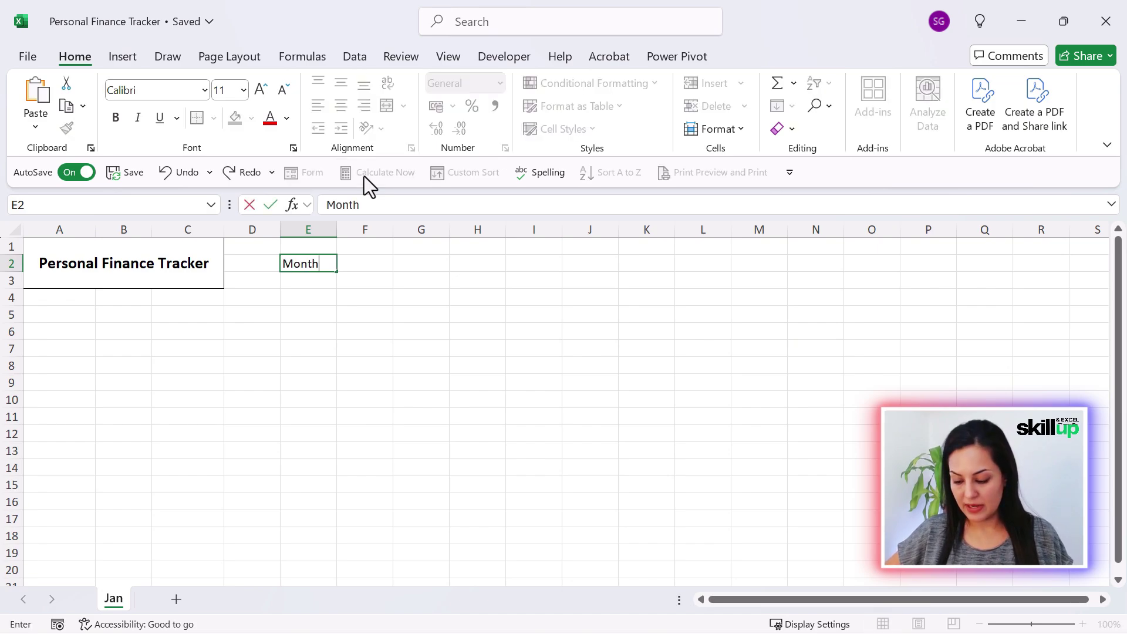
pyautogui.press('Tab')
pyautogui.write('Jan')
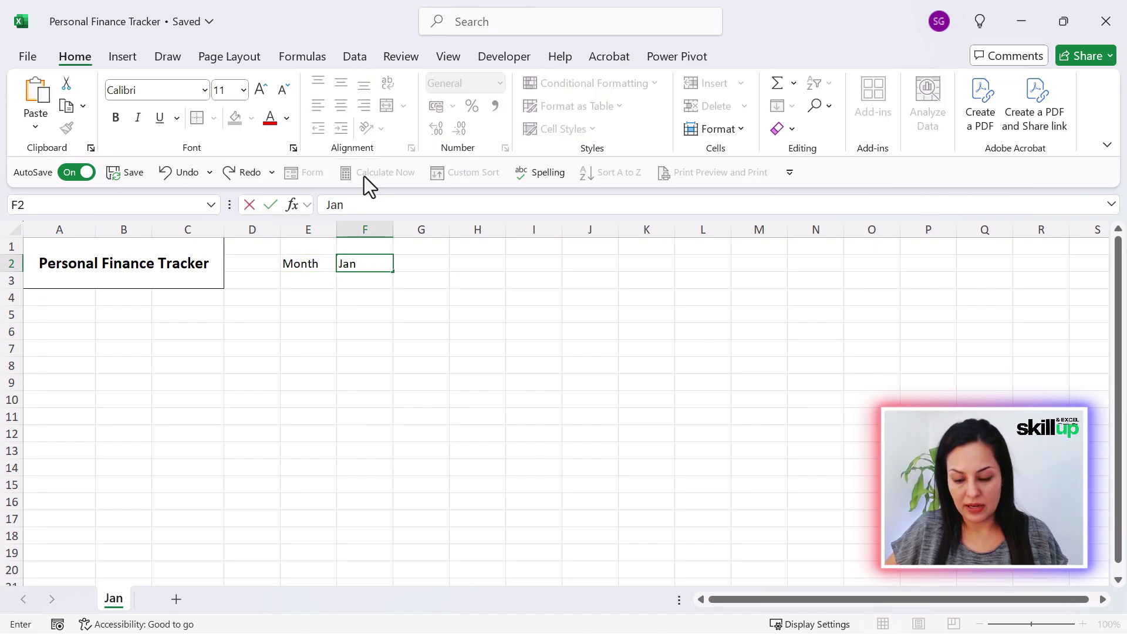
pyautogui.write('-25')
pyautogui.press('Return')
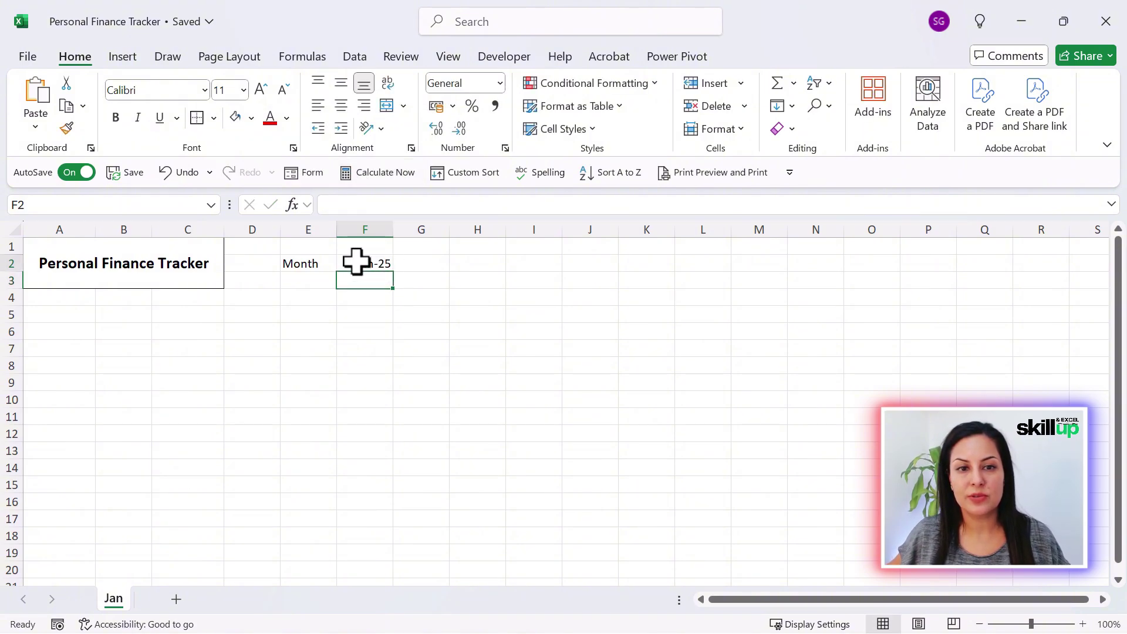
# Step: Make E2:F2 bold with borders around both cells, and fill the Month cell with light blue
pyautogui.moveTo(357, 259); pyautogui.dragTo(322, 257)
pyautogui.click(116, 118)
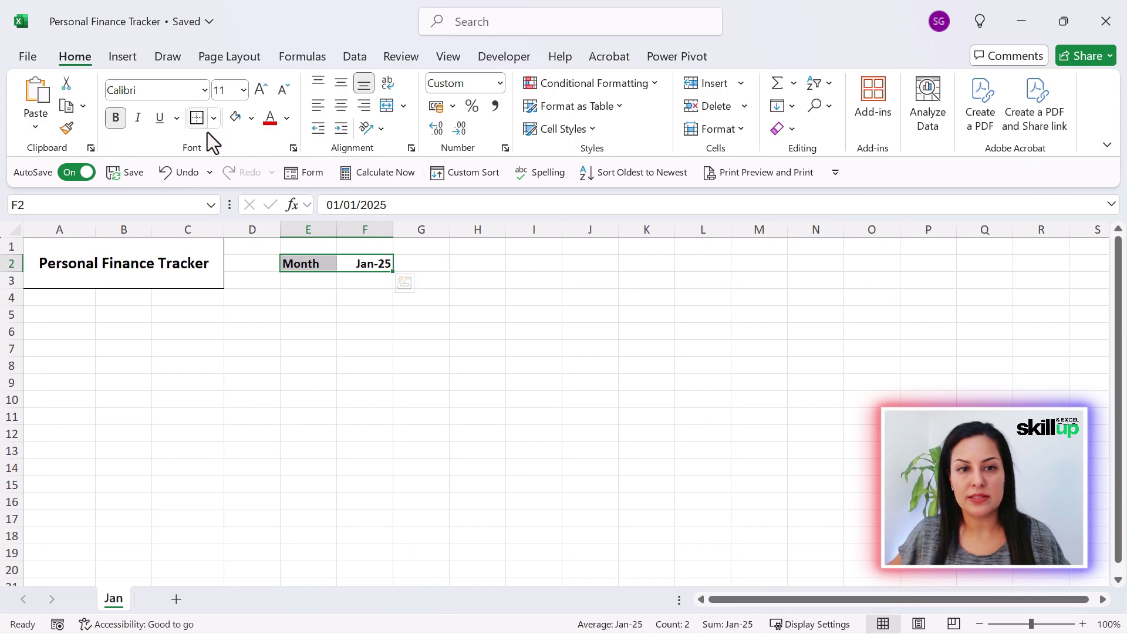
pyautogui.click(325, 263)
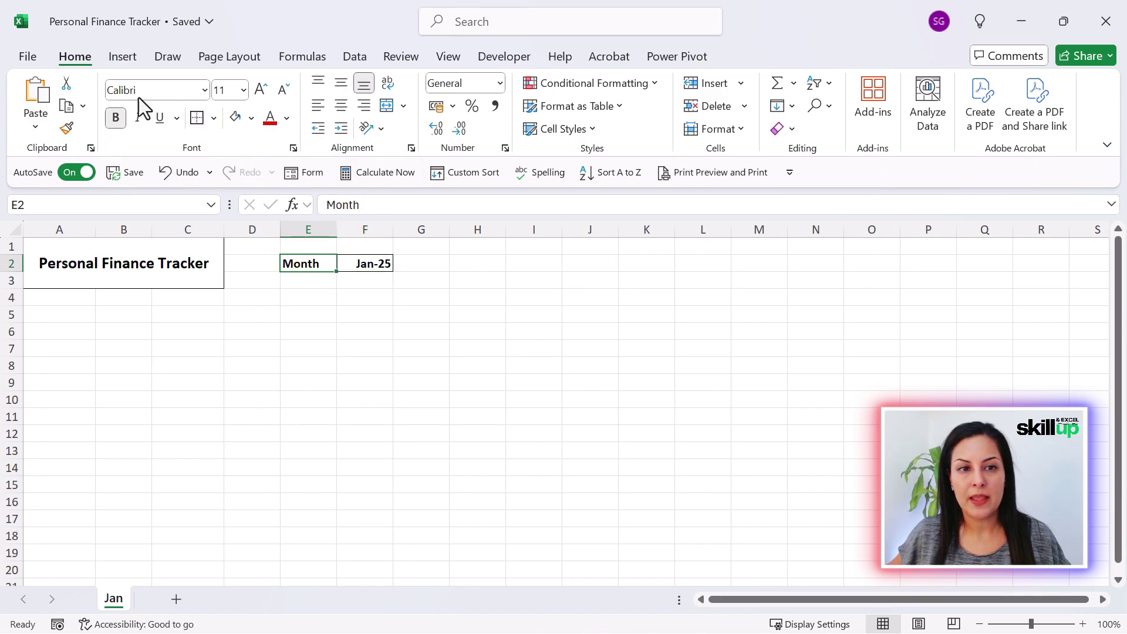
pyautogui.click(252, 120)
pyautogui.click(297, 224)
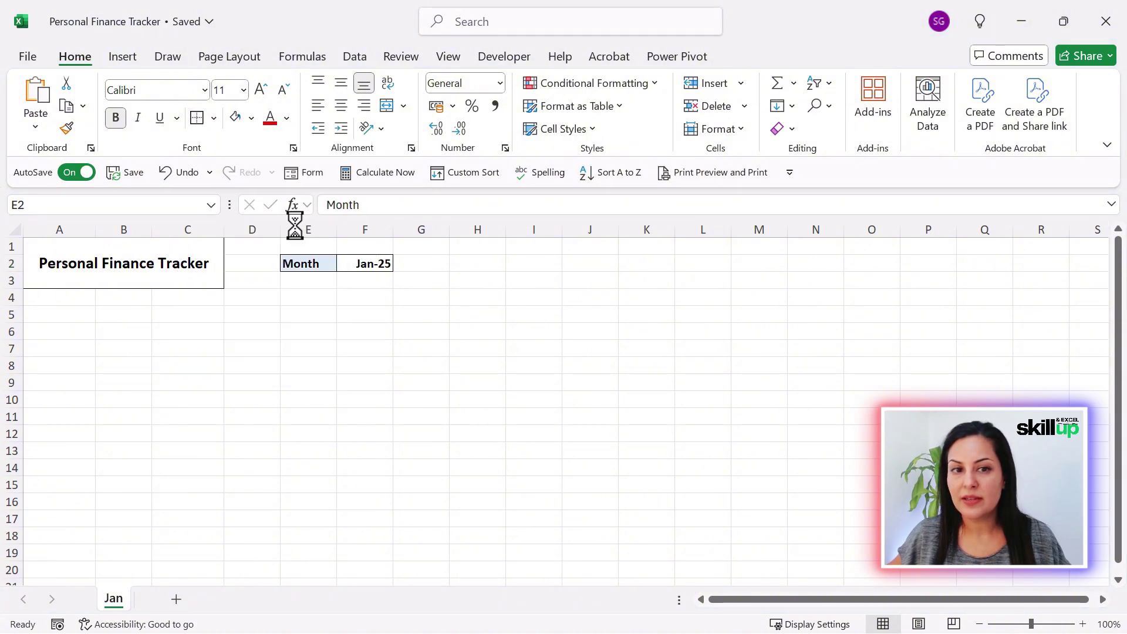
# Step: Enter the column headers Income, Budget and Actual in cells A5:C5
pyautogui.click(74, 319)
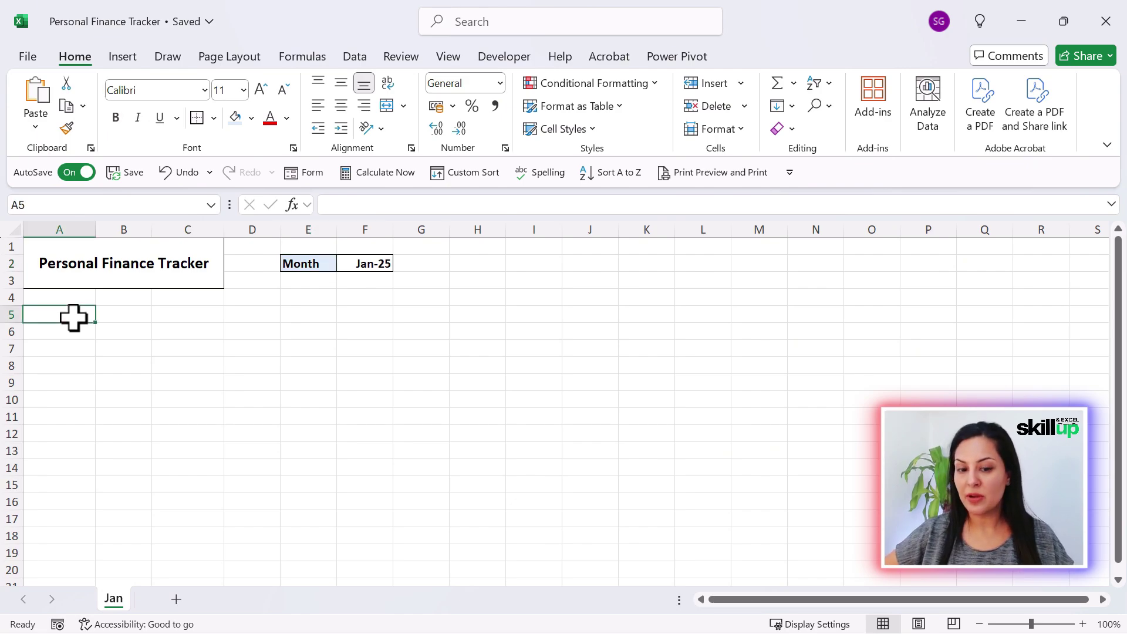
pyautogui.write('Income')
pyautogui.press('Tab')
pyautogui.write('Budget')
pyautogui.press('Tab')
pyautogui.write('Actu')
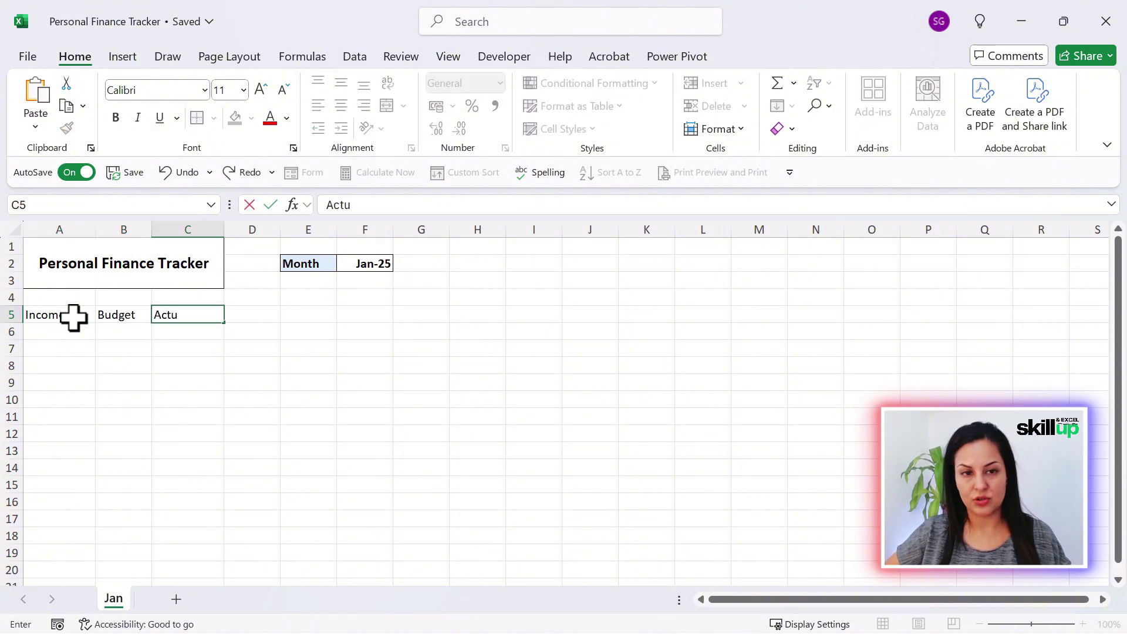
pyautogui.press('Return')
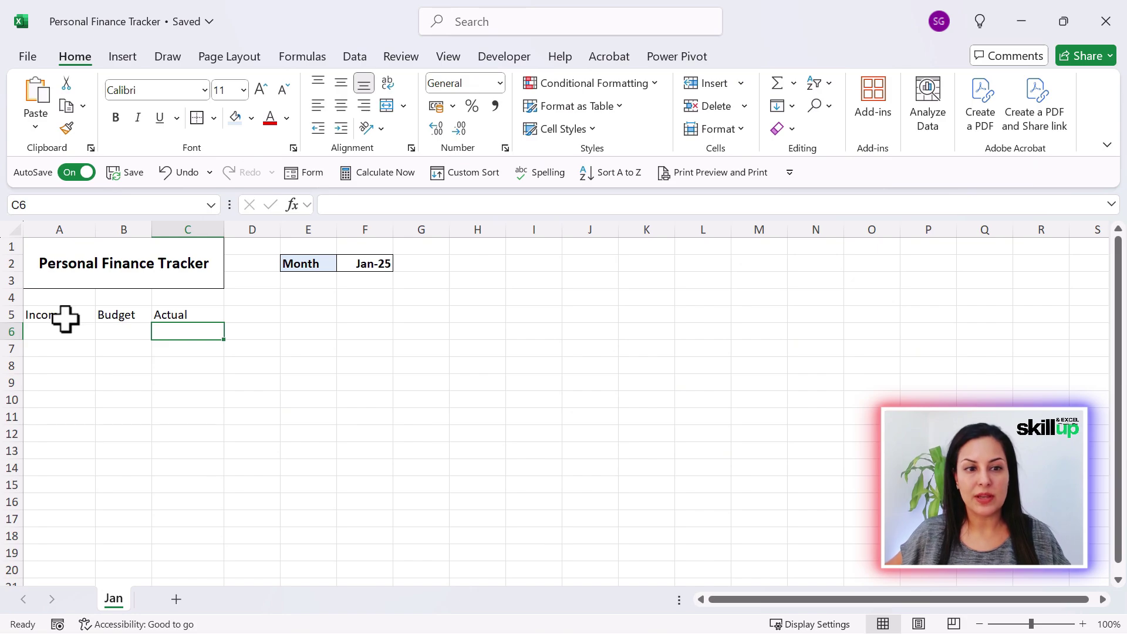
# Step: Add outside borders around the income table A5:C12, its header row A5:C5 and its bottom row A12:C12
pyautogui.moveTo(65, 317); pyautogui.dragTo(206, 431)
pyautogui.click(198, 119)
pyautogui.moveTo(80, 317); pyautogui.dragTo(209, 322)
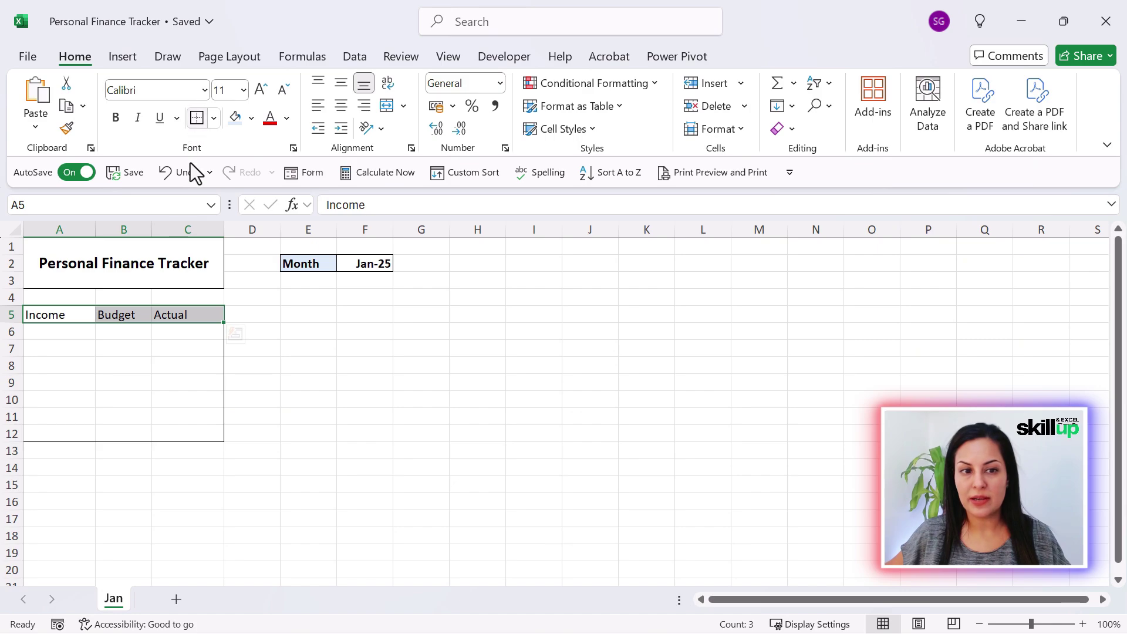
pyautogui.moveTo(88, 433); pyautogui.dragTo(188, 433)
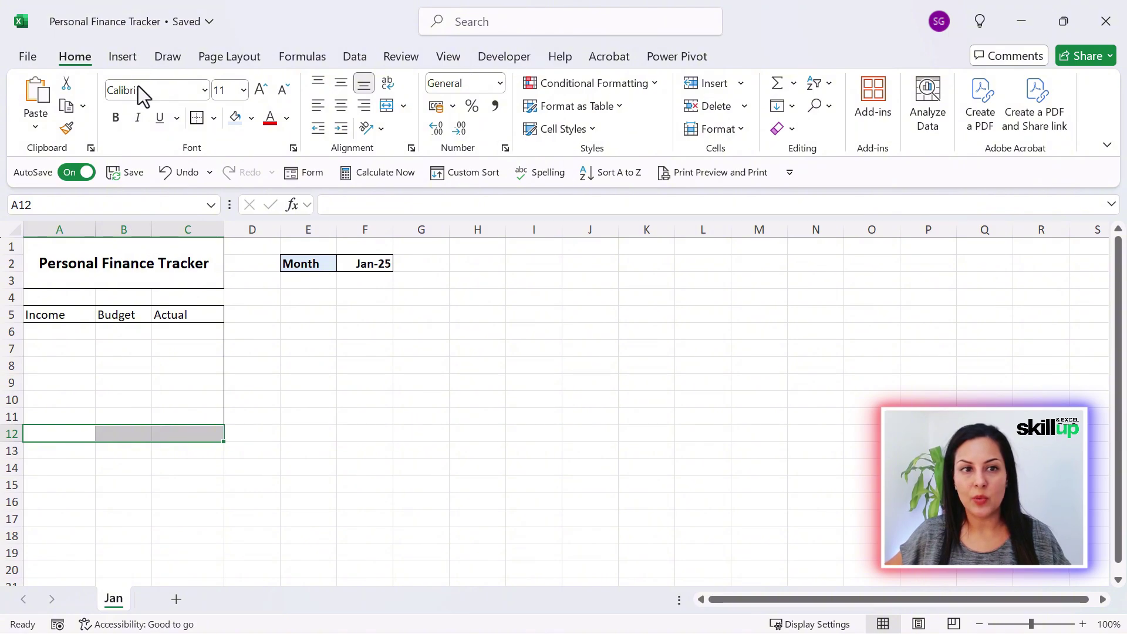
# Step: Enter the label Income Total in A12 and widen column A to roughly twice its width
pyautogui.click(68, 433)
pyautogui.write('Inc')
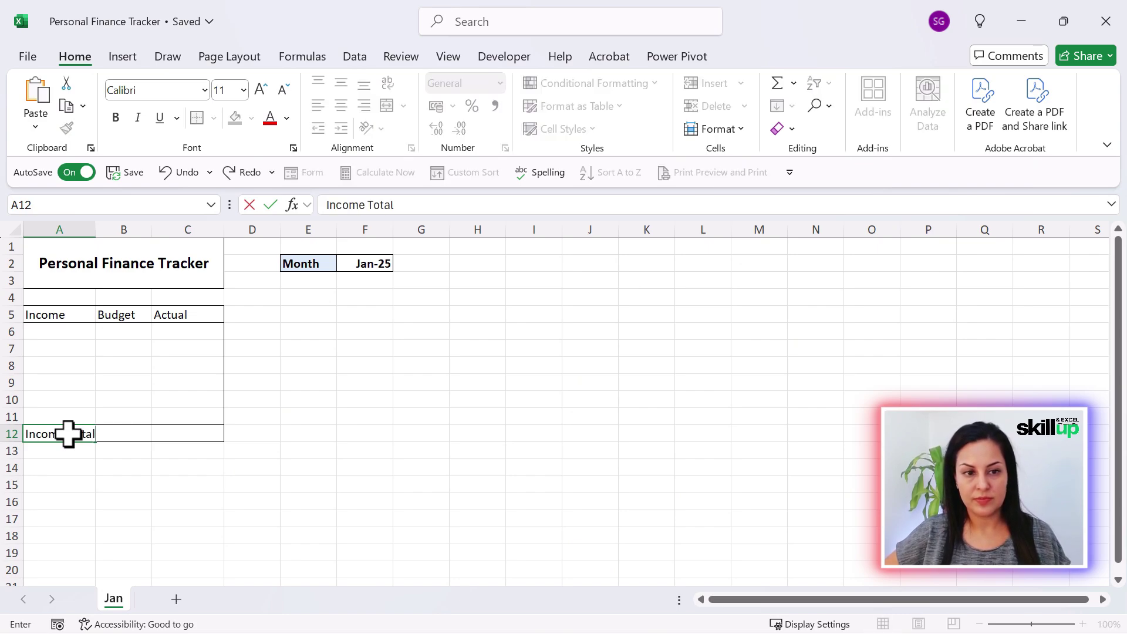
pyautogui.write('ome Total')
pyautogui.press('Return')
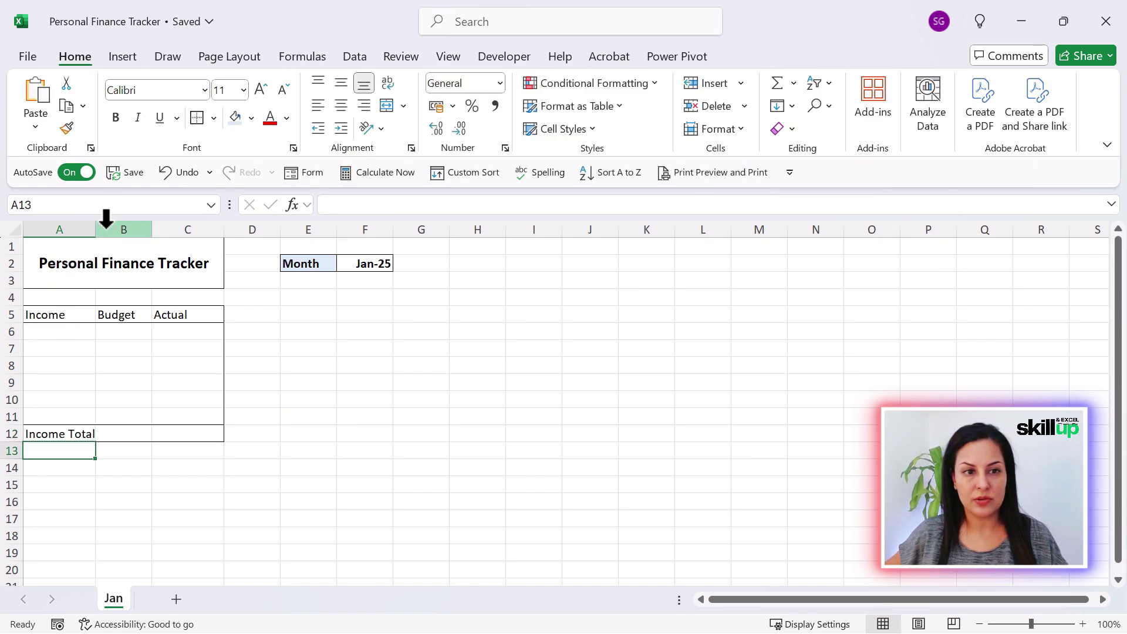
pyautogui.moveTo(96, 229); pyautogui.dragTo(161, 229)
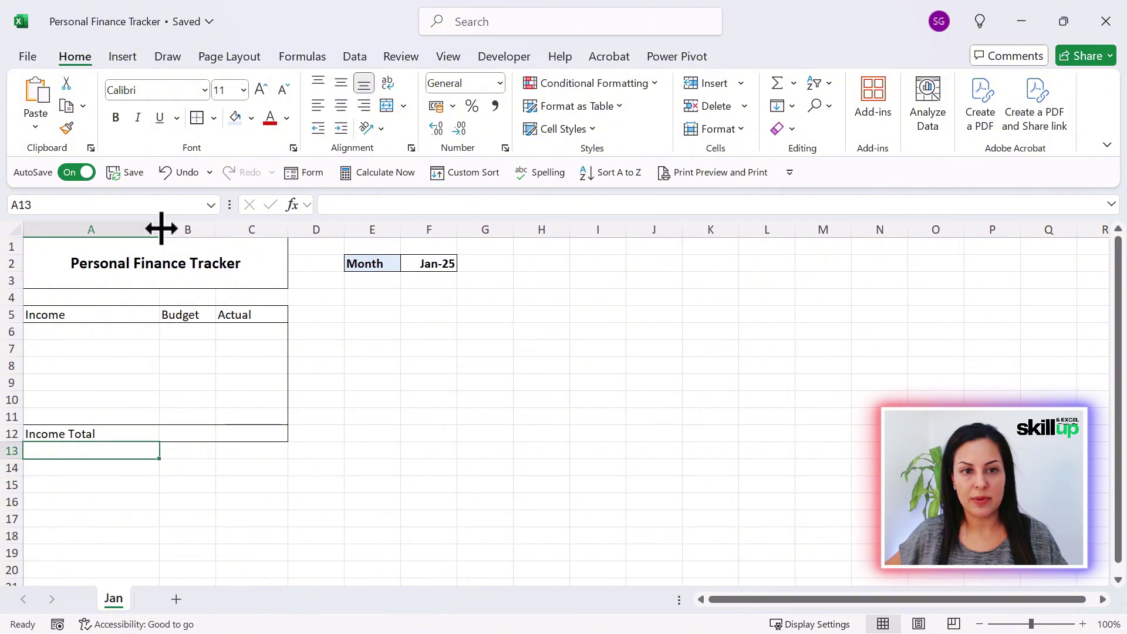
# Step: Paste the income categories Salary, Bonuses & Commissions, Rental Income, Freelancing and Gifts & Inheritance into A6:A10
pyautogui.click(111, 333)
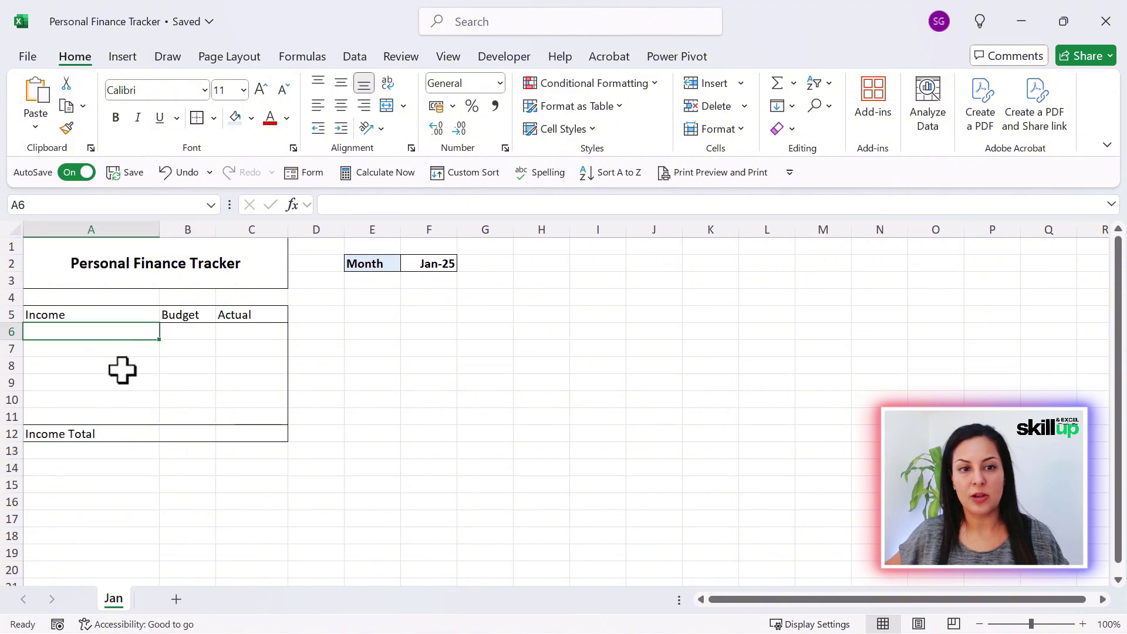
pyautogui.hotkey('ctrl', 'c')
pyautogui.keyDown('shift'); pyautogui.click(148, 394); pyautogui.keyUp('shift')
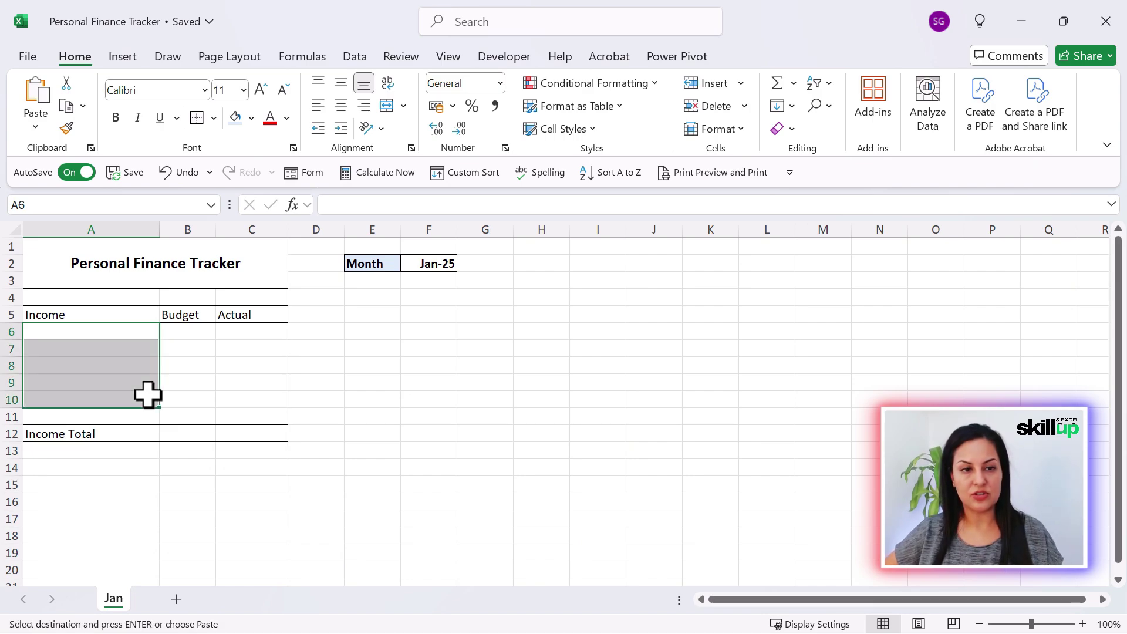
pyautogui.hotkey('ctrl', 'v')
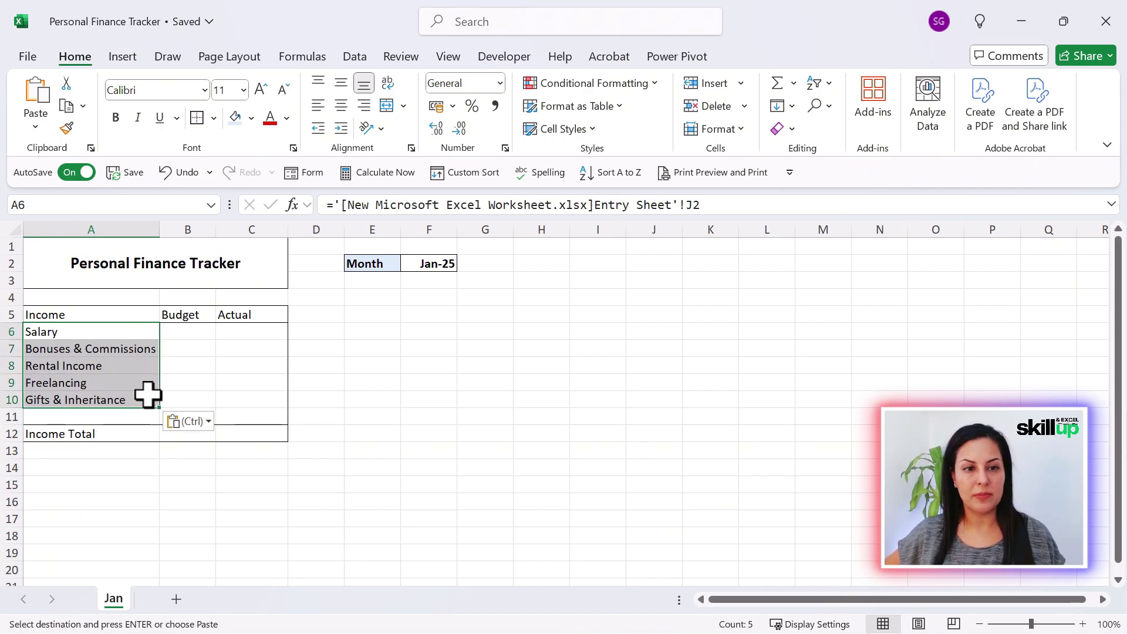
pyautogui.click(174, 455)
pyautogui.moveTo(80, 330); pyautogui.dragTo(88, 395)
pyautogui.click(88, 333)
pyautogui.click(94, 381)
pyautogui.click(99, 404)
pyautogui.click(305, 379)
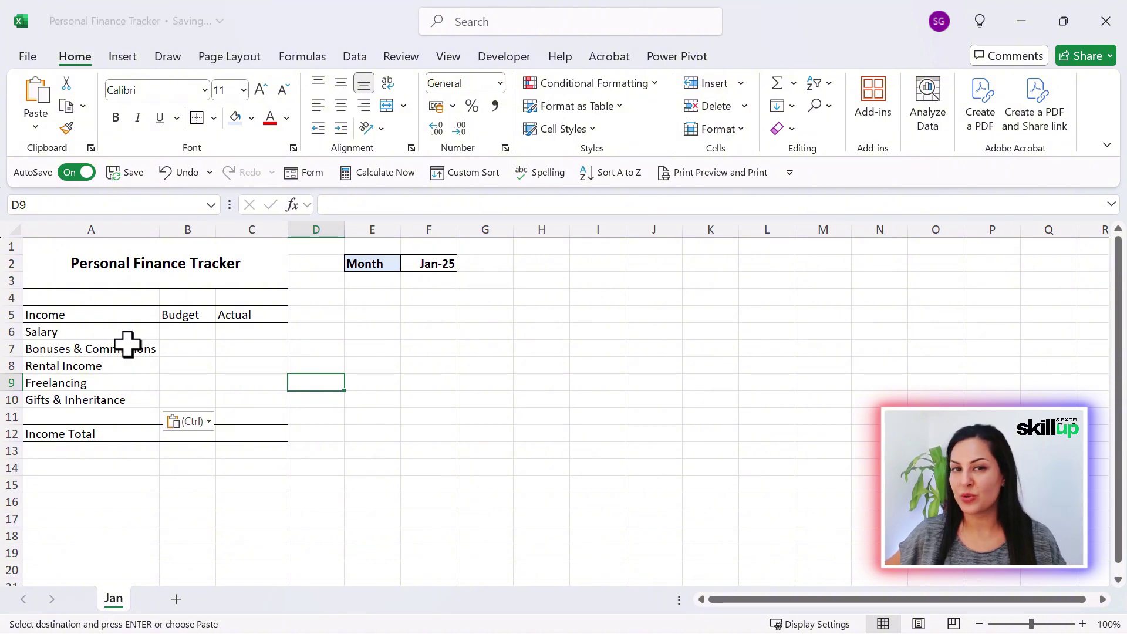
# Step: Apply the Good cell style to the Income Total row A12:C12
pyautogui.click(127, 343)
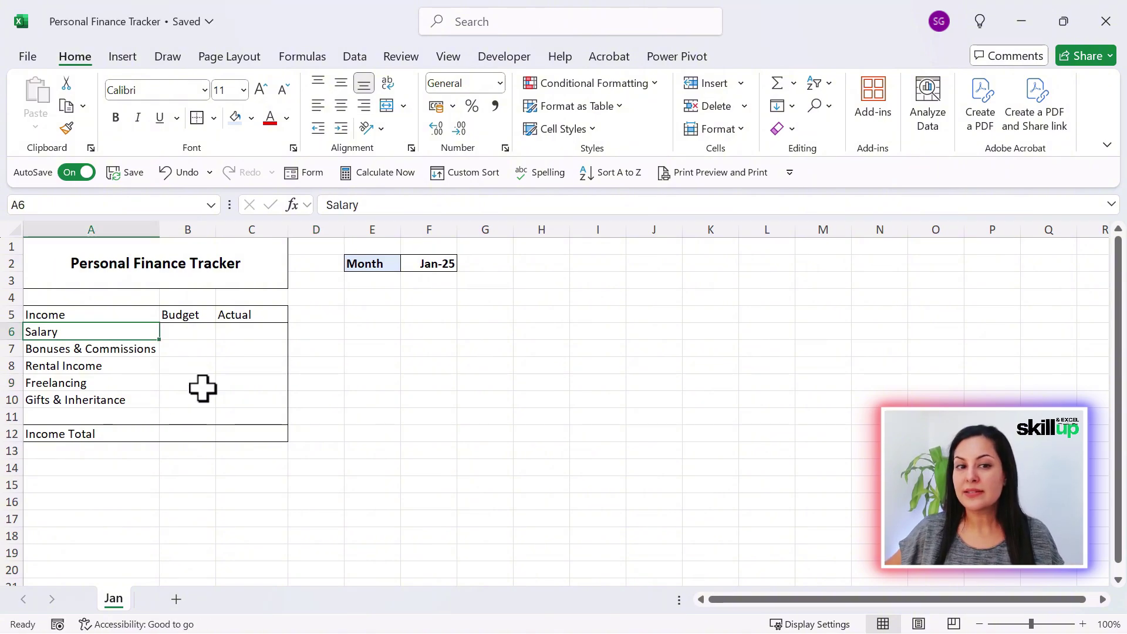
pyautogui.click(136, 435)
pyautogui.moveTo(135, 435); pyautogui.dragTo(231, 435)
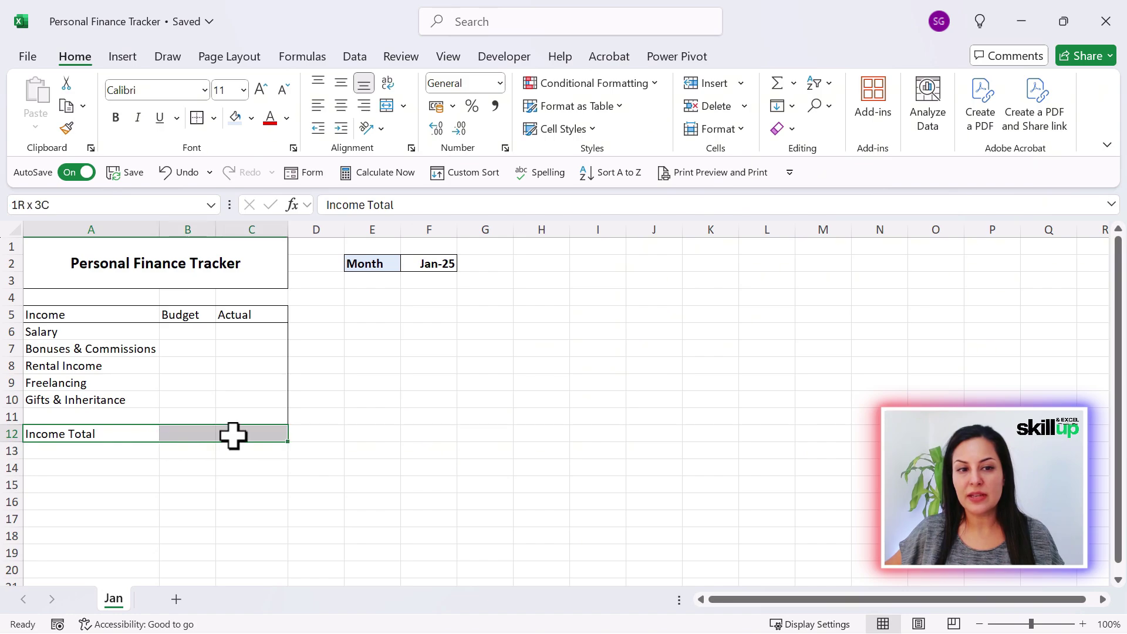
pyautogui.click(590, 130)
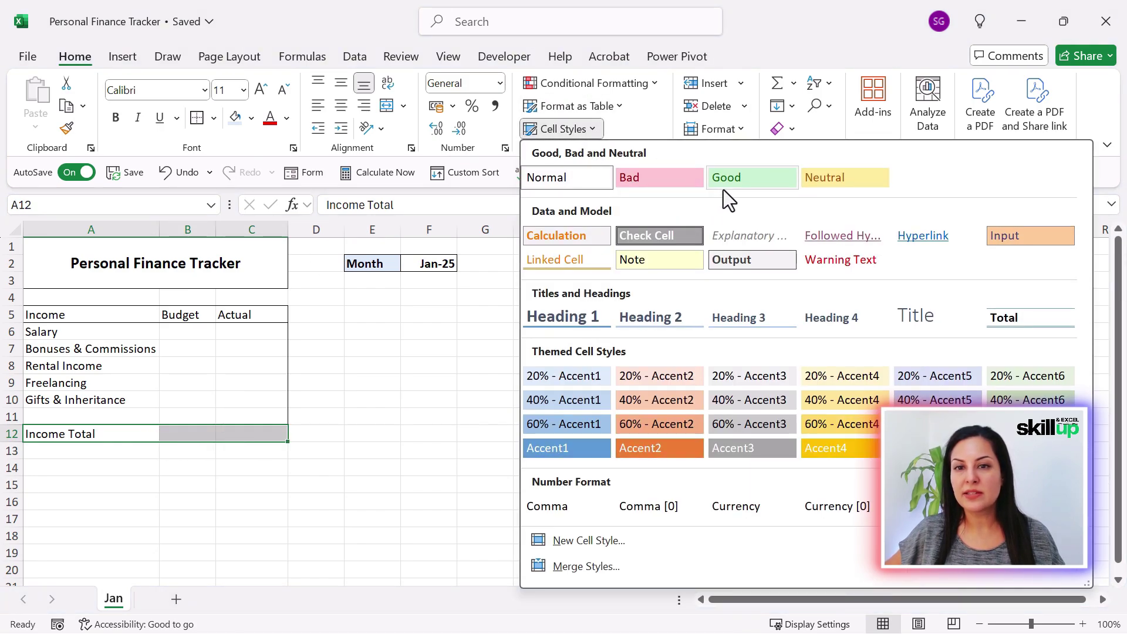
pyautogui.click(748, 183)
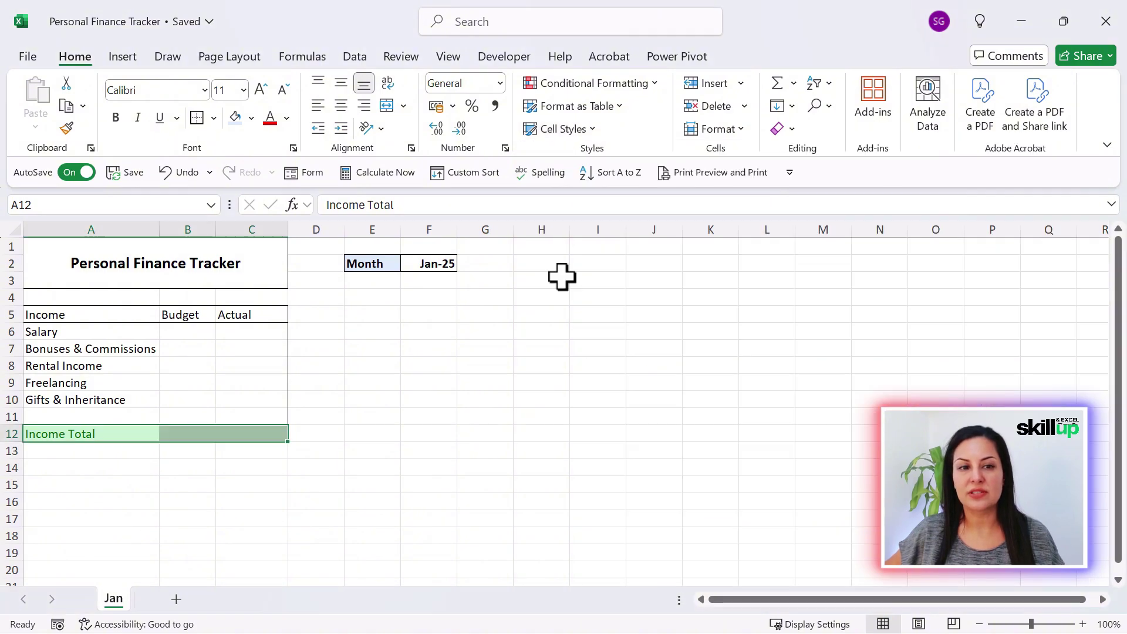
# Step: Enter 3000 as both the Budget and the Actual amount for Salary in B6 and C6
pyautogui.click(188, 332)
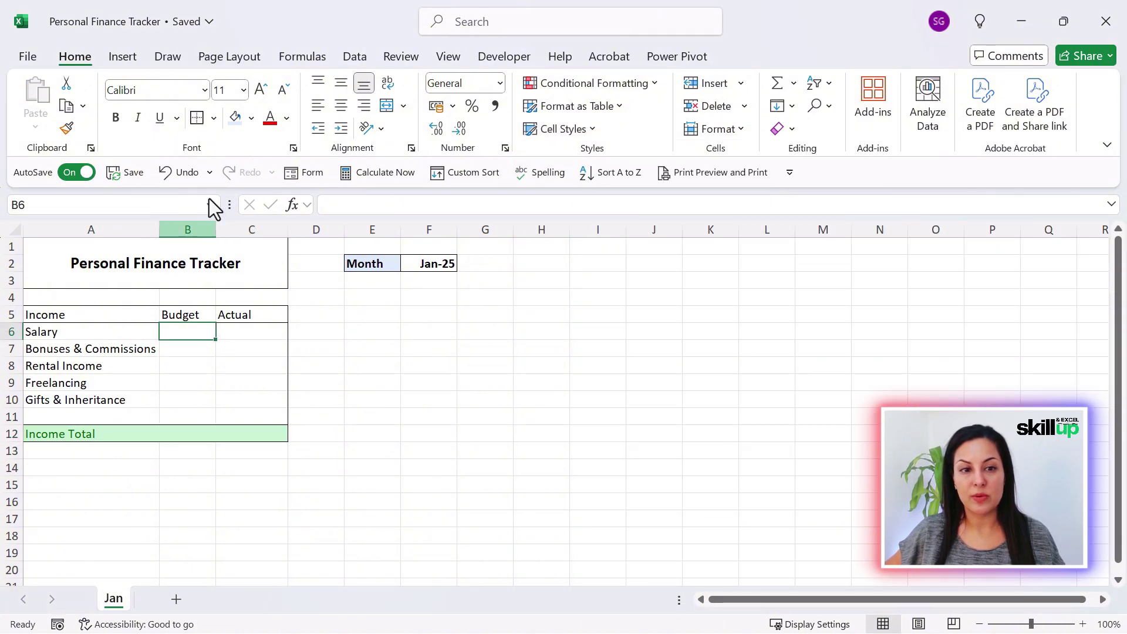
pyautogui.write('3000')
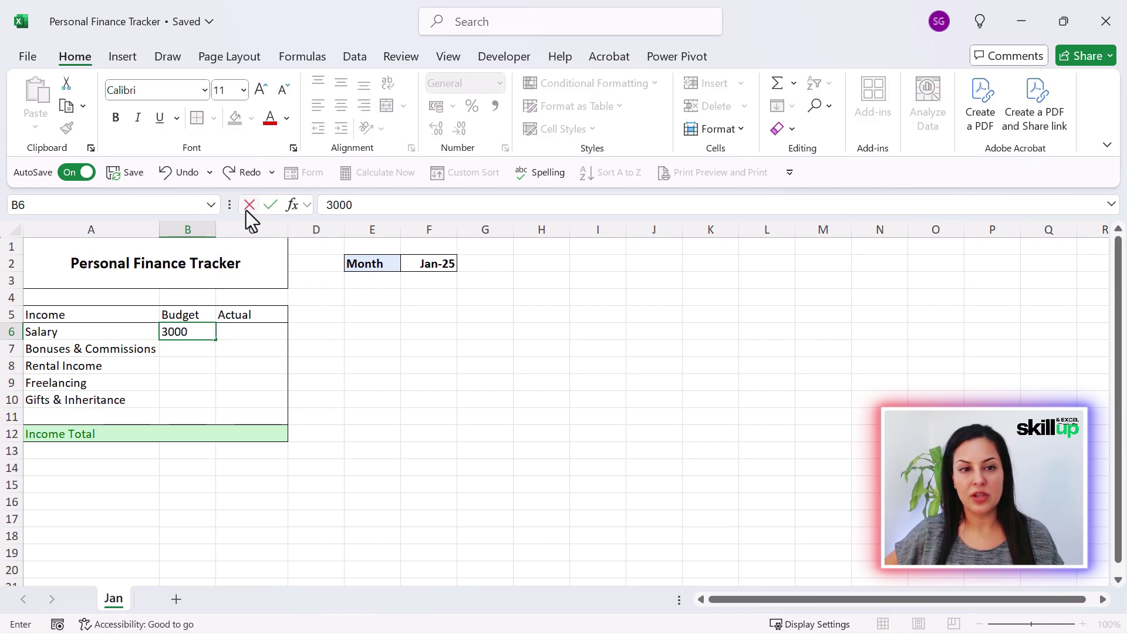
pyautogui.press('Return')
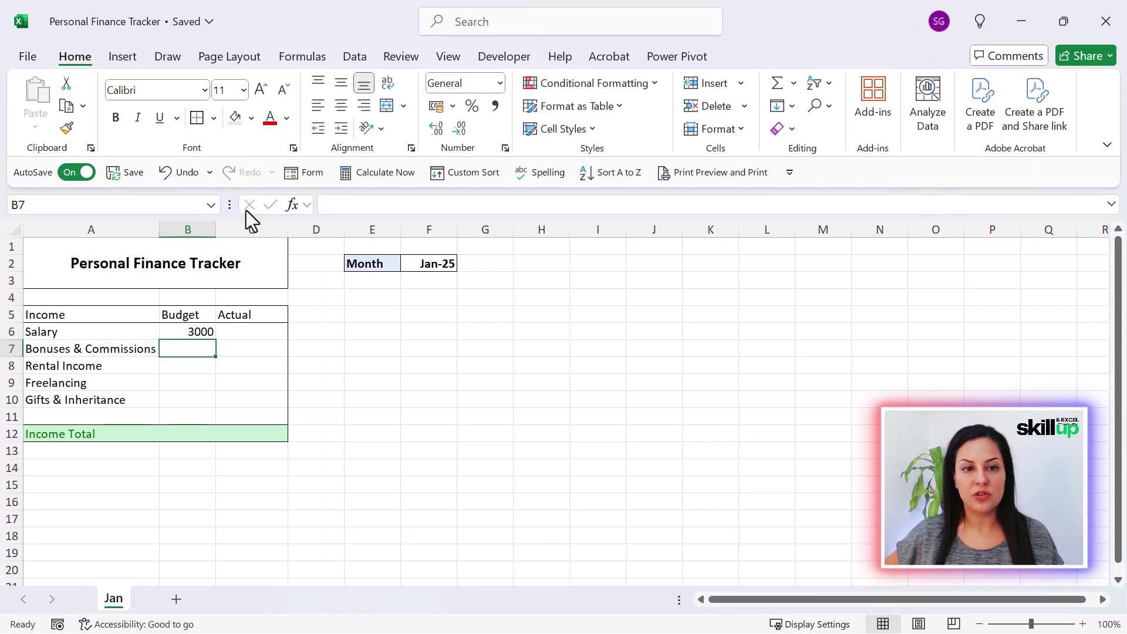
pyautogui.click(188, 331)
pyautogui.click(239, 331)
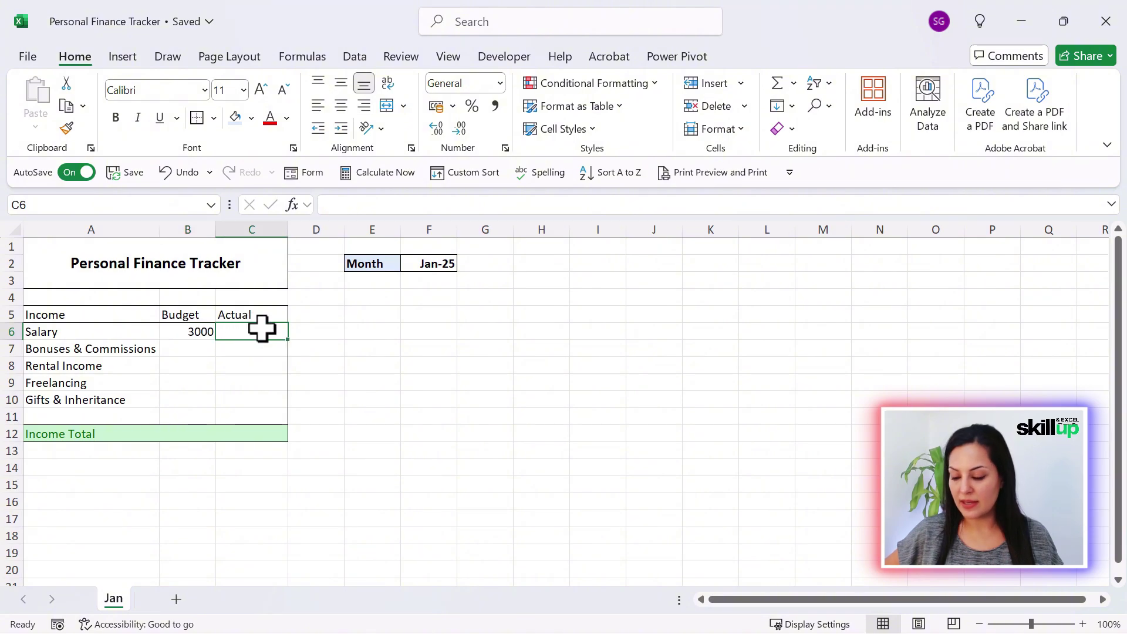
pyautogui.write('3000')
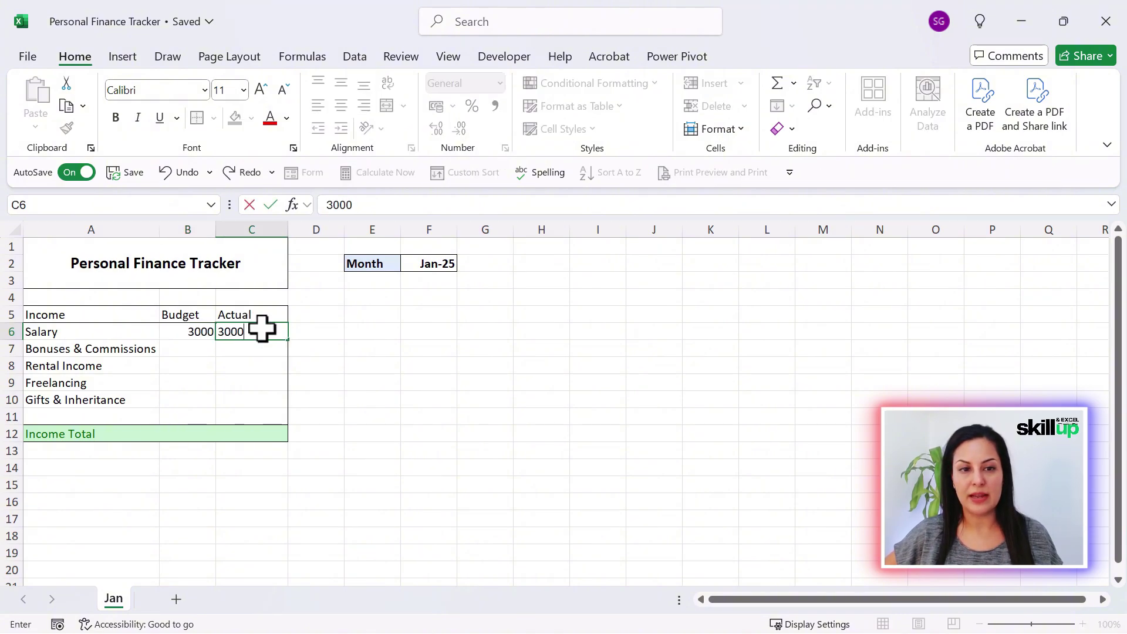
pyautogui.press('Return')
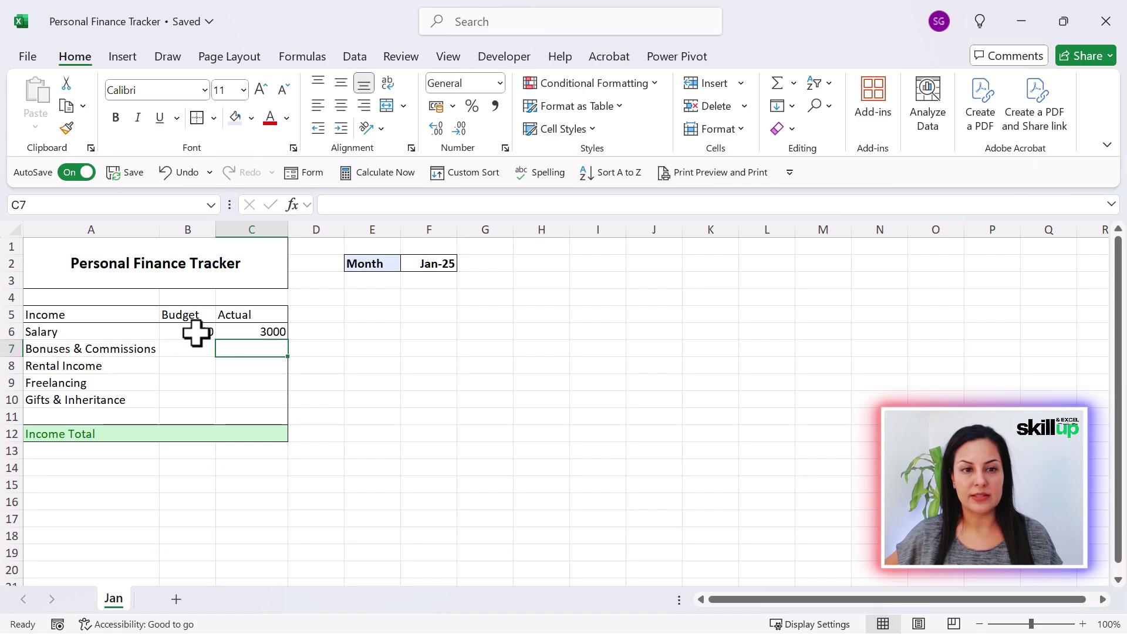
# Step: Format B6:C12 as numbers with 0 decimal places and a thousands separator, and center the values
pyautogui.moveTo(196, 333); pyautogui.dragTo(264, 432)
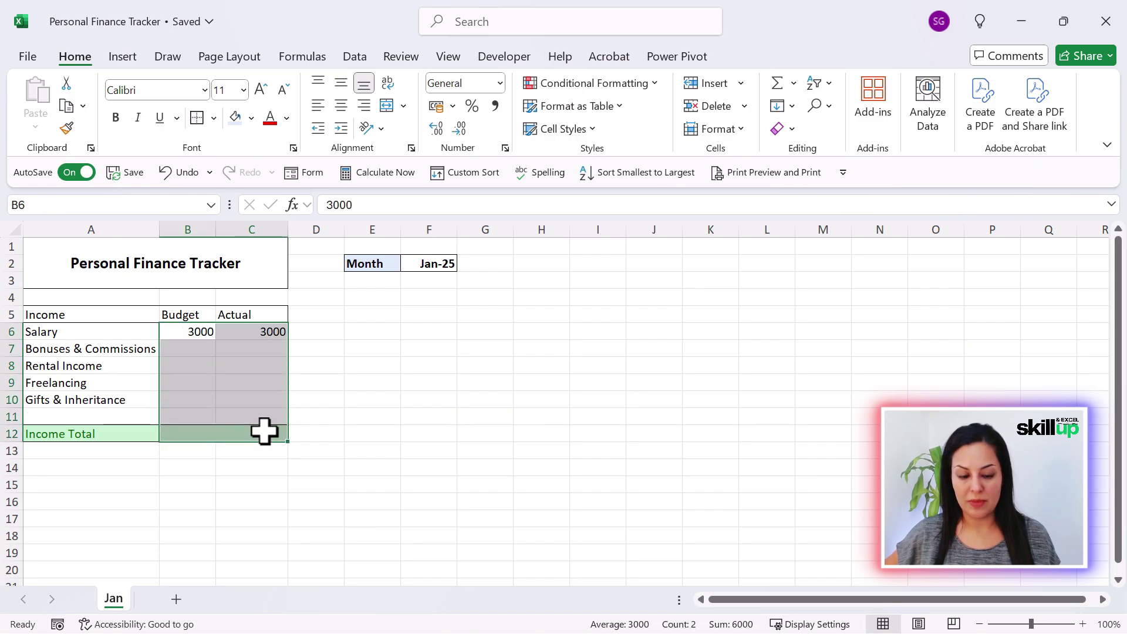
pyautogui.hotkey('ctrl', '1')
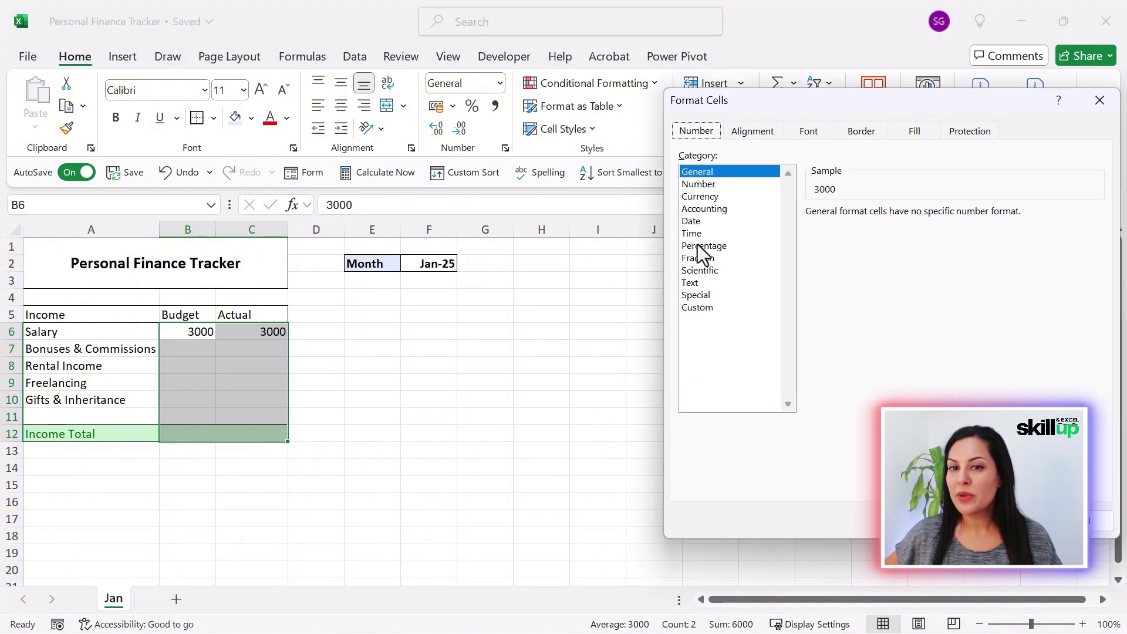
pyautogui.click(708, 184)
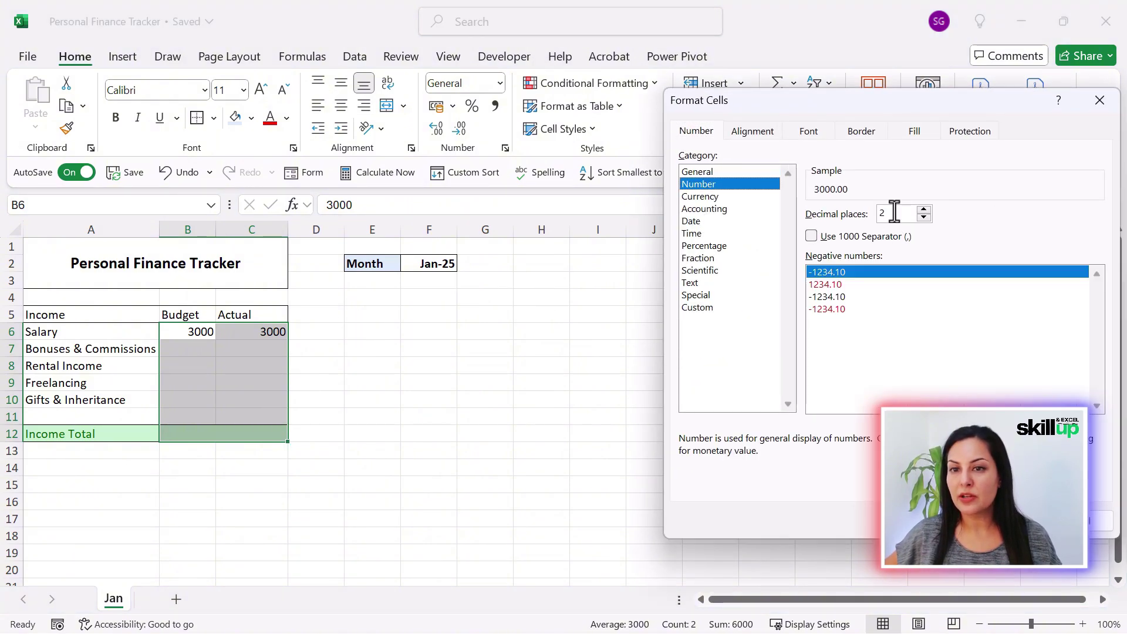
pyautogui.click(849, 237)
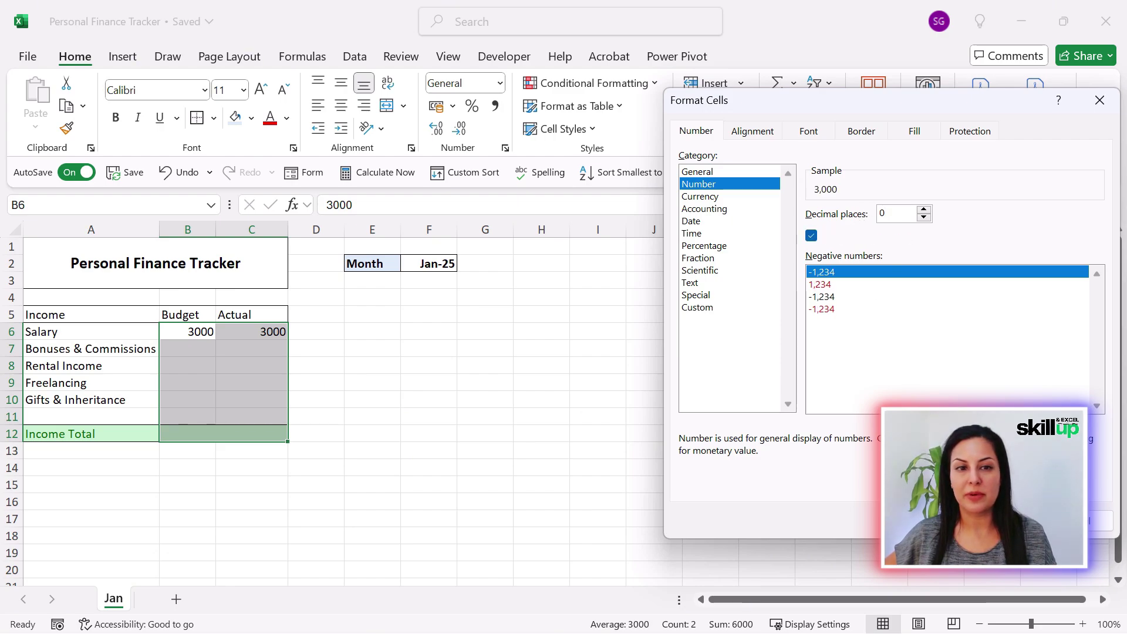
pyautogui.press('Return')
pyautogui.click(342, 106)
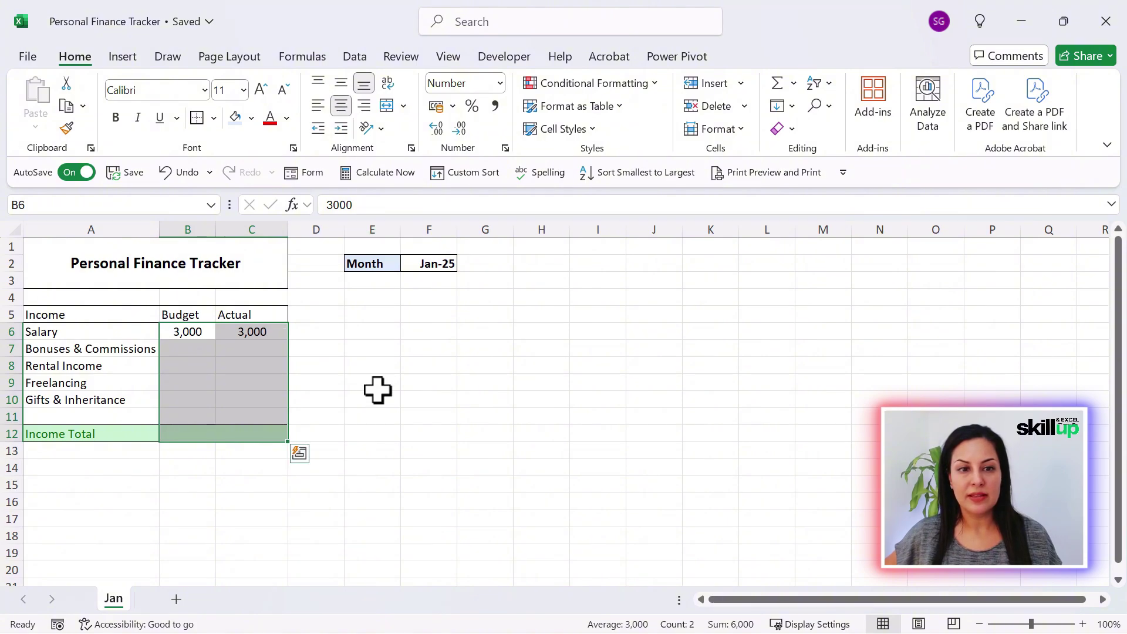
# Step: Widen column B slightly and total the budget income in B12 with =SUM(B6:B11)
pyautogui.click(194, 433)
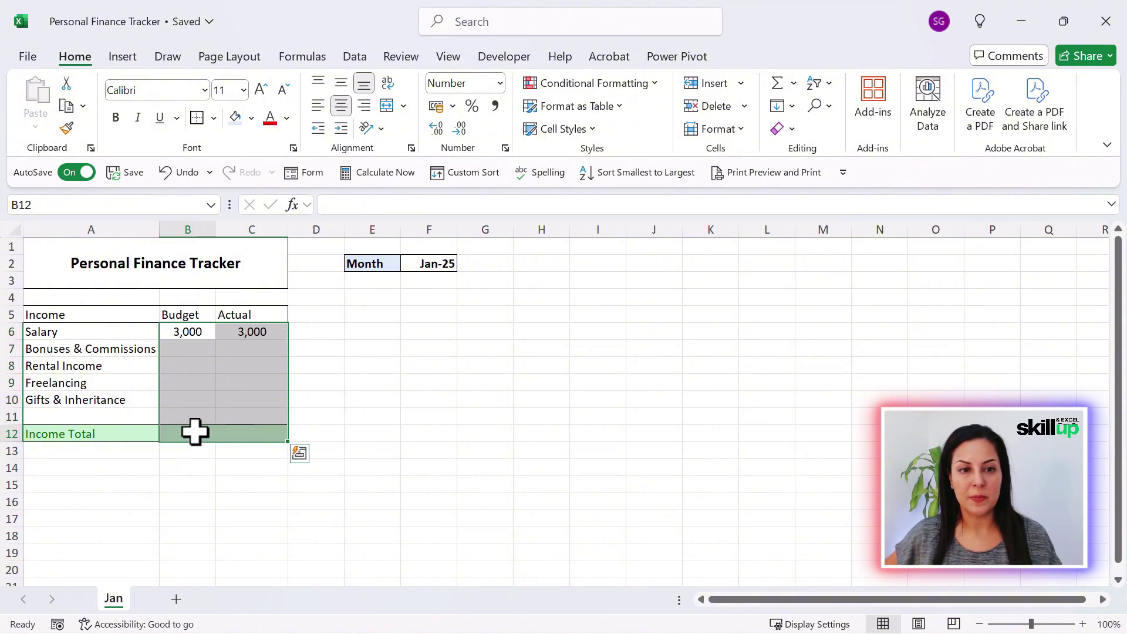
pyautogui.click(195, 432)
pyautogui.moveTo(219, 225); pyautogui.dragTo(224, 229)
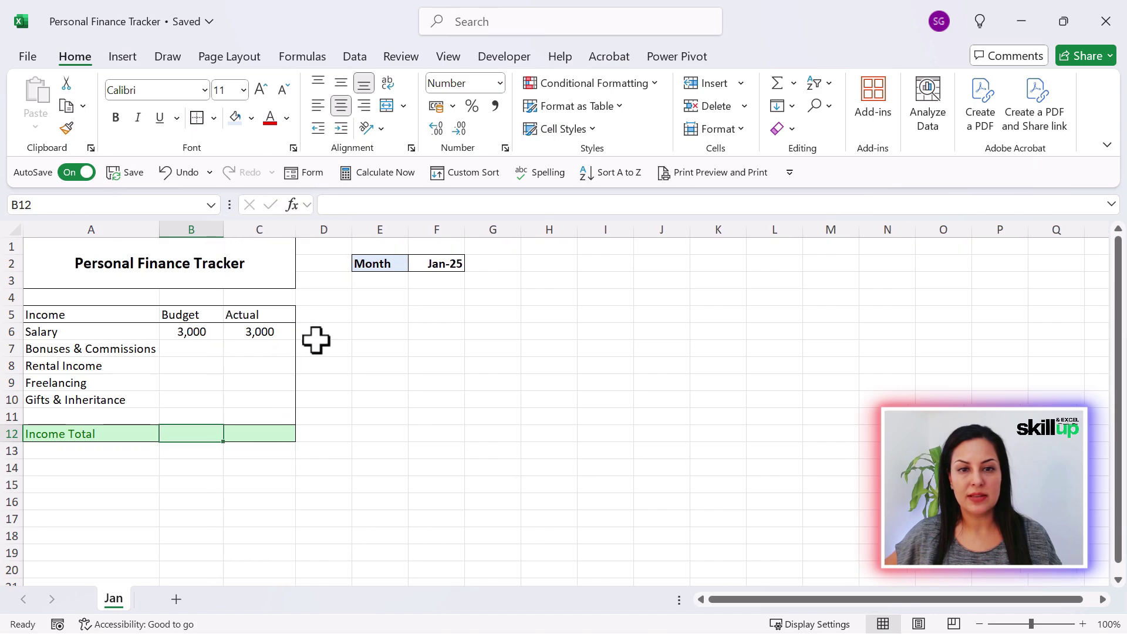
pyautogui.click(773, 91)
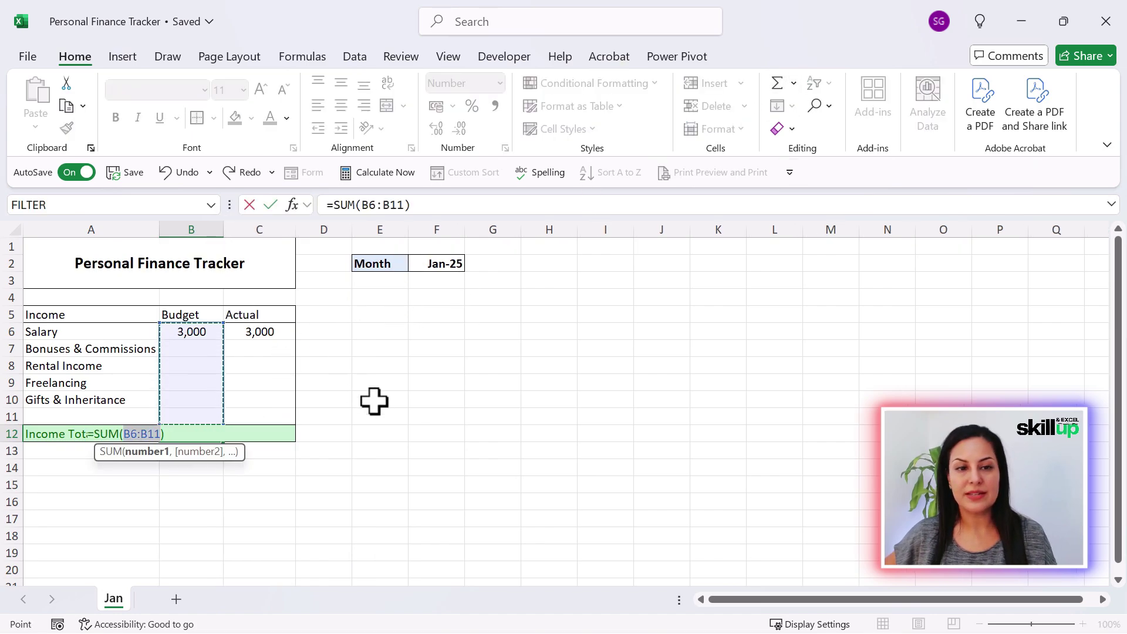
pyautogui.press('Return')
# Step: Fill the budget total formula across to C12 and reapply the outside border around A12:C12
pyautogui.click(194, 434)
pyautogui.moveTo(225, 445); pyautogui.dragTo(65, 430)
pyautogui.click(367, 418)
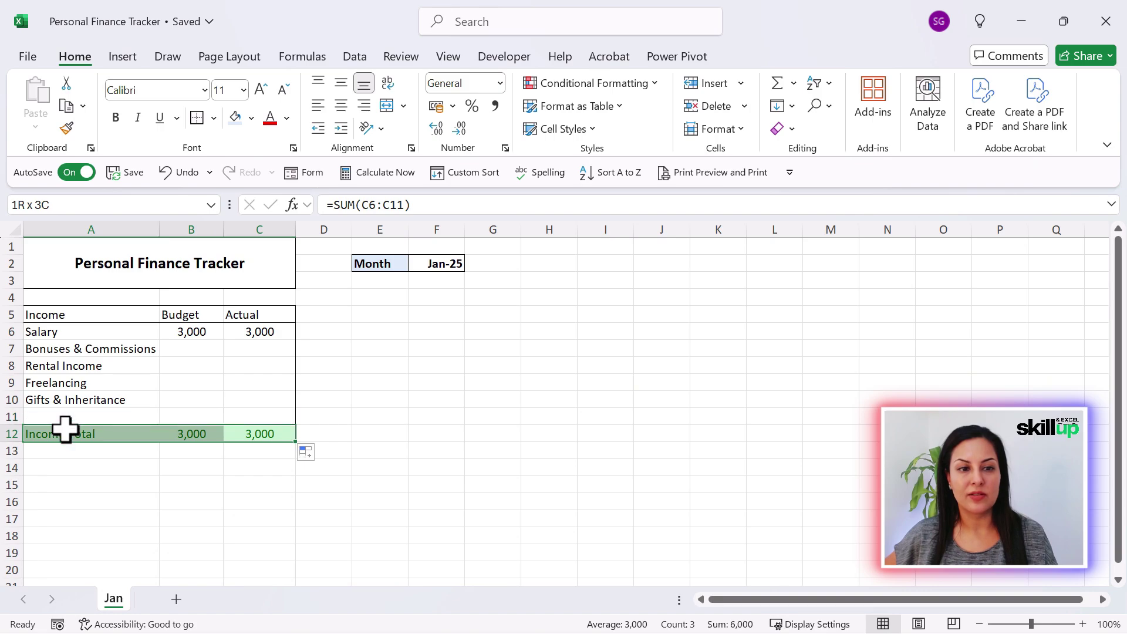
pyautogui.click(198, 120)
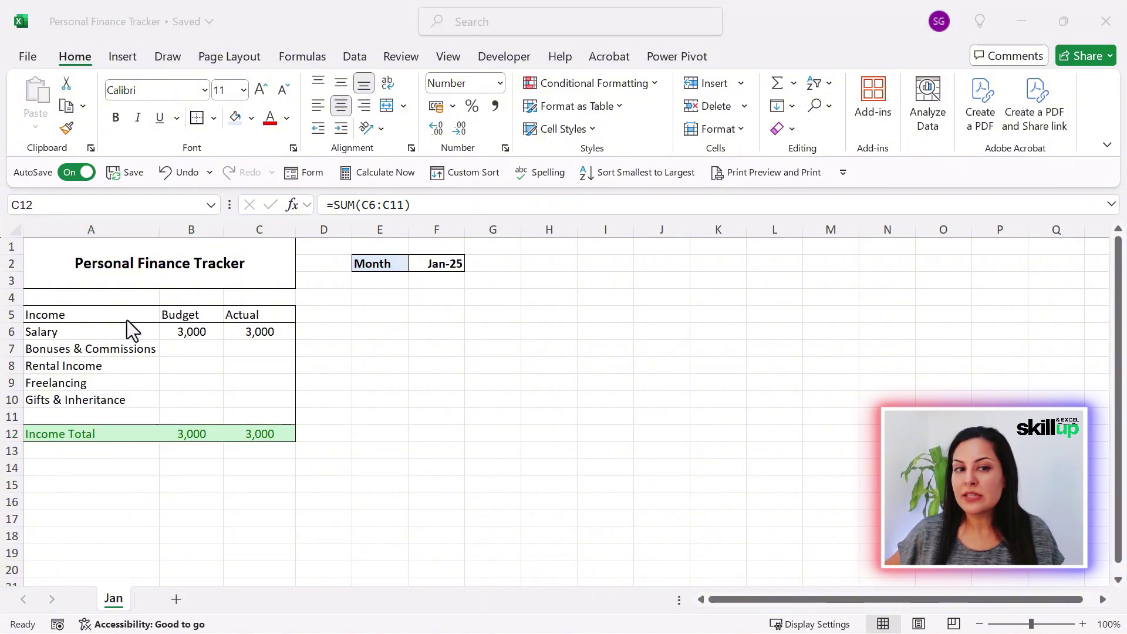
# Step: Copy the income table A5:C12 and paste it below, starting at A14
pyautogui.moveTo(93, 313); pyautogui.dragTo(261, 437)
pyautogui.hotkey('ctrl', 'c')
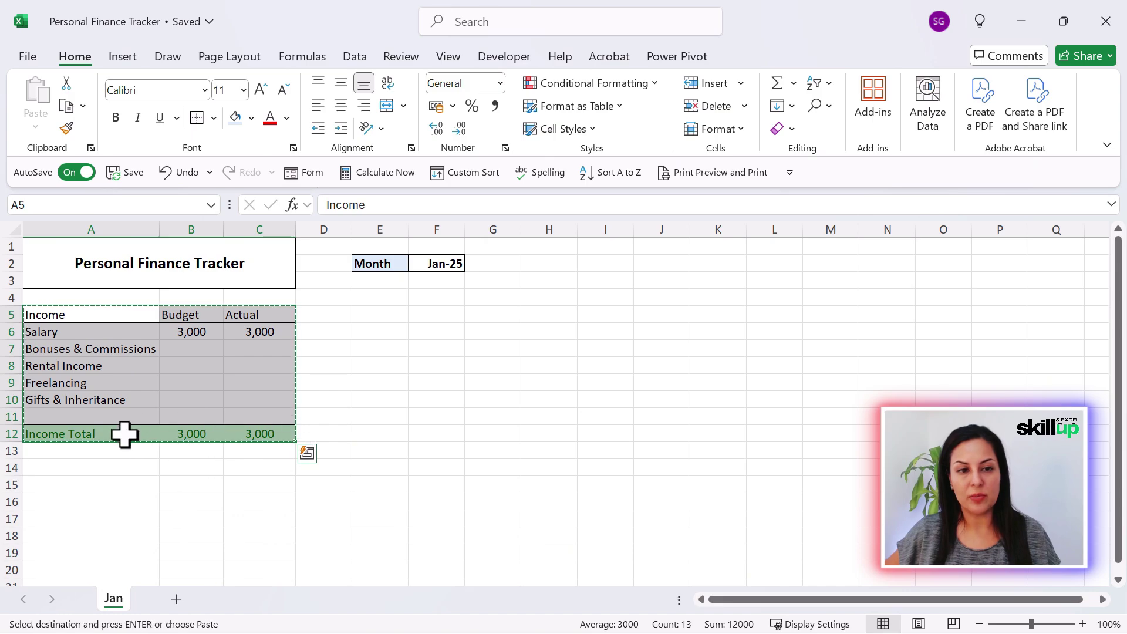
pyautogui.scroll(-1, 112, 425)
pyautogui.click(97, 415)
pyautogui.hotkey('ctrl', 'v')
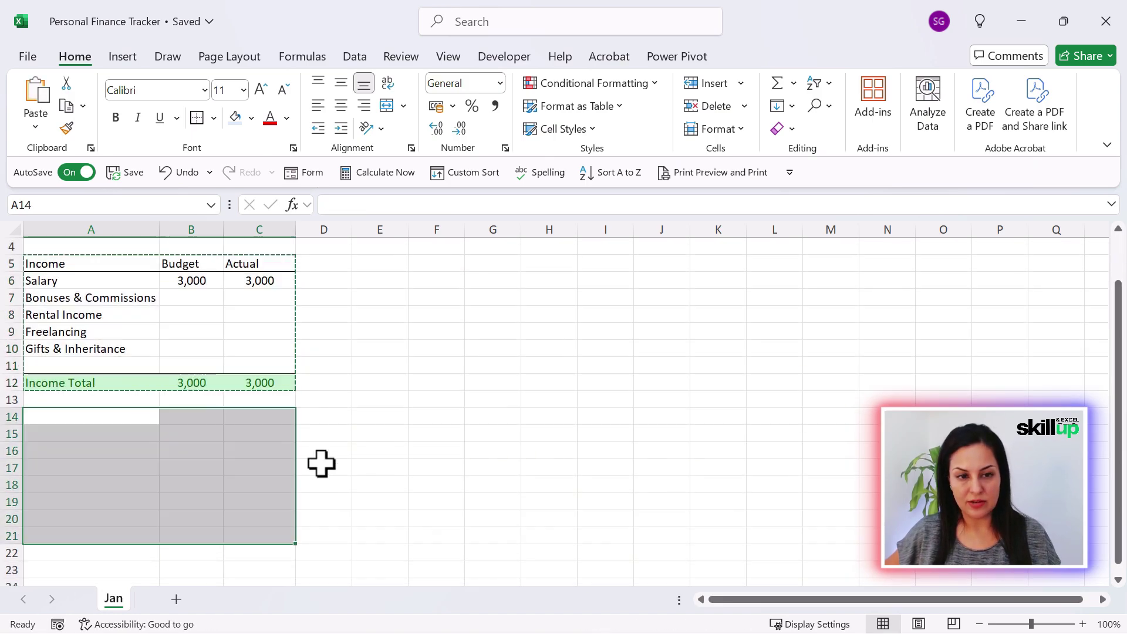
# Step: Change the copied table's heading in A14 to Savings
pyautogui.click(85, 419)
pyautogui.scroll(1, 335, 433)
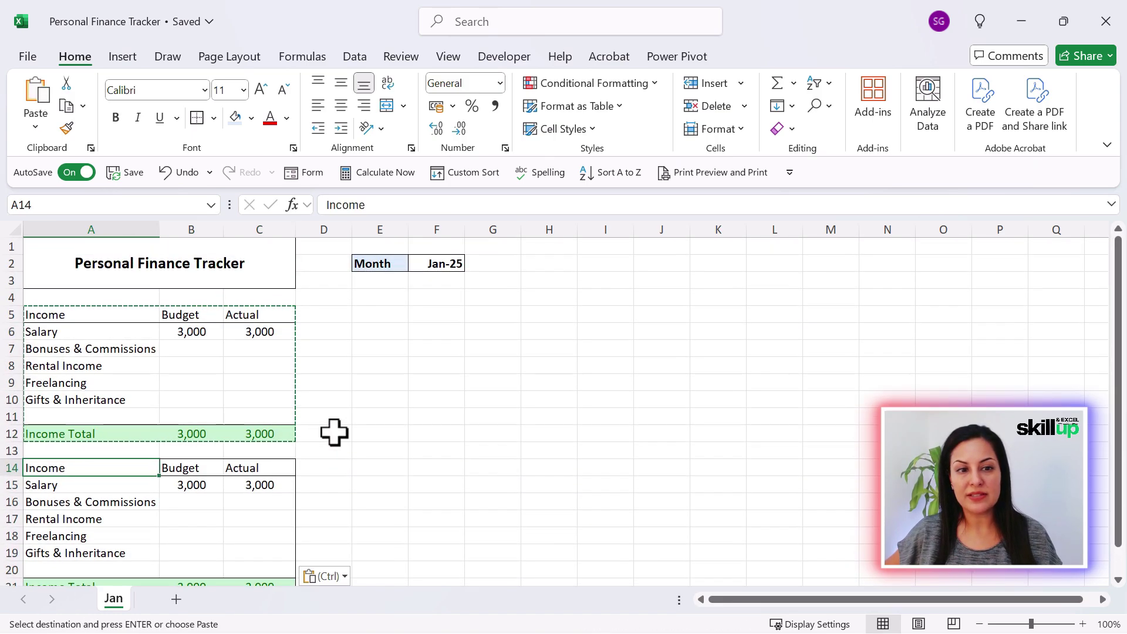
pyautogui.press('Escape')
pyautogui.write('Savings')
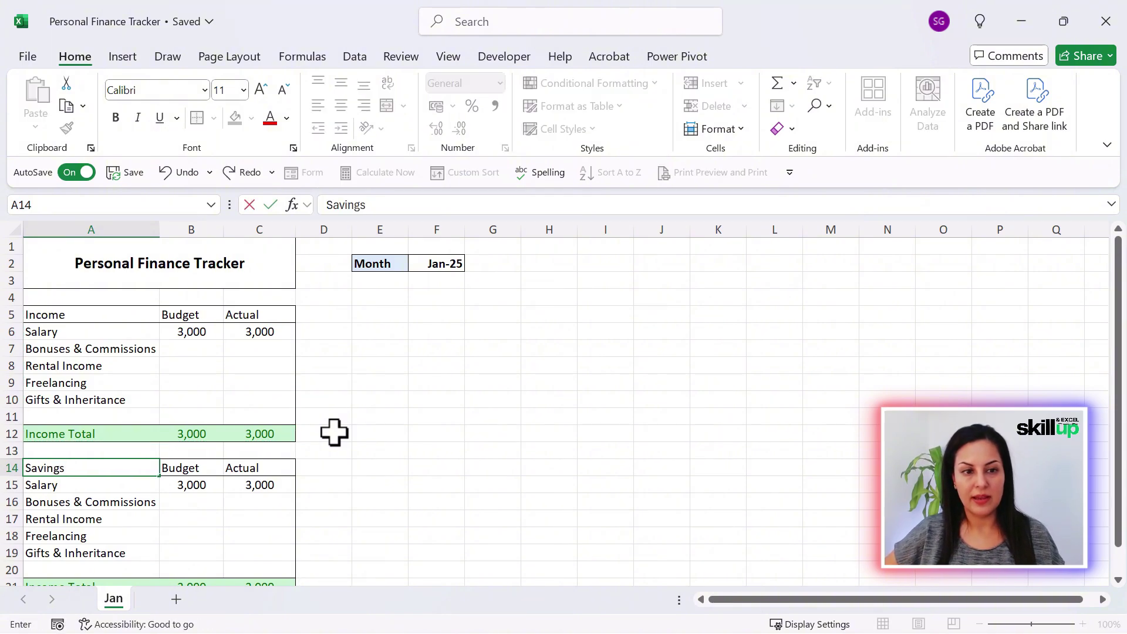
pyautogui.press('Return')
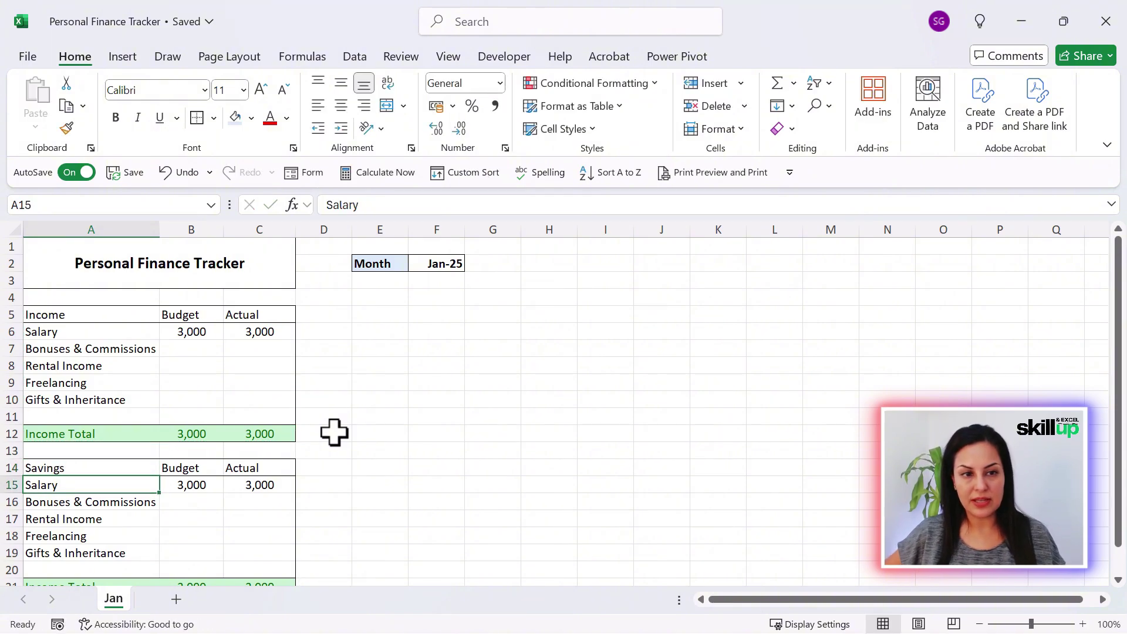
# Step: Clear the copied income categories in A15:A19 and enter Emergency fund 1 in A15
pyautogui.moveTo(125, 488); pyautogui.dragTo(127, 553)
pyautogui.press('Delete')
pyautogui.click(80, 486)
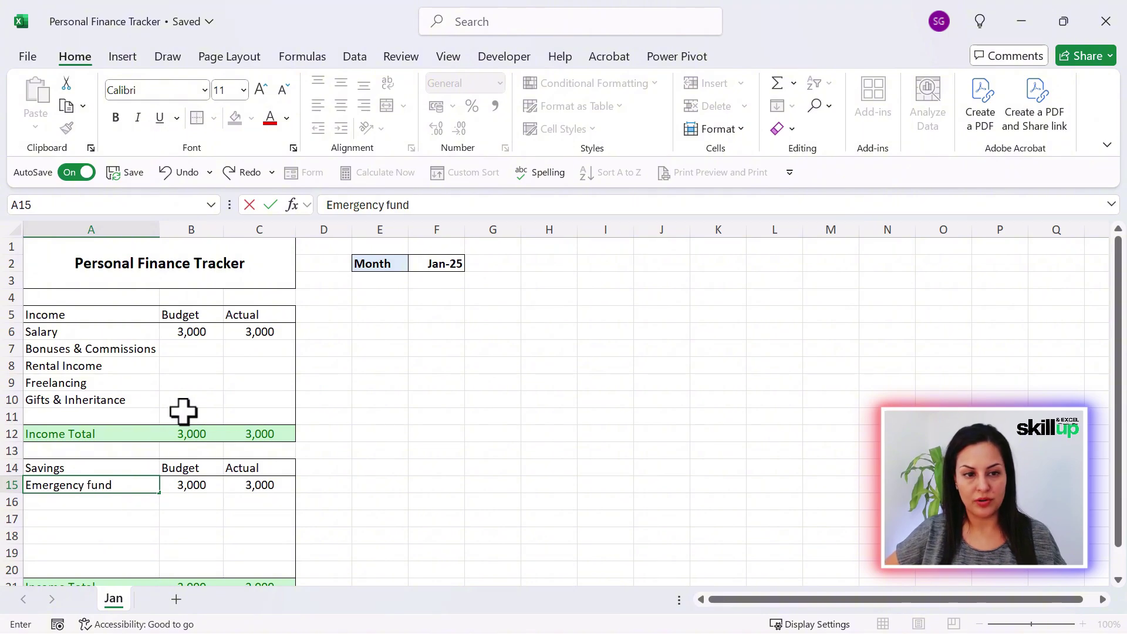
pyautogui.press('Return')
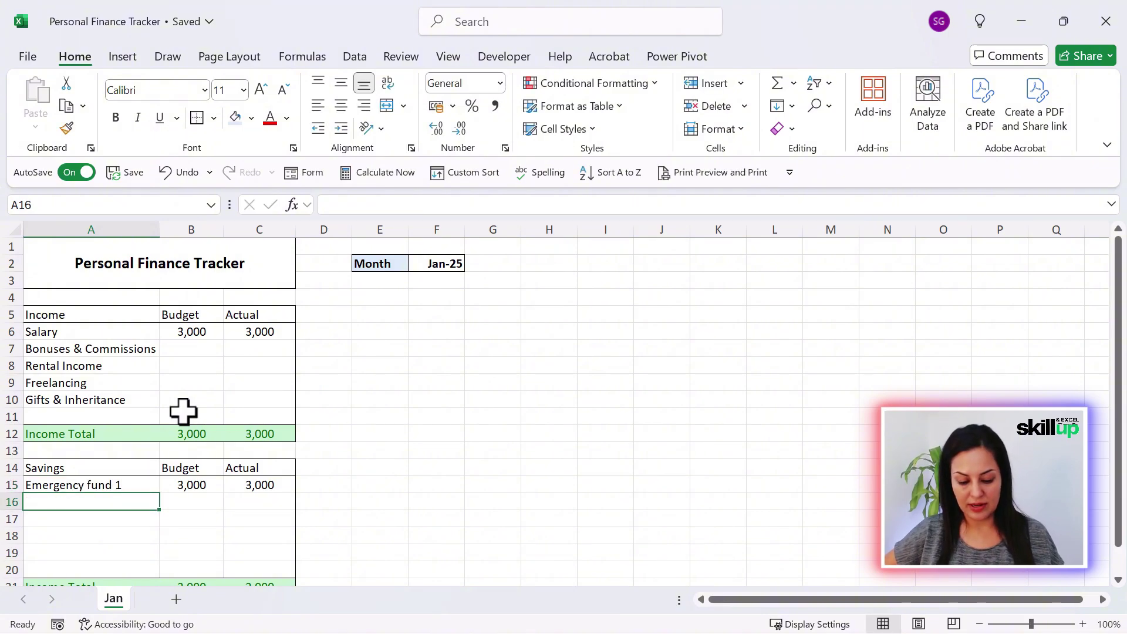
# Step: Add the savings categories Emergency fund 2 in A16 and Pensions in A17
pyautogui.write('Emergency fund 1')
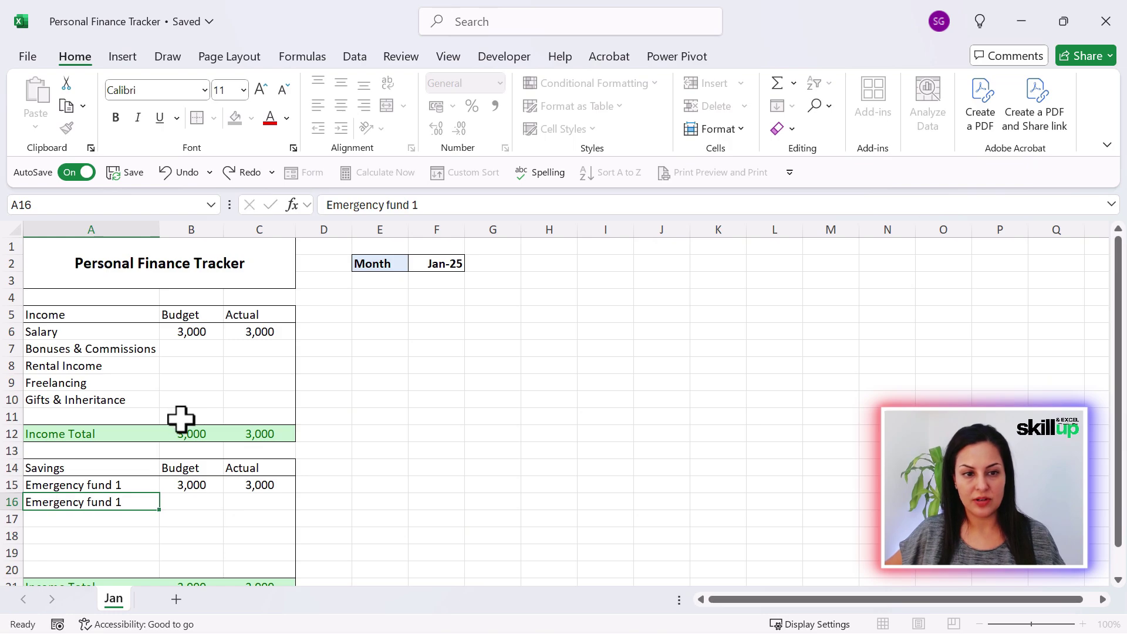
pyautogui.press('Tab')
pyautogui.hotkey('shift', 'Tab')
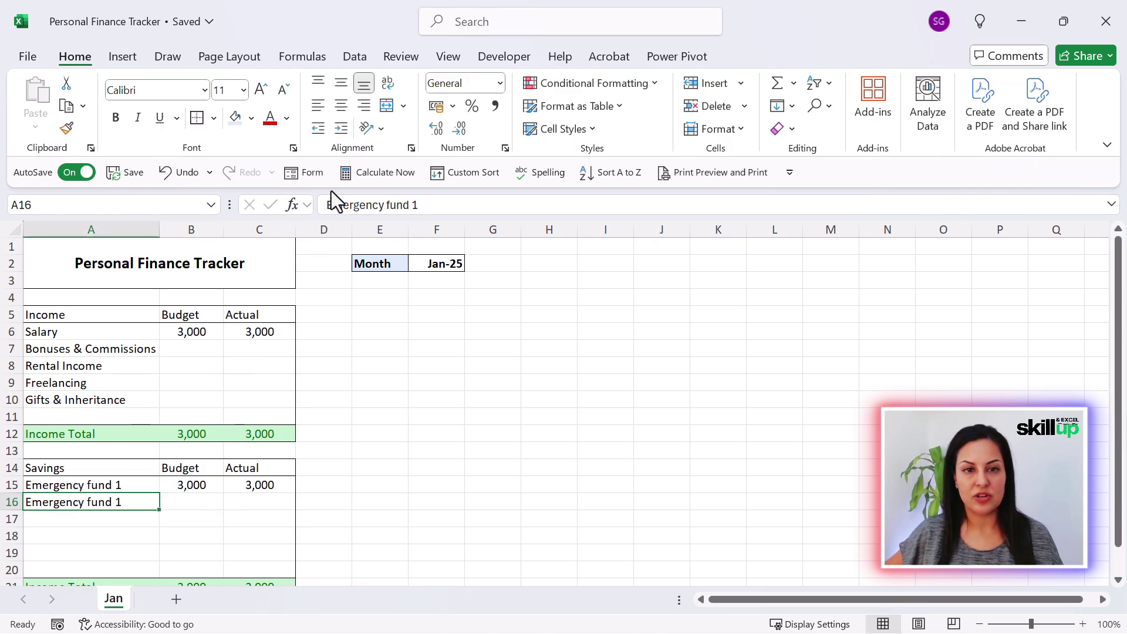
pyautogui.click(434, 210)
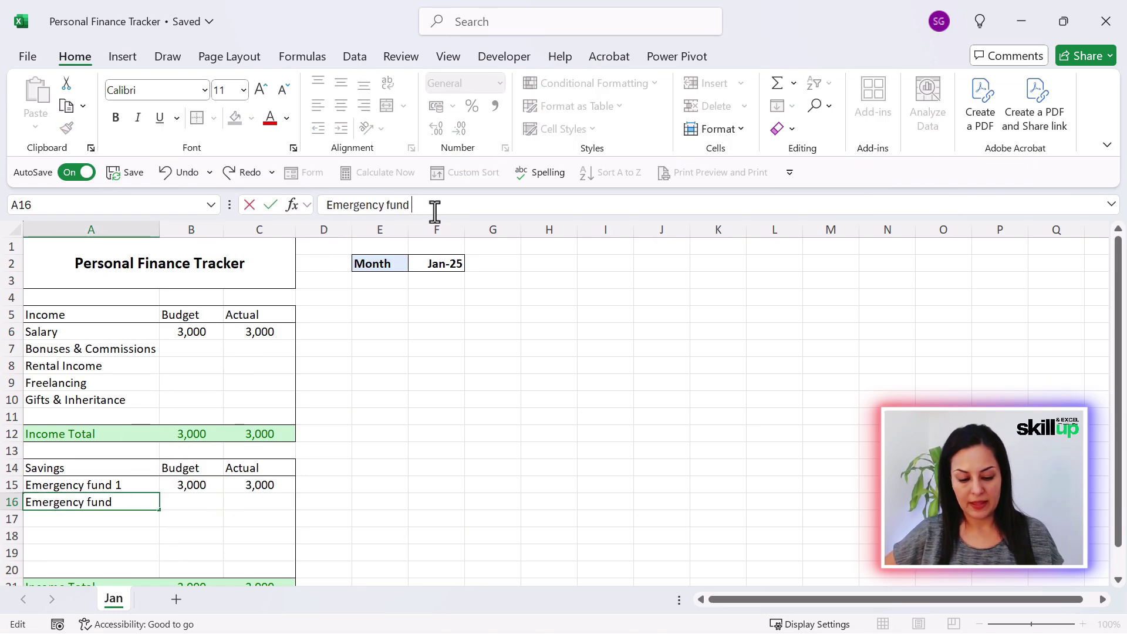
pyautogui.write('2')
pyautogui.press('Return')
pyautogui.write('Pensi')
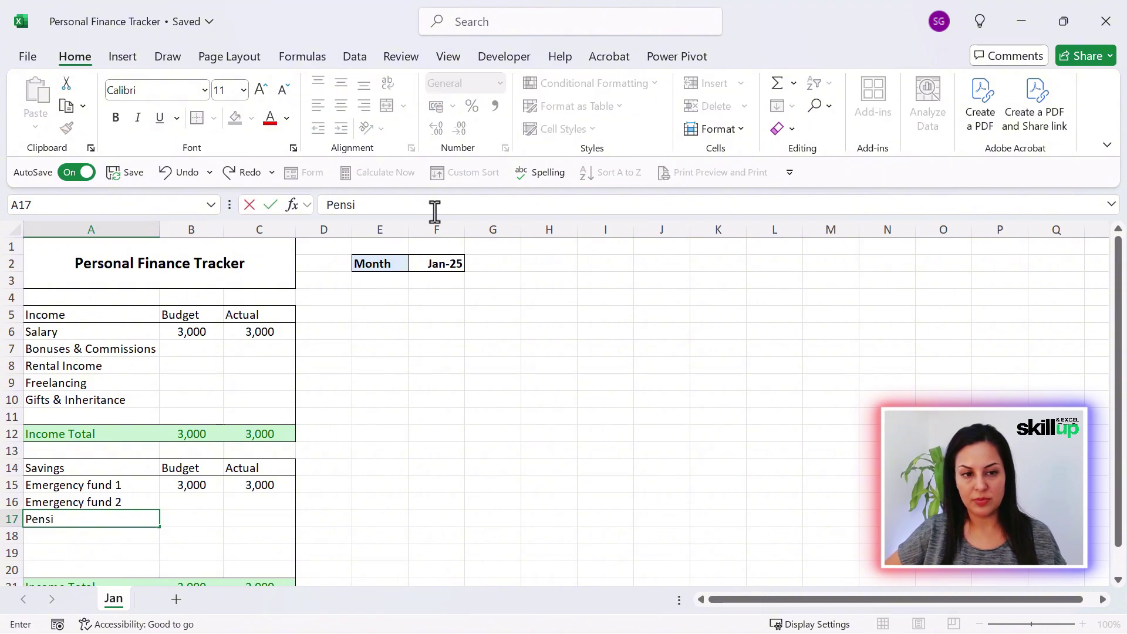
pyautogui.press('Return')
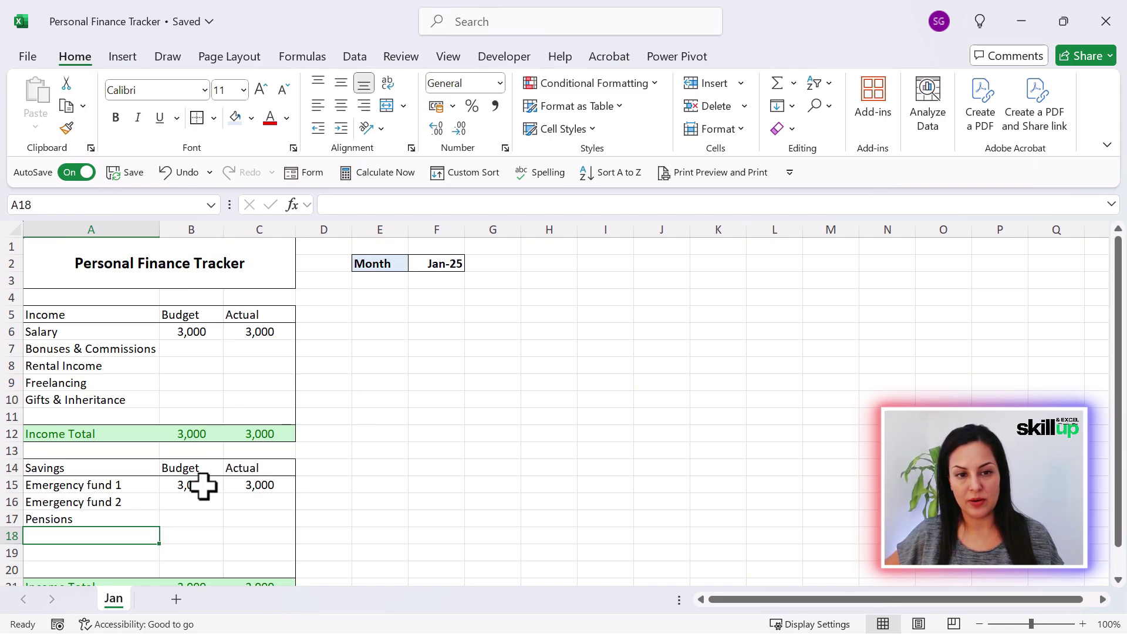
pyautogui.press('Up')
pyautogui.press('Up')
pyautogui.press('Up')
pyautogui.press('Up')
pyautogui.press('Up')
pyautogui.press('Right')
pyautogui.press('Right')
pyautogui.press('Right')
pyautogui.press('Right')
pyautogui.press('Right')
pyautogui.press('Right')
pyautogui.press('Right')
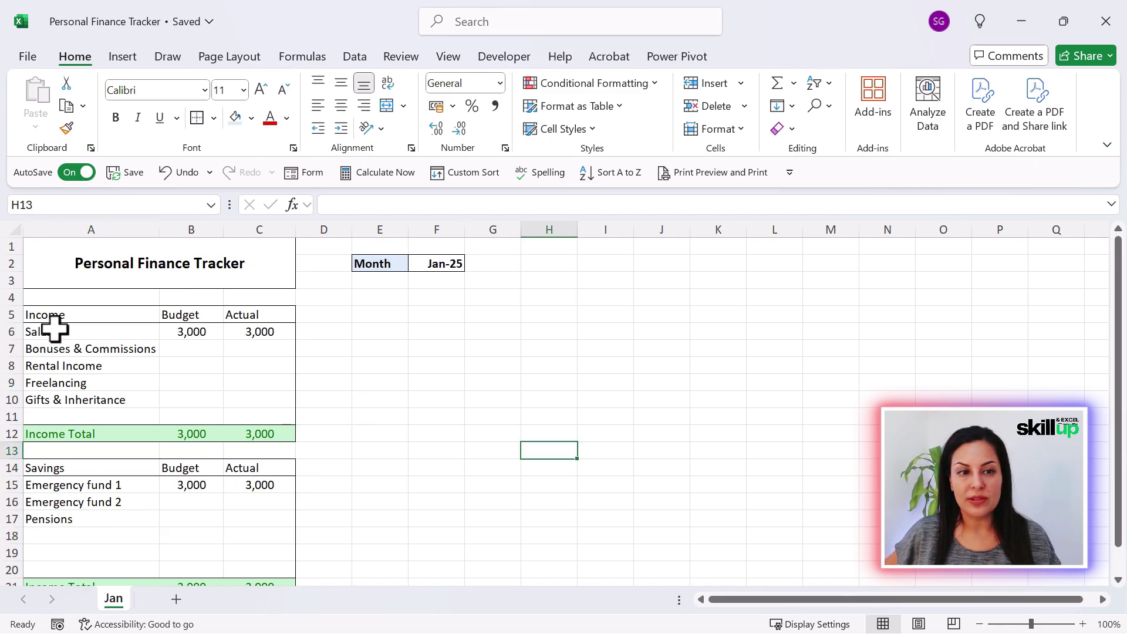
# Step: Copy the income table A5:C12 and paste it beside the original, starting at E5
pyautogui.moveTo(65, 313); pyautogui.dragTo(252, 431)
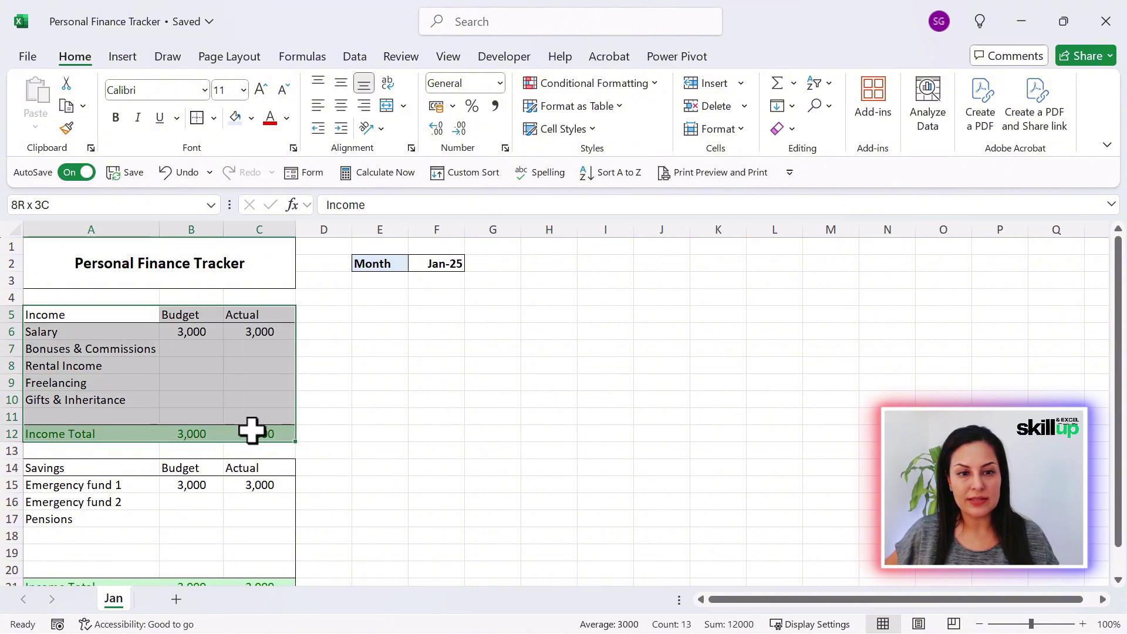
pyautogui.hotkey('ctrl', 'c')
pyautogui.click(374, 319)
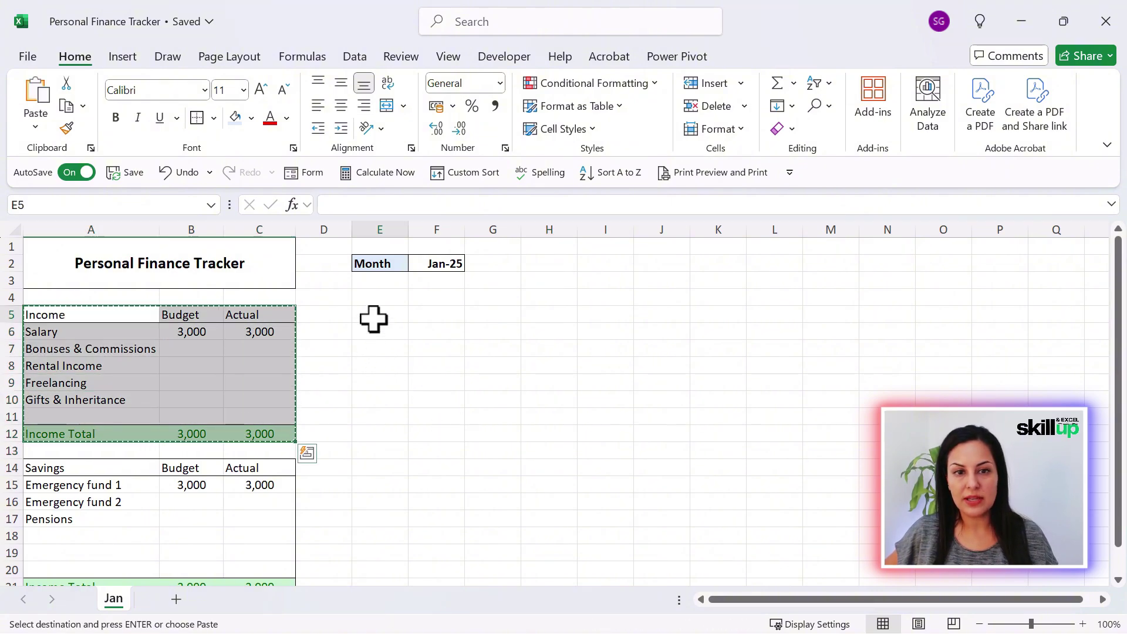
pyautogui.hotkey('ctrl', 'v')
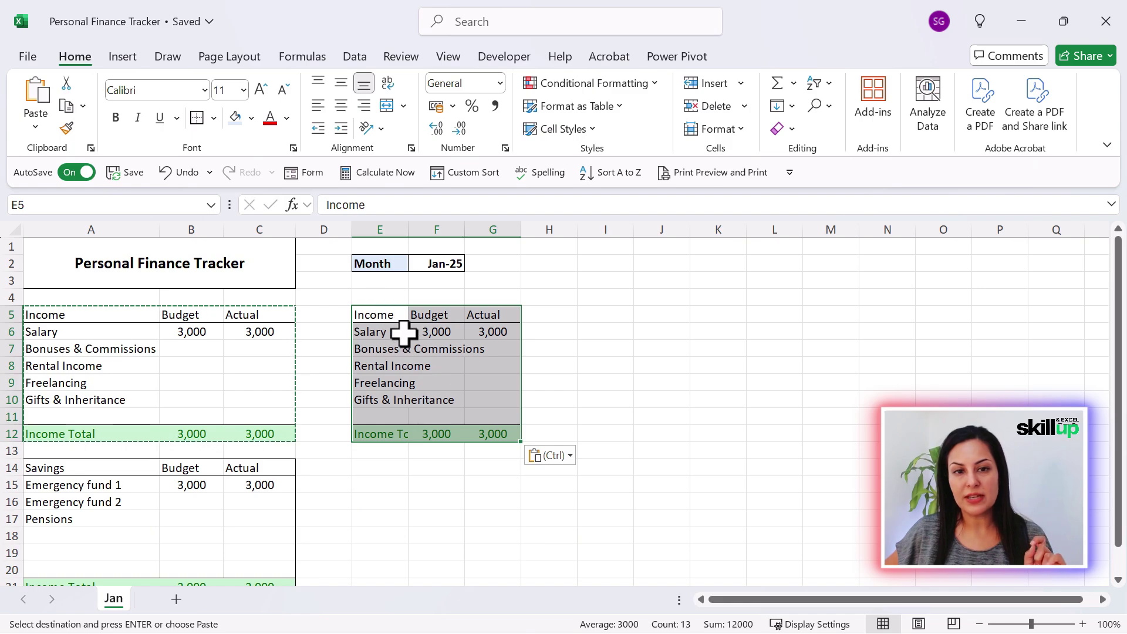
# Step: Clear the copied income categories in E6:E10 and widen column E to fit longer labels
pyautogui.moveTo(398, 330); pyautogui.dragTo(402, 396)
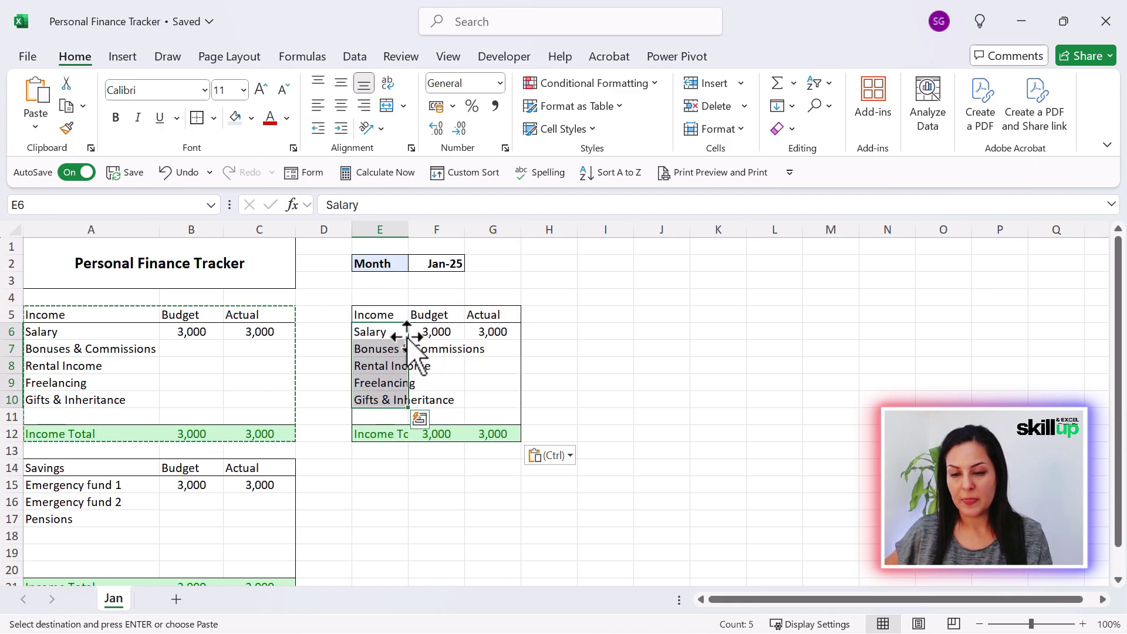
pyautogui.press('Delete')
pyautogui.moveTo(410, 231); pyautogui.dragTo(497, 228)
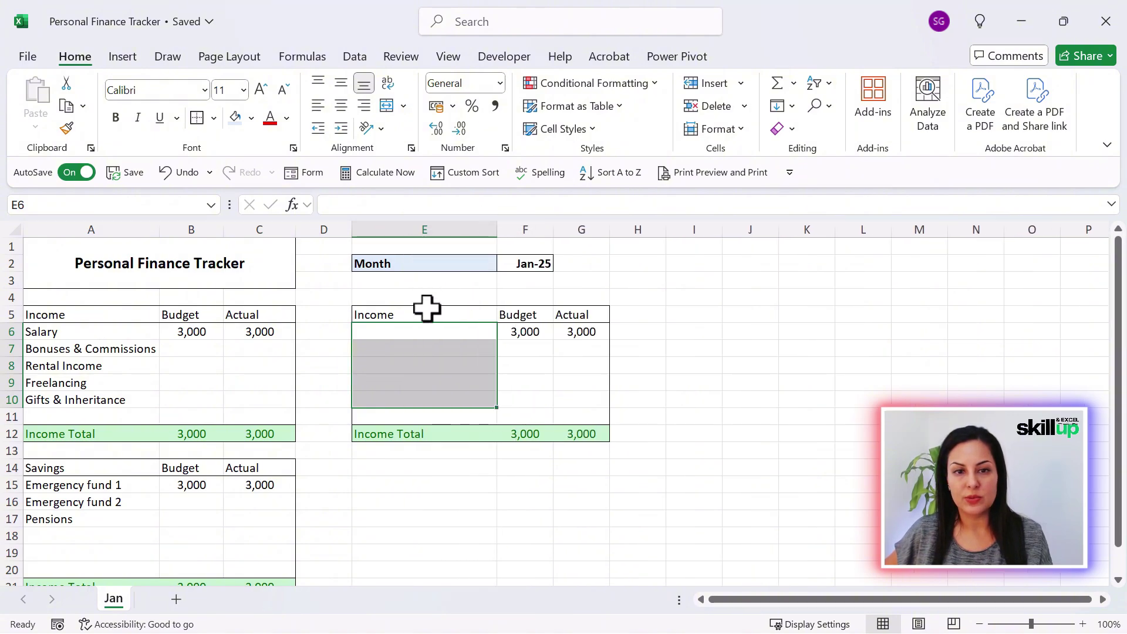
# Step: Change the copied table's heading in E5 to Expenses
pyautogui.moveTo(423, 311); pyautogui.dragTo(418, 326)
pyautogui.click(418, 315)
pyautogui.write('E')
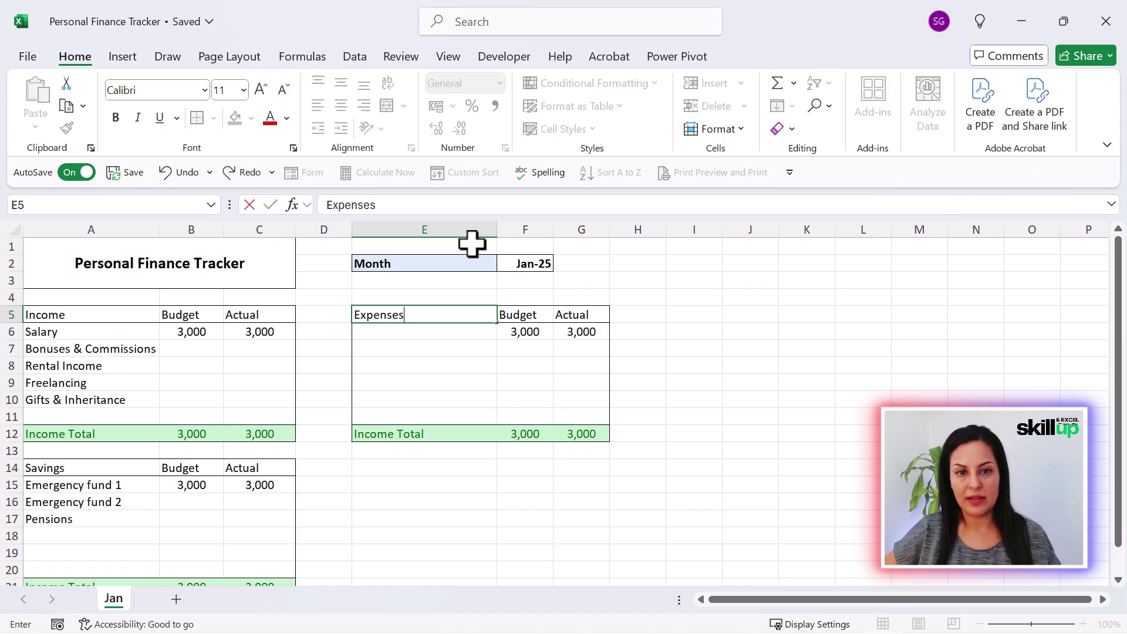
pyautogui.write('xpenses')
pyautogui.press('Return')
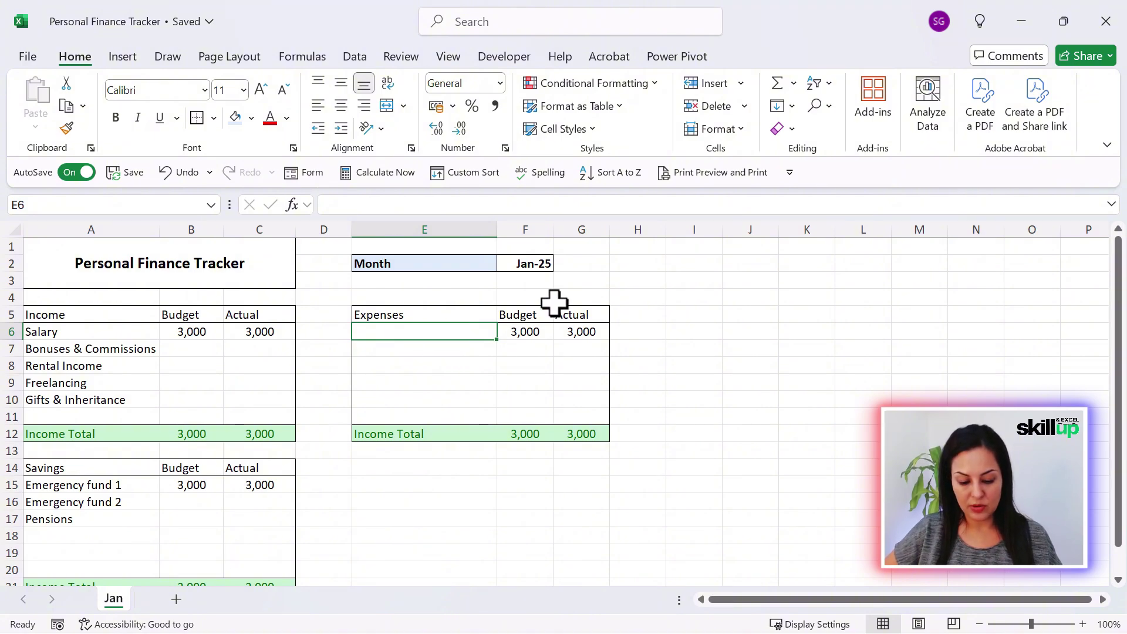
# Step: Enter Electric Bill as an expense category in E6
pyautogui.write('Eletric Bill')
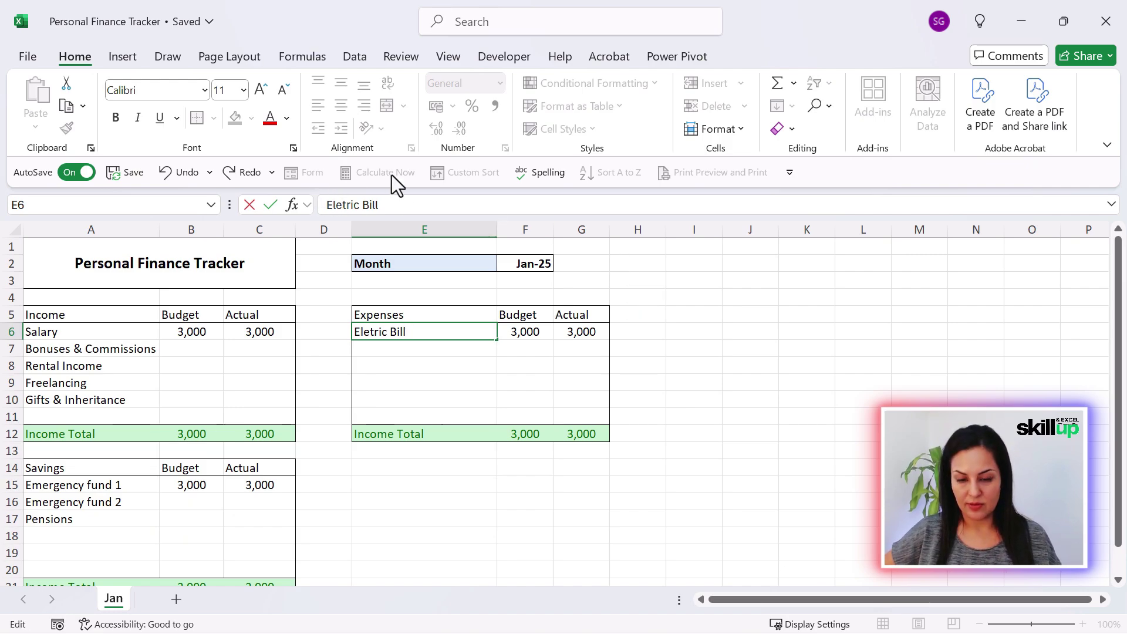
pyautogui.write('c')
pyautogui.press('Return')
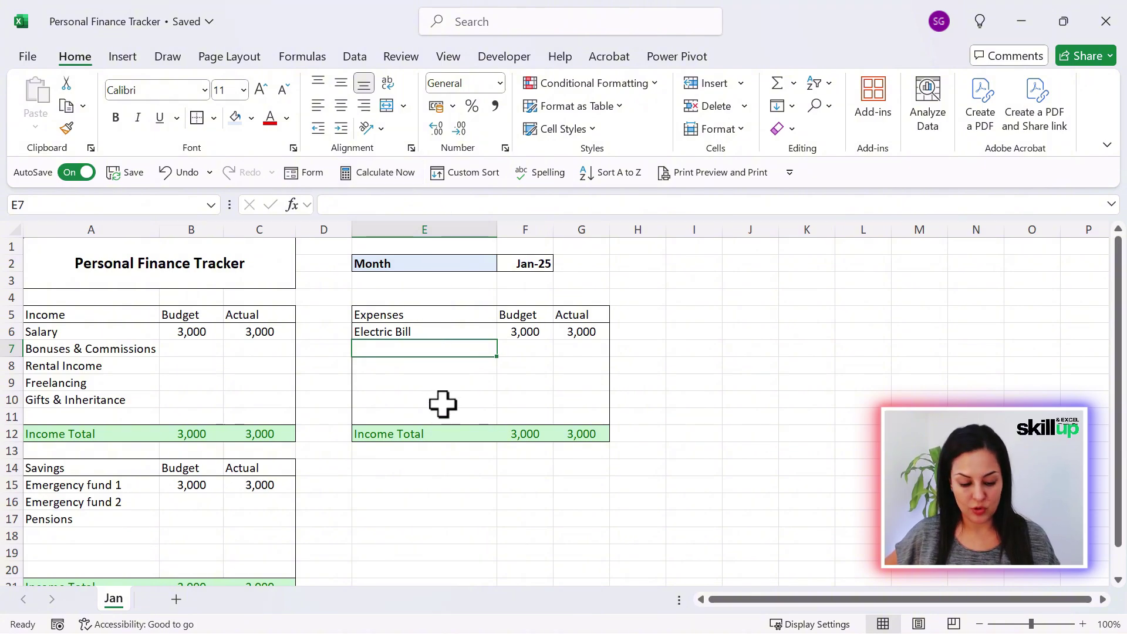
# Step: Move the expenses table's total row down to E21:G21 and extend the outside border around E6:G20
pyautogui.scroll(-2, 448, 425)
pyautogui.moveTo(401, 327); pyautogui.dragTo(561, 331)
pyautogui.moveTo(478, 324); pyautogui.dragTo(463, 485)
pyautogui.scroll(1, 439, 310)
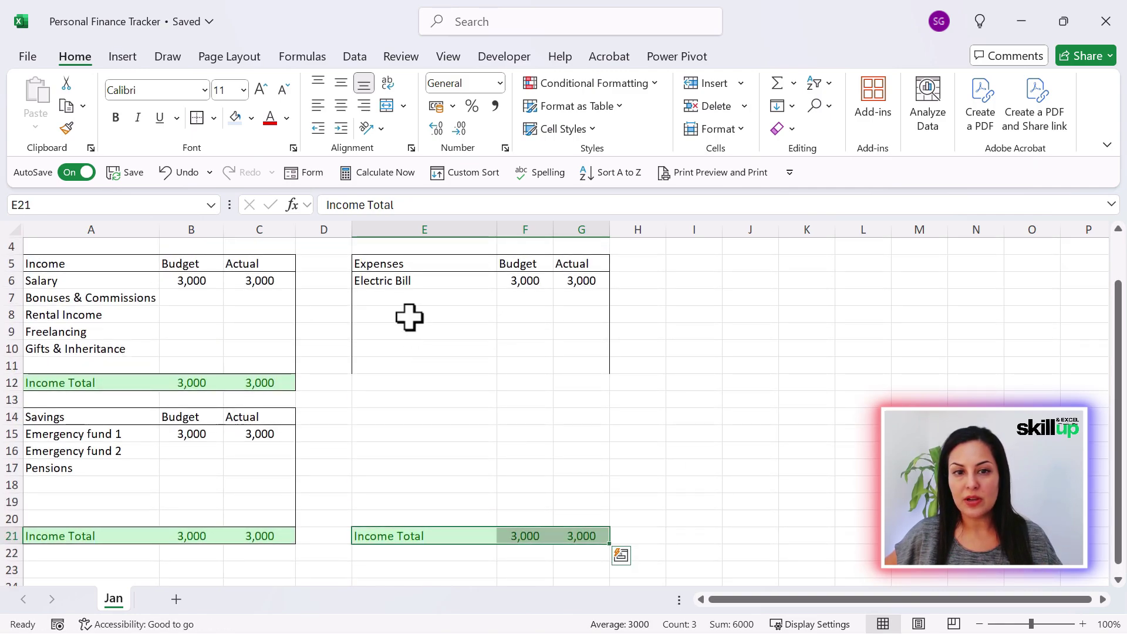
pyautogui.moveTo(390, 284); pyautogui.dragTo(583, 518)
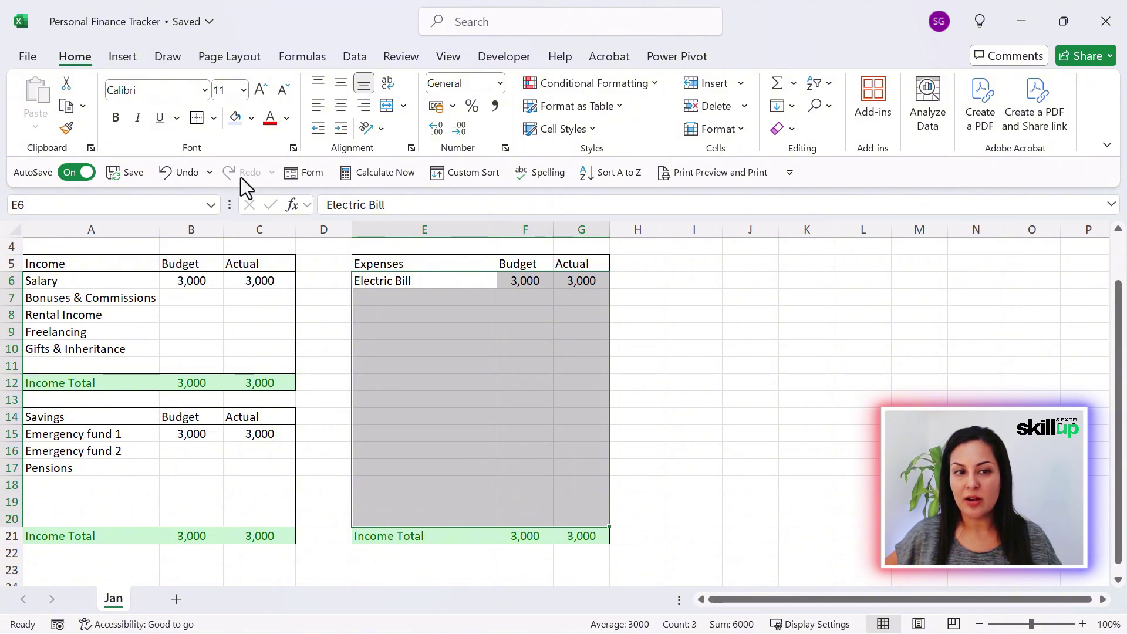
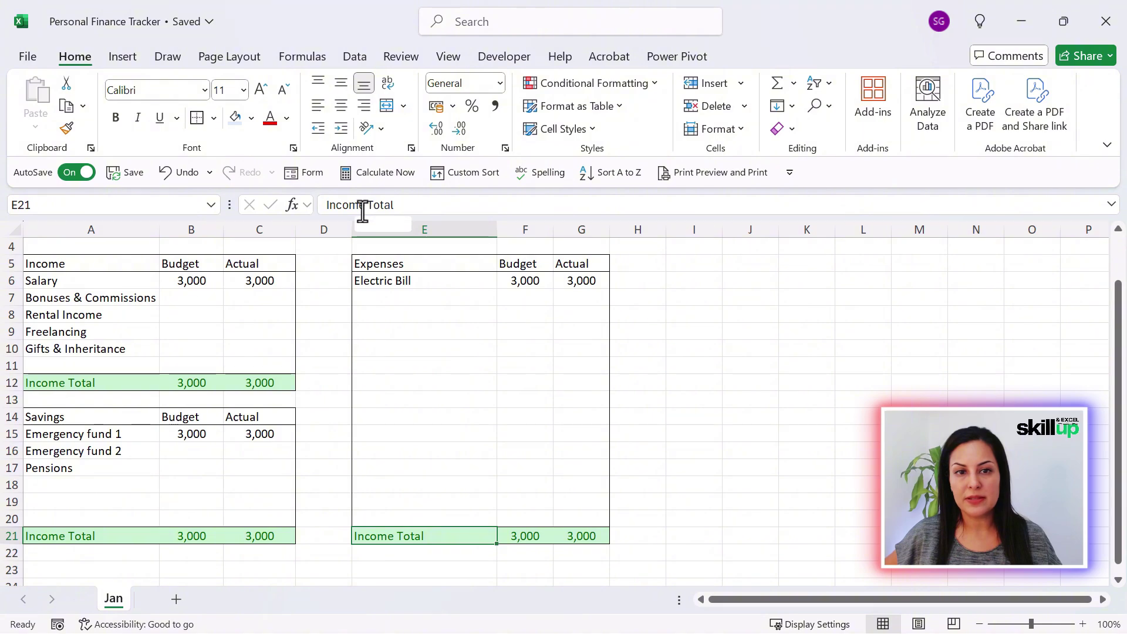
# Step: Rename the total labels to Expenses Total in E21 and Savings Total in A21
pyautogui.moveTo(360, 205); pyautogui.dragTo(231, 188)
pyautogui.write('Expenses')
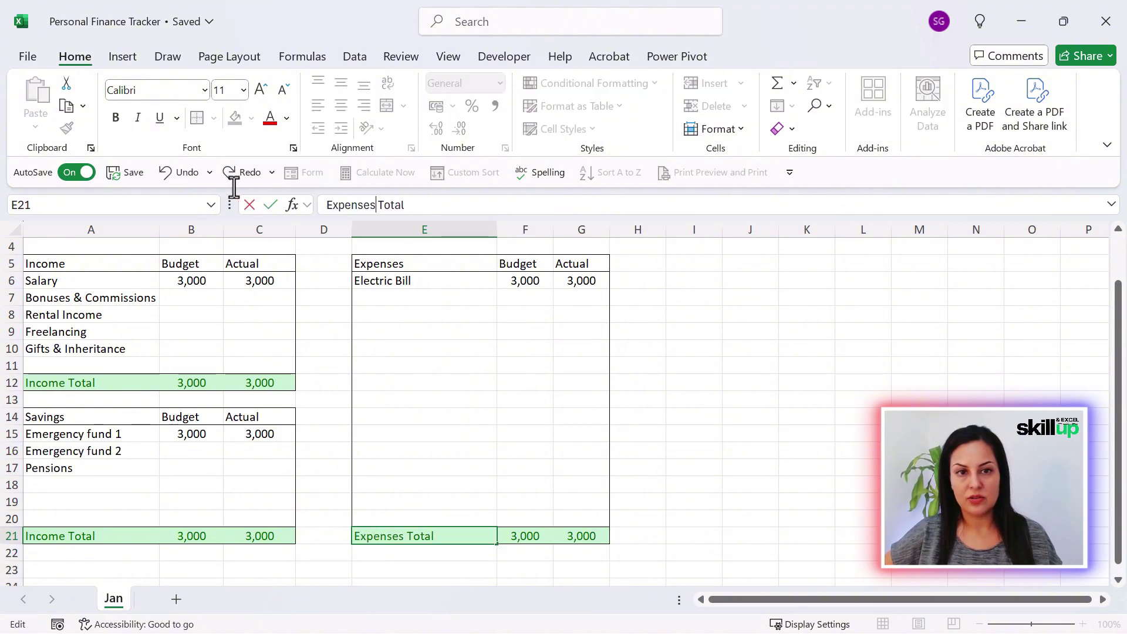
pyautogui.press('Return')
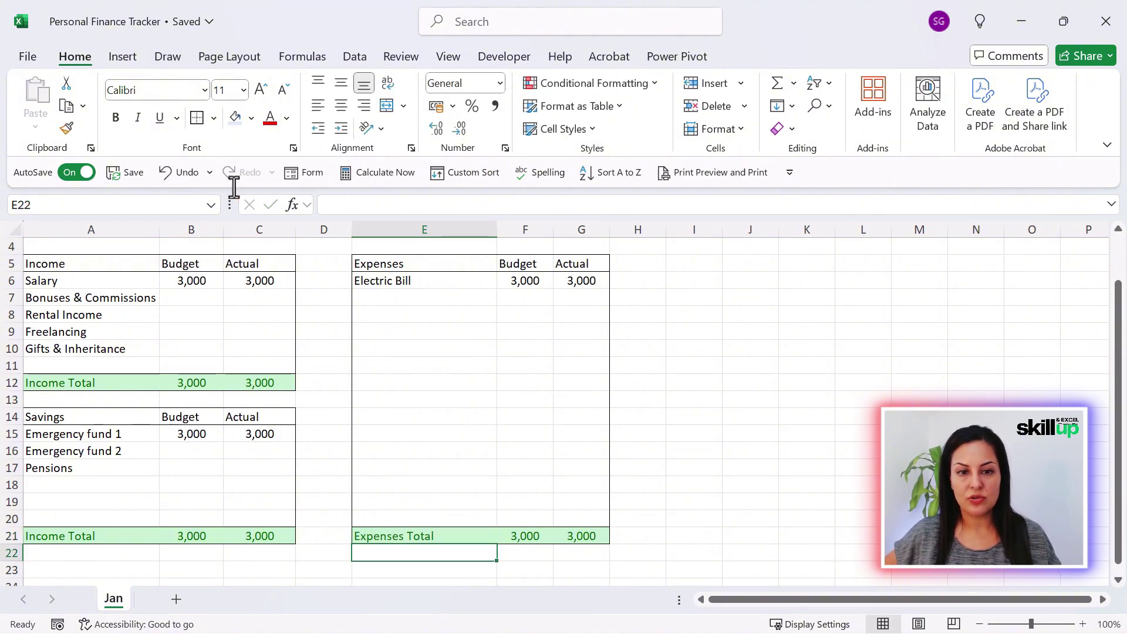
pyautogui.click(83, 536)
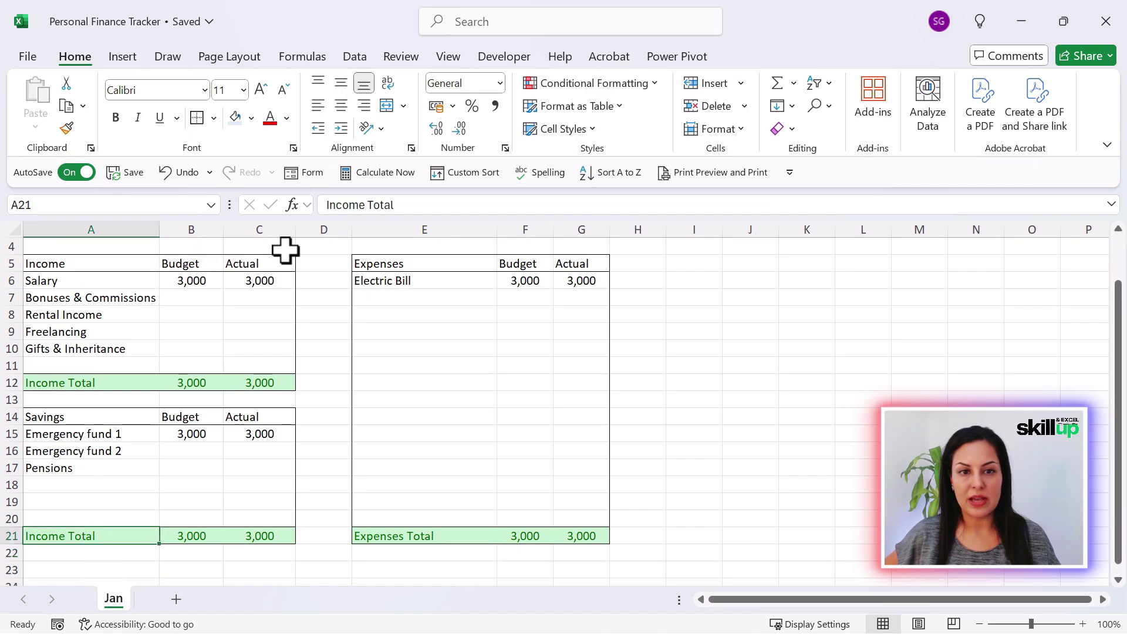
pyautogui.moveTo(365, 205); pyautogui.dragTo(273, 200)
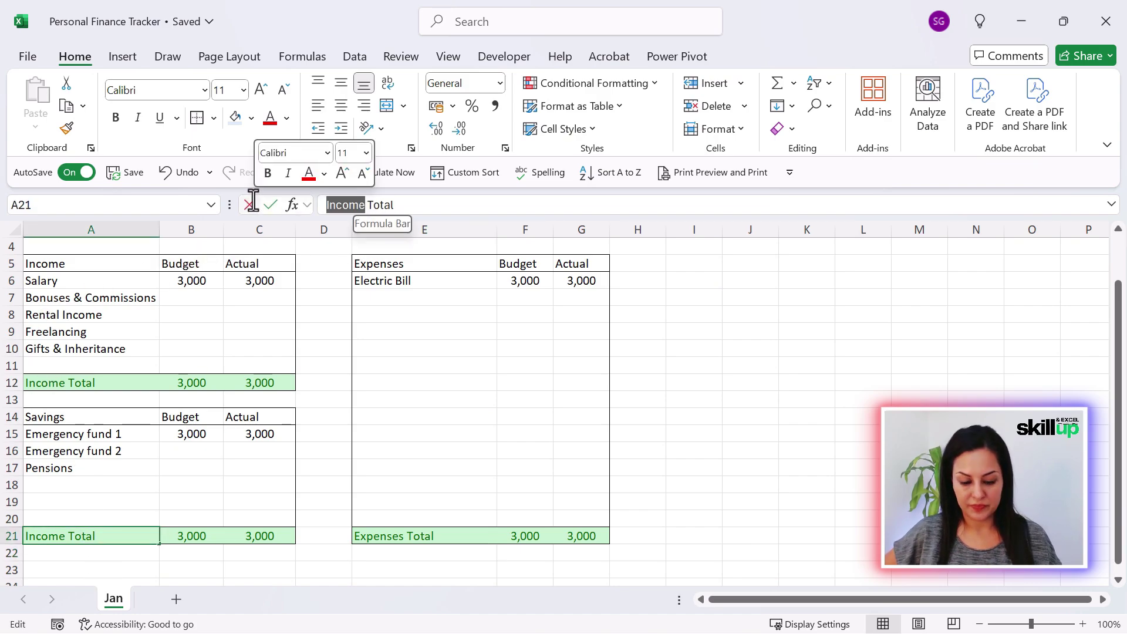
pyautogui.write('Savings')
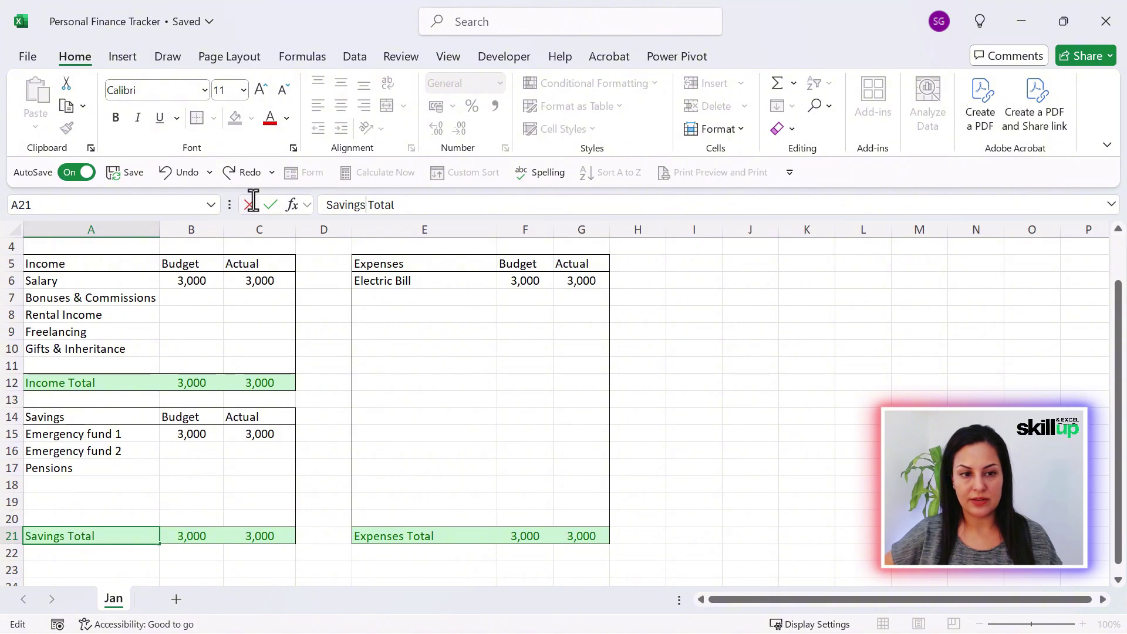
pyautogui.press('Return')
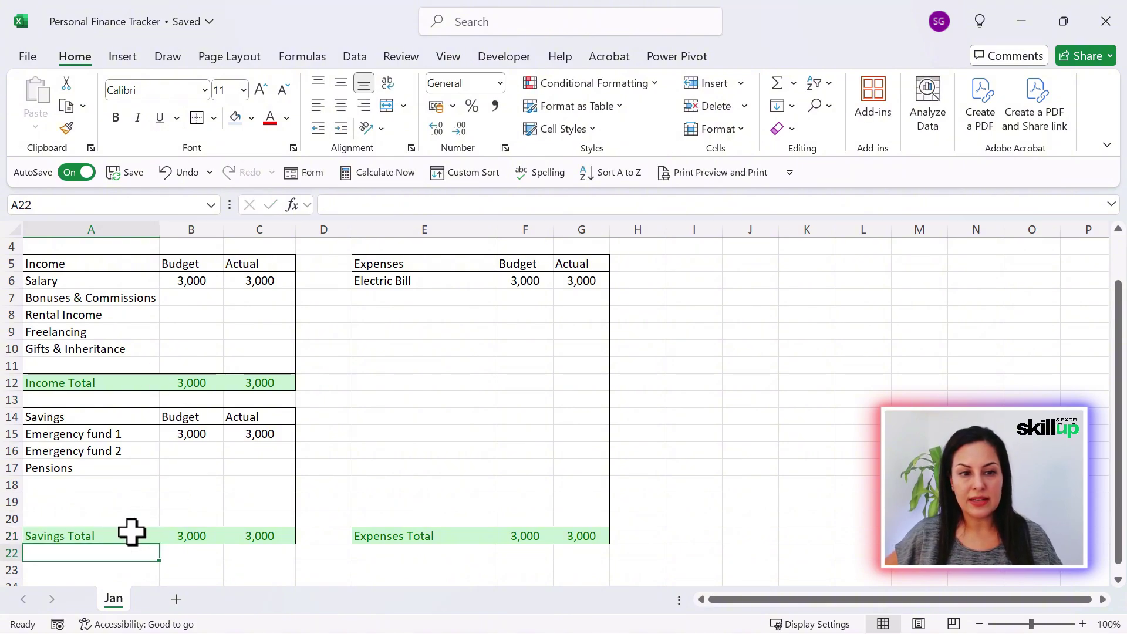
# Step: Apply the Neutral cell style to the savings total row A21:C21 and the Bad style to the expenses total row E21:G21
pyautogui.moveTo(132, 531); pyautogui.dragTo(258, 536)
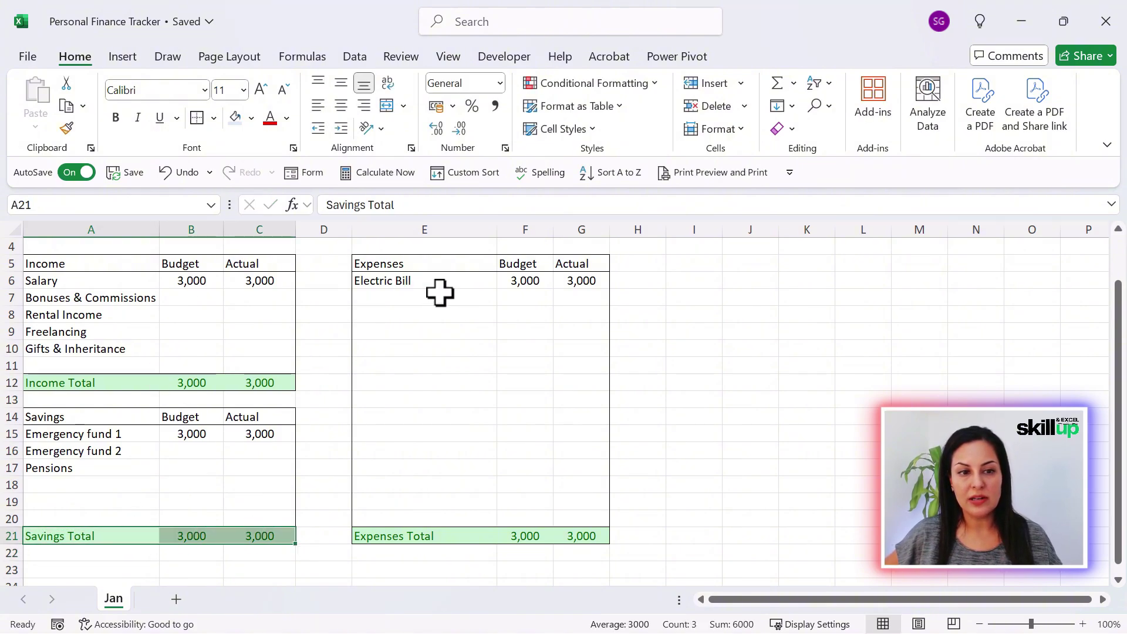
pyautogui.click(594, 128)
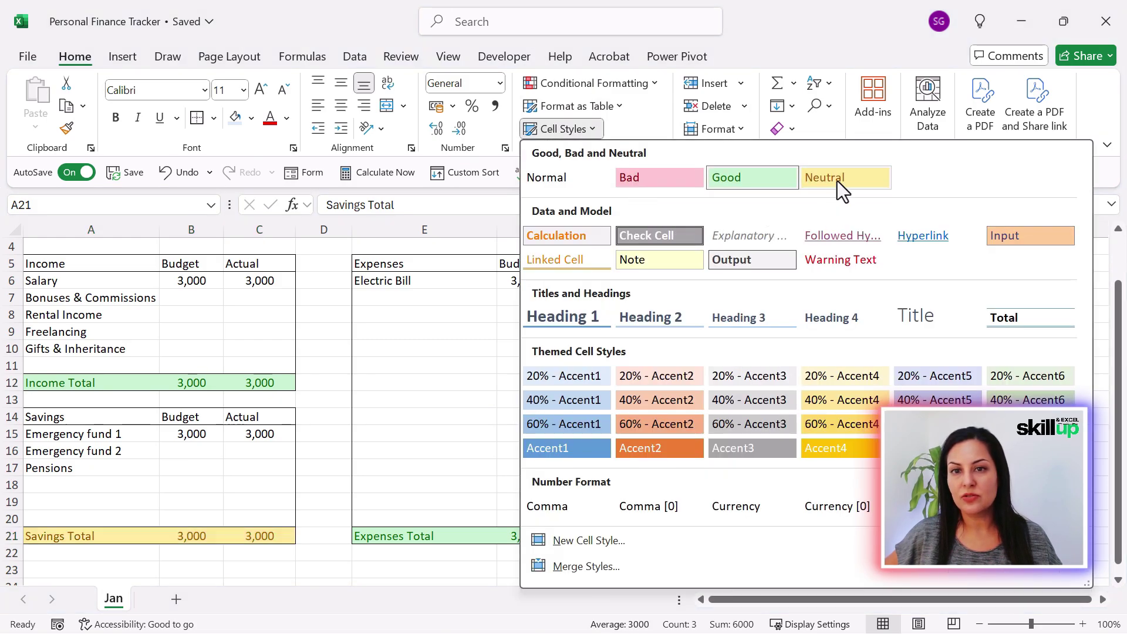
pyautogui.click(837, 181)
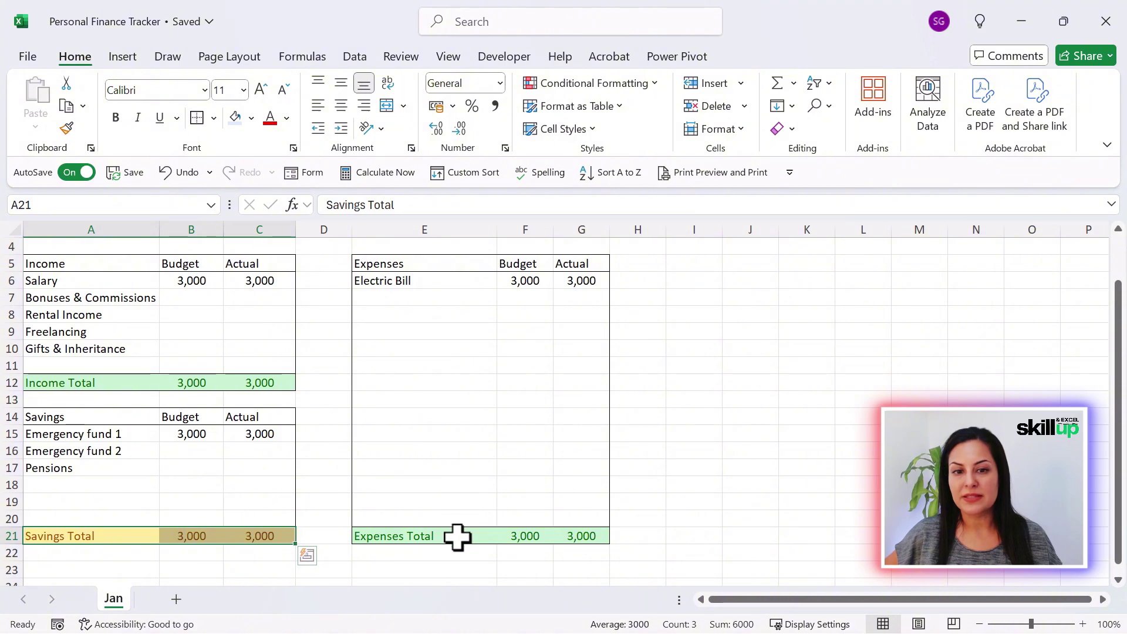
pyautogui.moveTo(457, 535); pyautogui.dragTo(577, 537)
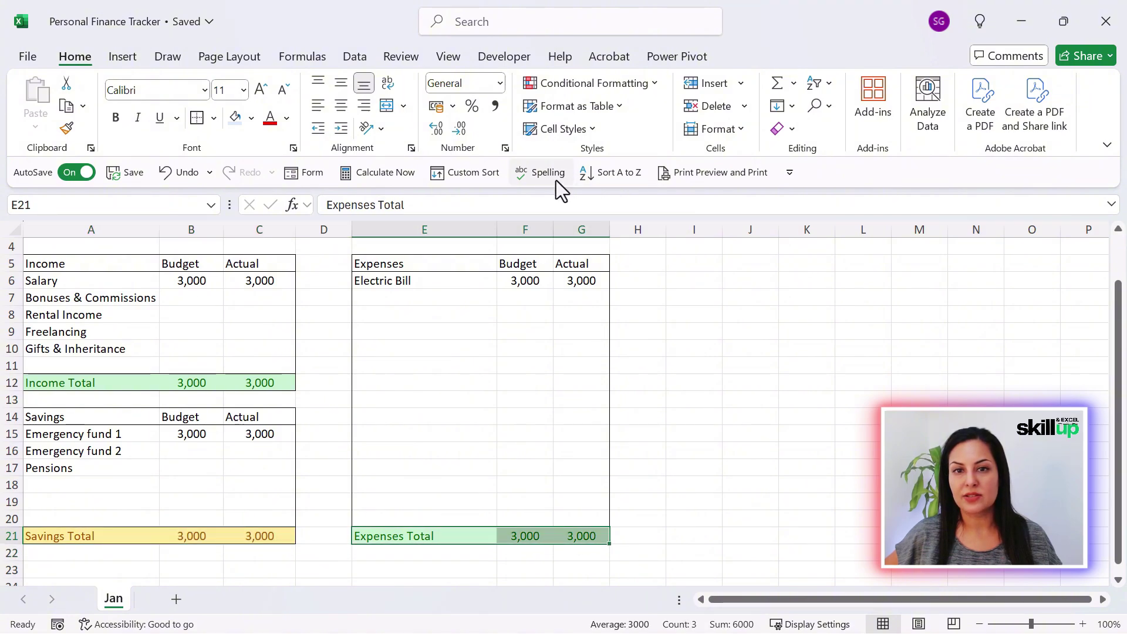
pyautogui.click(589, 129)
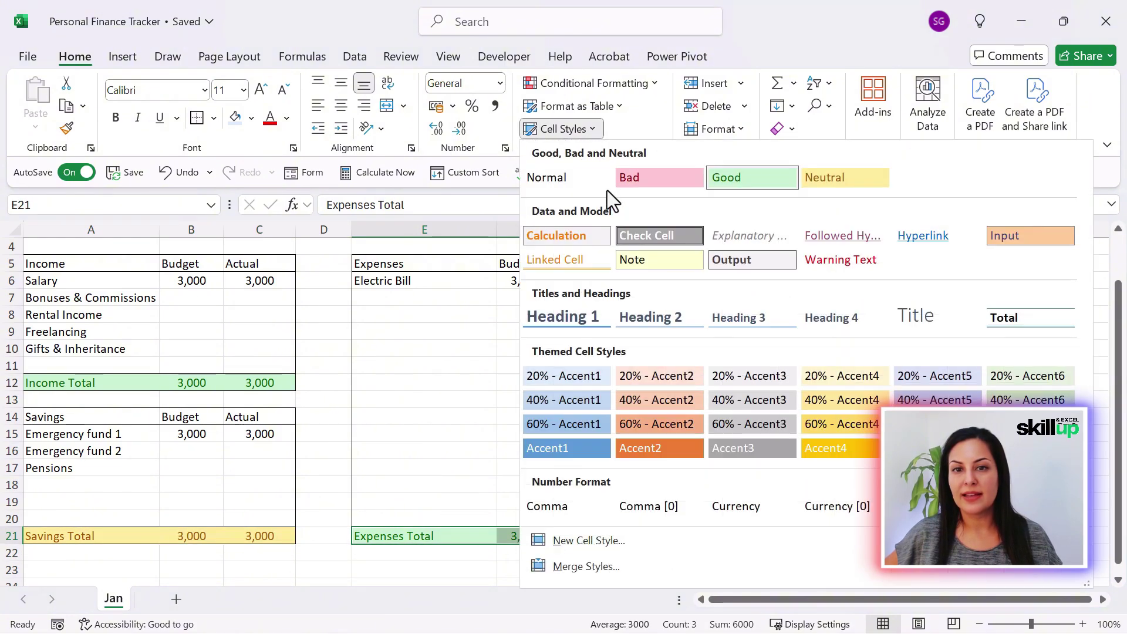
pyautogui.click(656, 186)
pyautogui.scroll(1, 661, 355)
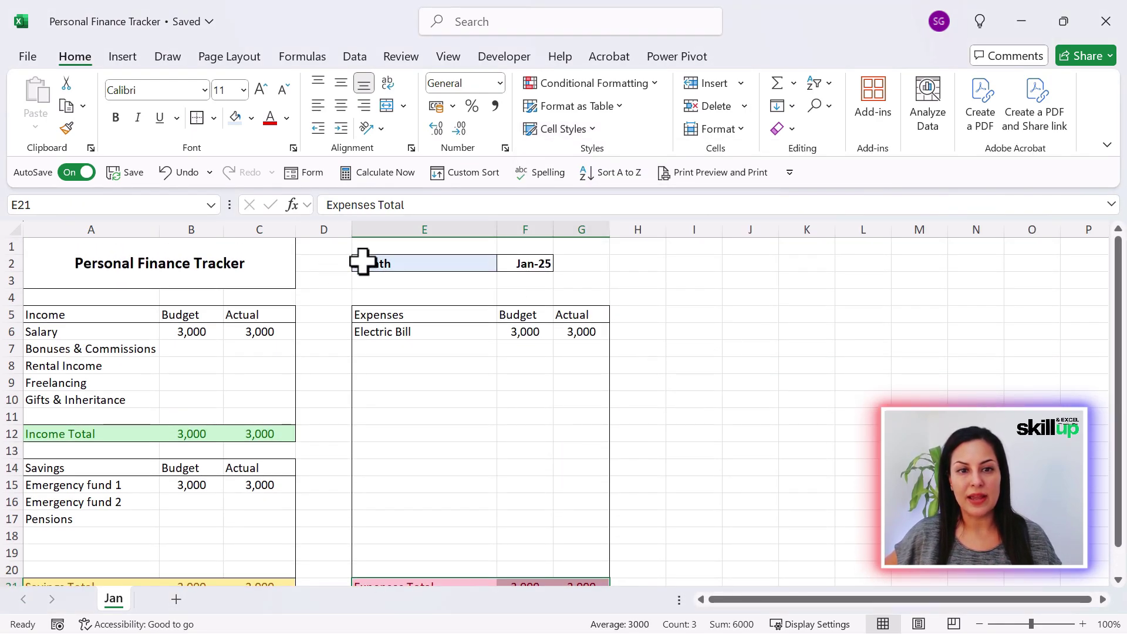
pyautogui.scroll(-3, 669, 395)
pyautogui.scroll(3, 751, 403)
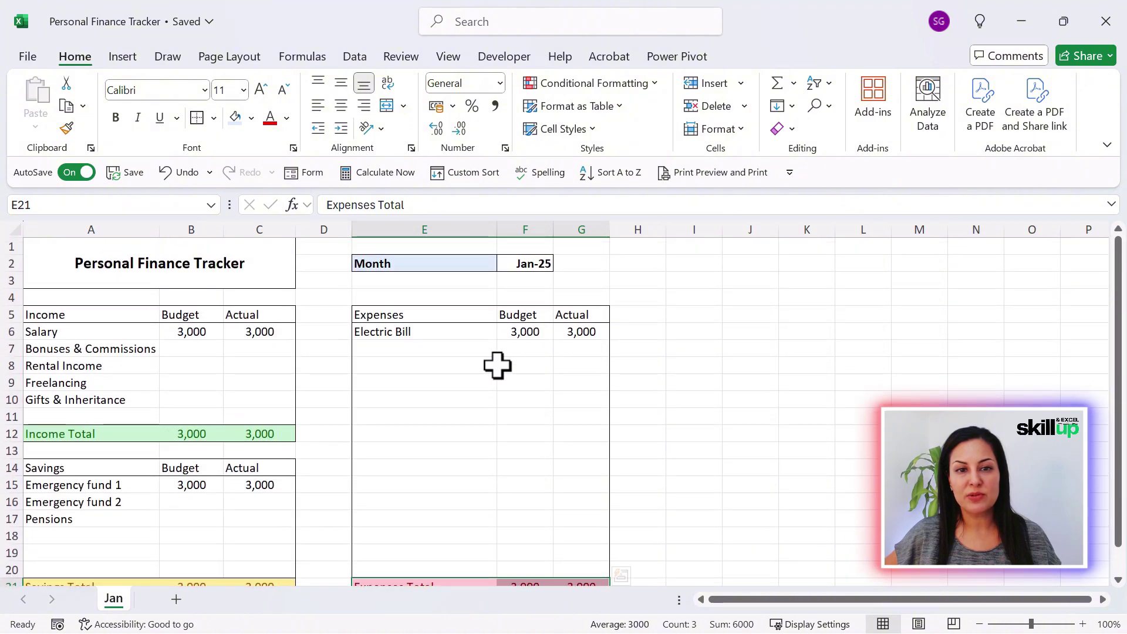
pyautogui.click(660, 360)
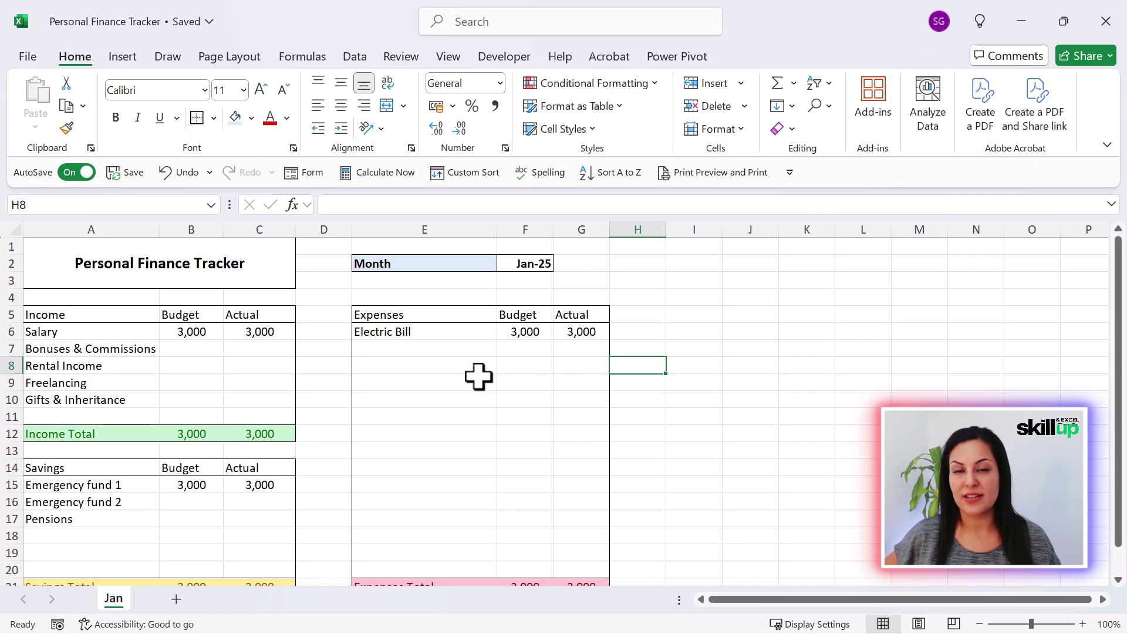
# Step: Paste the prepared list of expense categories, Rent/Mortgage through Health Insurance, into E6:E20
pyautogui.click(429, 331)
pyautogui.hotkey('ctrl', 'c')
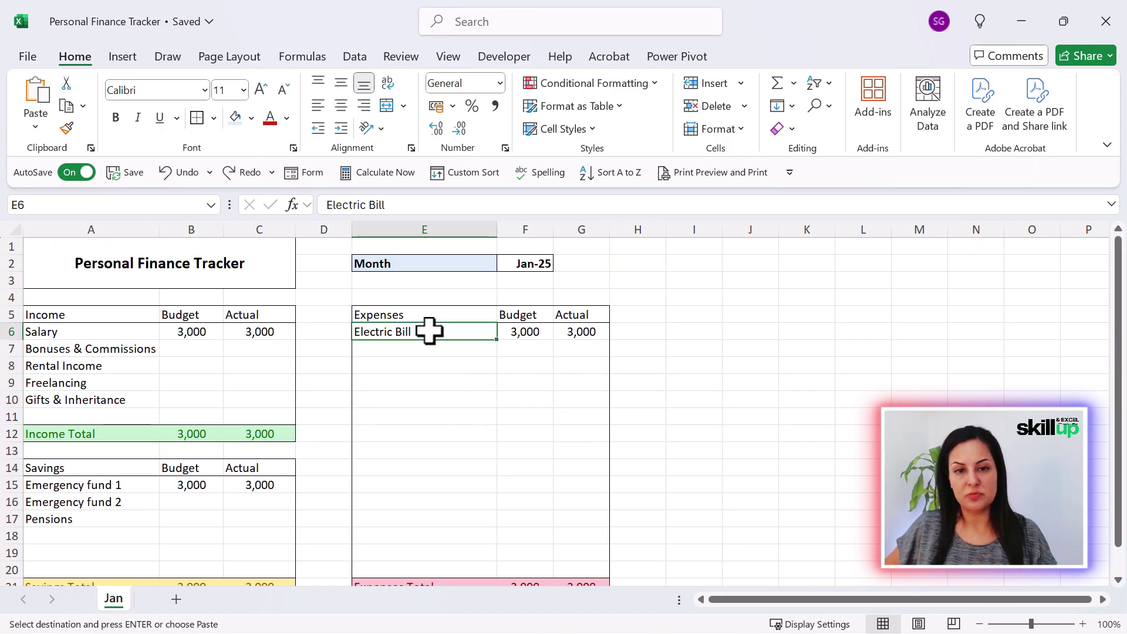
pyautogui.hotkey('ctrl', 'v')
pyautogui.scroll(-2, 437, 410)
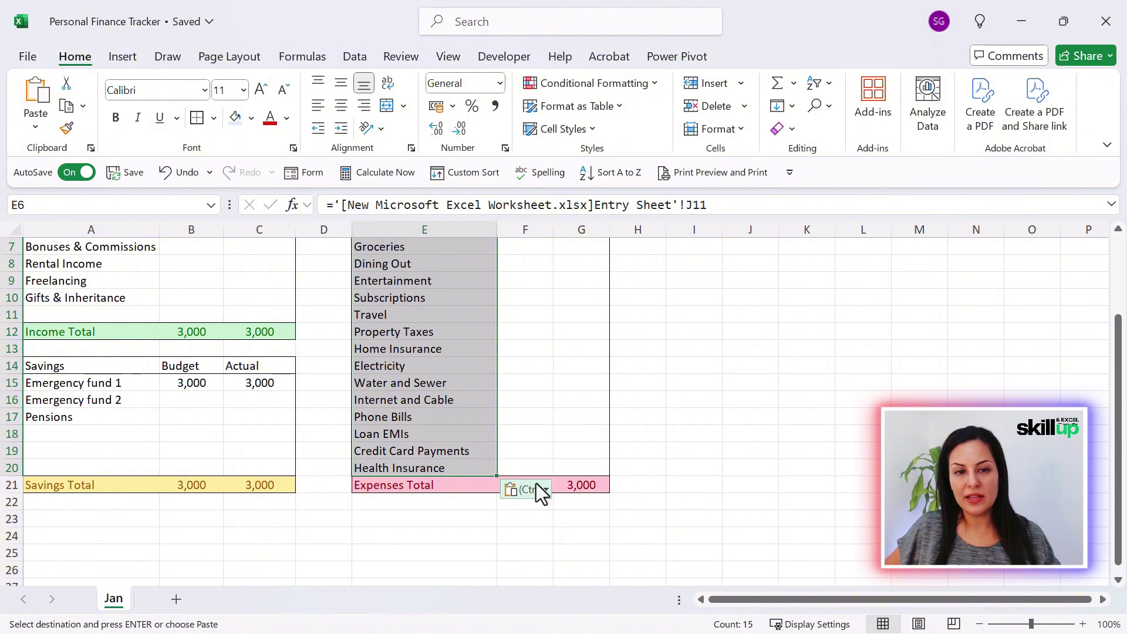
pyautogui.scroll(2, 540, 490)
pyautogui.scroll(-1, 528, 463)
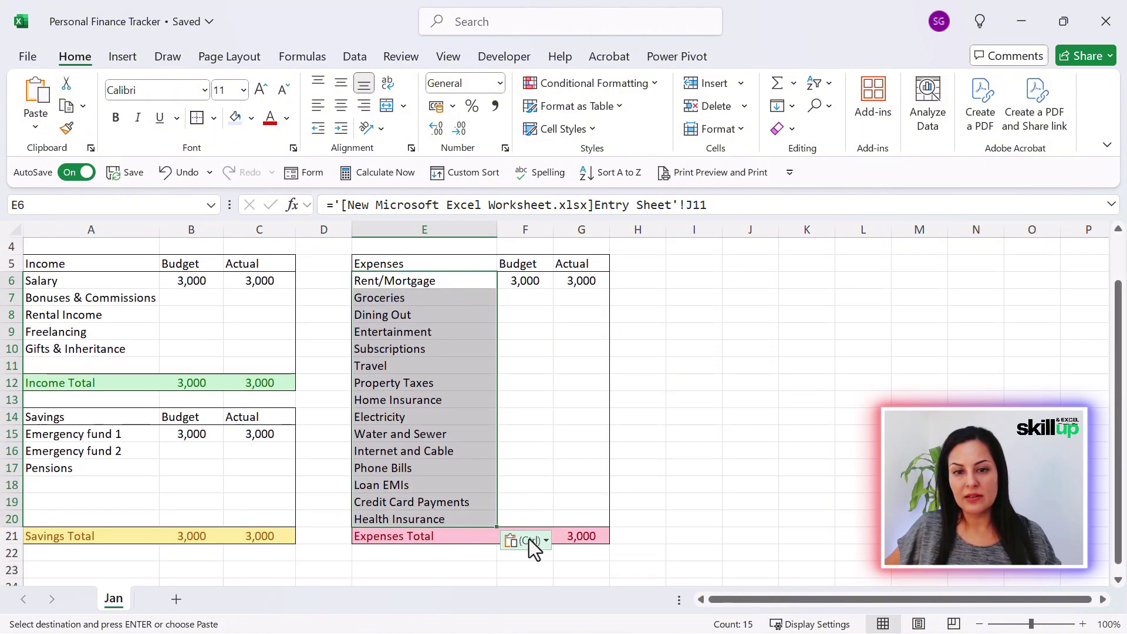
# Step: Recreate the expenses totals in G21 and F21 with AutoSum so they sum rows 6 to 20
pyautogui.click(581, 535)
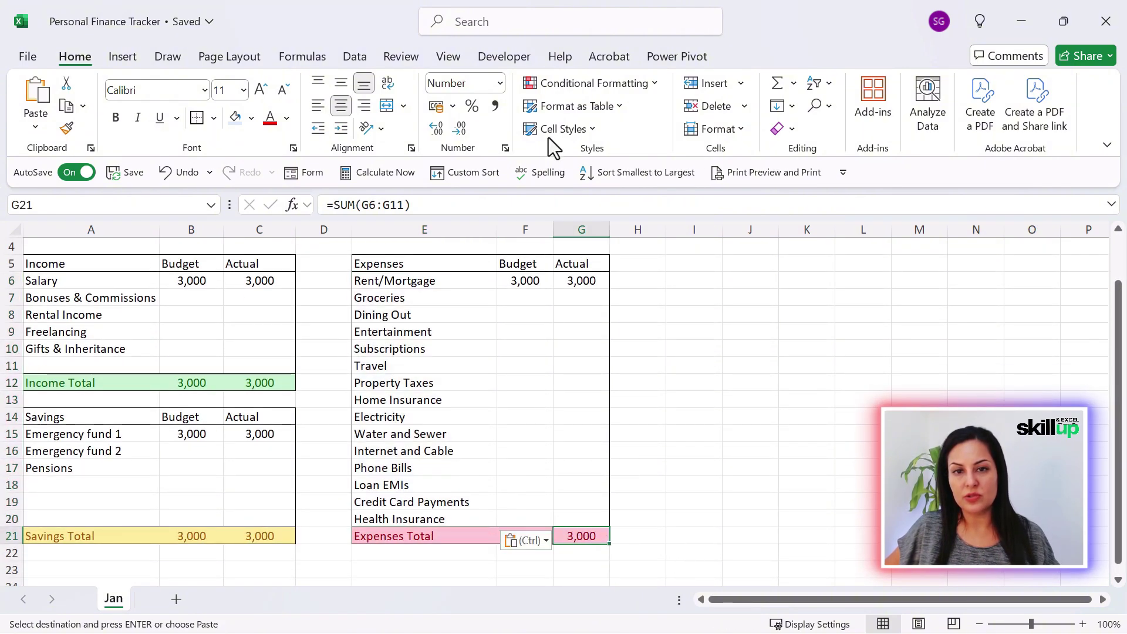
pyautogui.click(776, 88)
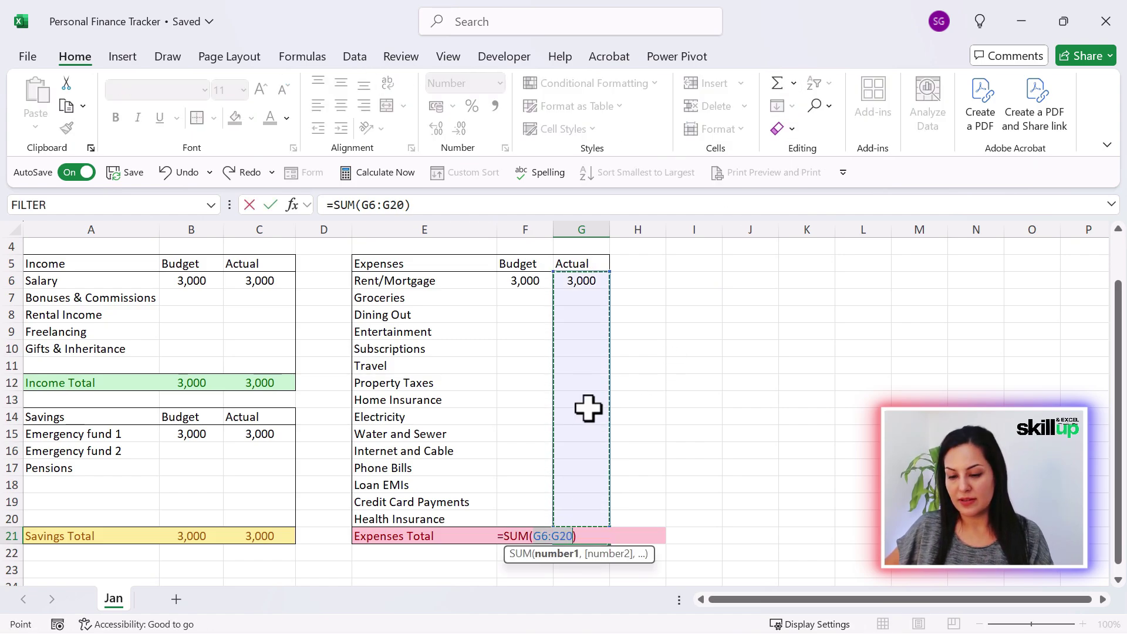
pyautogui.press('Return')
pyautogui.click(521, 534)
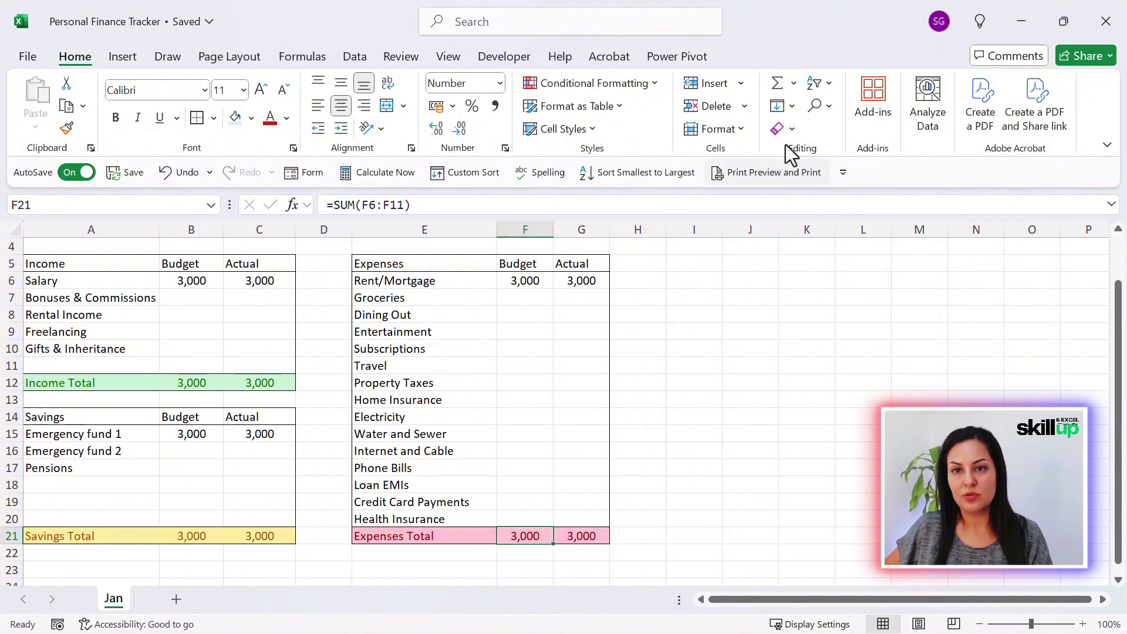
pyautogui.click(776, 88)
pyautogui.press('Return')
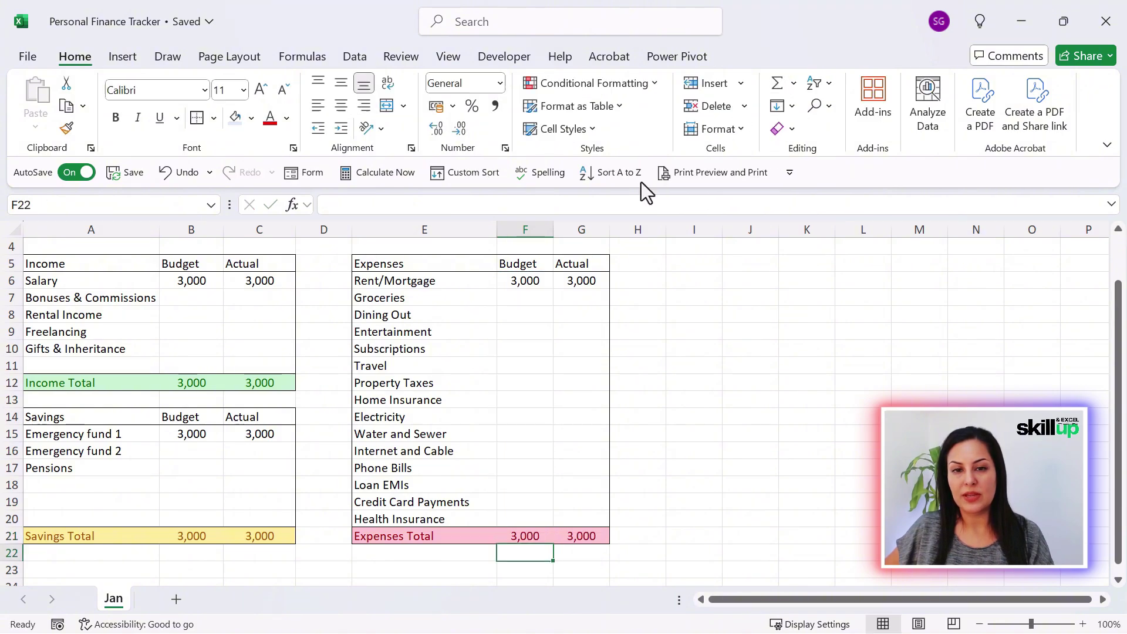
# Step: Make the expenses table's header row E5:G5 bold
pyautogui.scroll(1, 552, 399)
pyautogui.click(534, 332)
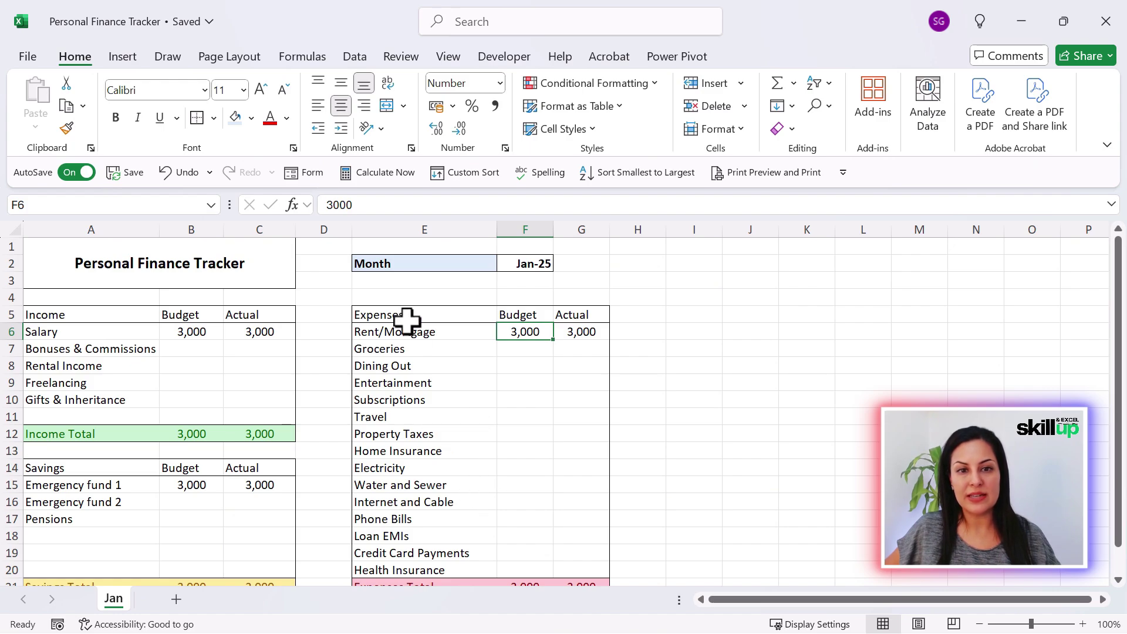
pyautogui.moveTo(403, 317); pyautogui.dragTo(560, 325)
pyautogui.hotkey('ctrl', 'b')
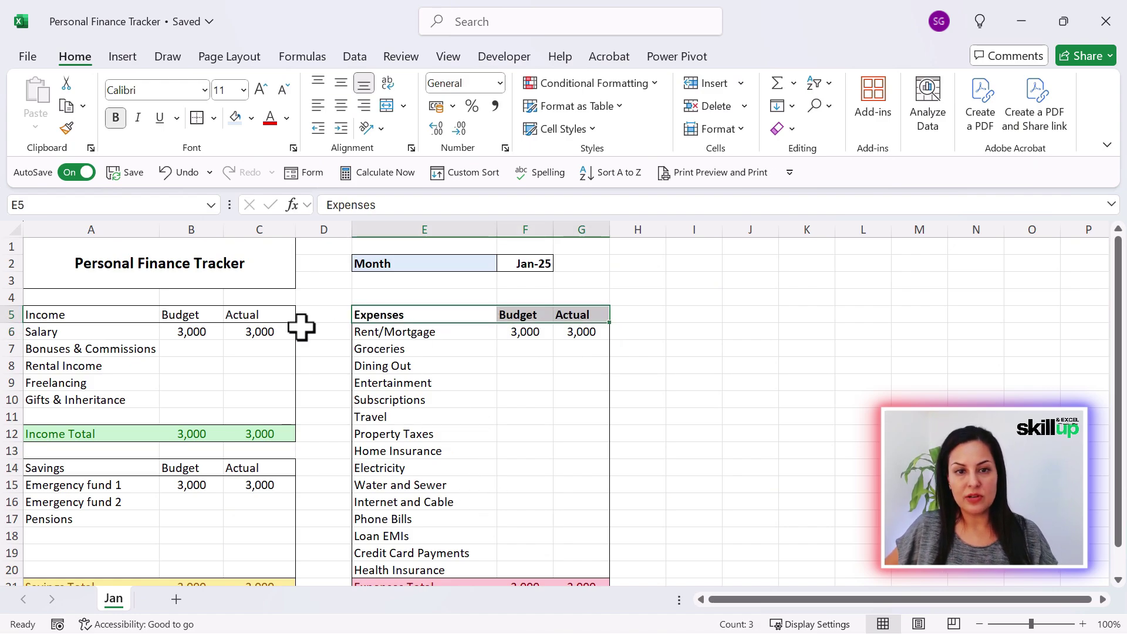
# Step: Make the income table's header row A5:C5 and the savings table's header row A14:C14 bold
pyautogui.moveTo(158, 321); pyautogui.dragTo(241, 314)
pyautogui.hotkey('ctrl', 'b')
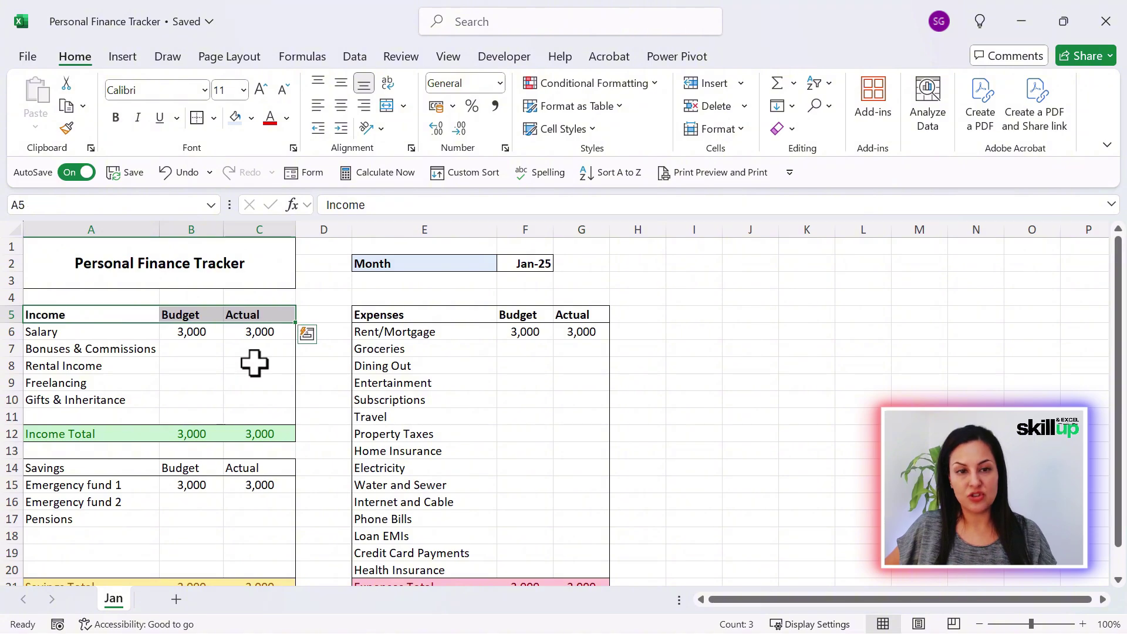
pyautogui.scroll(-2, 229, 403)
pyautogui.moveTo(125, 367); pyautogui.dragTo(255, 366)
pyautogui.hotkey('ctrl', 'b')
pyautogui.scroll(2, 830, 445)
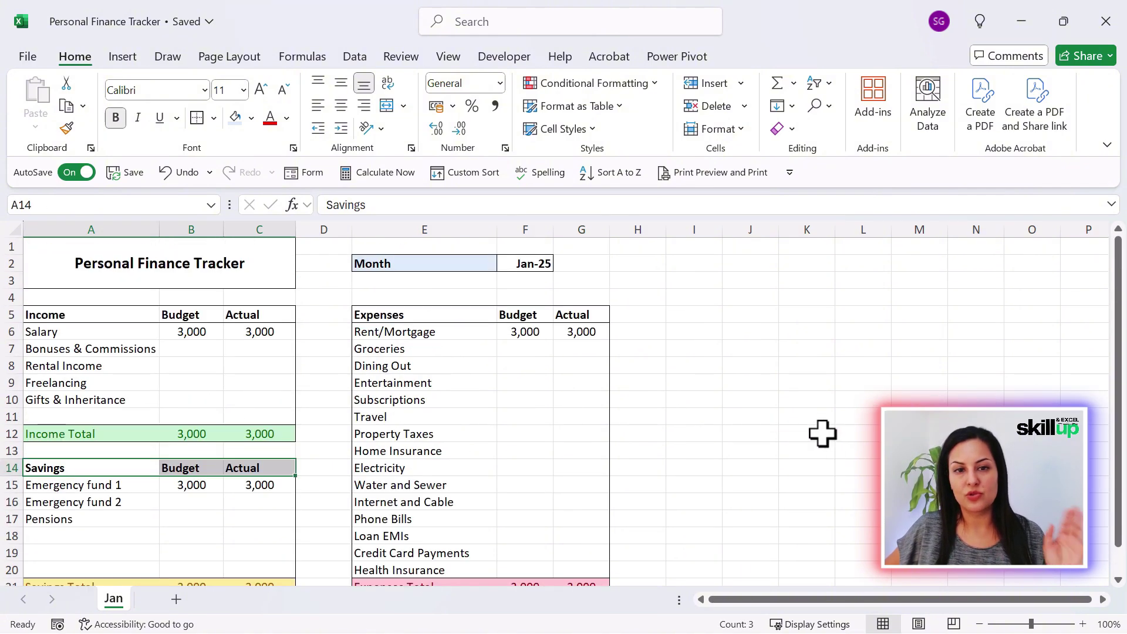
# Step: Narrow the empty spacer column D between the income and expenses tables
pyautogui.click(695, 293)
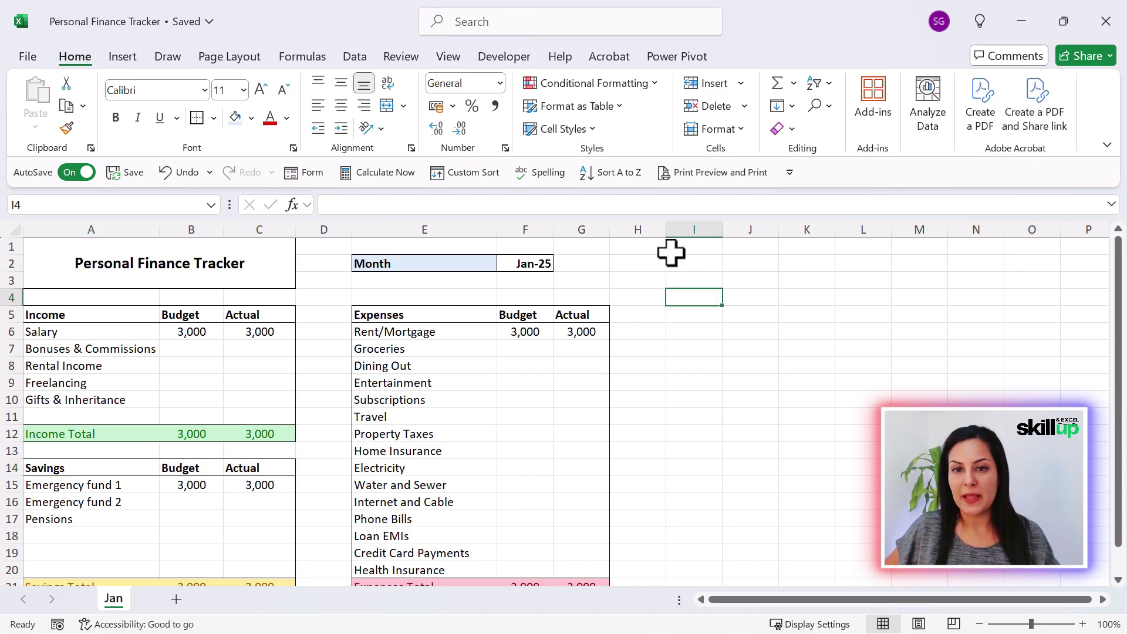
pyautogui.click(681, 249)
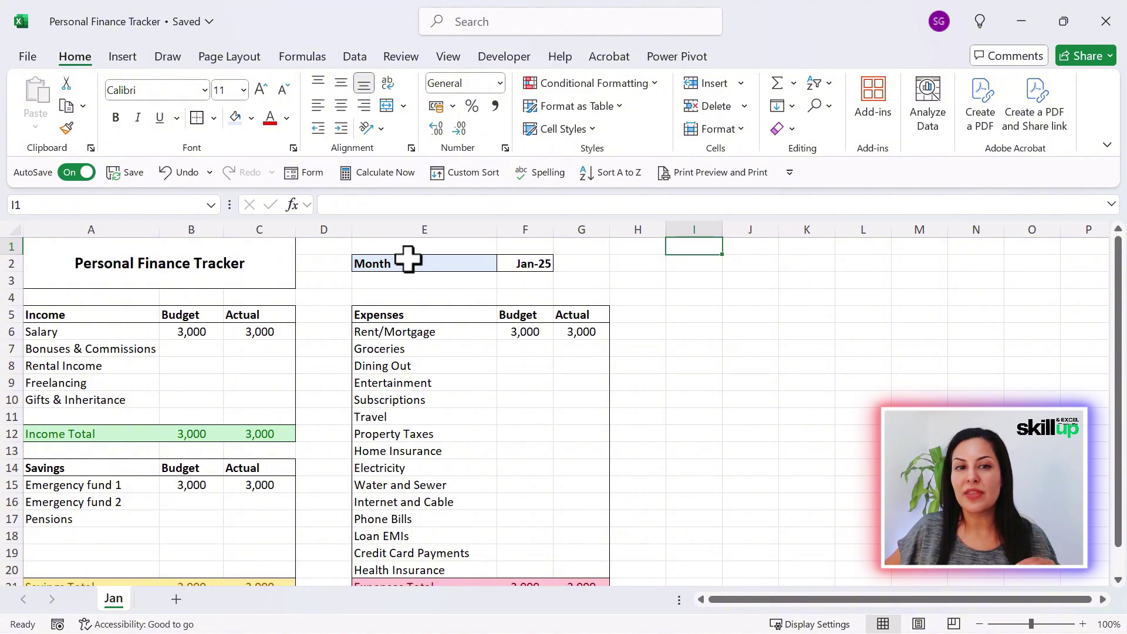
pyautogui.moveTo(351, 230); pyautogui.dragTo(327, 234)
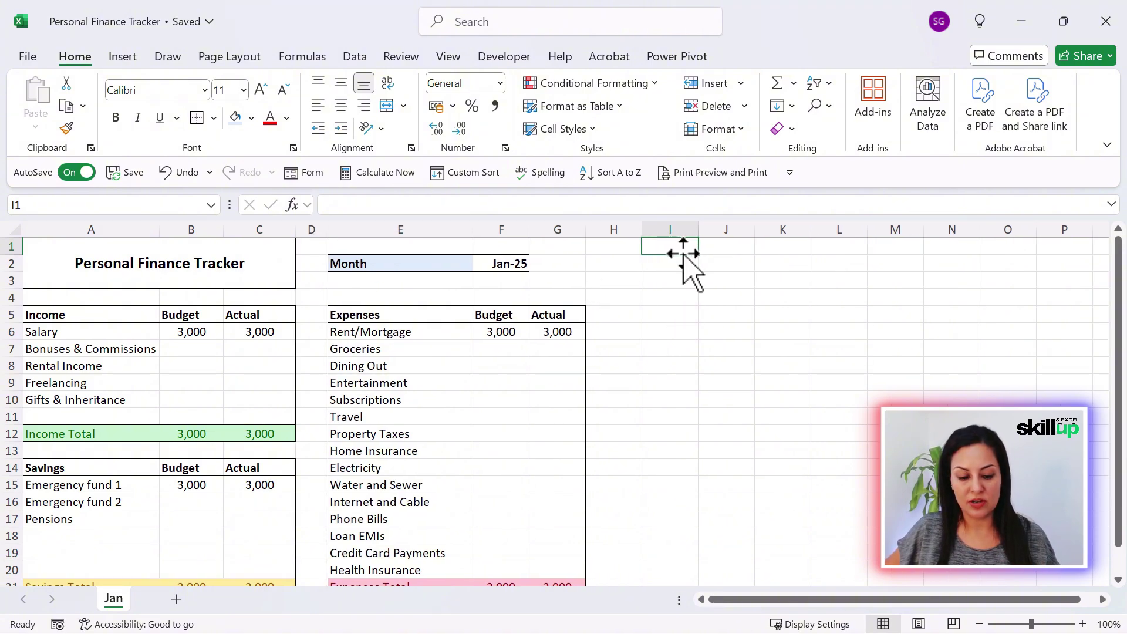
# Step: Enter the headings SUMMARY, INCOME, EXPENSES and SAVINGS in I1:L1 and widen columns I to K to fit them
pyautogui.write('SUMMARY')
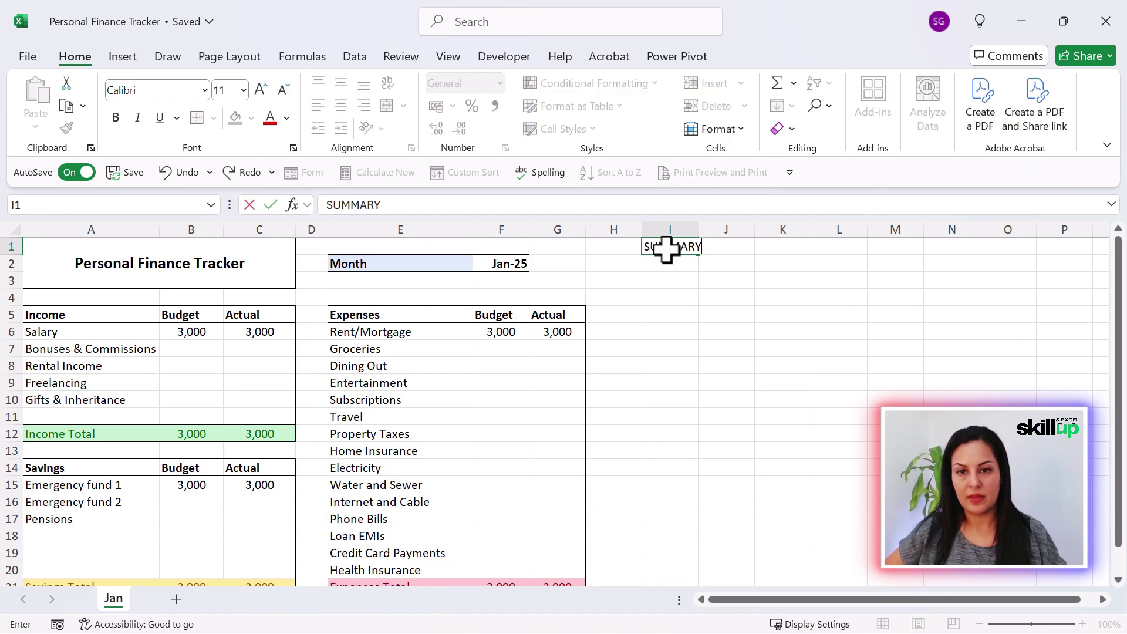
pyautogui.press('Tab')
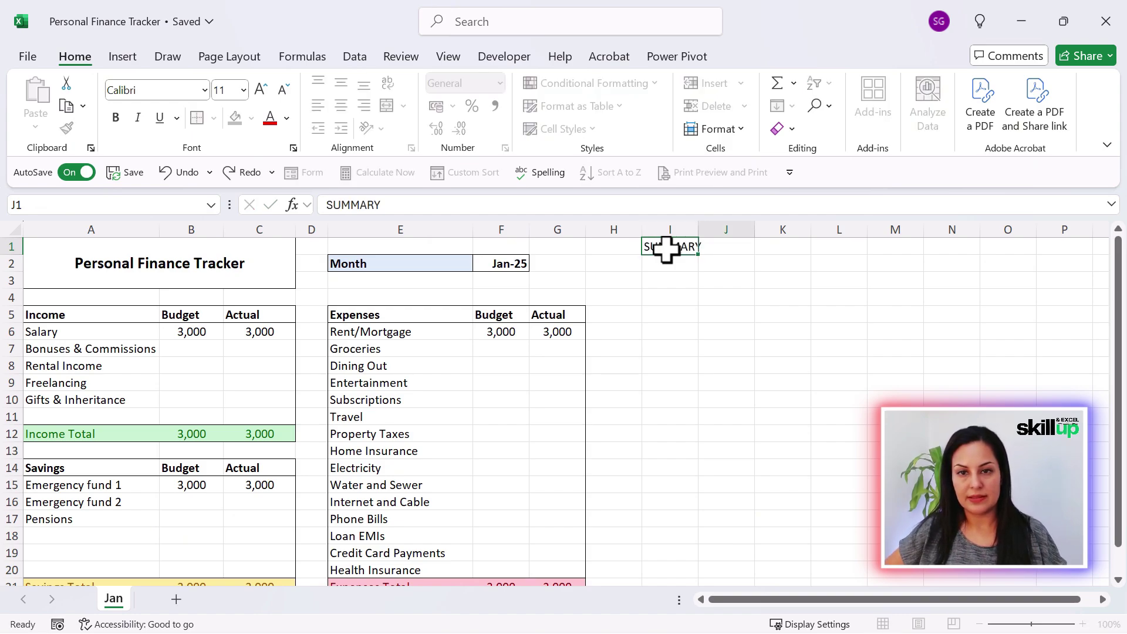
pyautogui.write('INCOME')
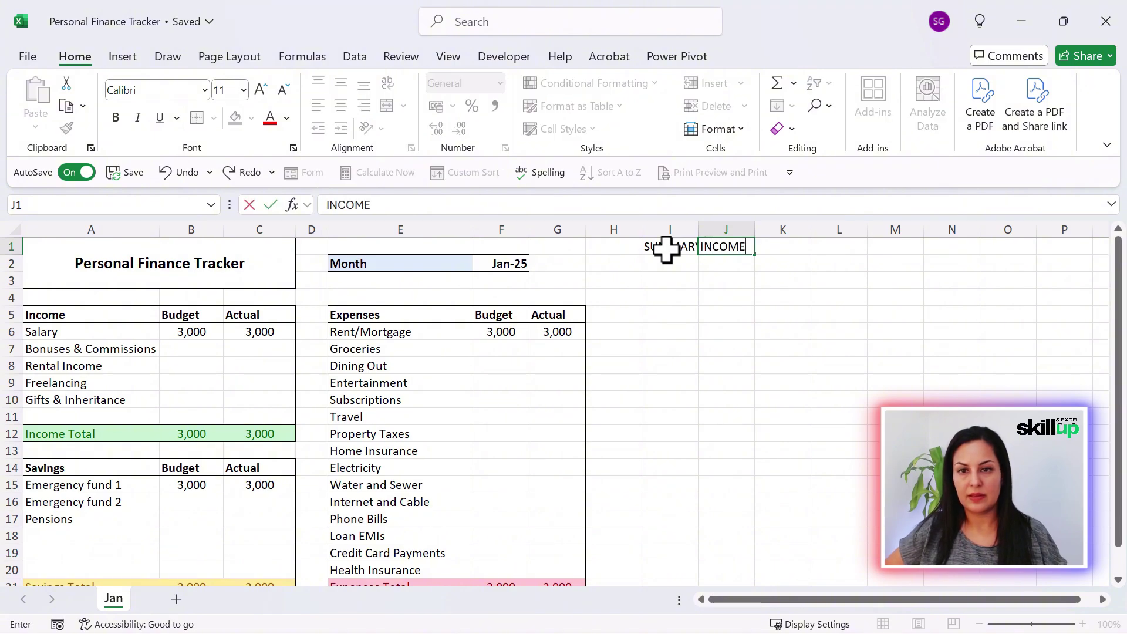
pyautogui.press('Tab')
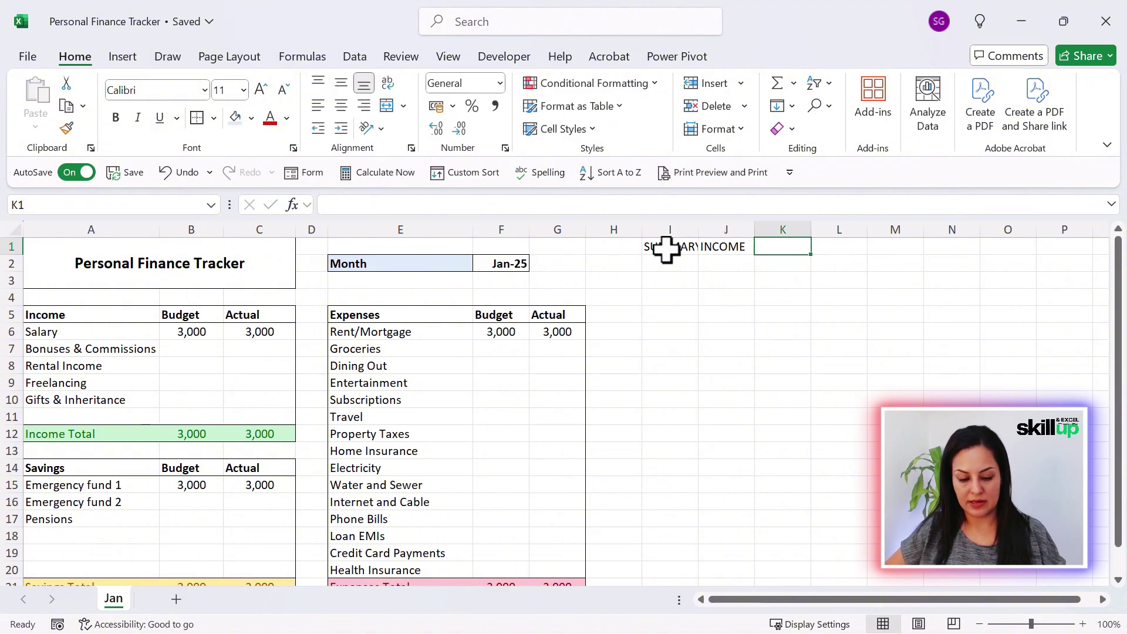
pyautogui.write('EXP')
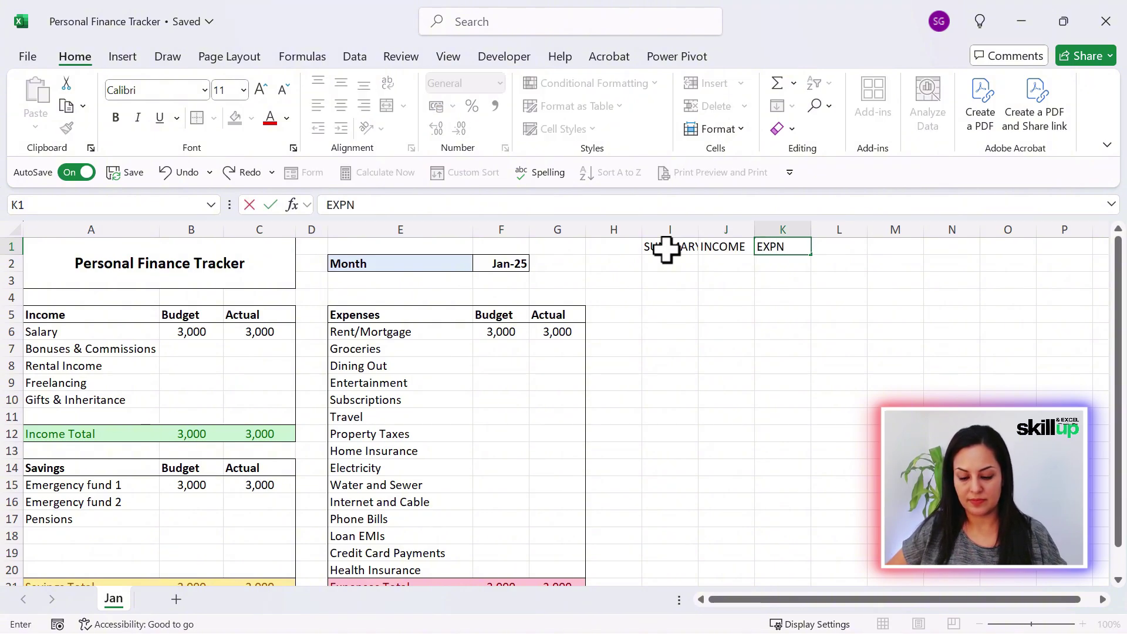
pyautogui.write('ENSES')
pyautogui.press('Tab')
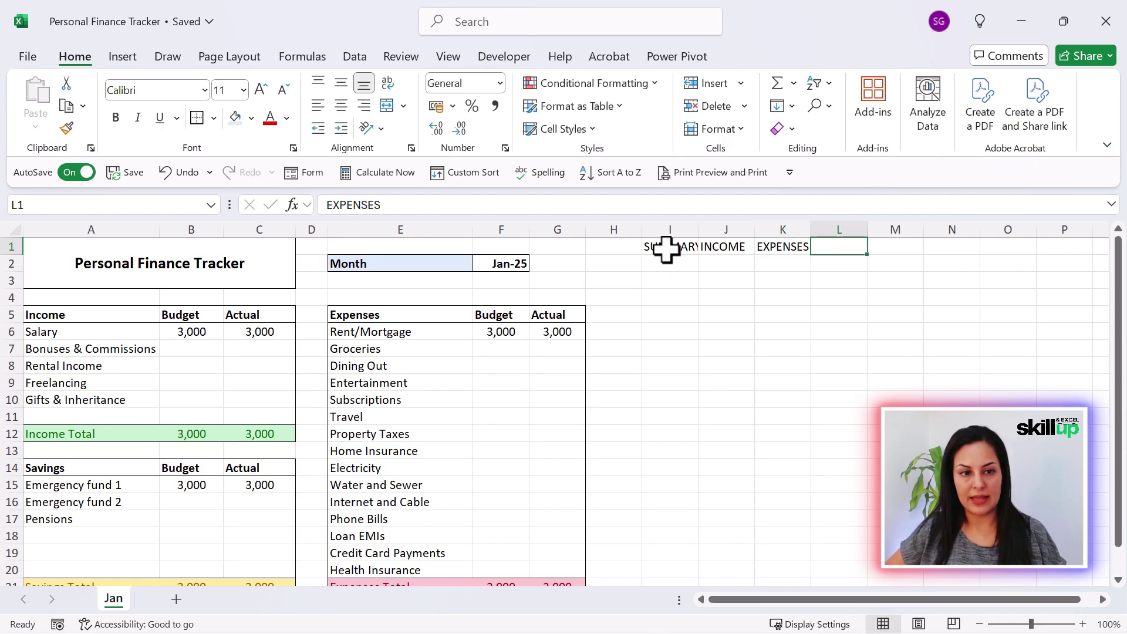
pyautogui.write('SAVINGS')
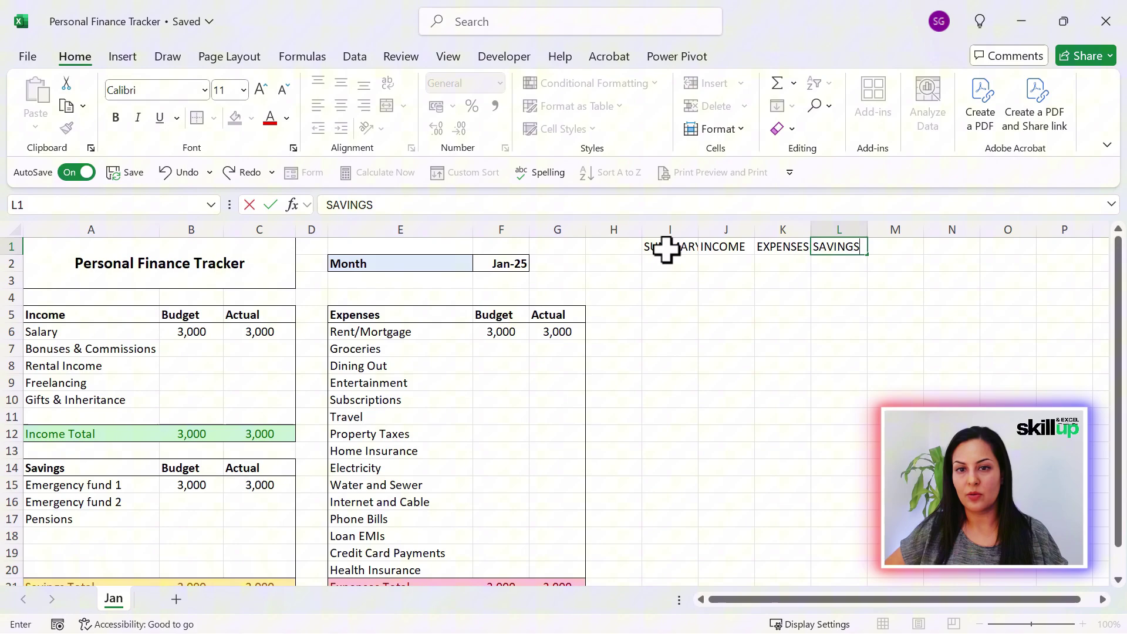
pyautogui.press('Return')
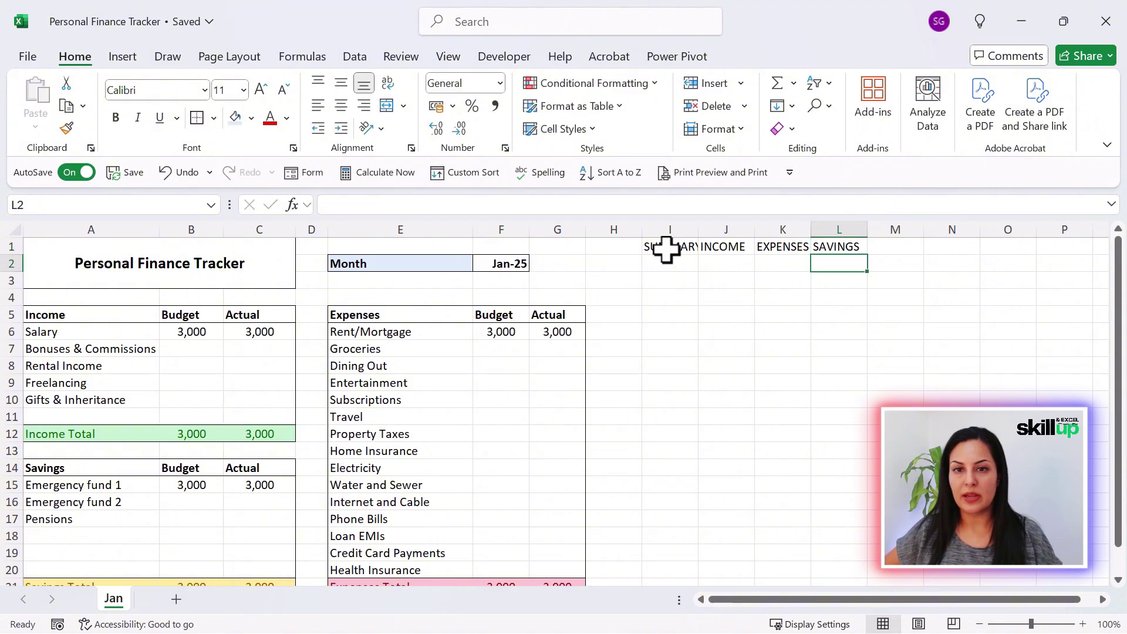
pyautogui.moveTo(699, 229); pyautogui.dragTo(778, 228)
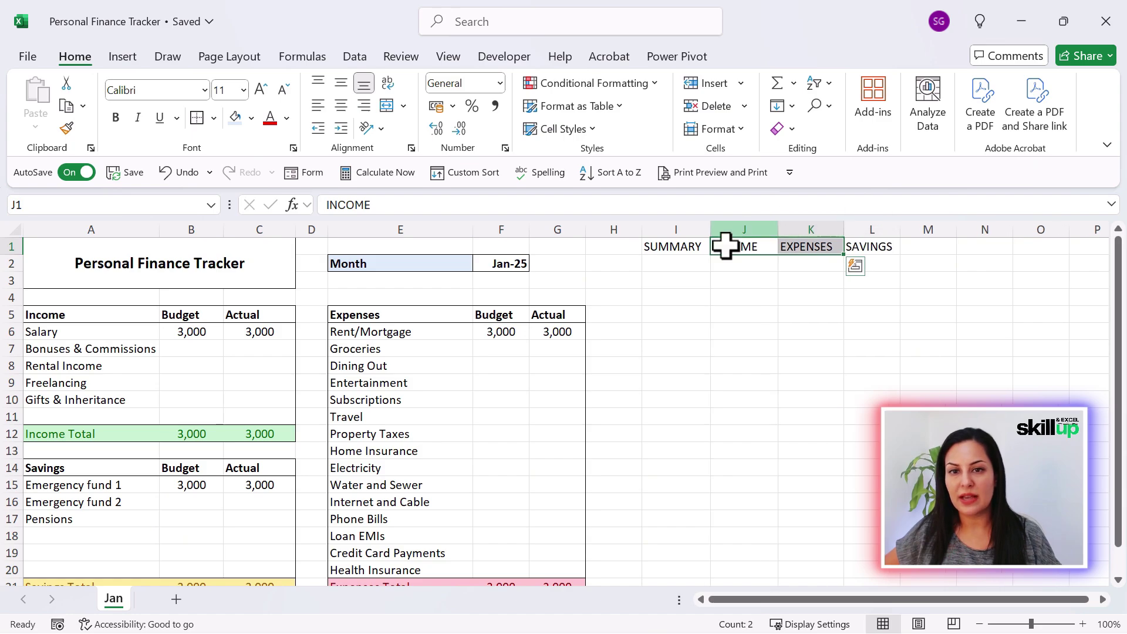
# Step: Enter the summary row labels Budget in I2 and Actual in I3
pyautogui.click(696, 267)
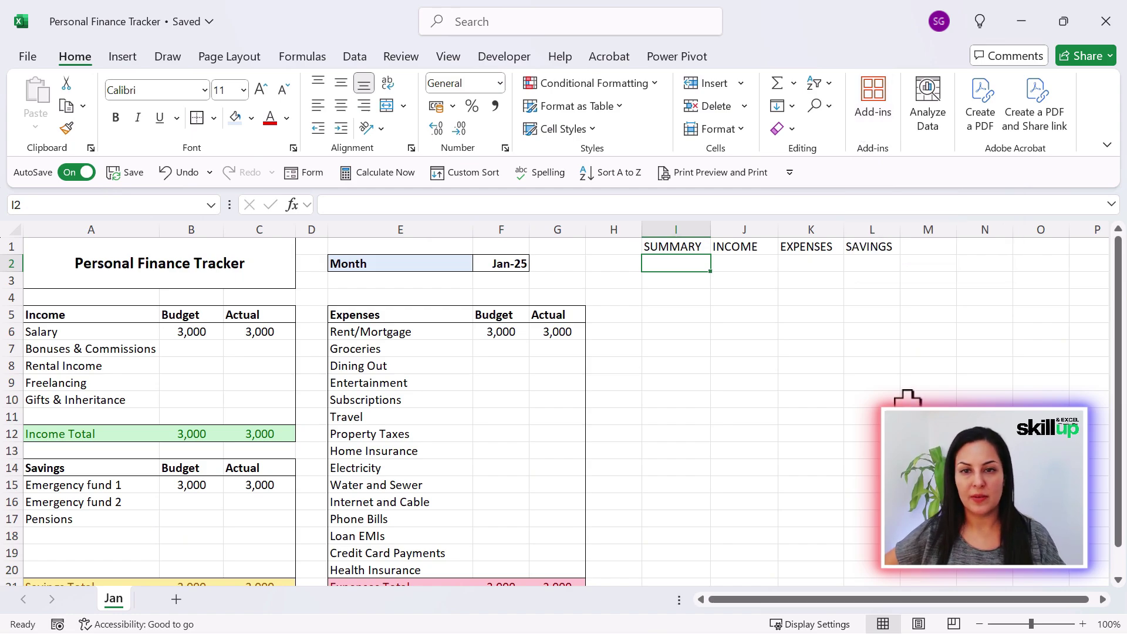
pyautogui.write('Budget')
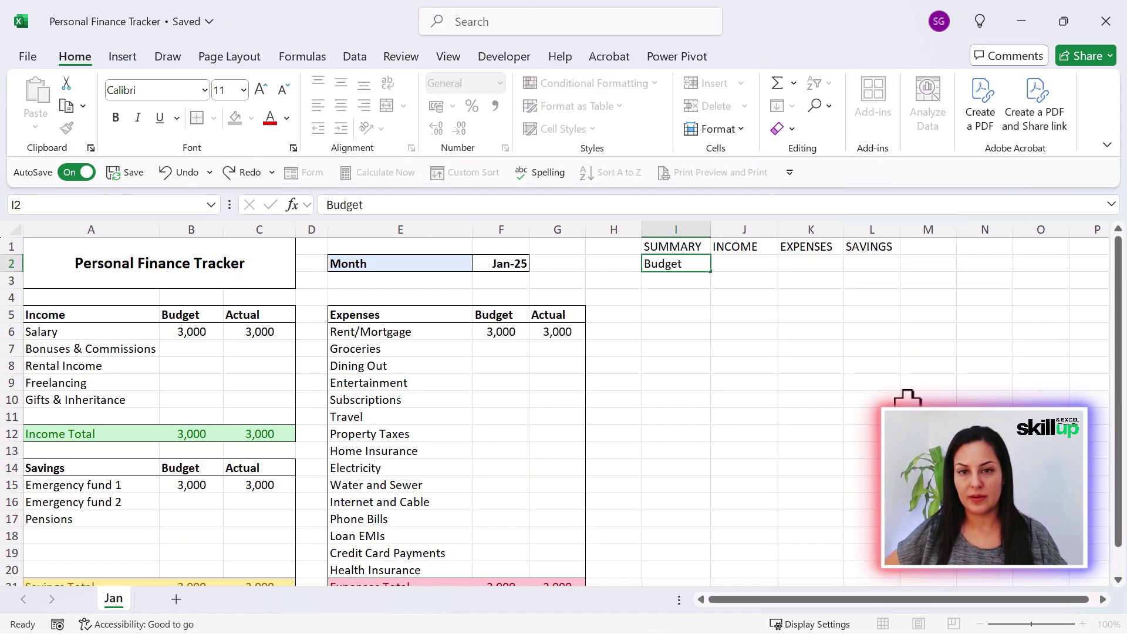
pyautogui.press('Return')
pyautogui.write('Actual')
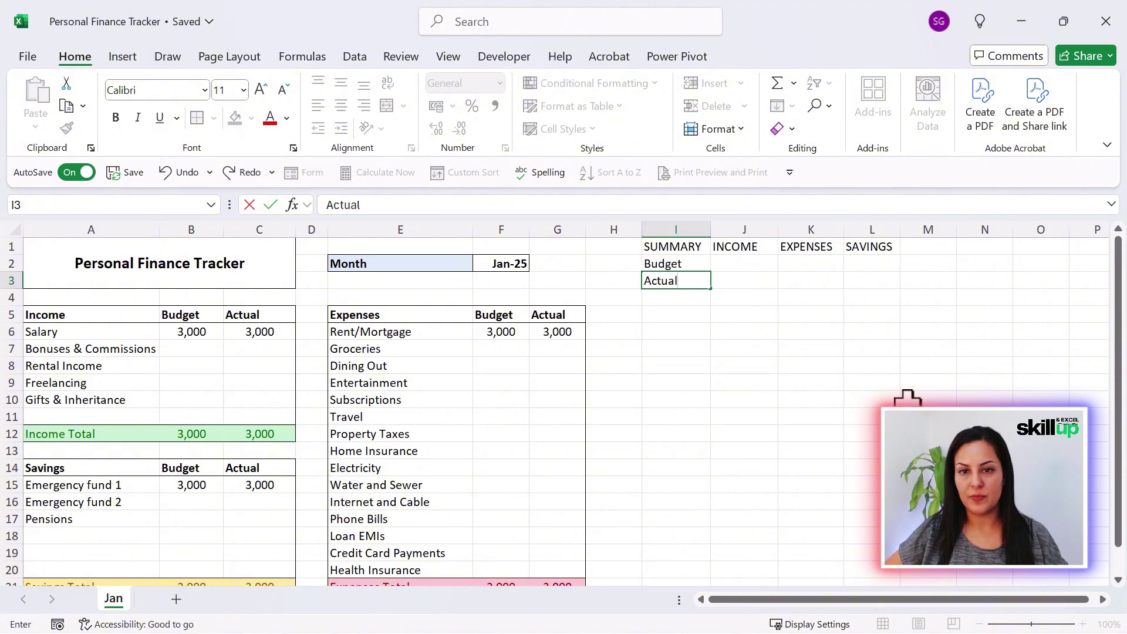
pyautogui.press('Return')
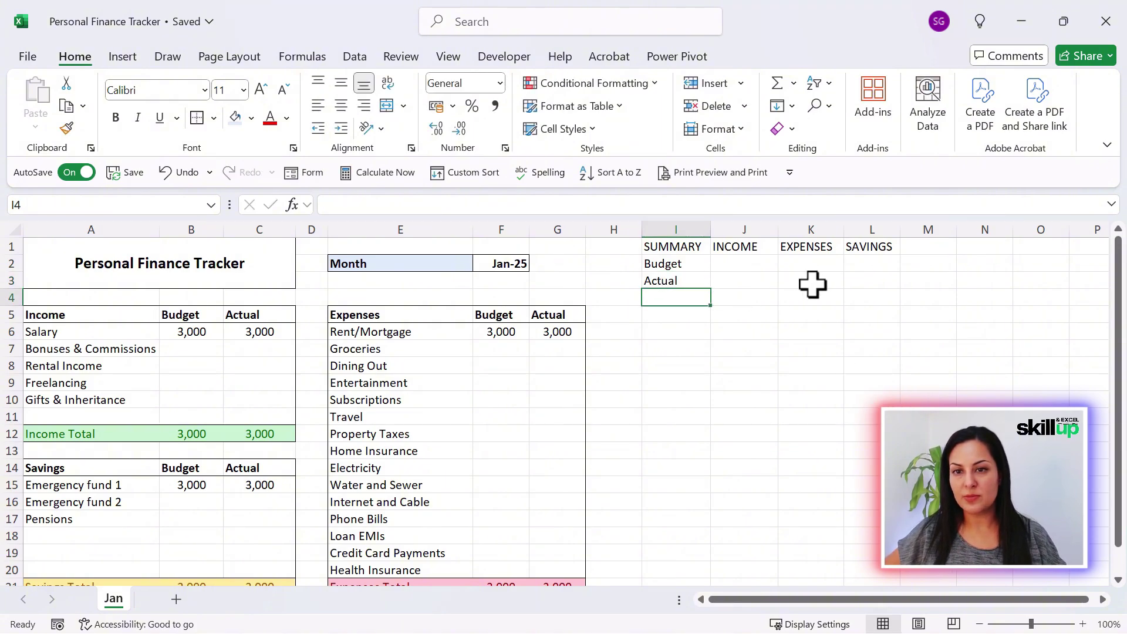
# Step: Add the heading TOTAL in M1 of the summary table
pyautogui.click(925, 247)
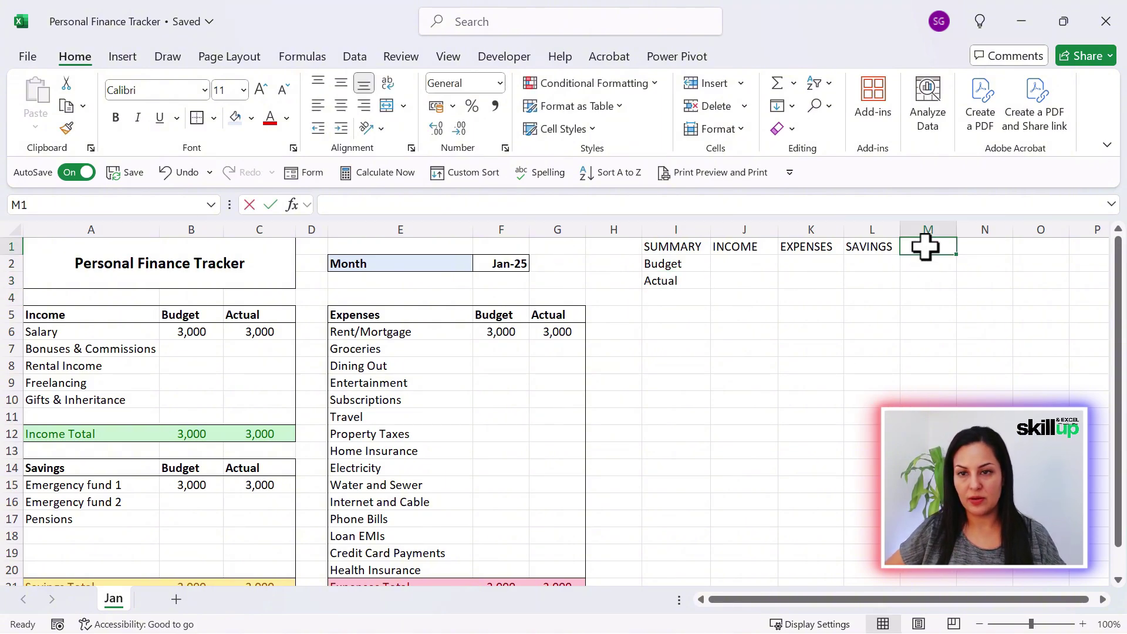
pyautogui.write('TOTAL')
pyautogui.press('Return')
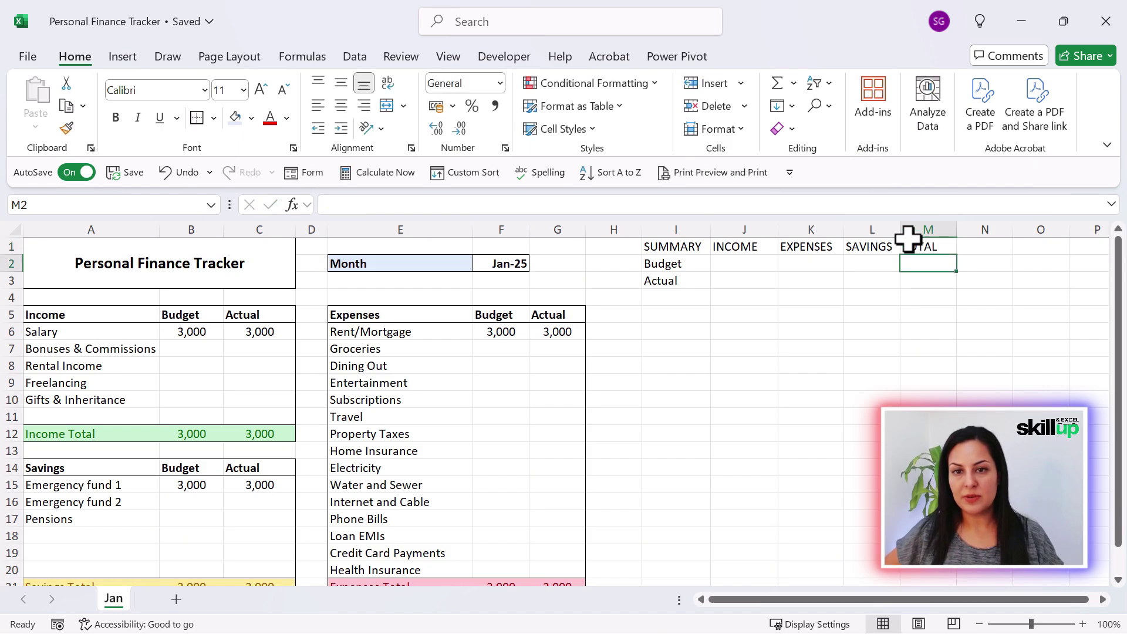
# Step: Enter the row labels Goal % in I4 and Goal Budget in I5, and widen column I to fit
pyautogui.click(690, 302)
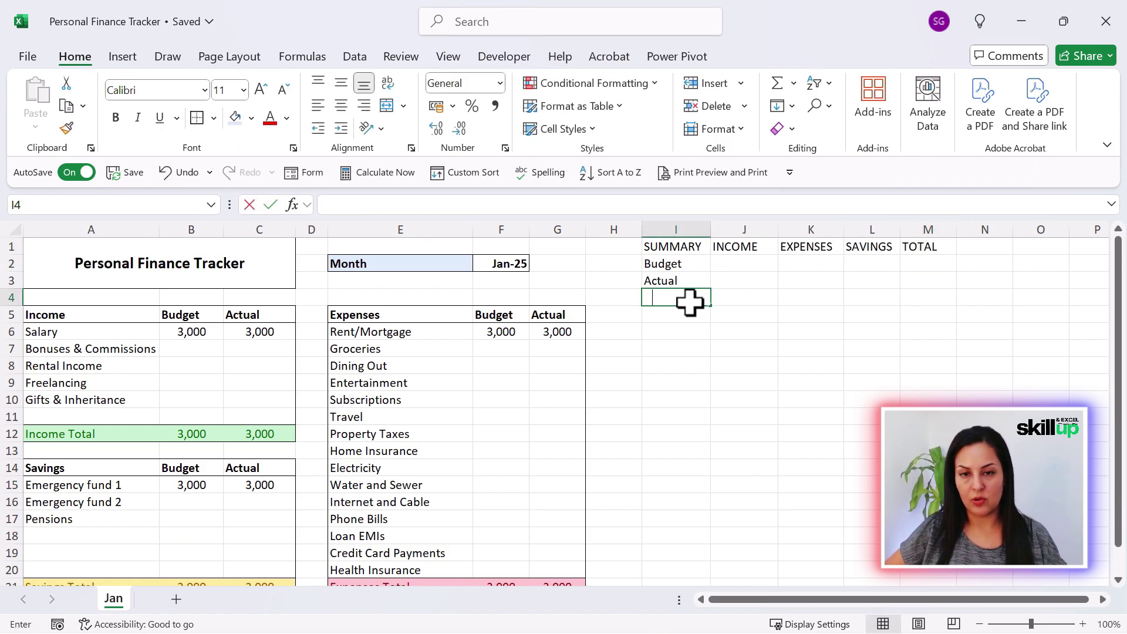
pyautogui.write('Goal %')
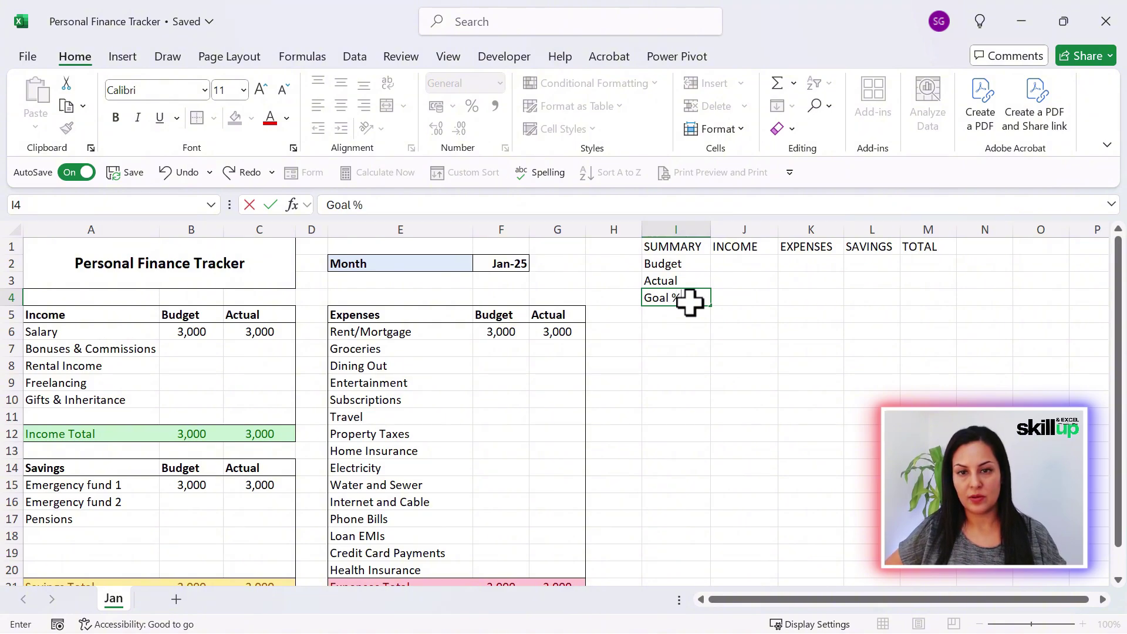
pyautogui.press('Return')
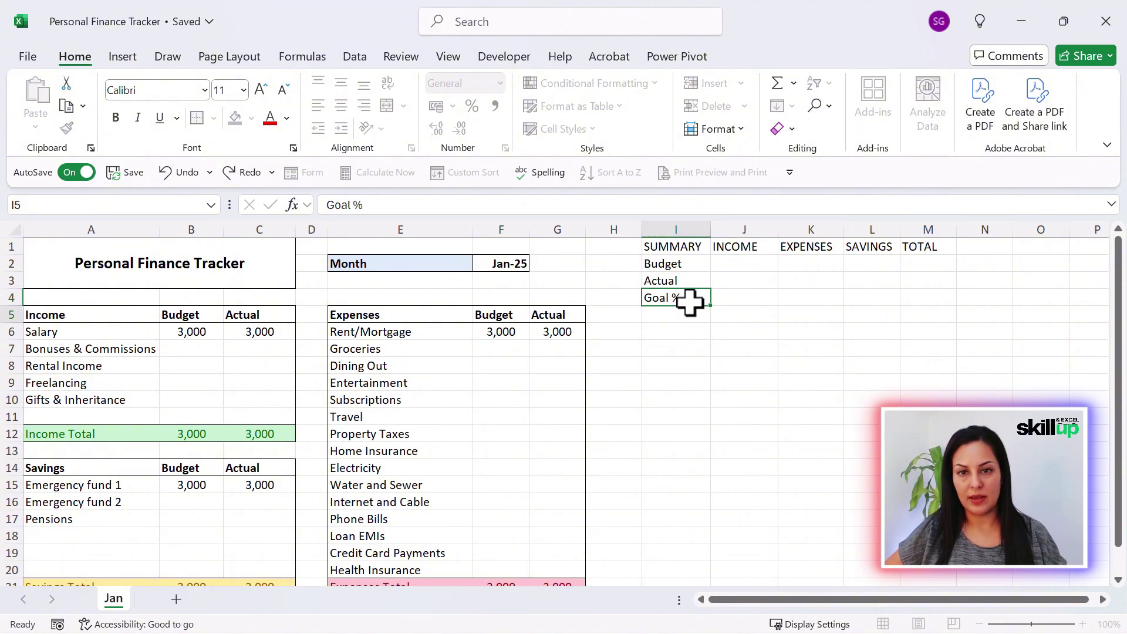
pyautogui.click(689, 300)
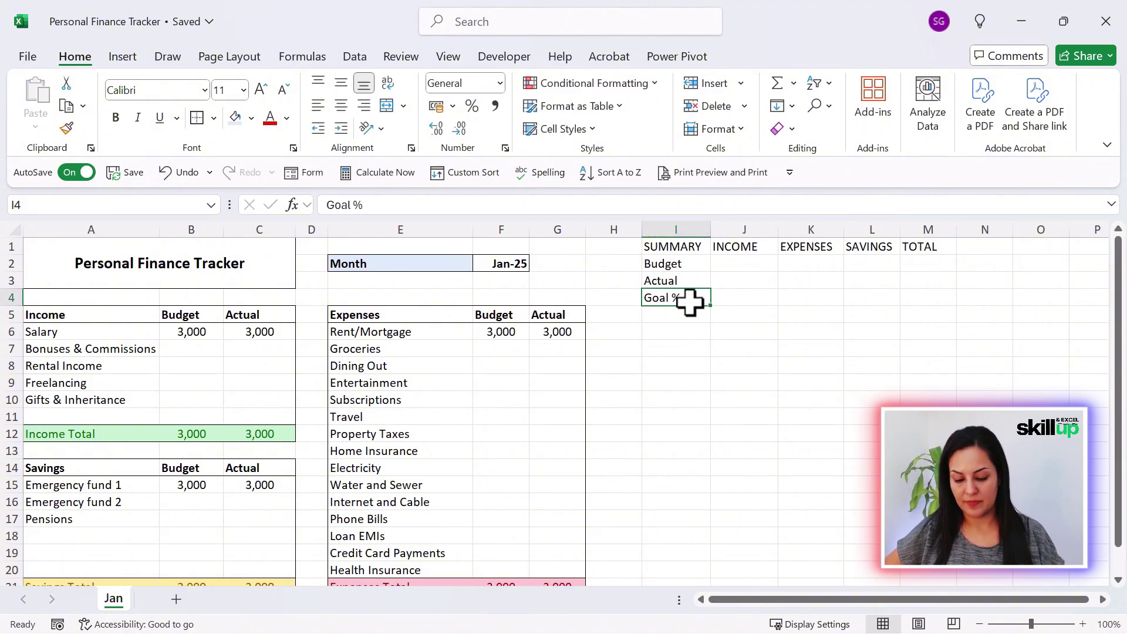
pyautogui.press('Down')
pyautogui.write('G')
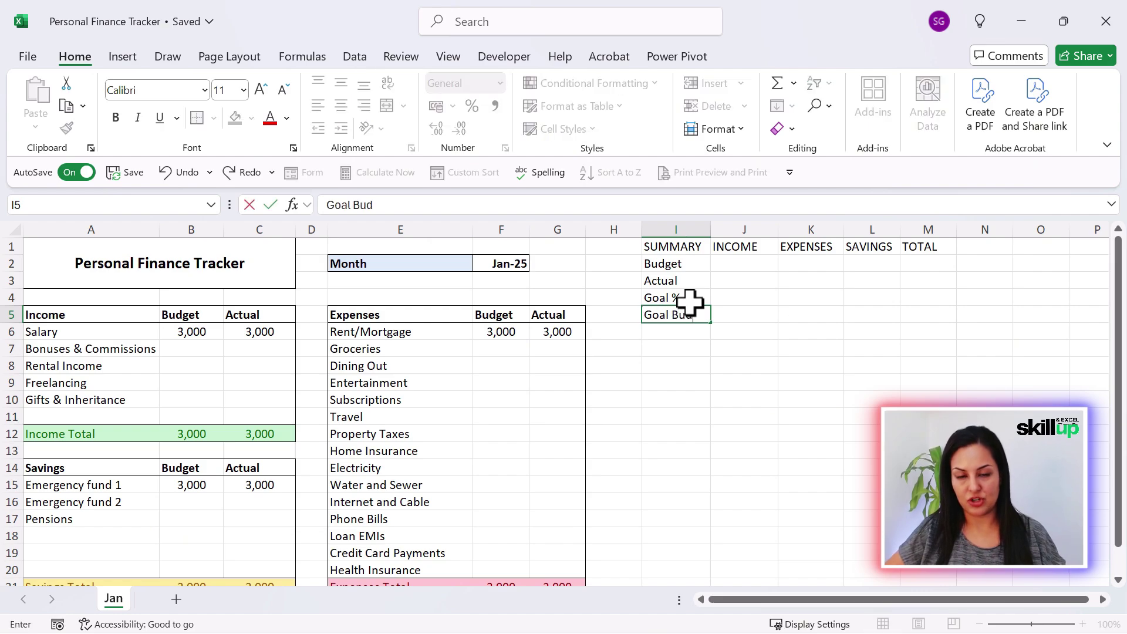
pyautogui.press('Return')
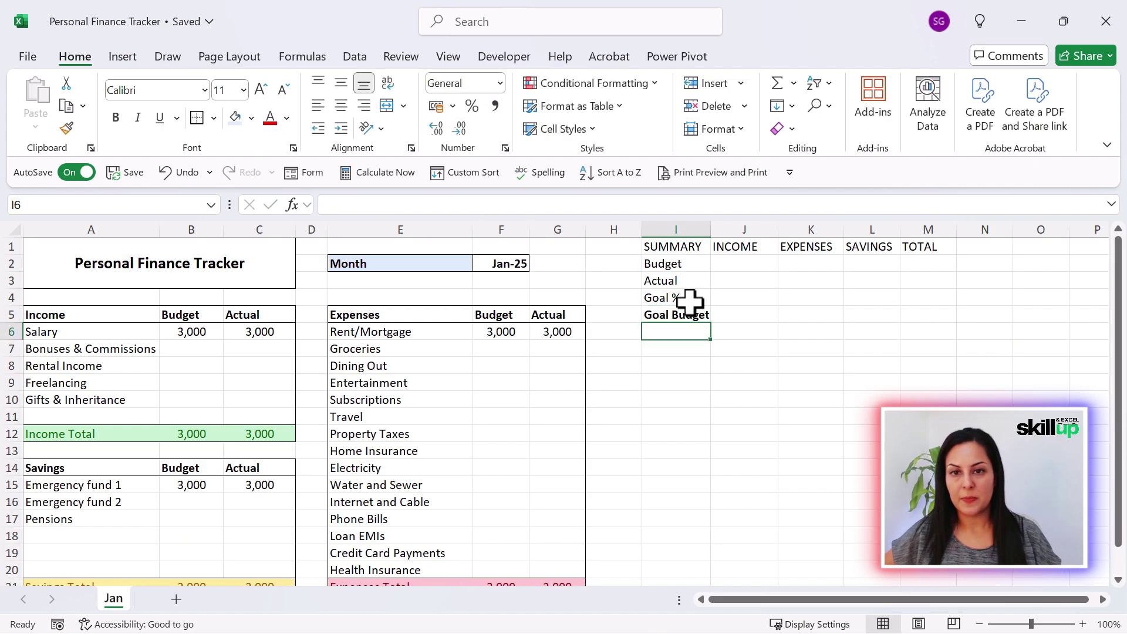
pyautogui.moveTo(710, 229); pyautogui.dragTo(719, 229)
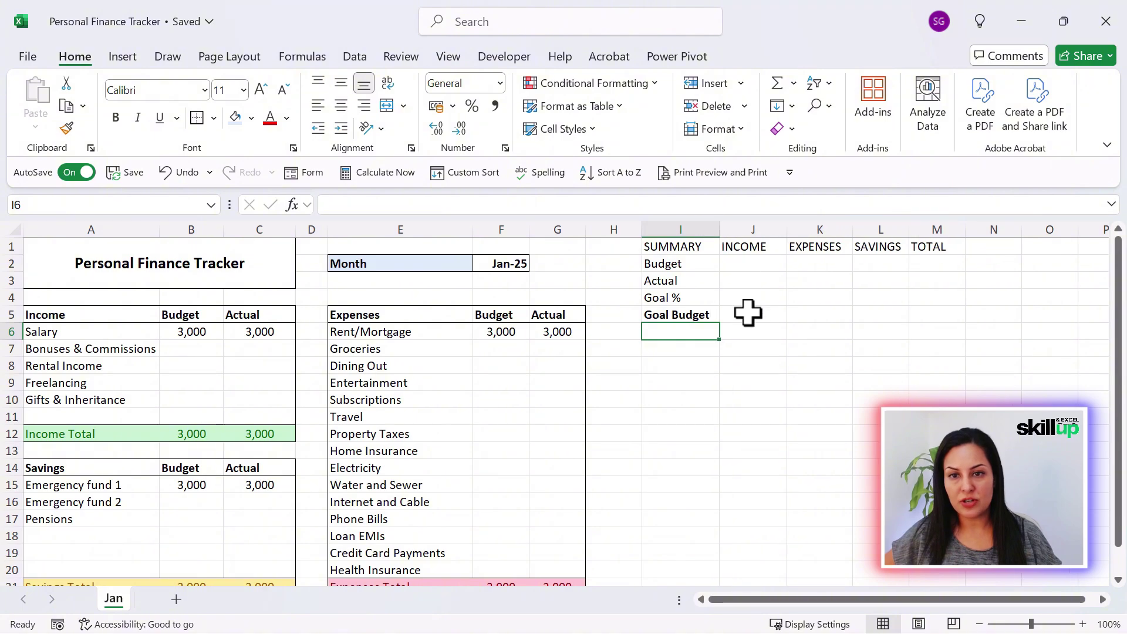
# Step: Link the summary's income cells to the income totals, with J2 referring to B12 and J3 to C12
pyautogui.click(753, 265)
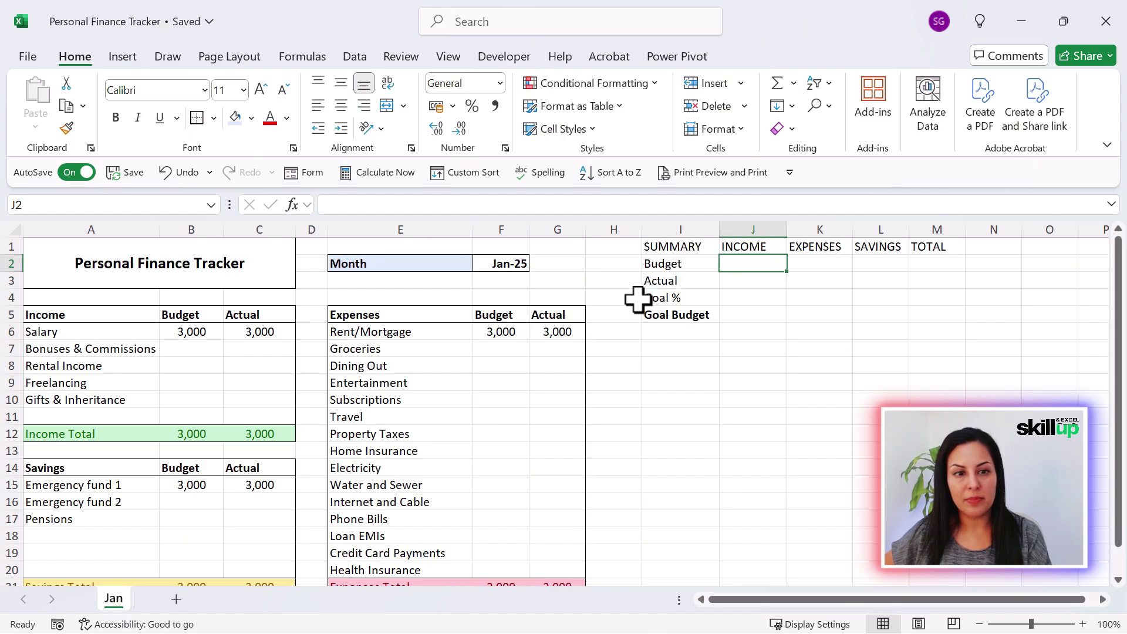
pyautogui.write('=')
pyautogui.click(206, 432)
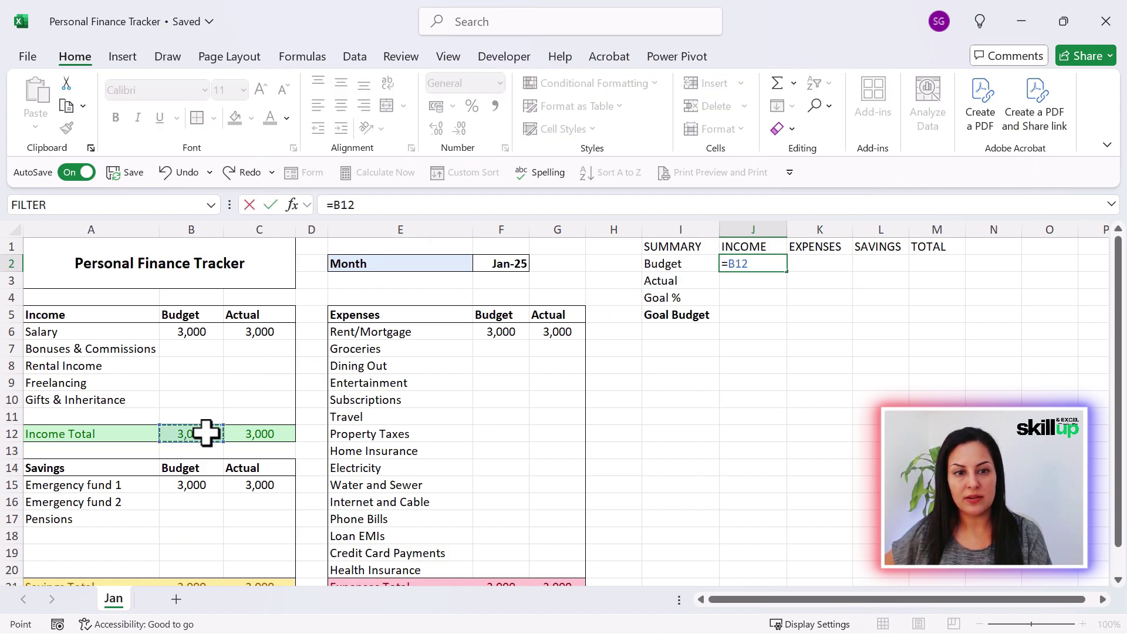
pyautogui.press('Return')
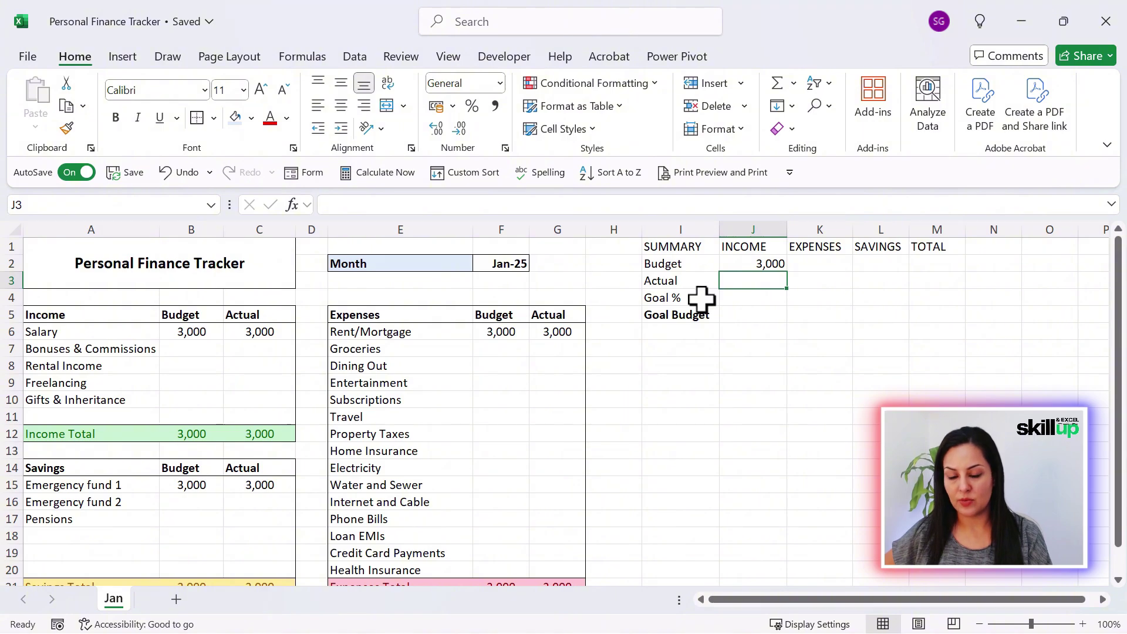
pyautogui.write('=')
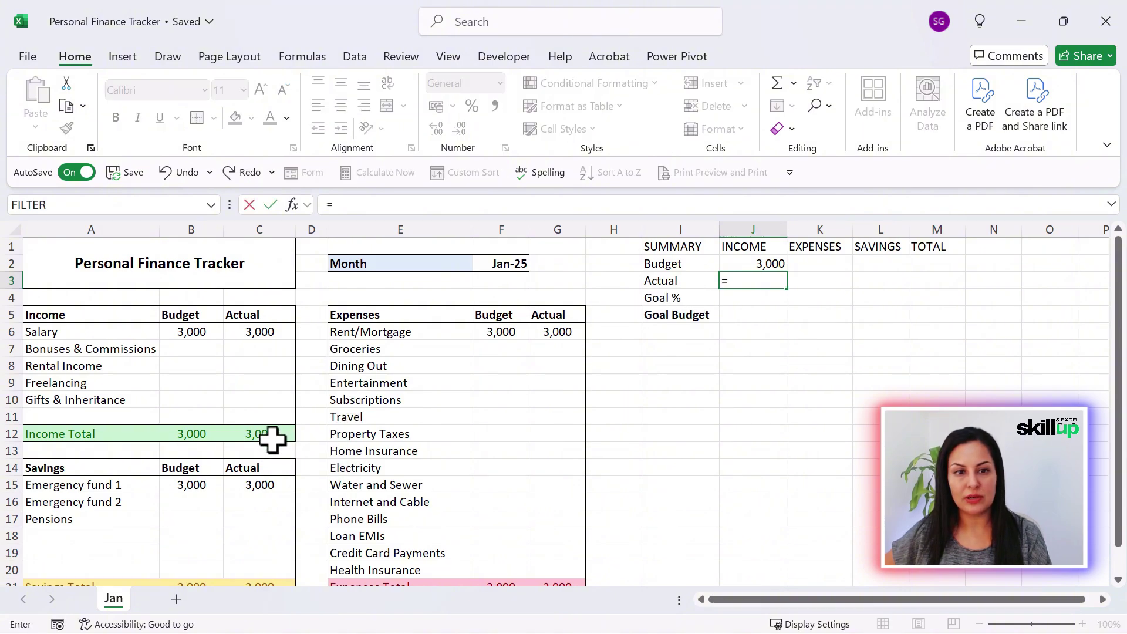
pyautogui.click(272, 437)
pyautogui.press('Return')
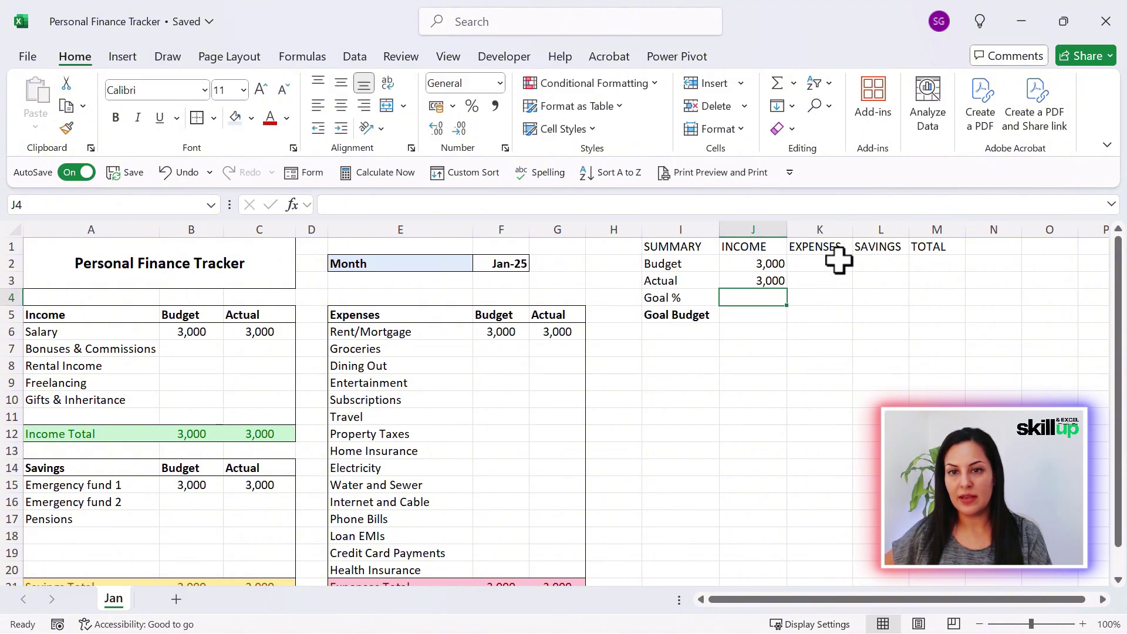
# Step: Link the summary's budgeted expenses cell K2 to the expenses budget total with =F21
pyautogui.click(837, 258)
pyautogui.write('=')
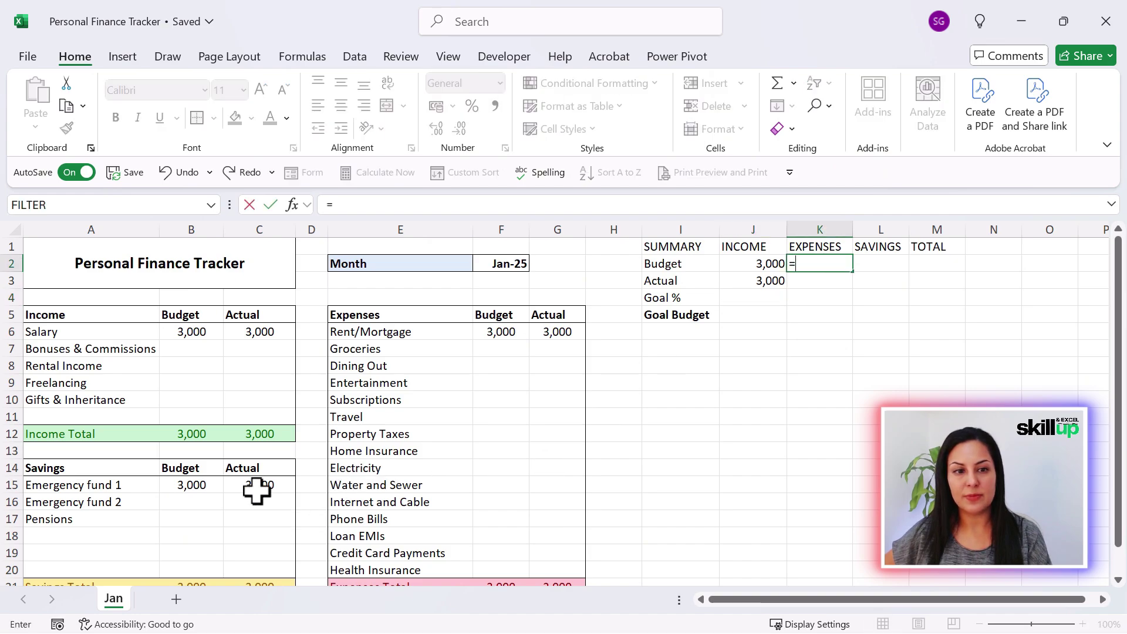
pyautogui.scroll(-1, 456, 501)
pyautogui.click(514, 536)
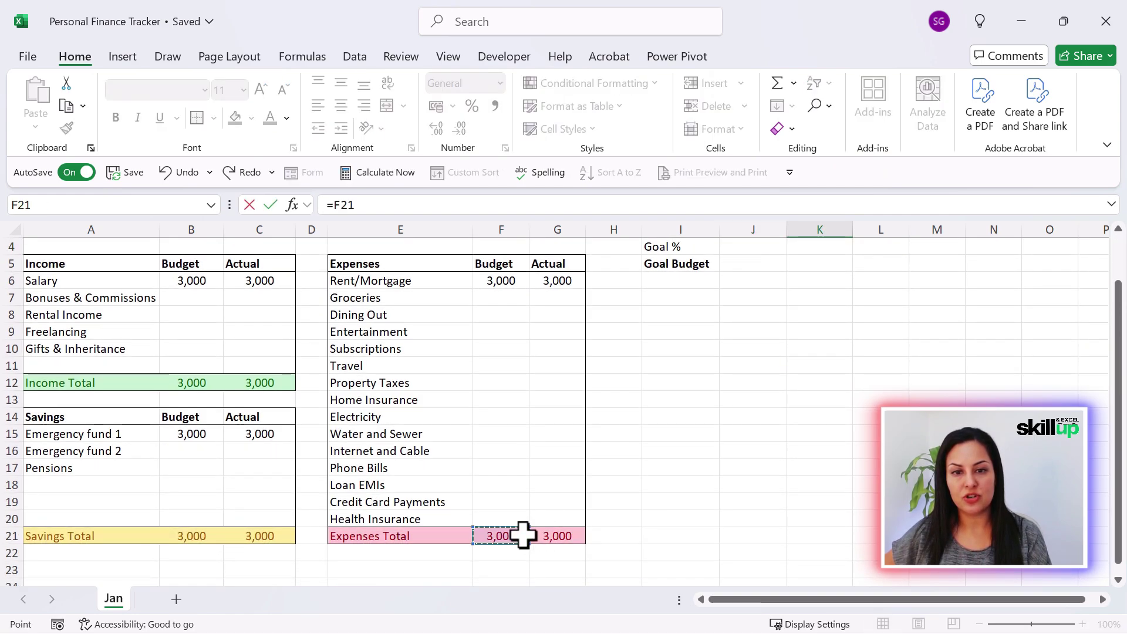
pyautogui.press('Escape')
pyautogui.scroll(1, 907, 274)
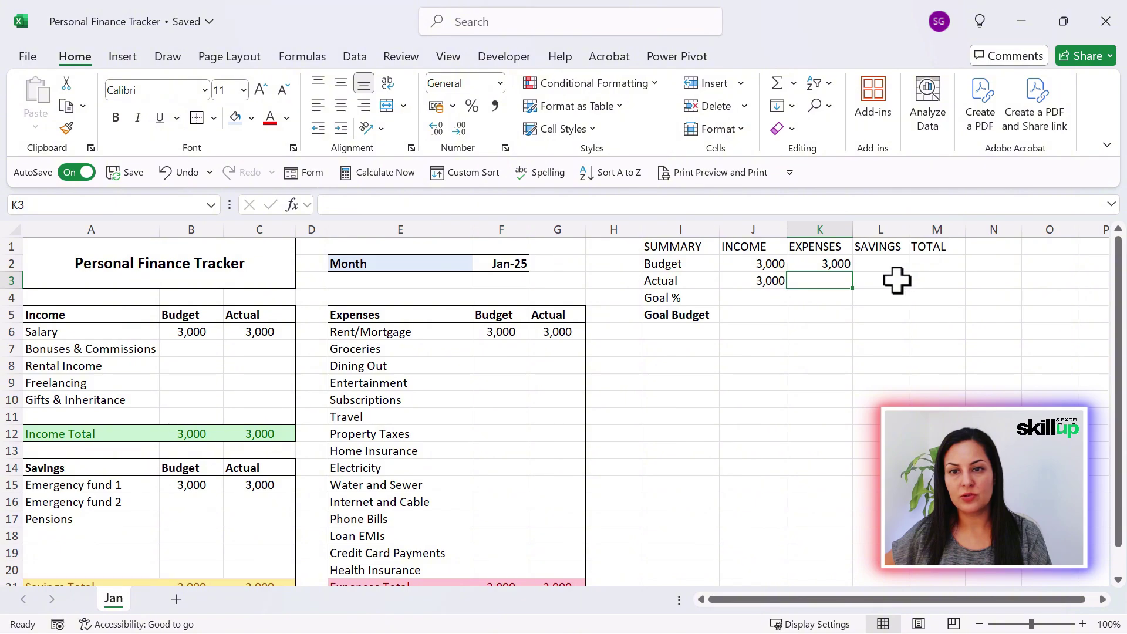
# Step: Link the summary's actual expenses cell K3 to the actual expenses total with =G21
pyautogui.write('=')
pyautogui.scroll(-1, 611, 443)
pyautogui.click(574, 534)
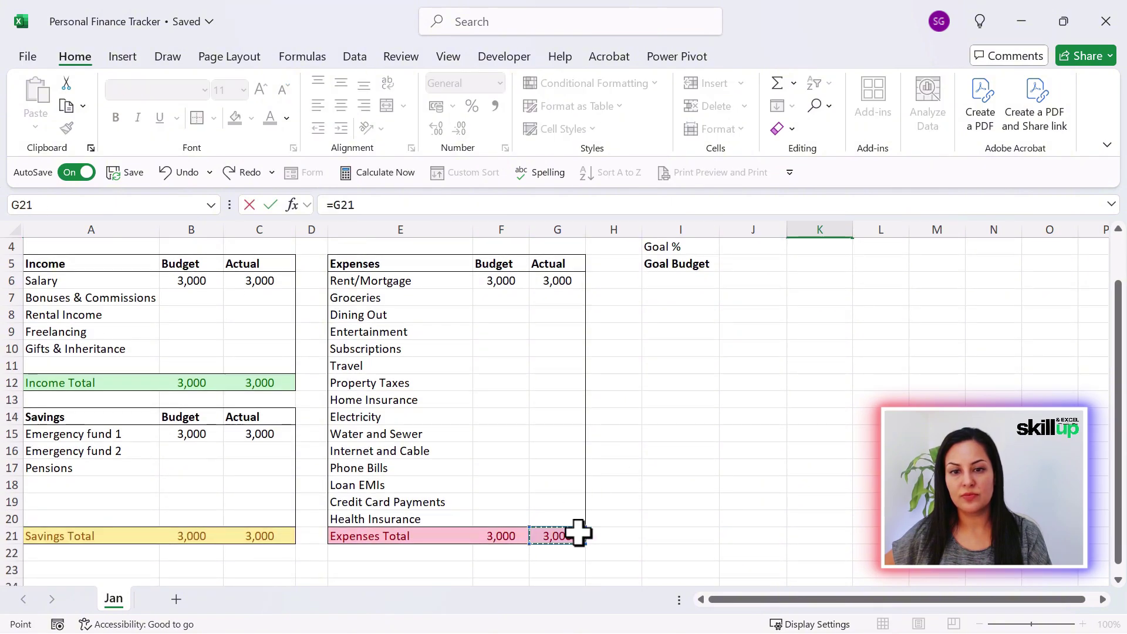
pyautogui.press('Return')
pyautogui.scroll(1, 750, 301)
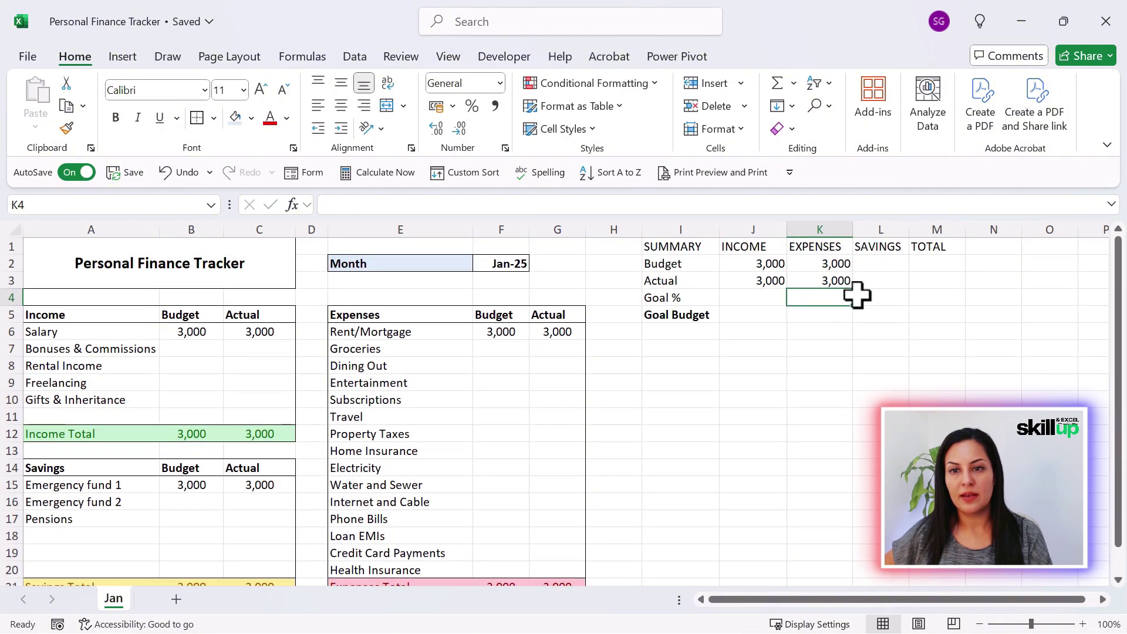
# Step: Link the summary's savings cells to the savings totals, with L2 referring to B21 and L3 to C21
pyautogui.click(898, 262)
pyautogui.write('=')
pyautogui.scroll(-2, 348, 496)
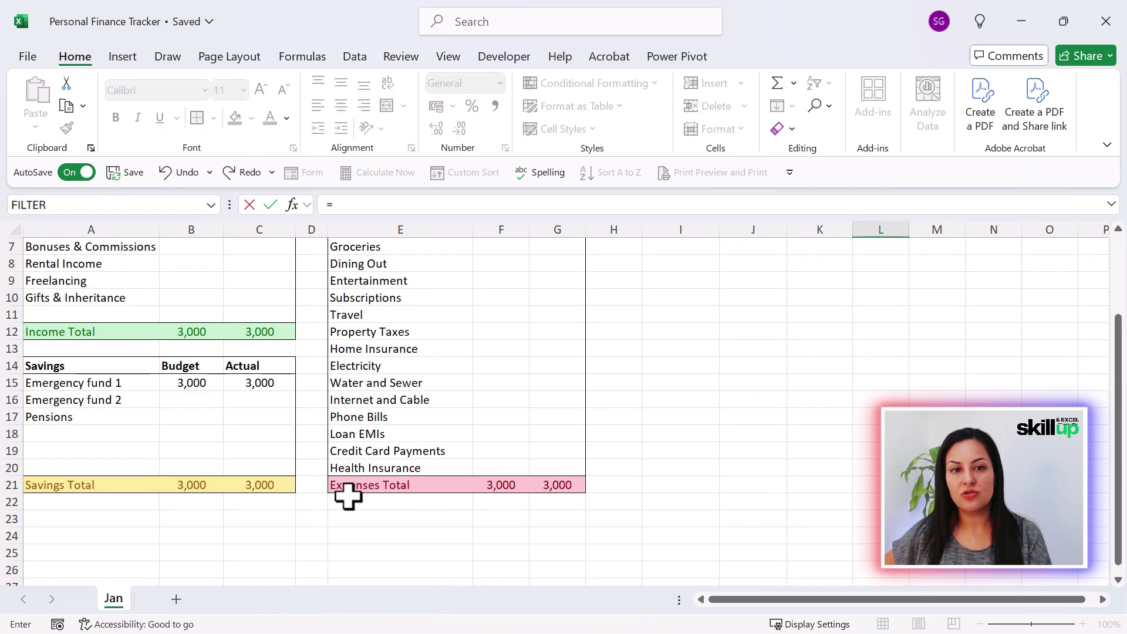
pyautogui.click(194, 483)
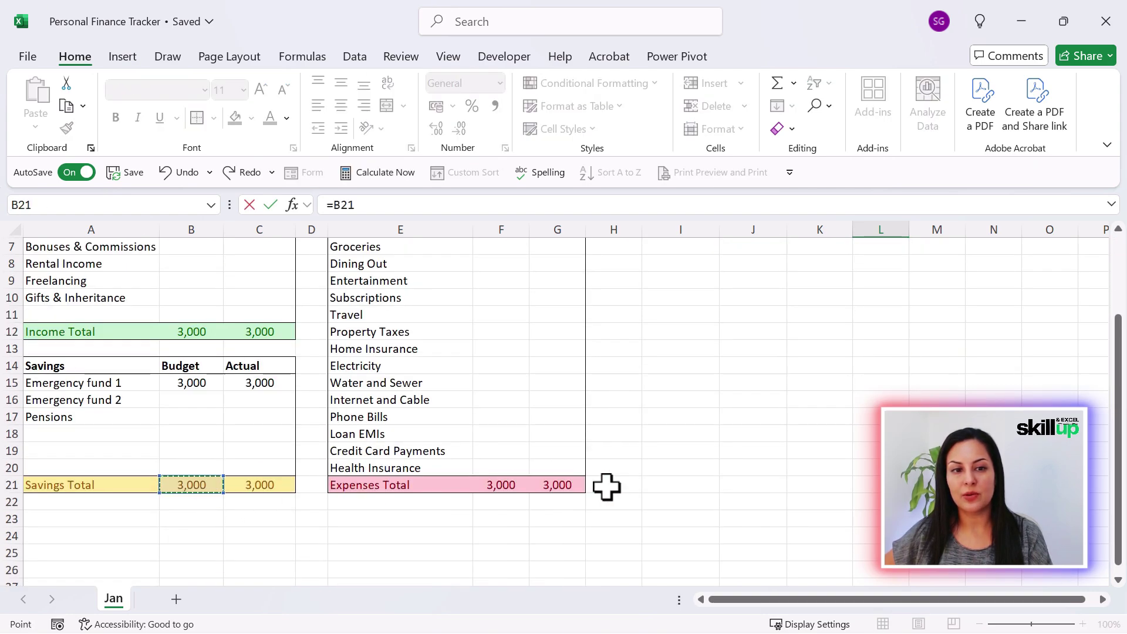
pyautogui.press('Return')
pyautogui.scroll(2, 774, 369)
pyautogui.write('=')
pyautogui.scroll(-2, 402, 463)
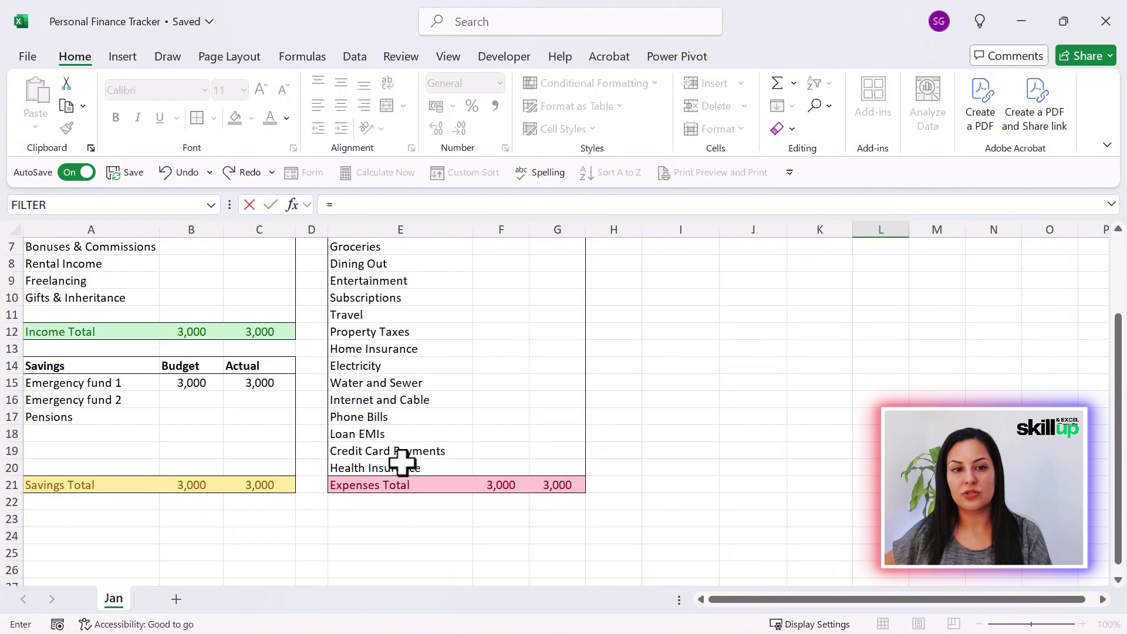
pyautogui.click(273, 484)
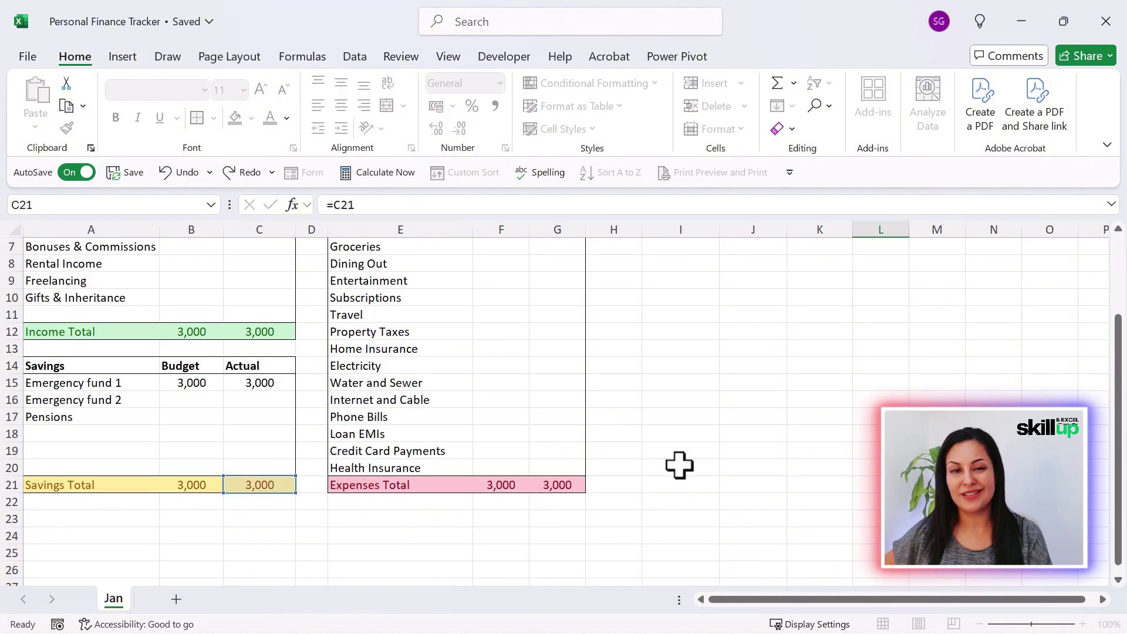
pyautogui.press('Return')
pyautogui.scroll(2, 851, 411)
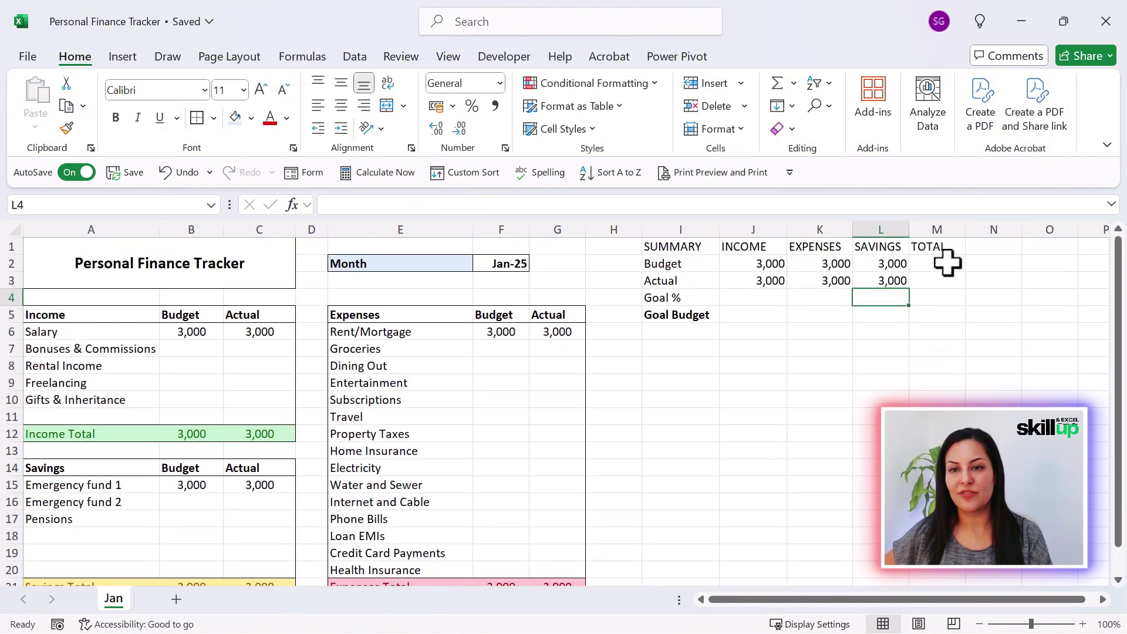
# Step: Total the budget row in M2 with =SUM(J2:L2) and fill the formula down through M5
pyautogui.doubleClick(946, 263)
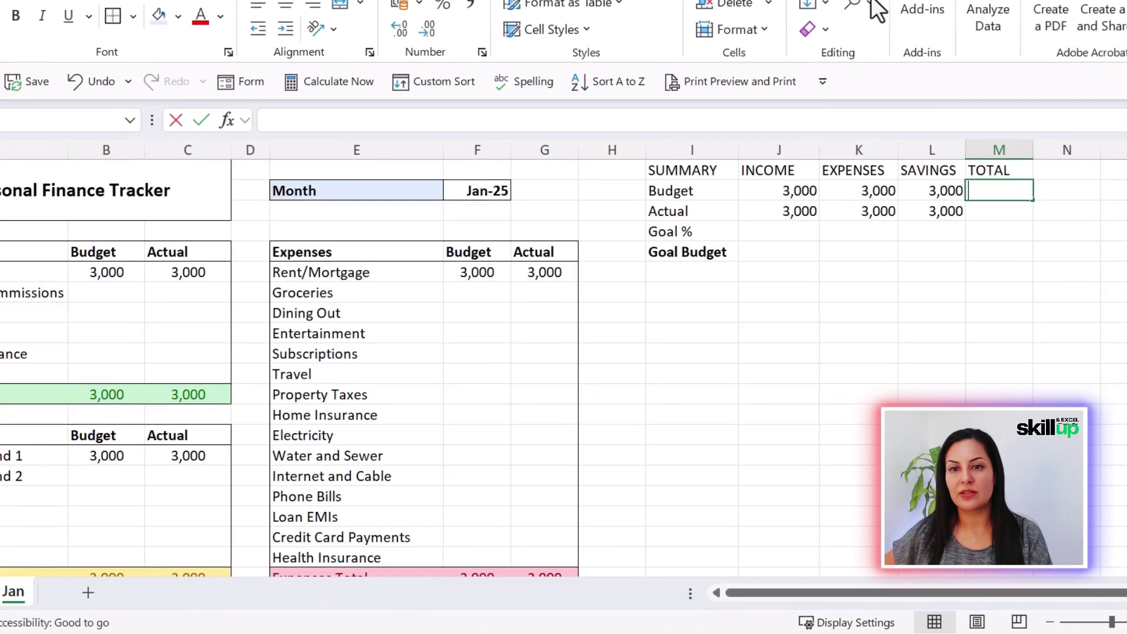
pyautogui.hotkey('alt', '=')
pyautogui.press('Return')
pyautogui.click(1025, 188)
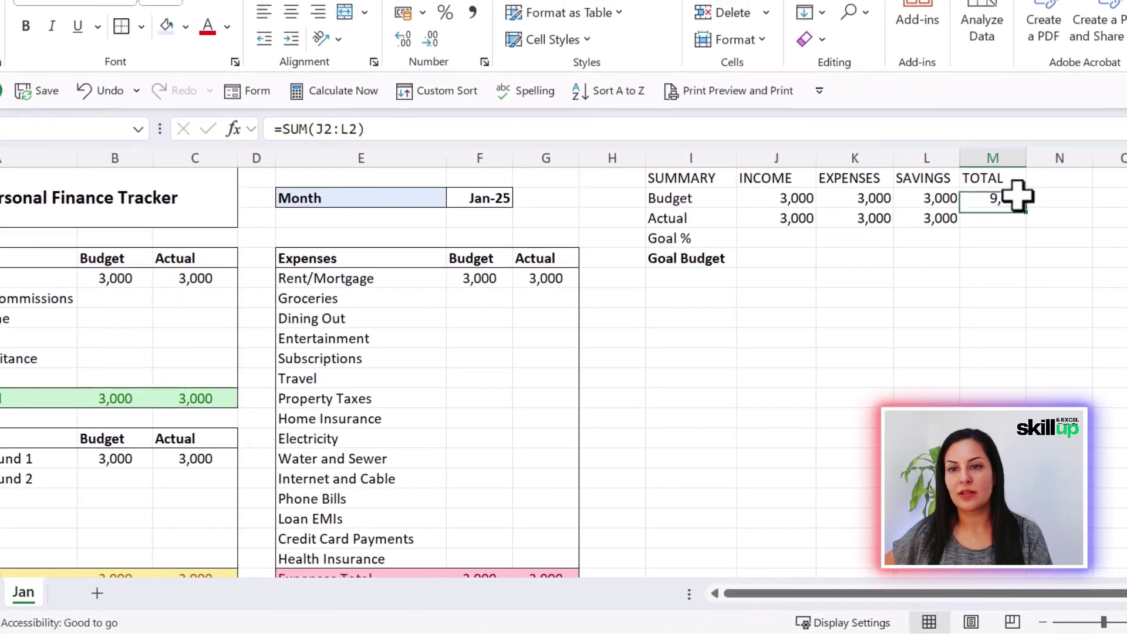
pyautogui.moveTo(1025, 211); pyautogui.dragTo(992, 269)
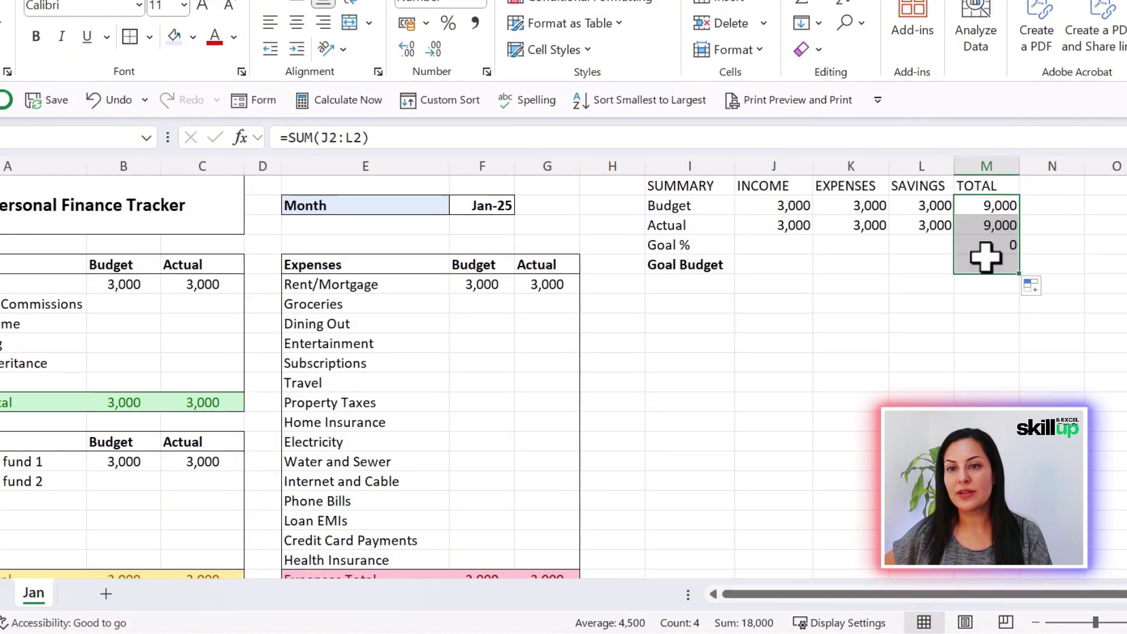
# Step: Format the Goal % and Goal Budget cells J4:M5 as percentages
pyautogui.moveTo(795, 249); pyautogui.dragTo(977, 267)
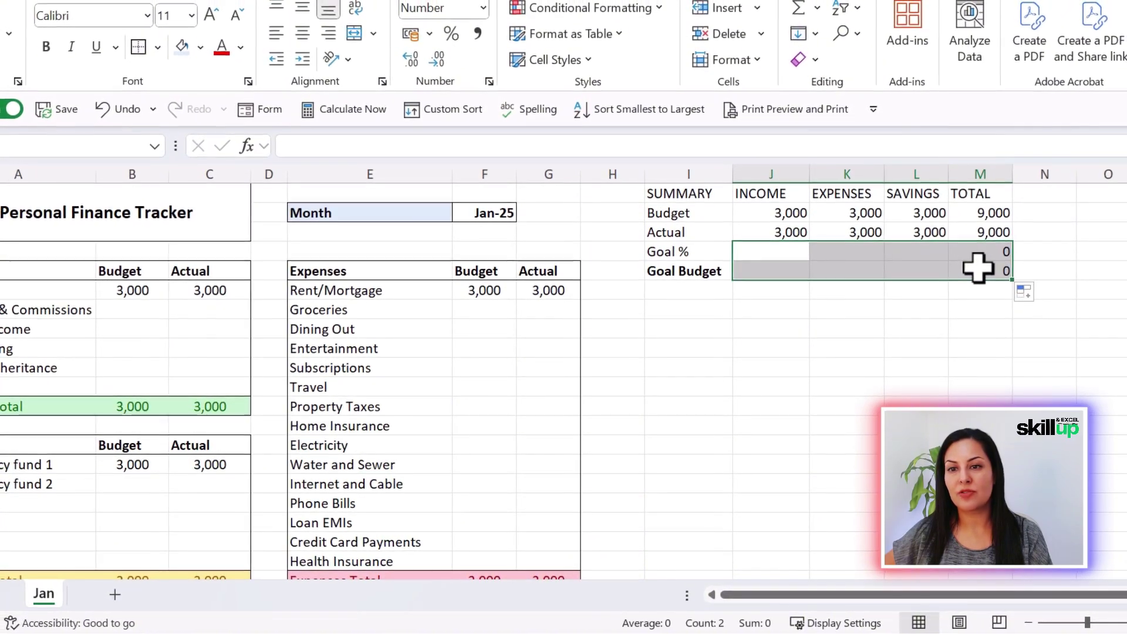
pyautogui.click(451, 34)
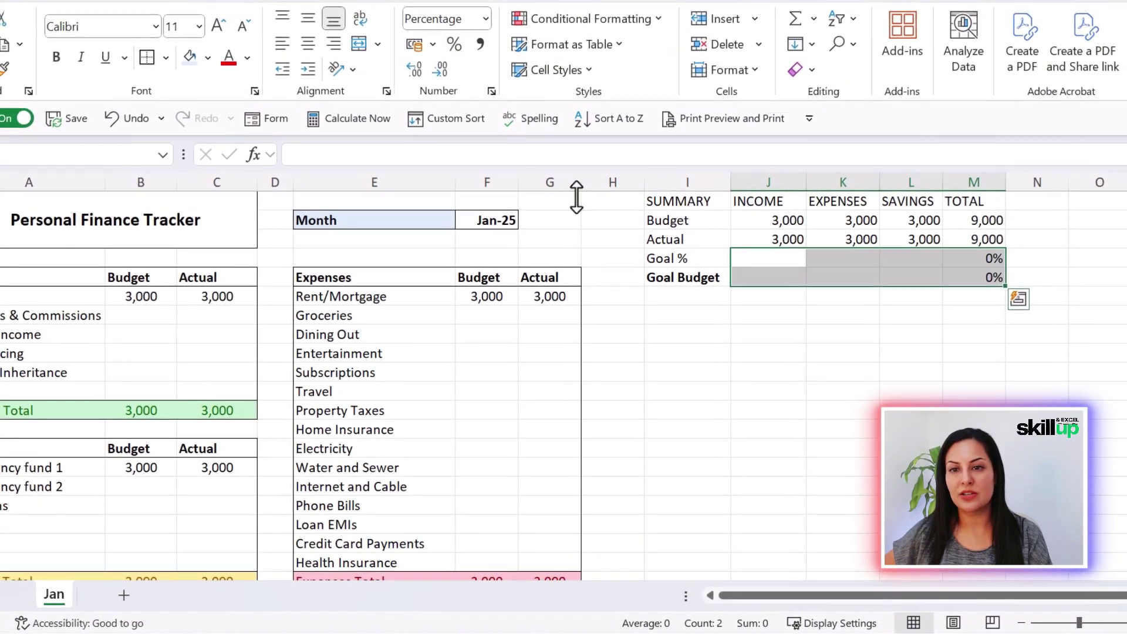
pyautogui.click(751, 279)
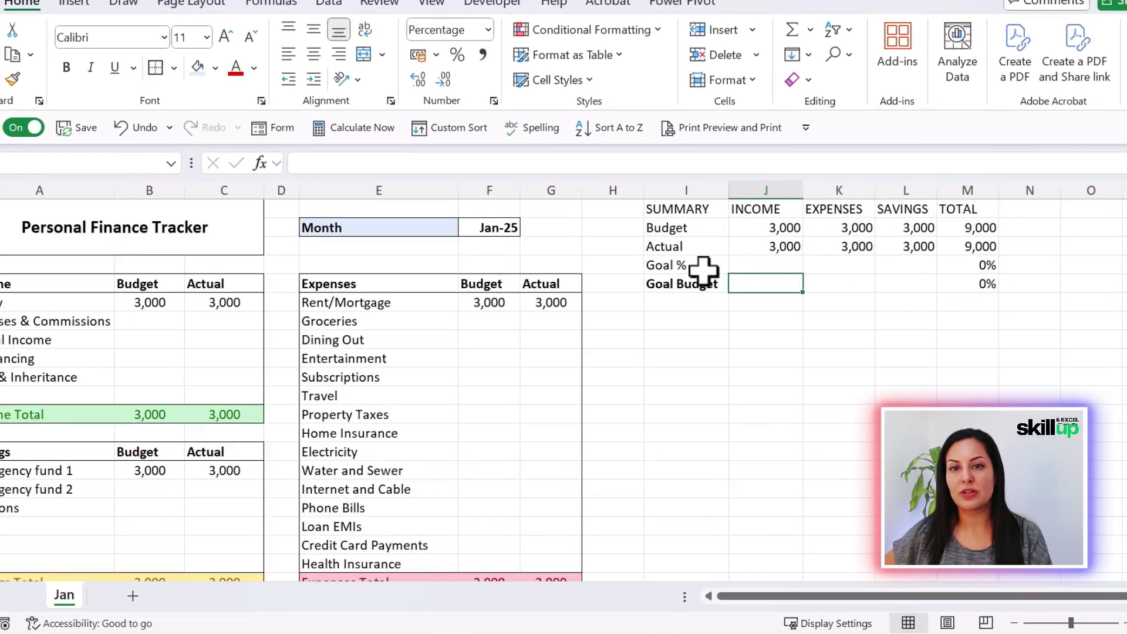
# Step: Calculate the income share of the actual total in J4 with =J3/M3
pyautogui.click(755, 265)
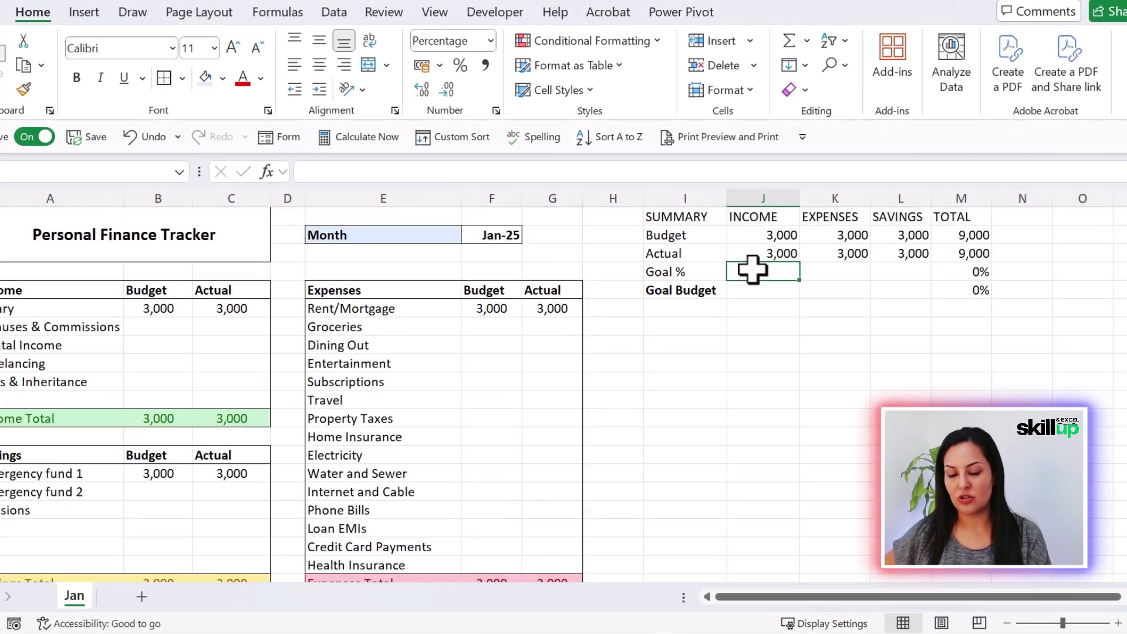
pyautogui.write('=')
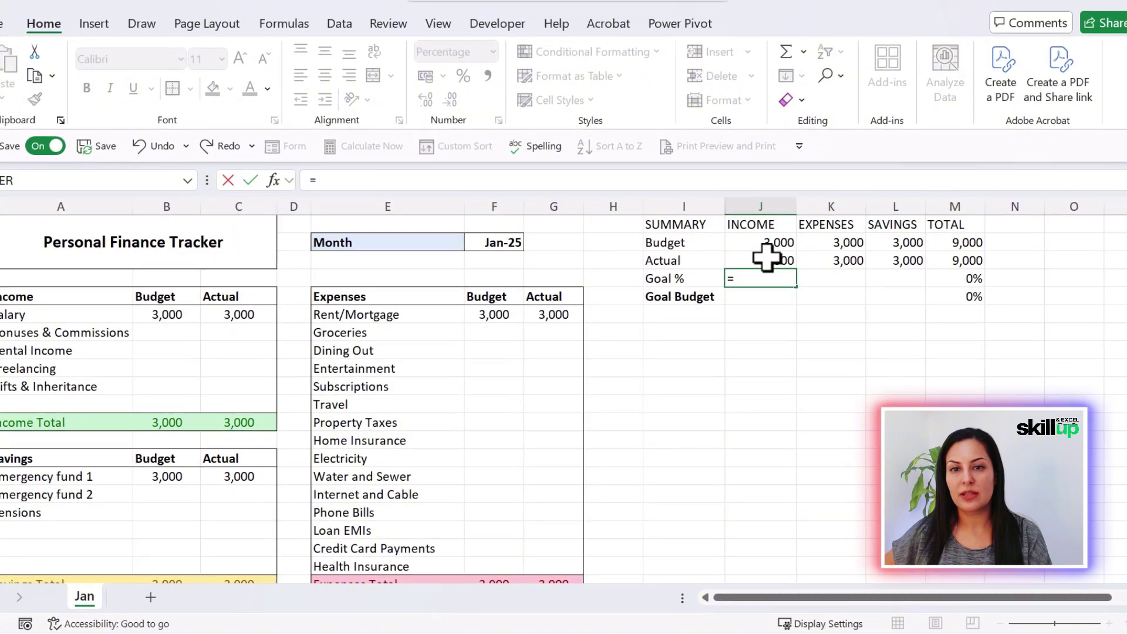
pyautogui.click(766, 258)
pyautogui.write('/')
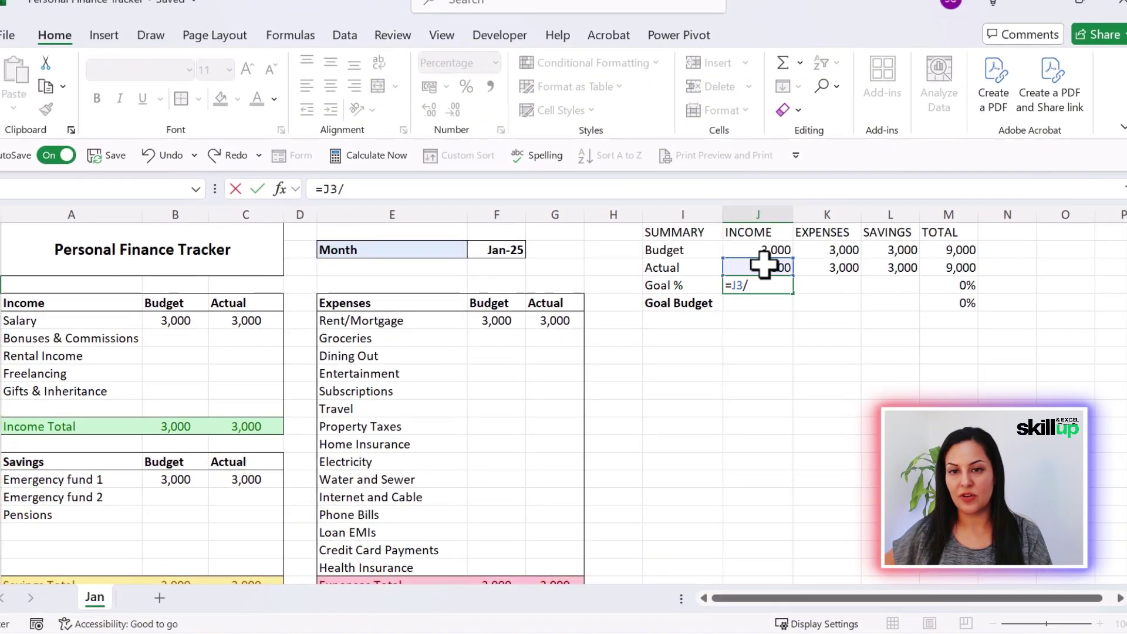
pyautogui.click(946, 268)
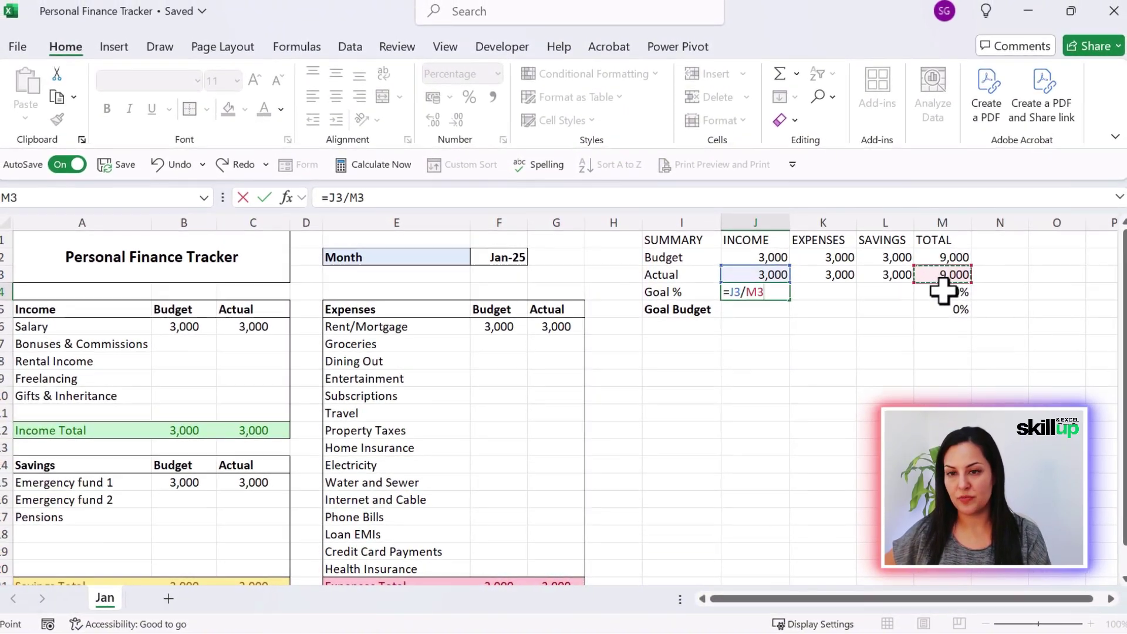
pyautogui.press('Return')
# Step: Make the M3 reference in J4's formula absolute as $M$3 and fill the formula across to L4
pyautogui.click(776, 294)
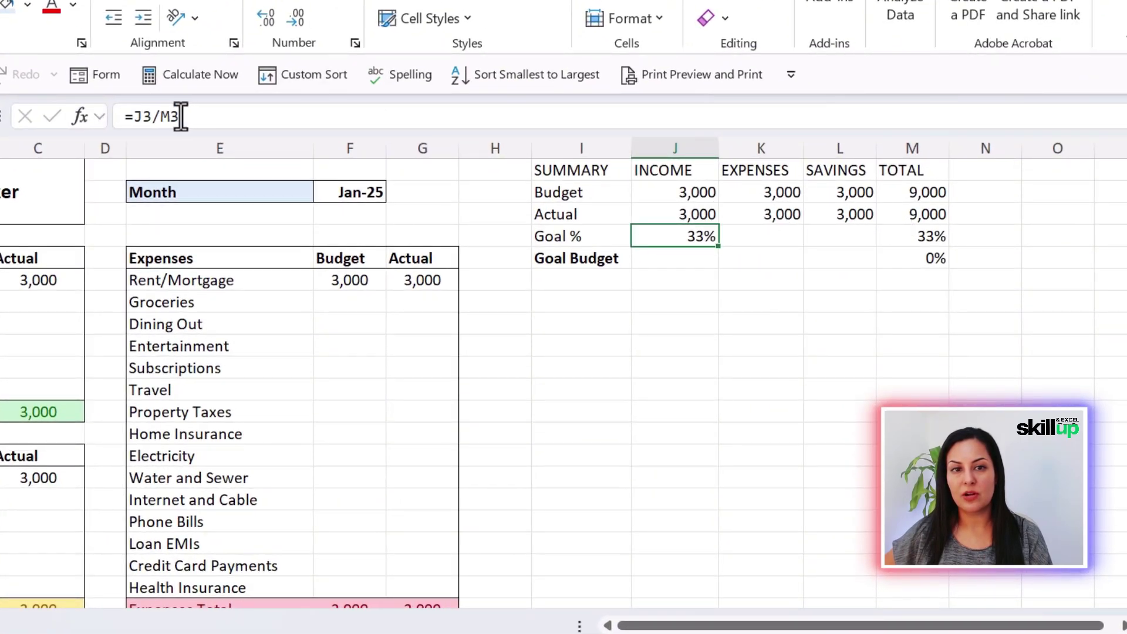
pyautogui.click(180, 116)
pyautogui.press('F4')
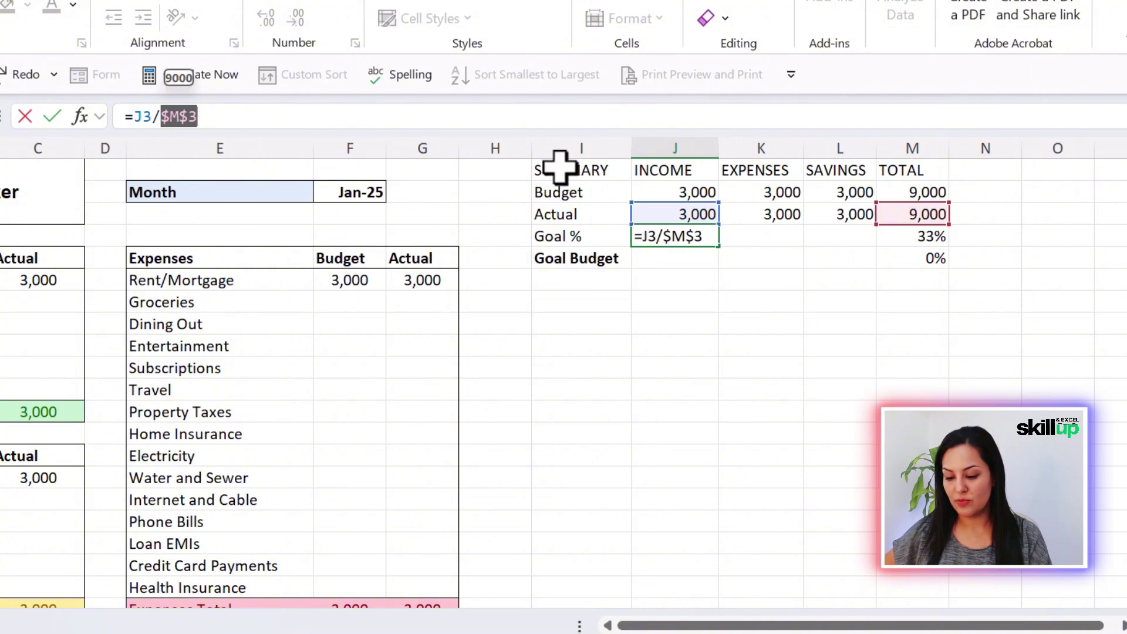
pyautogui.press('Return')
pyautogui.click(704, 235)
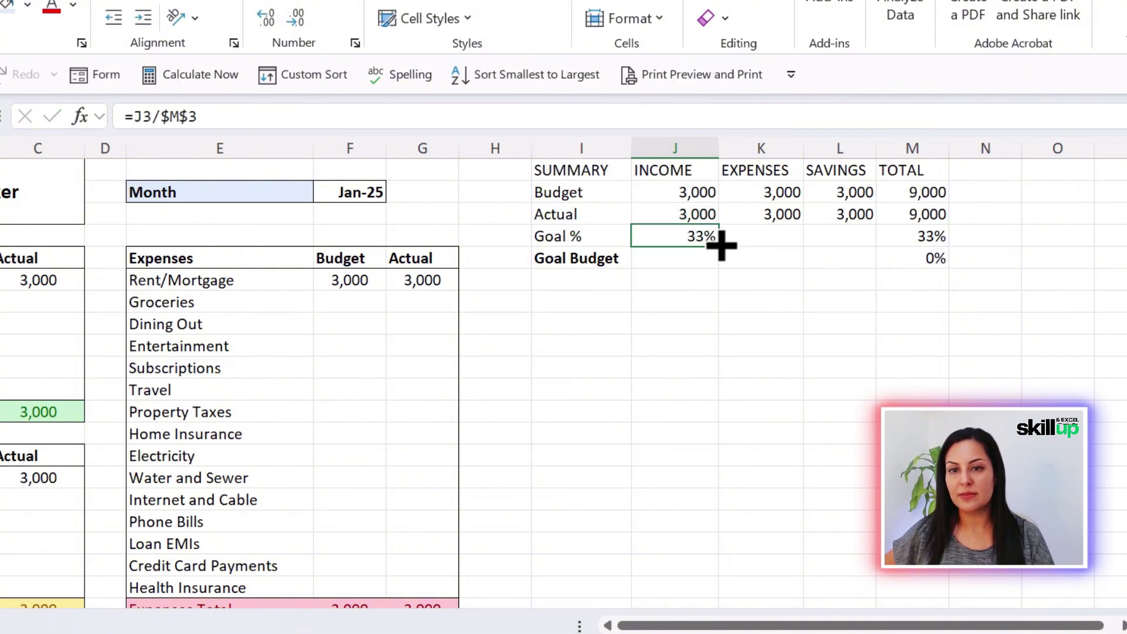
pyautogui.moveTo(878, 254); pyautogui.dragTo(879, 253)
# Step: Enter the Goal Budget percentages 50% for income, 30% for expenses and 20% for savings in J5:L5
pyautogui.click(656, 258)
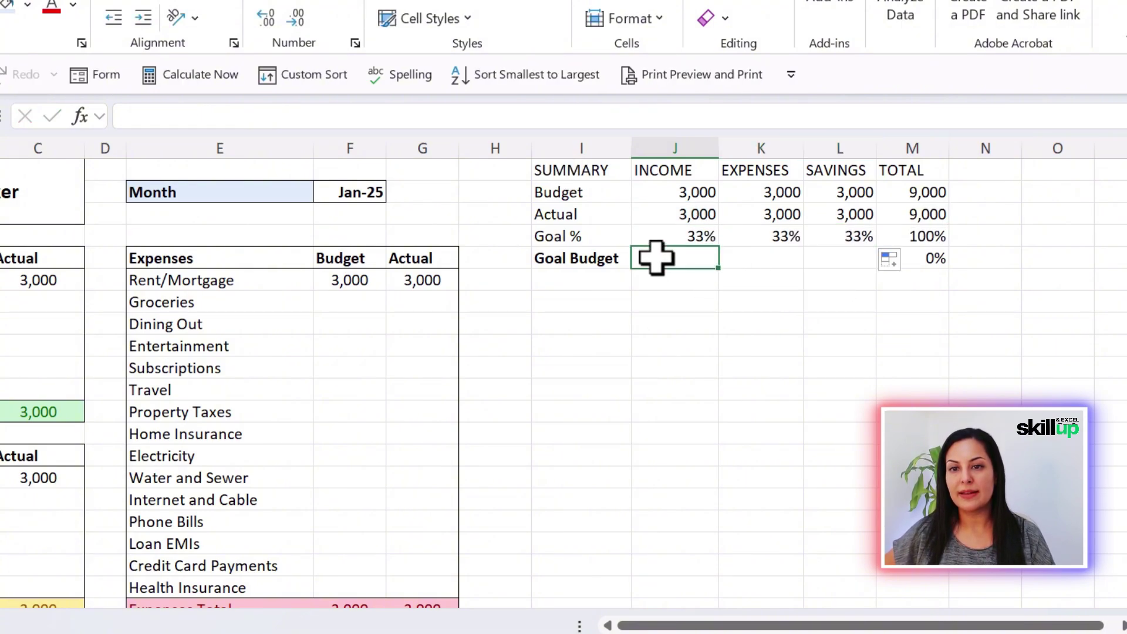
pyautogui.write('50')
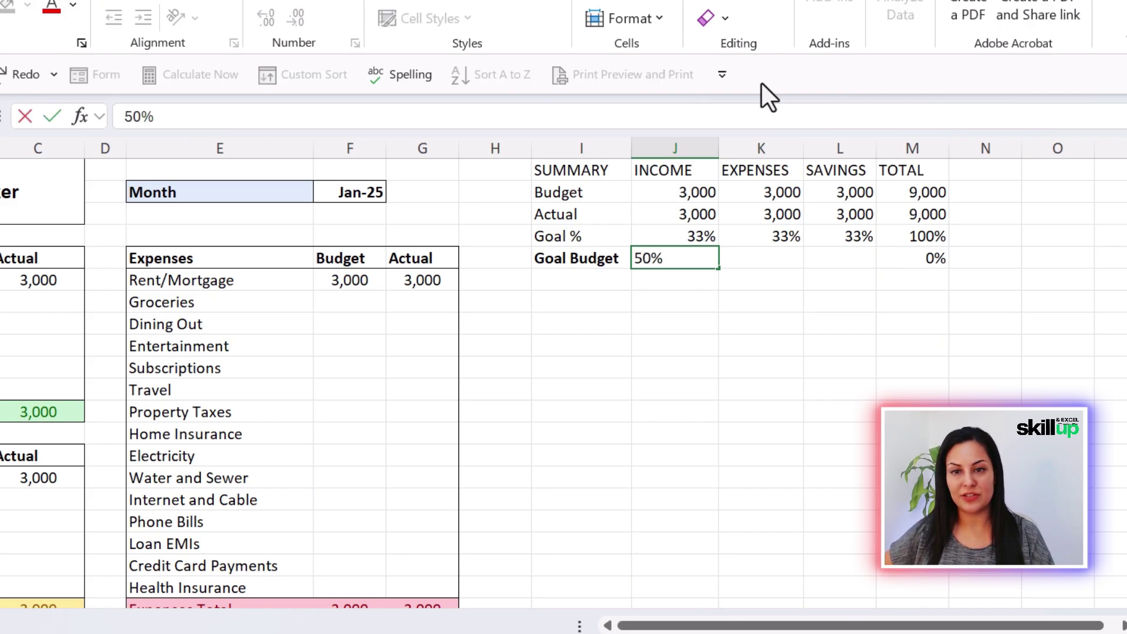
pyautogui.press('Tab')
pyautogui.write('30')
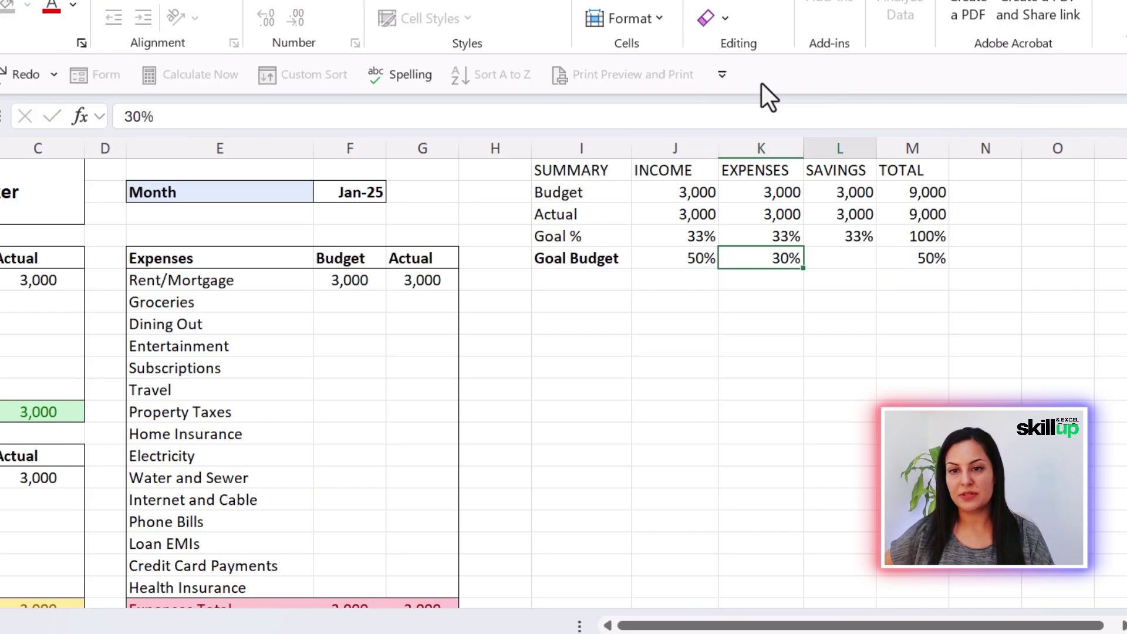
pyautogui.press('Tab')
pyautogui.write('20')
pyautogui.press('Tab')
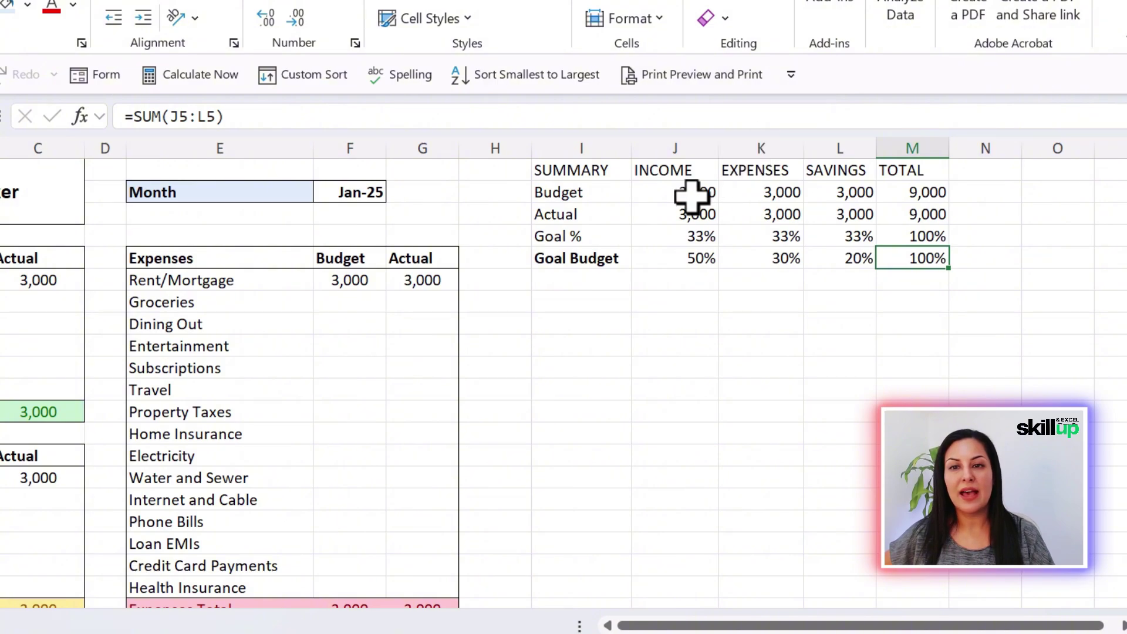
# Step: Center the summary values in J2:M5, and center and bold the headings in I1:M1
pyautogui.moveTo(667, 194); pyautogui.dragTo(923, 265)
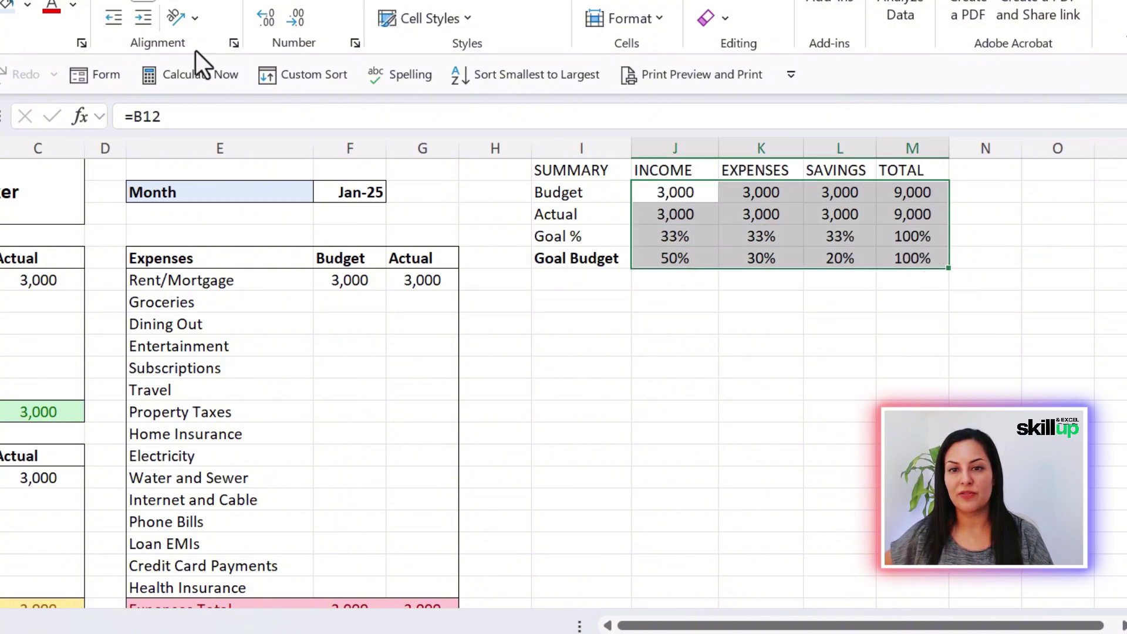
pyautogui.moveTo(611, 170)
pyautogui.mouseDown()
pyautogui.moveTo(904, 182)
pyautogui.moveTo(628, 154)
pyautogui.moveTo(610, 167)
pyautogui.mouseUp()
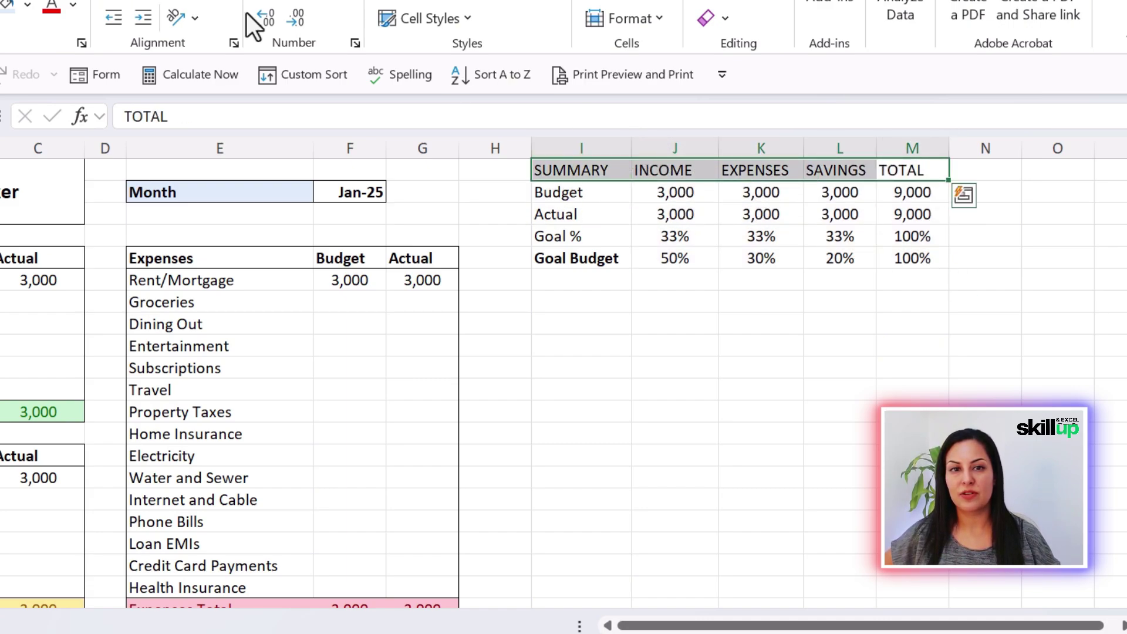
pyautogui.click(147, 4)
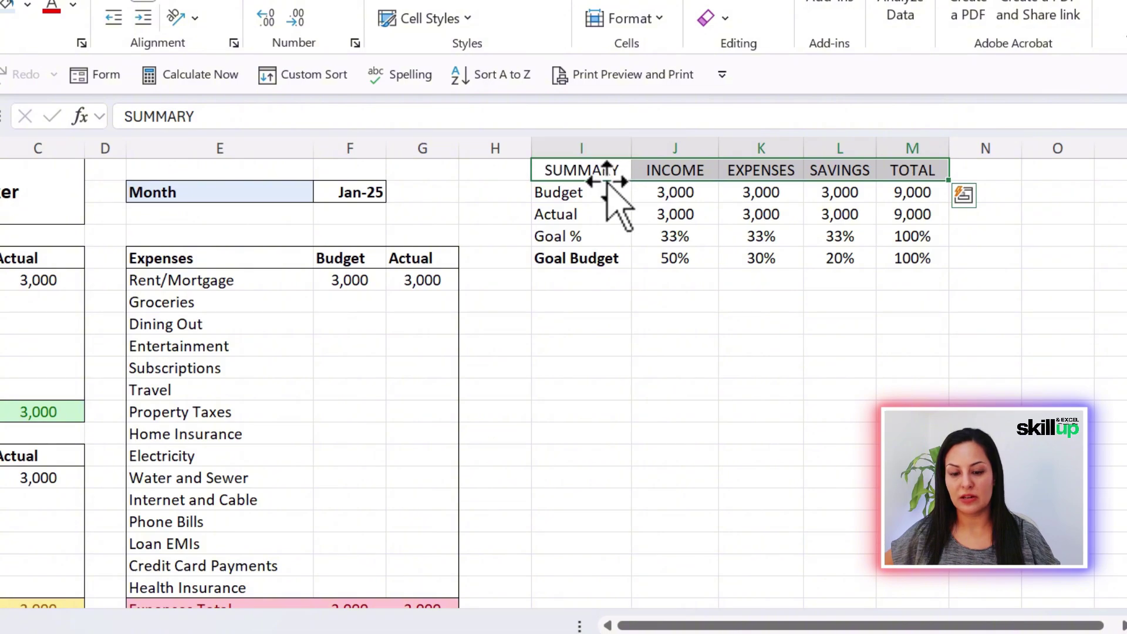
pyautogui.hotkey('ctrl', 'b')
# Step: Add an outside border around the summary table I1:M5 and another around the goal rows I4:M5
pyautogui.moveTo(584, 166); pyautogui.dragTo(912, 261)
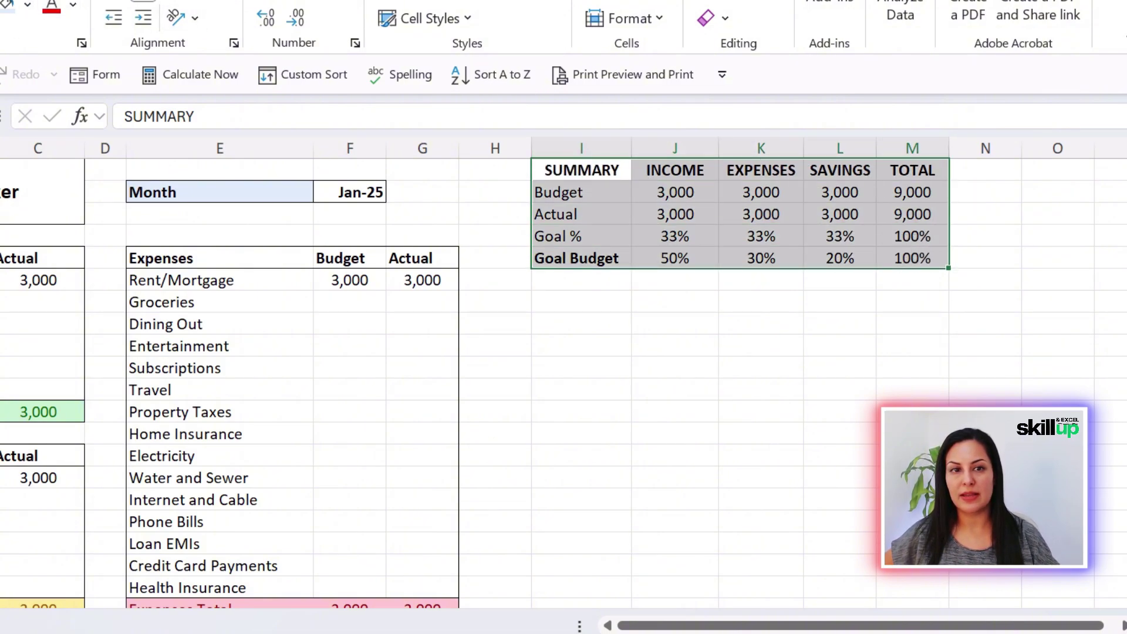
pyautogui.moveTo(581, 238); pyautogui.dragTo(913, 264)
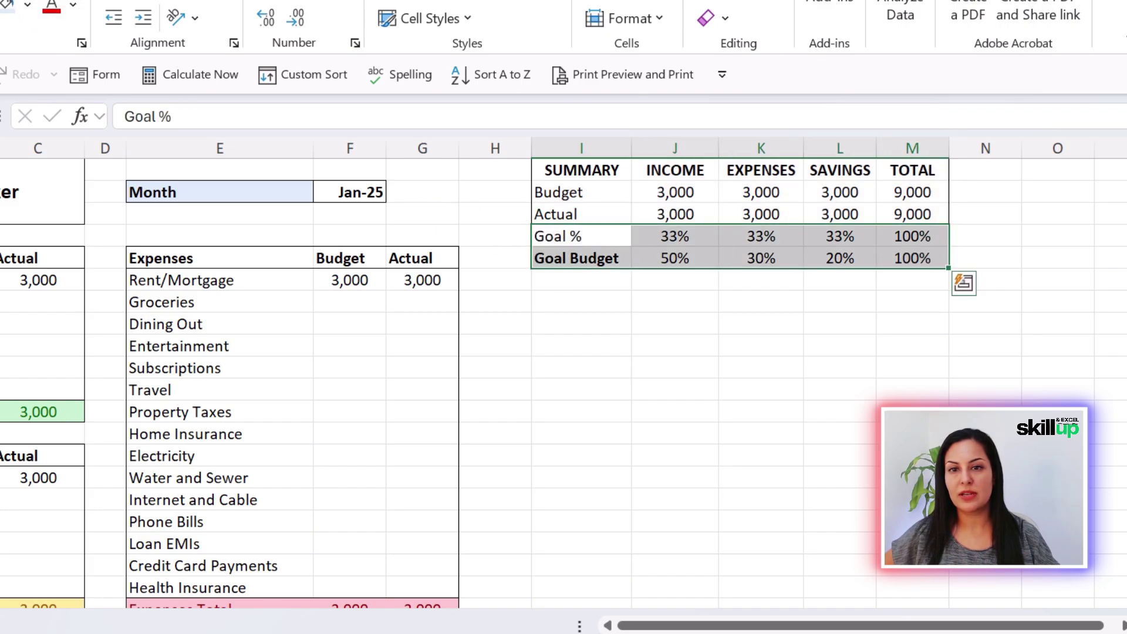
pyautogui.click(784, 236)
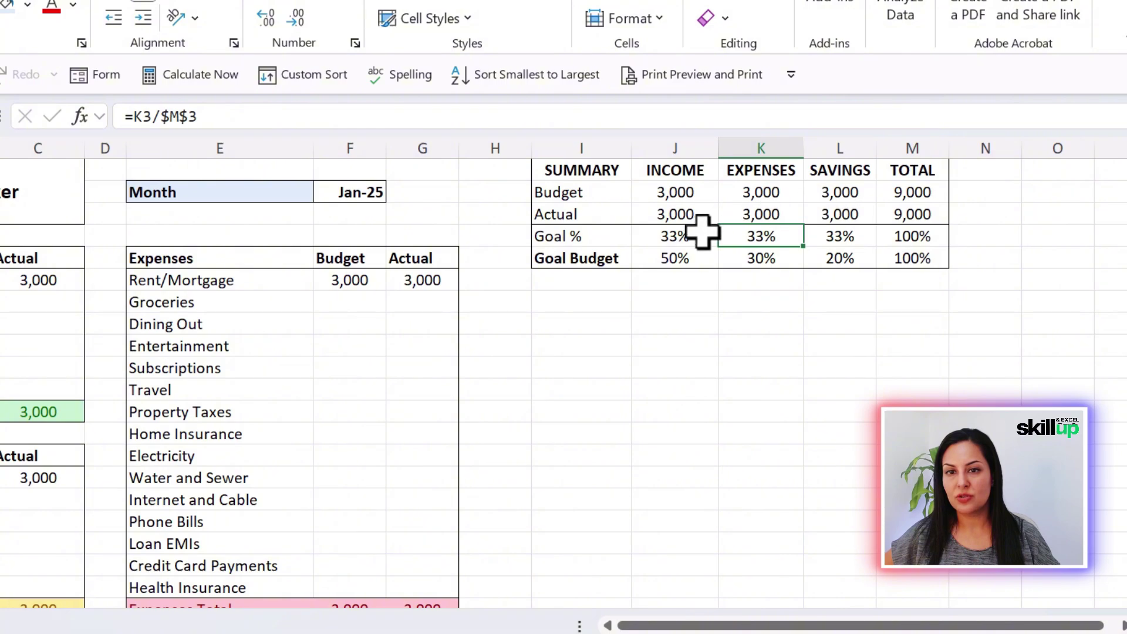
# Step: Apply the Good cell style to the summary's INCOME heading and the Bad cell style to its EXPENSES heading
pyautogui.click(677, 171)
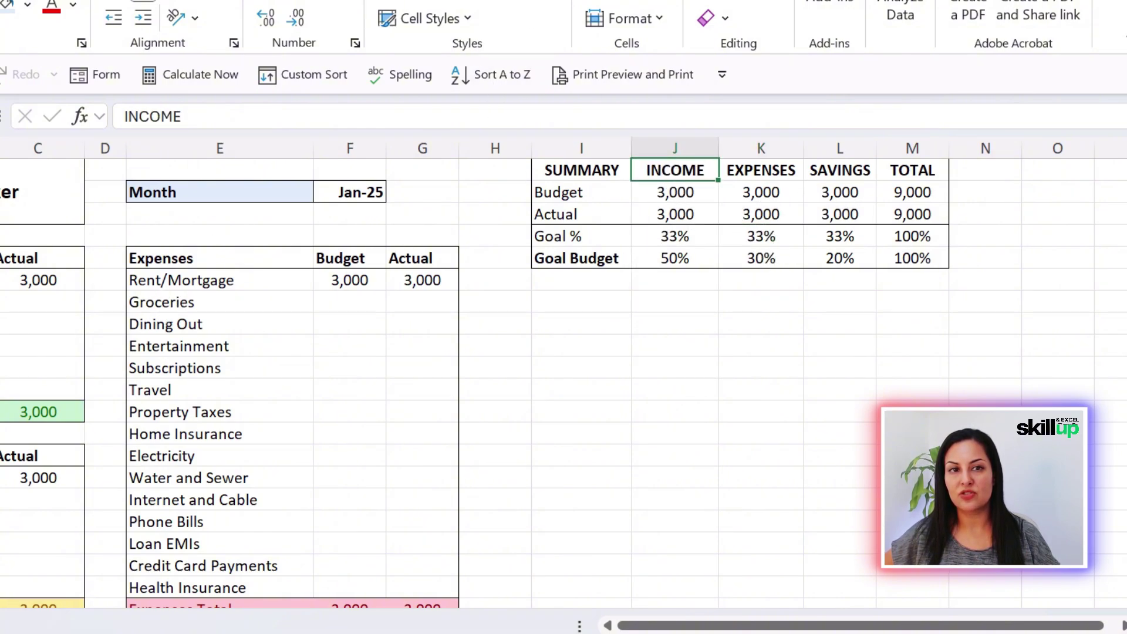
pyautogui.click(470, 20)
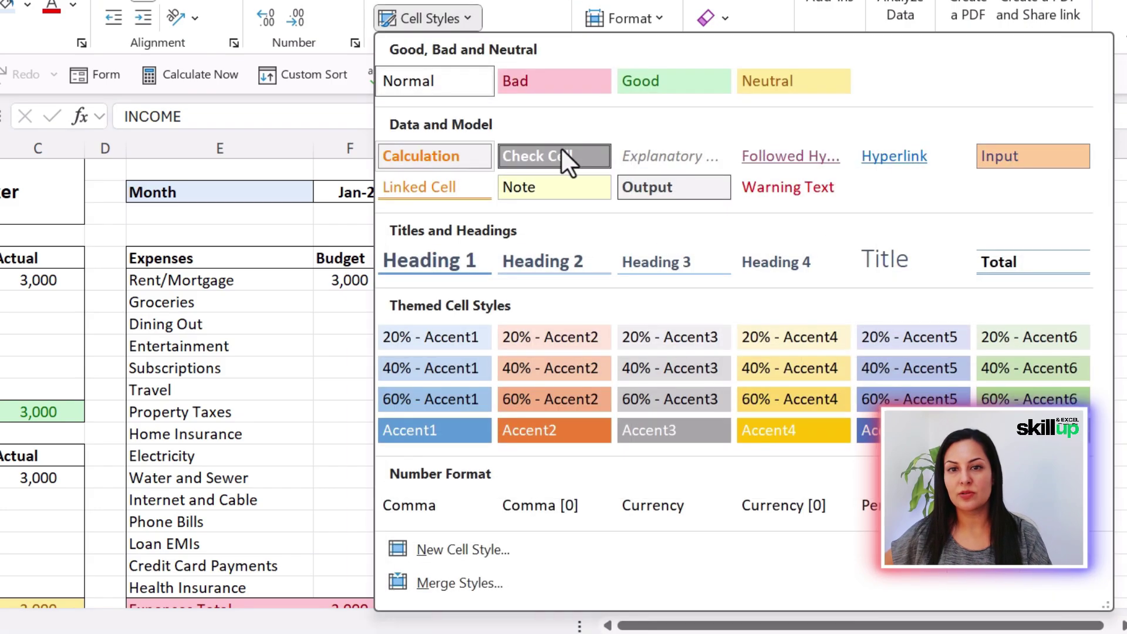
pyautogui.click(646, 82)
pyautogui.press('Right')
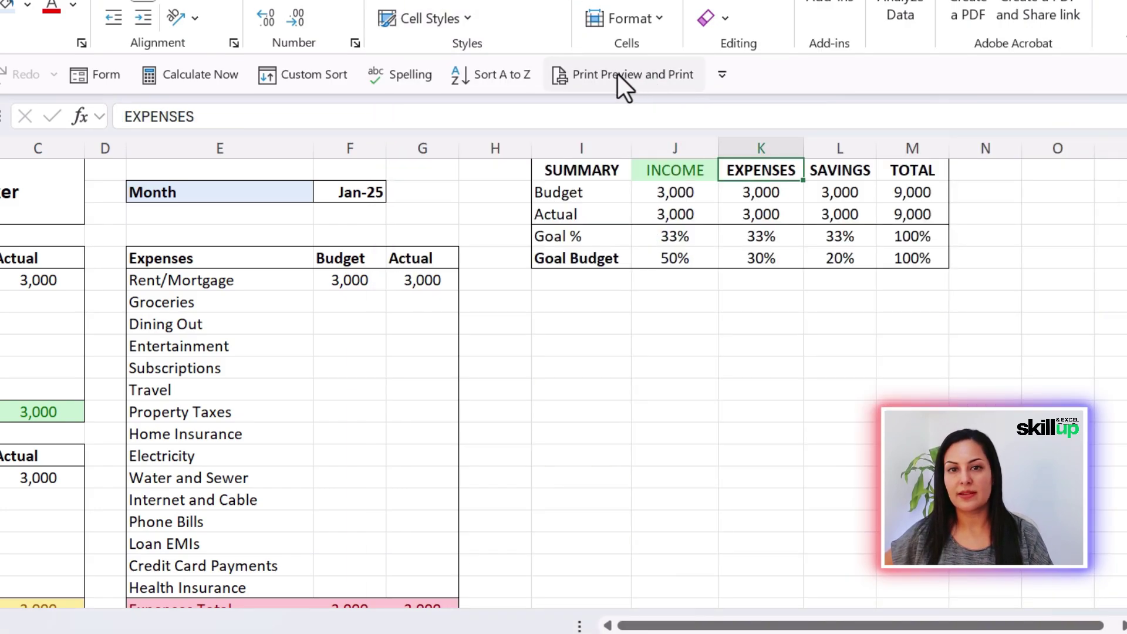
pyautogui.click(465, 13)
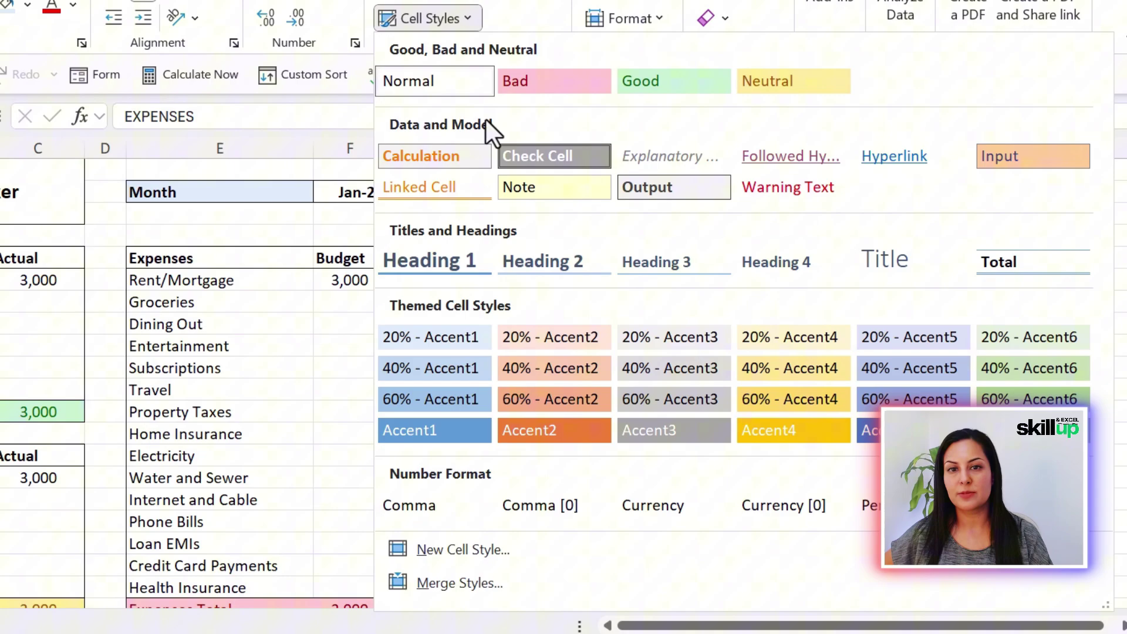
pyautogui.click(538, 85)
pyautogui.press('Right')
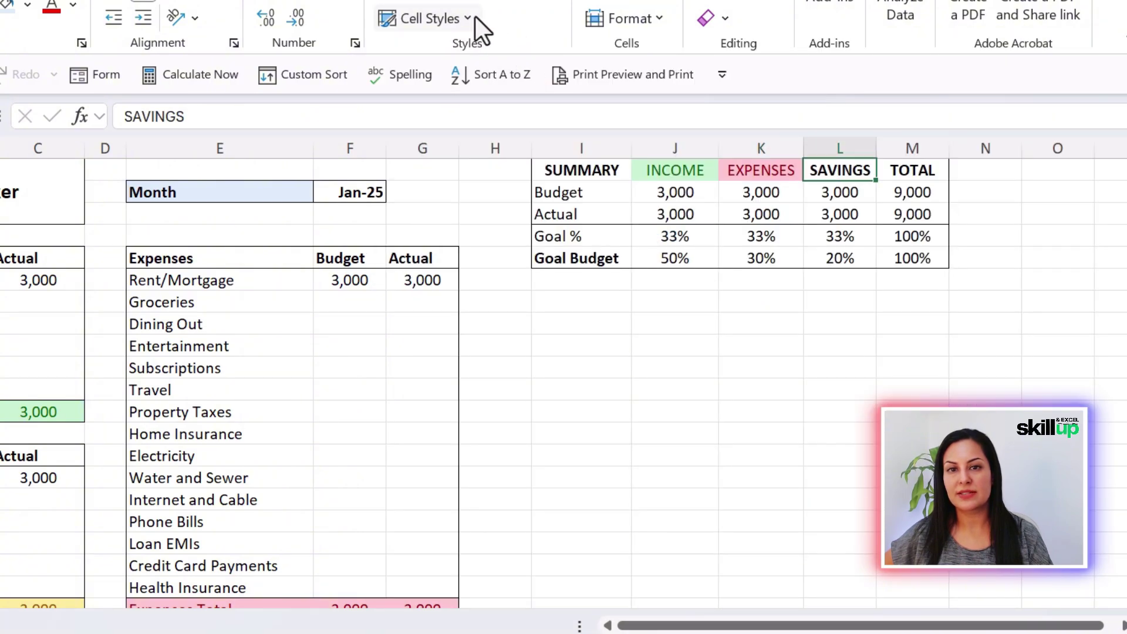
# Step: Apply the yellow Neutral cell style to the summary table's SAVINGS heading
pyautogui.click(473, 17)
pyautogui.click(758, 81)
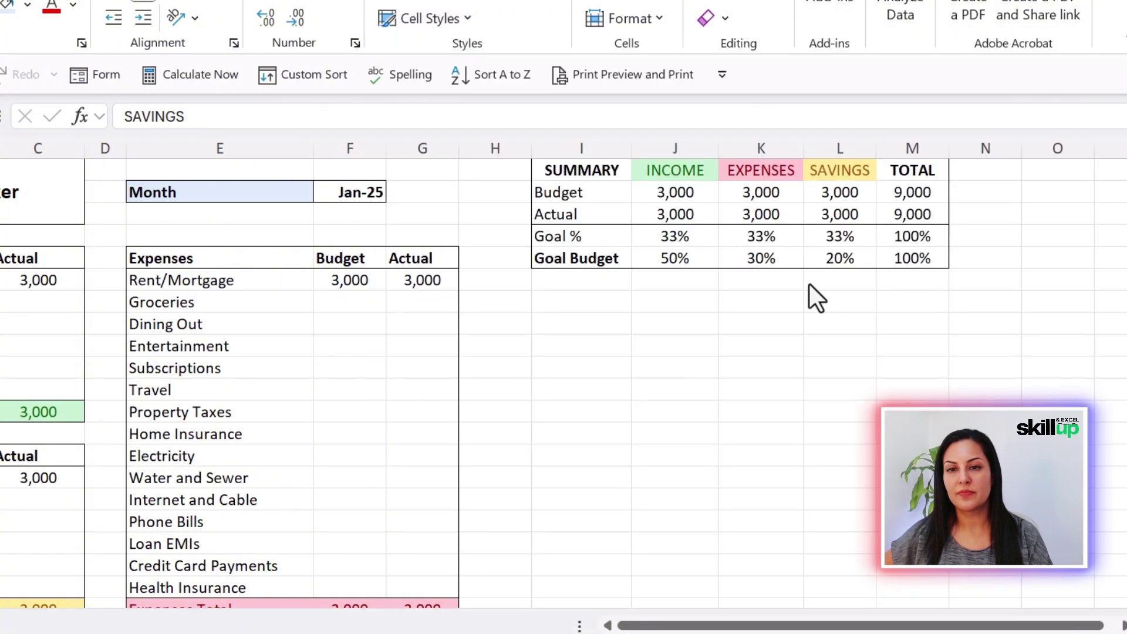
pyautogui.click(699, 352)
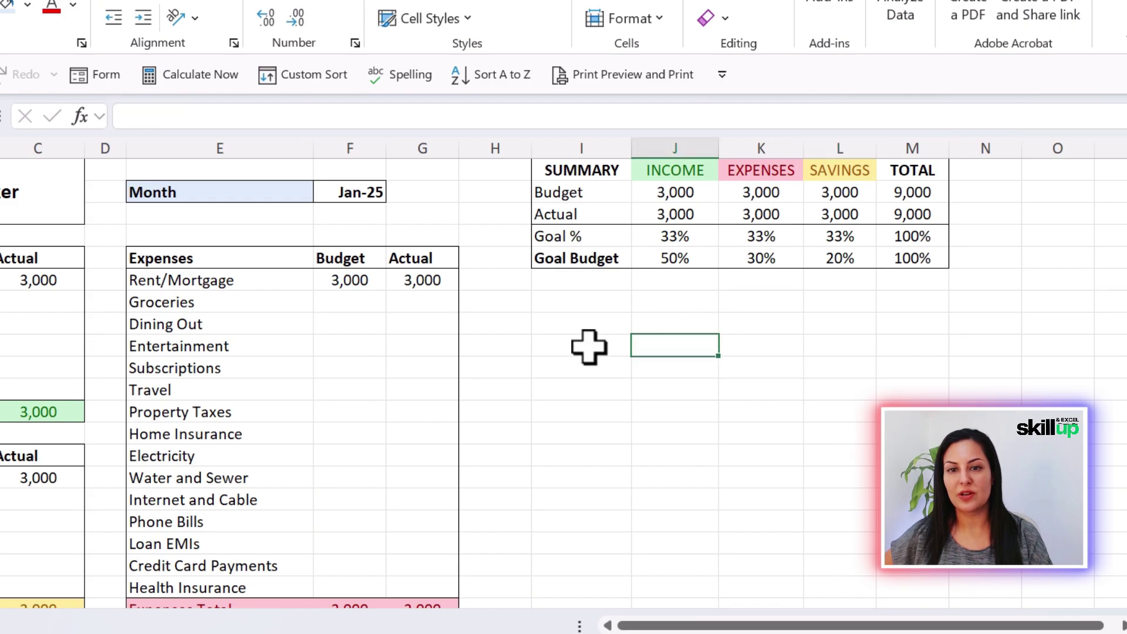
pyautogui.click(559, 303)
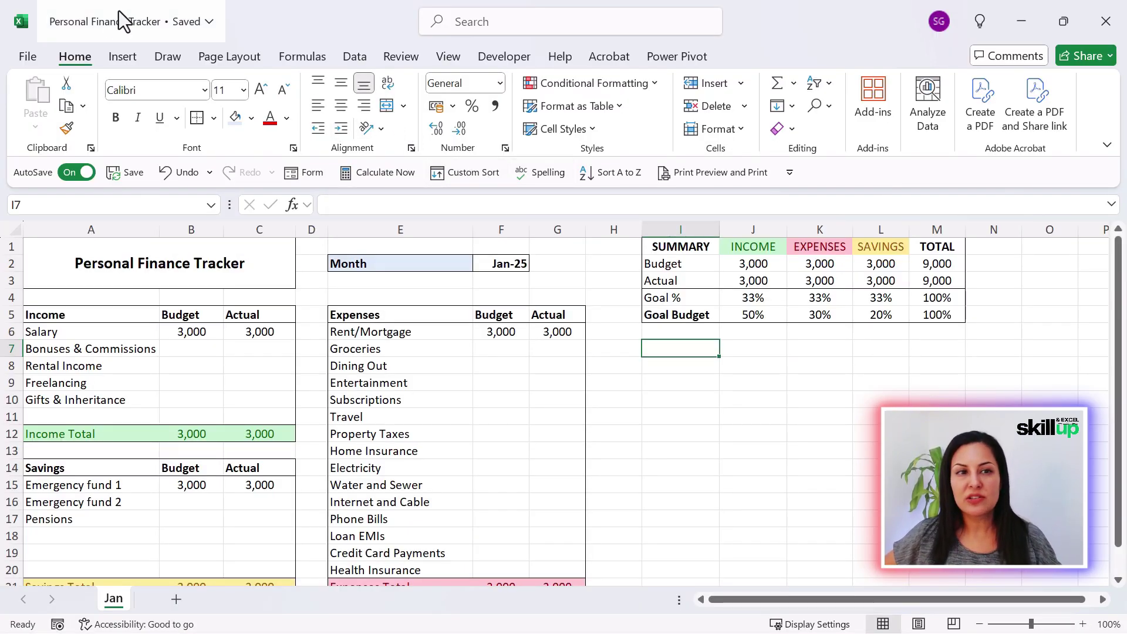
# Step: Collapse the ribbon and insert a recommended Clustered Column chart from the summary range I1:L3
pyautogui.doubleClick(71, 57)
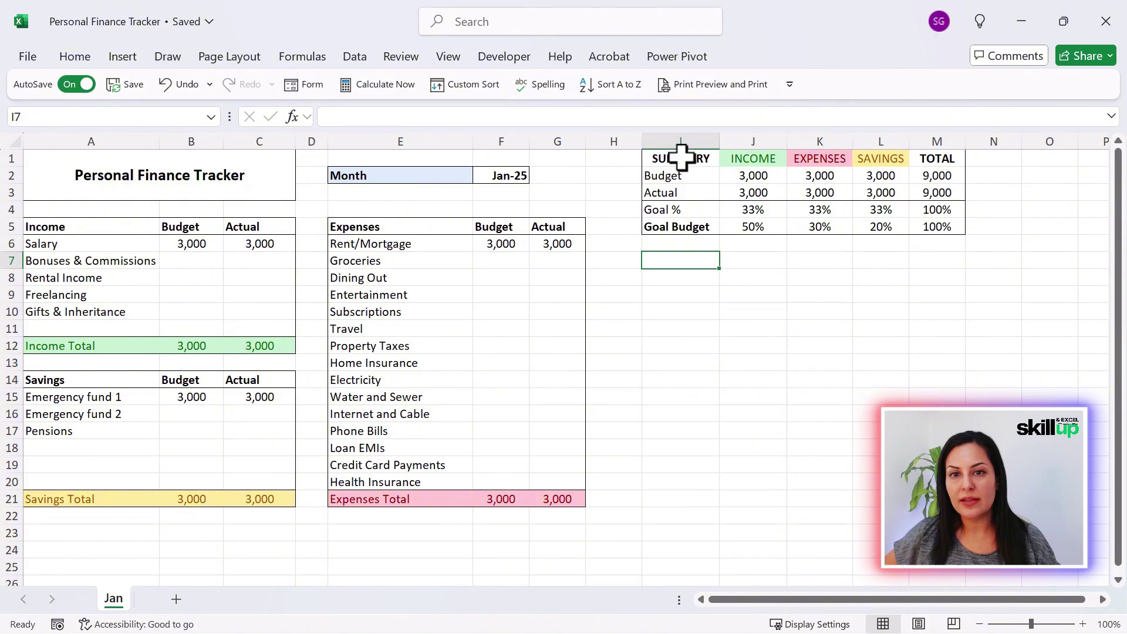
pyautogui.moveTo(685, 157); pyautogui.dragTo(880, 193)
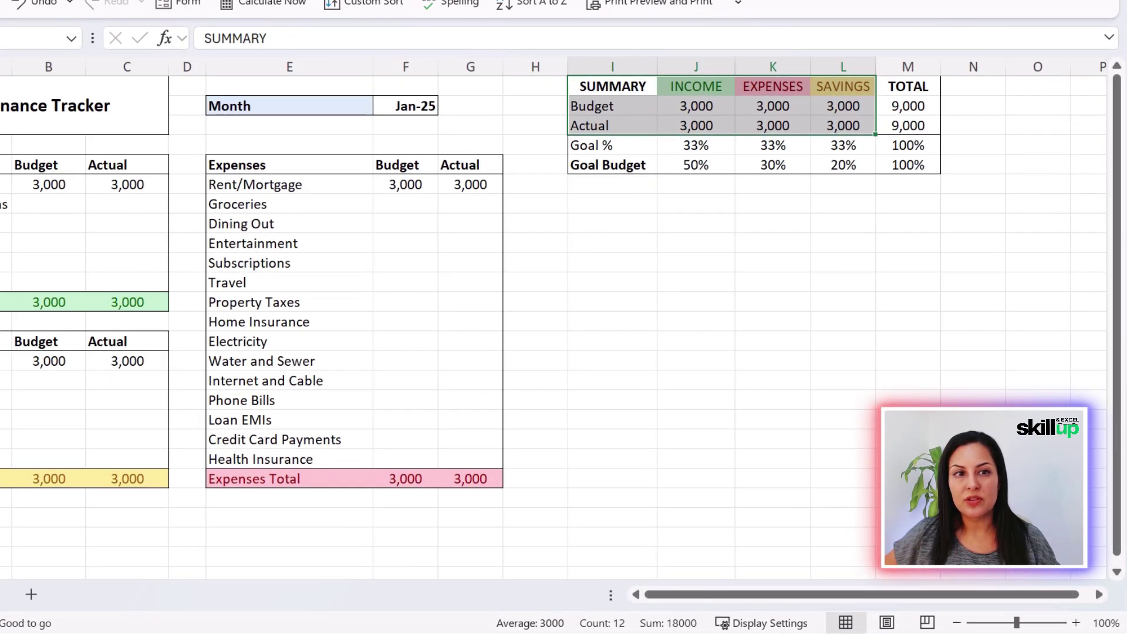
pyautogui.click(135, 0)
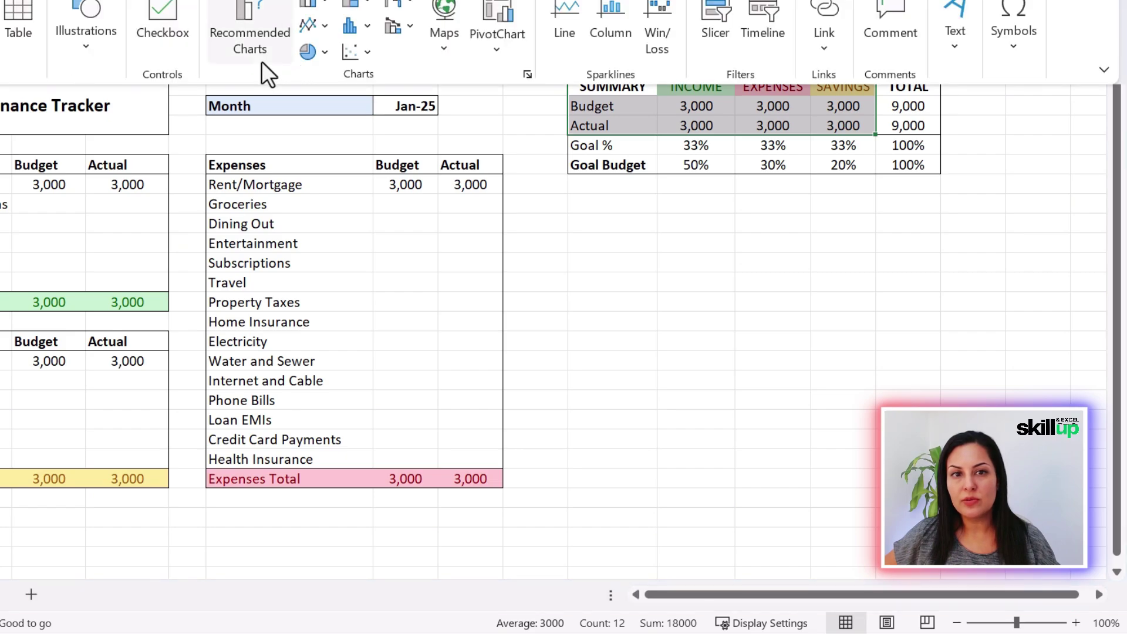
pyautogui.click(256, 39)
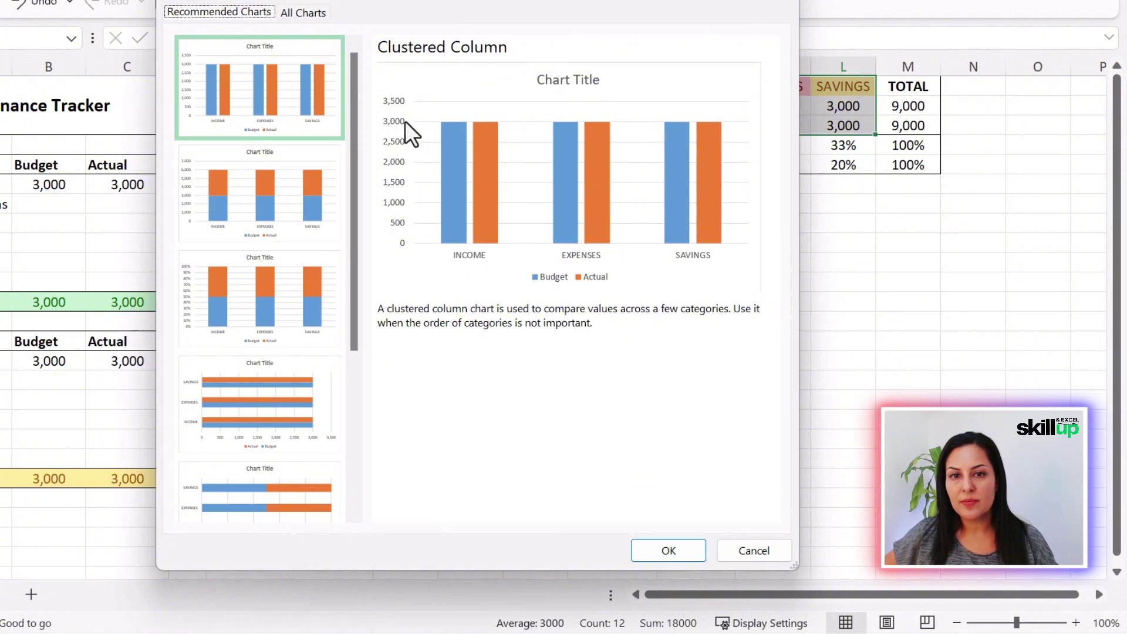
pyautogui.click(227, 84)
pyautogui.doubleClick(227, 84)
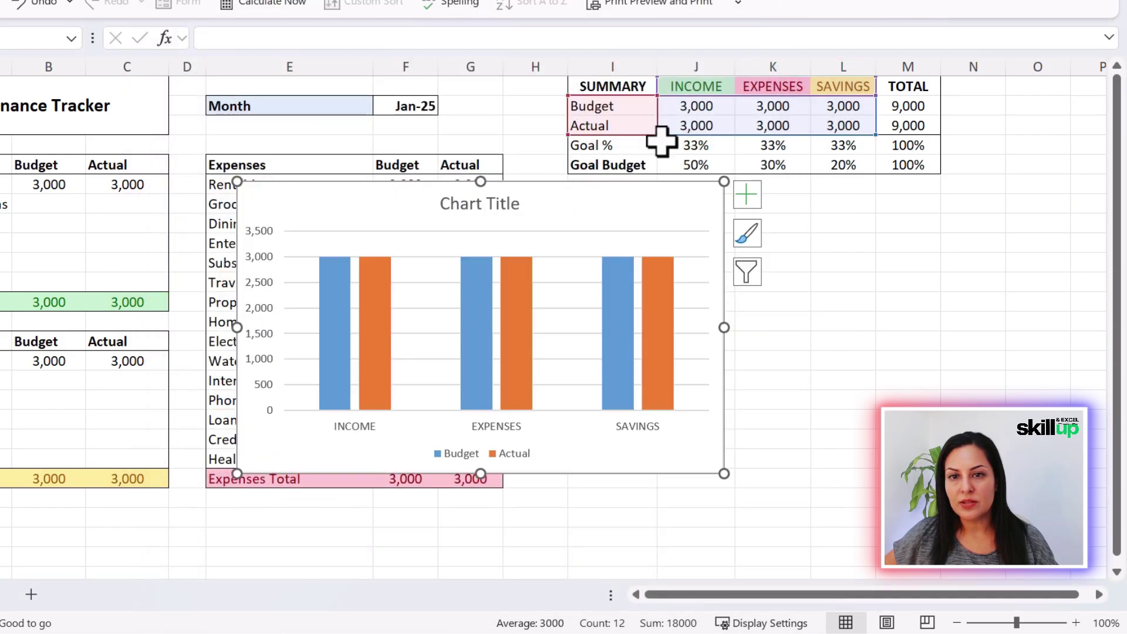
# Step: Move the chart below the summary table and recolor it with the colorful palette that starts with green and blue
pyautogui.moveTo(557, 190); pyautogui.dragTo(880, 203)
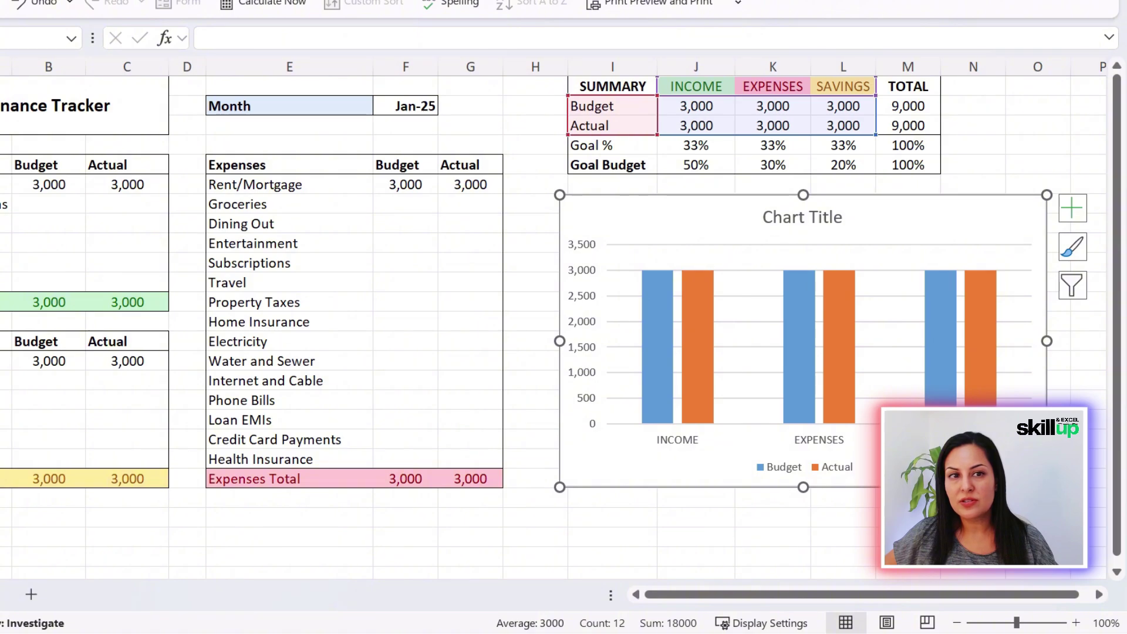
pyautogui.click(15, 4)
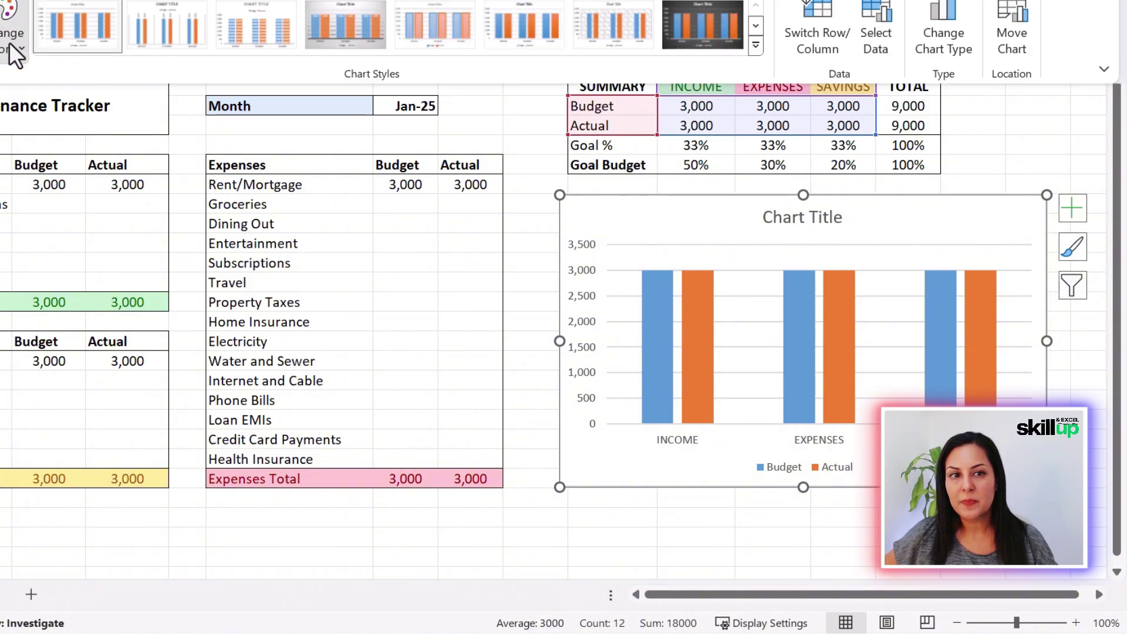
pyautogui.click(10, 43)
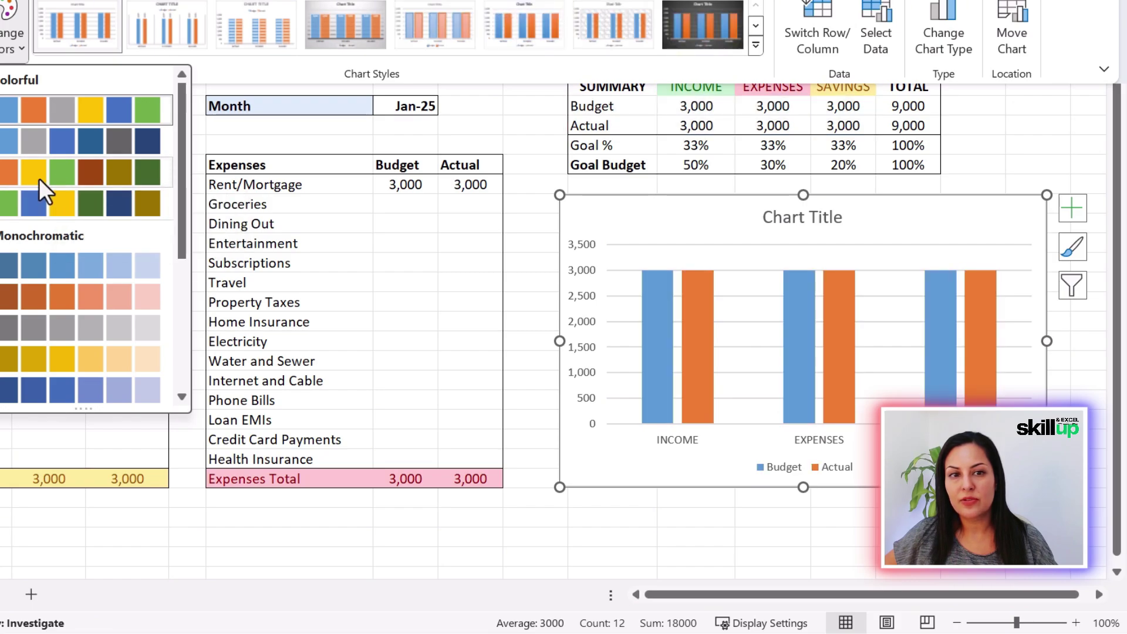
pyautogui.click(9, 202)
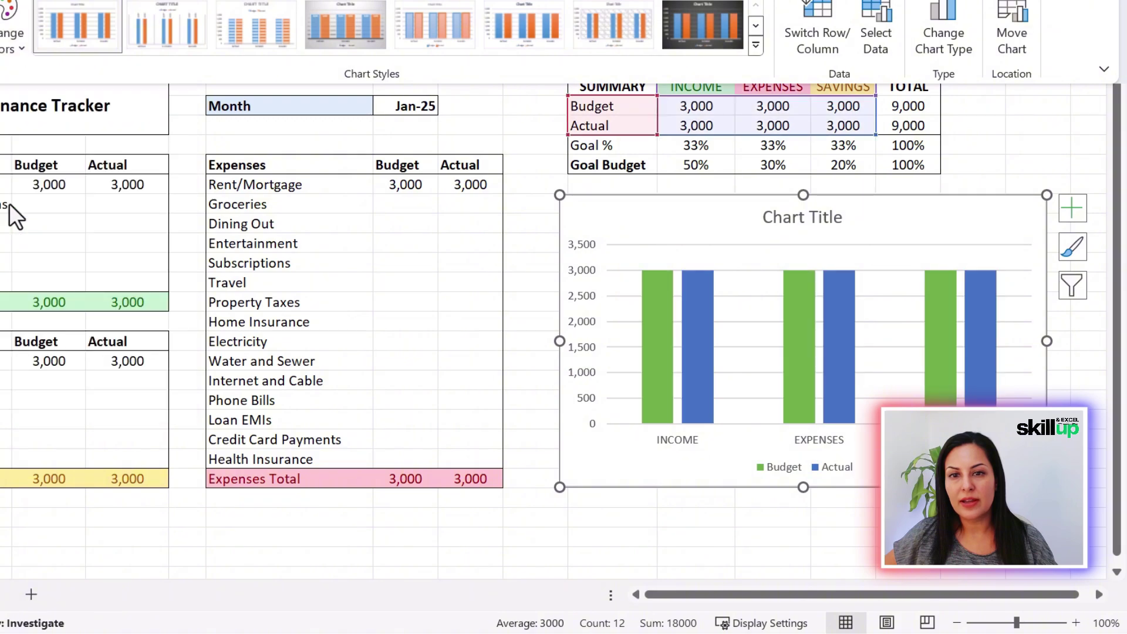
pyautogui.click(840, 213)
pyautogui.click(818, 216)
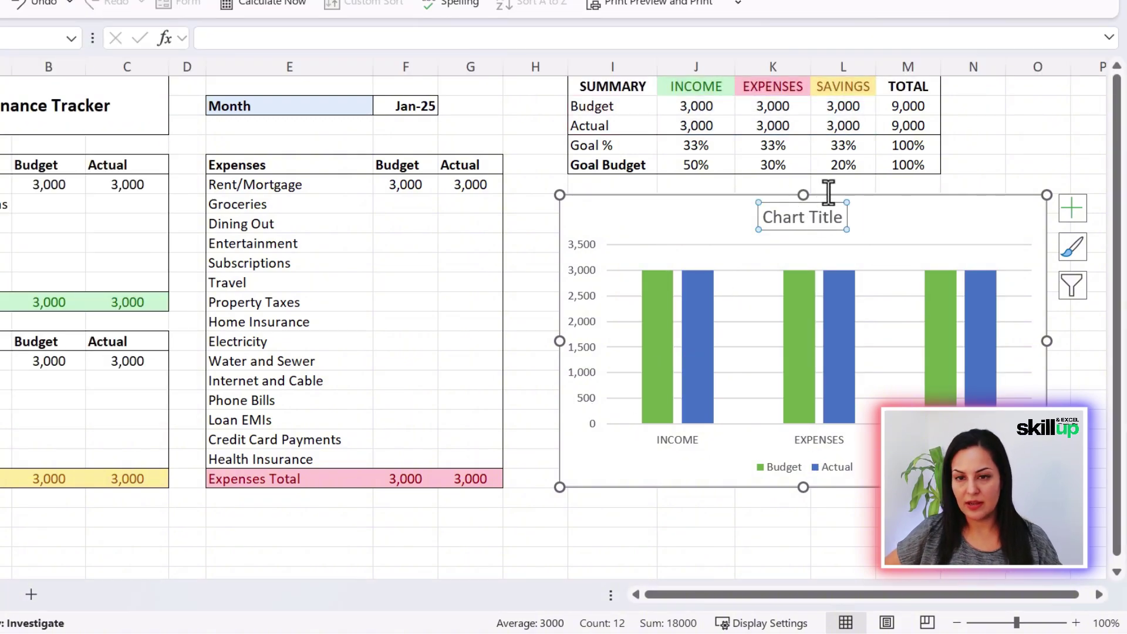
pyautogui.press('Escape')
pyautogui.press('Delete')
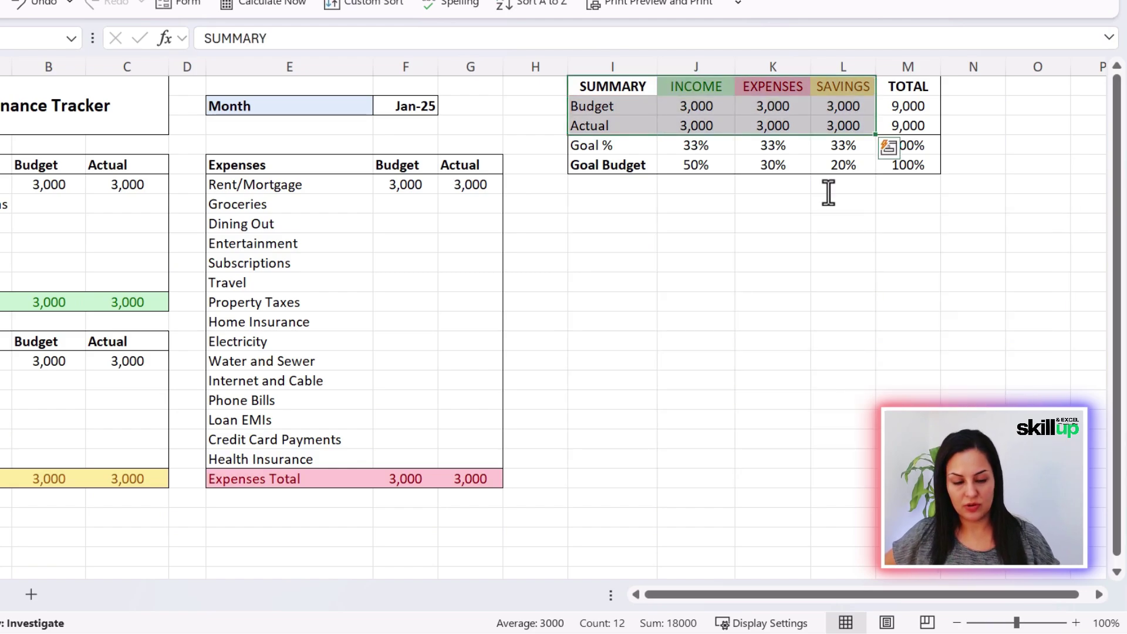
pyautogui.hotkey('ctrl', 'z')
# Step: Replace the chart's placeholder title with "Budget vs Actual" and deselect the chart
pyautogui.click(808, 218)
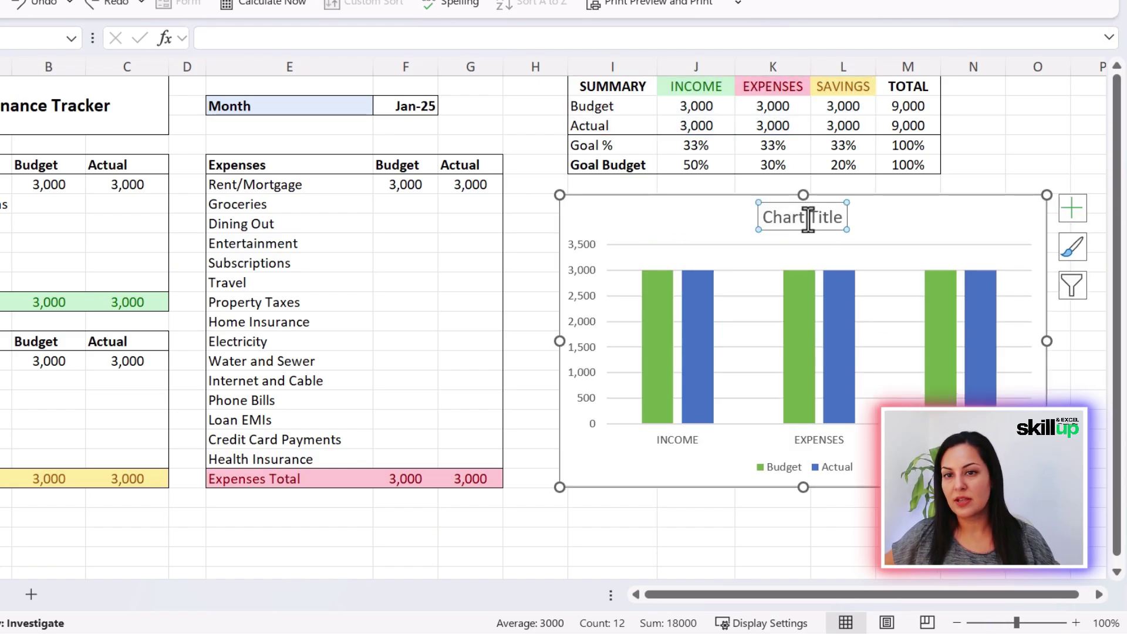
pyautogui.moveTo(829, 223); pyautogui.dragTo(752, 219)
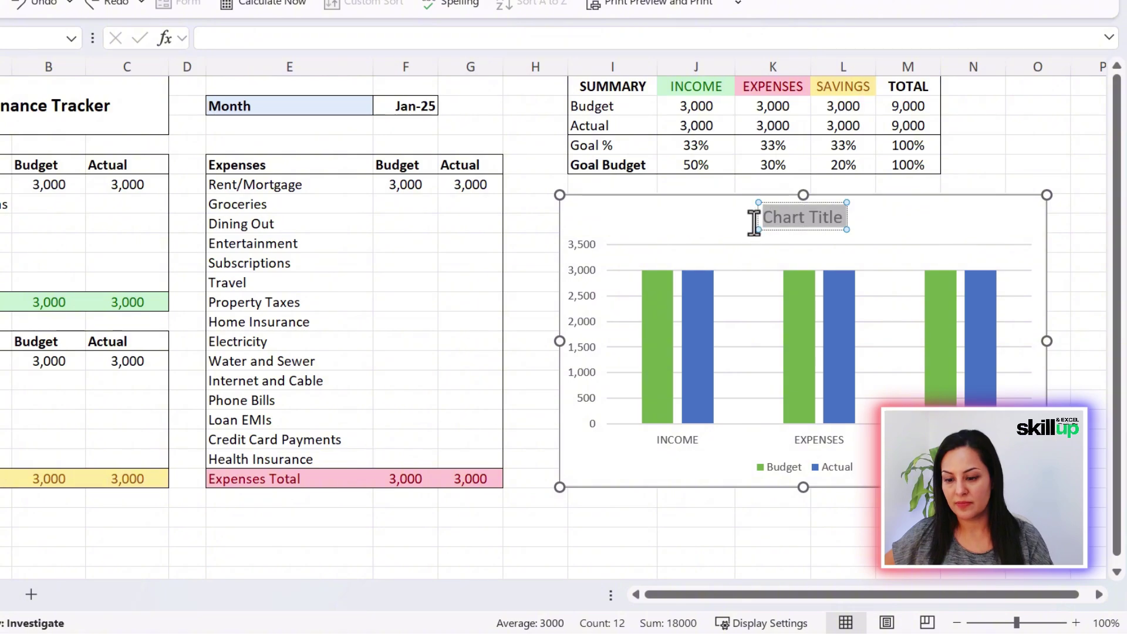
pyautogui.press('BackSpace')
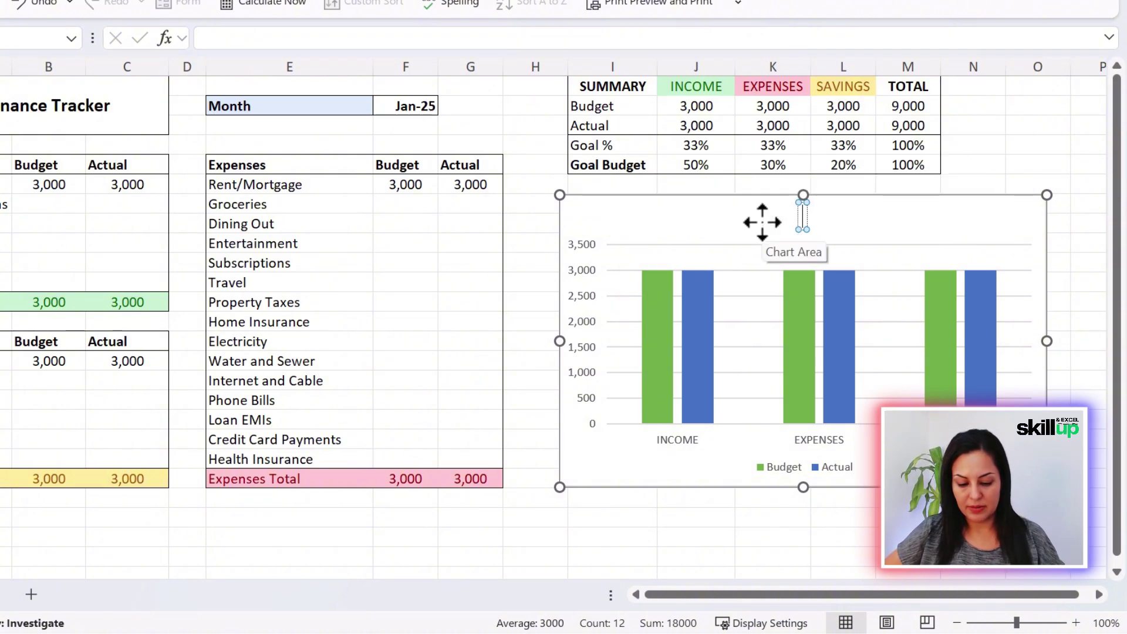
pyautogui.write('Budget vs')
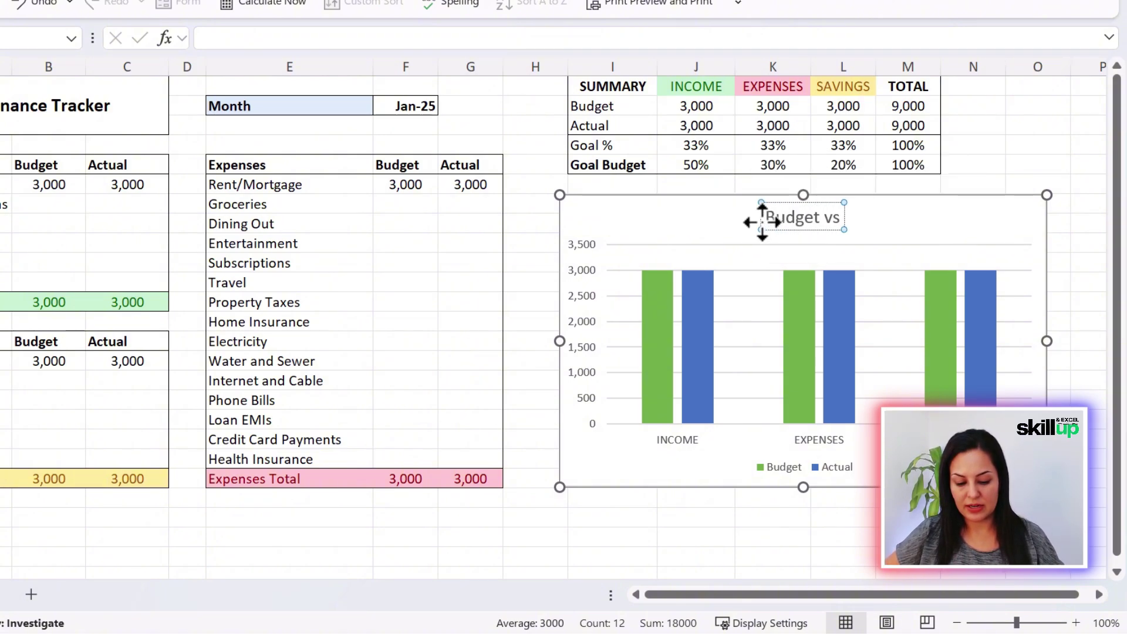
pyautogui.write(' Actua')
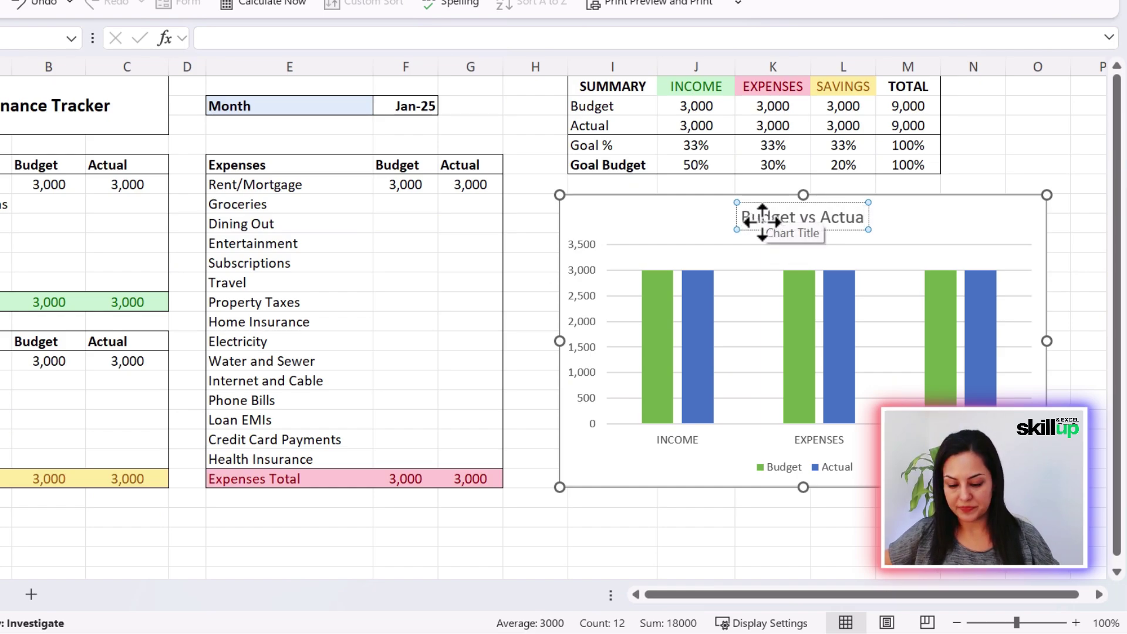
pyautogui.write('l')
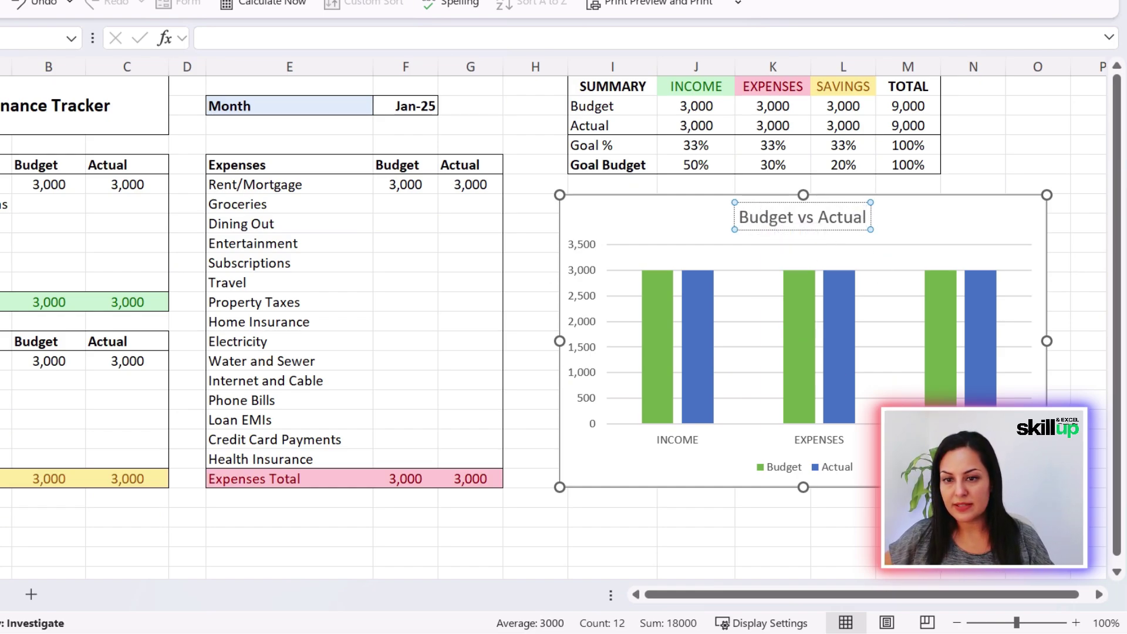
pyautogui.click(892, 516)
pyautogui.click(716, 242)
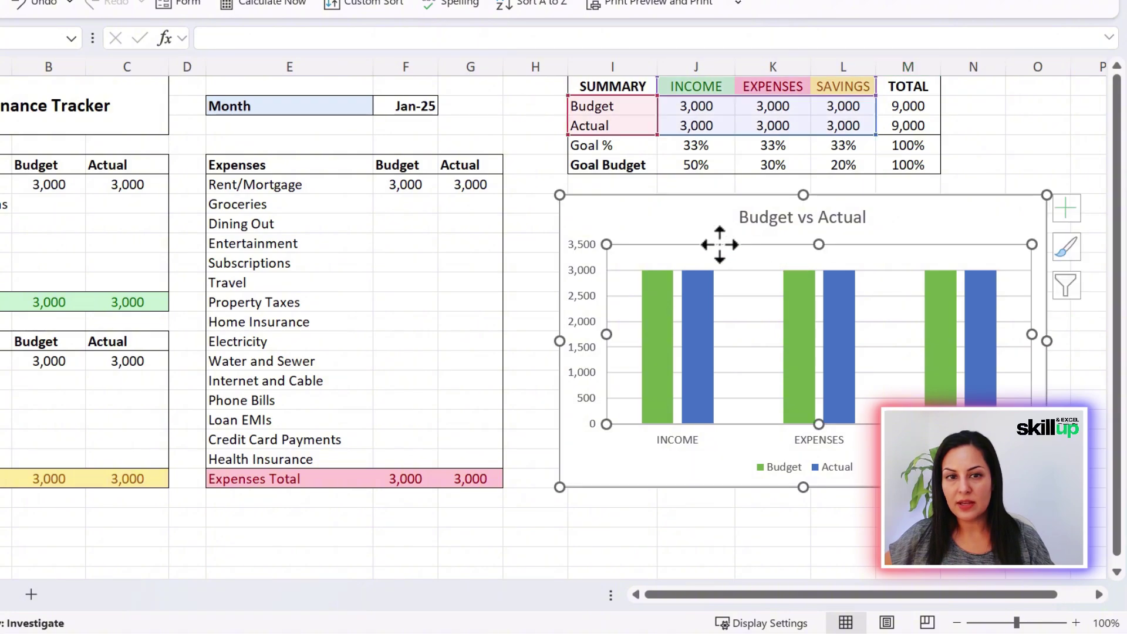
pyautogui.click(997, 151)
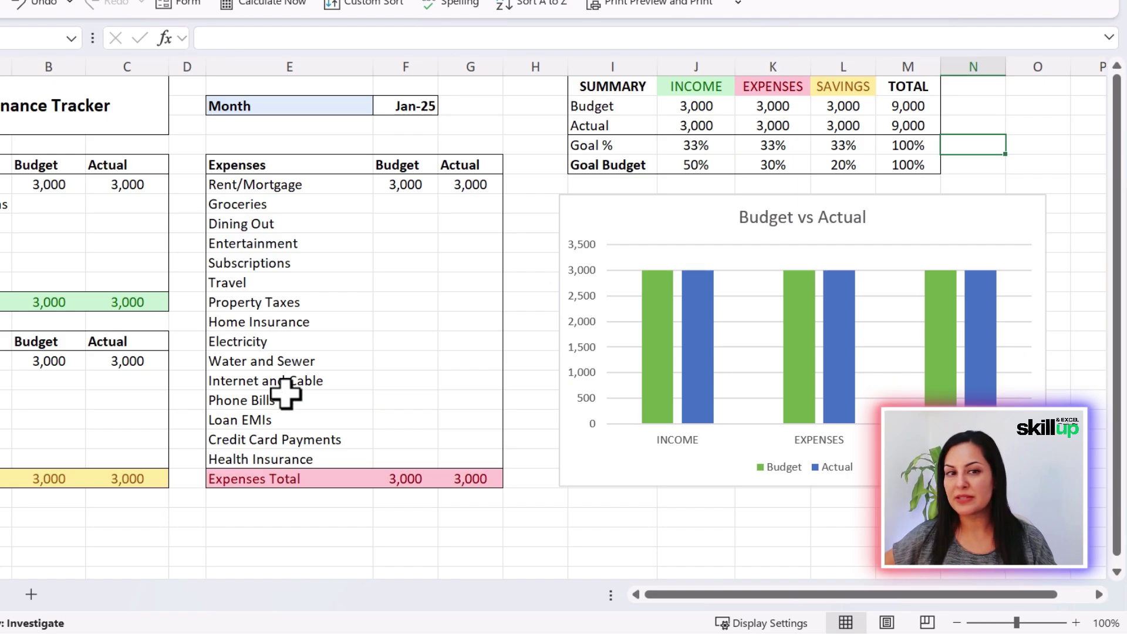
# Step: Paste Income budgets 6,000, 200, 1,800, 500 and 100 and actuals 6,000, 200, 2,000, 500 and 300 into B6:C10
pyautogui.click(48, 184)
pyautogui.hotkey('ctrl', 'c')
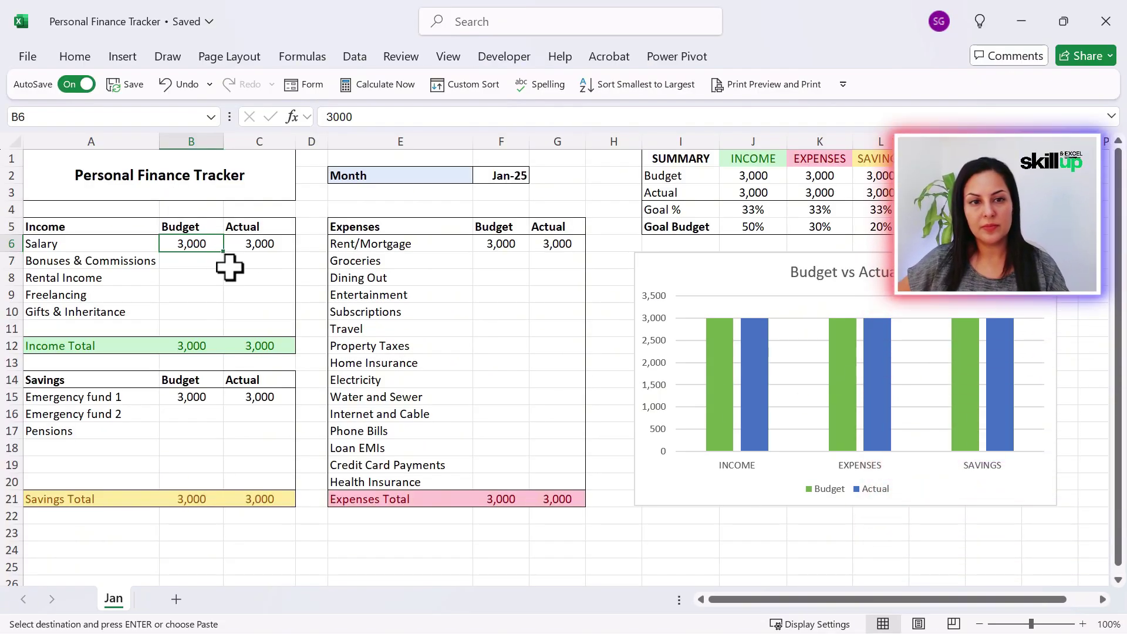
pyautogui.hotkey('ctrl', 'v')
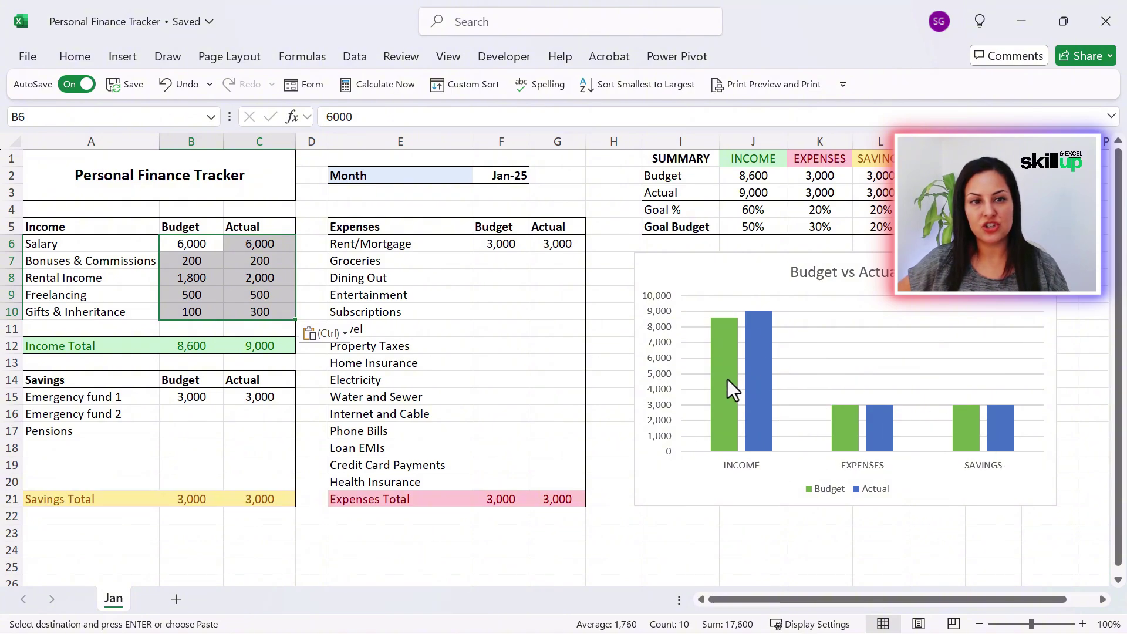
# Step: Set Emergency fund 1 in the Savings table to a 1,000 budget and a 500 actual amount
pyautogui.click(182, 396)
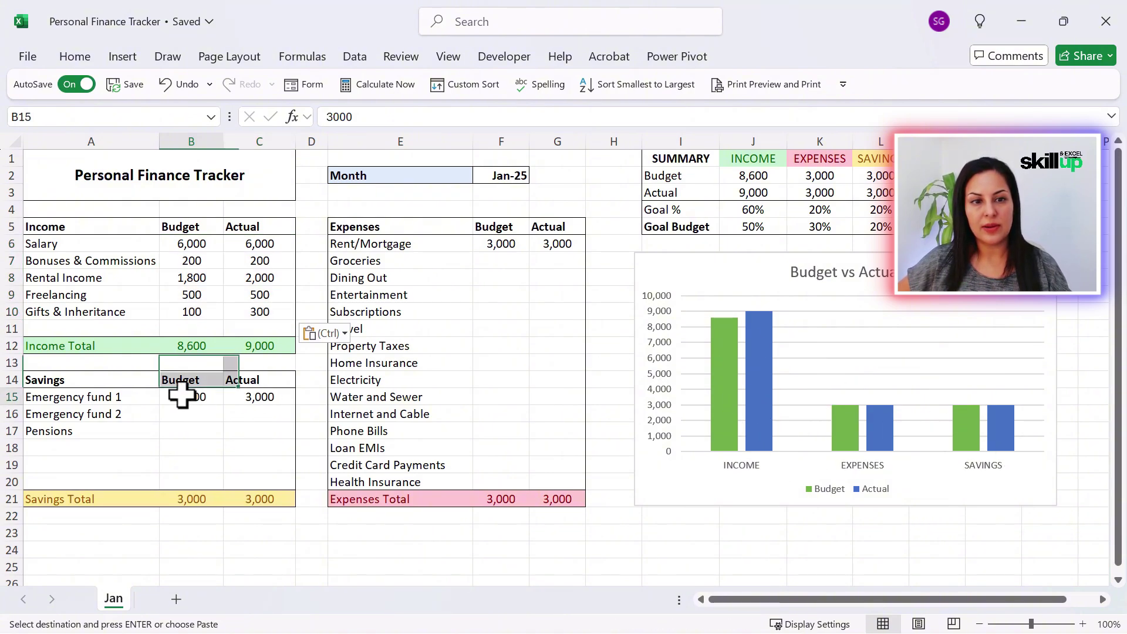
pyautogui.click(209, 413)
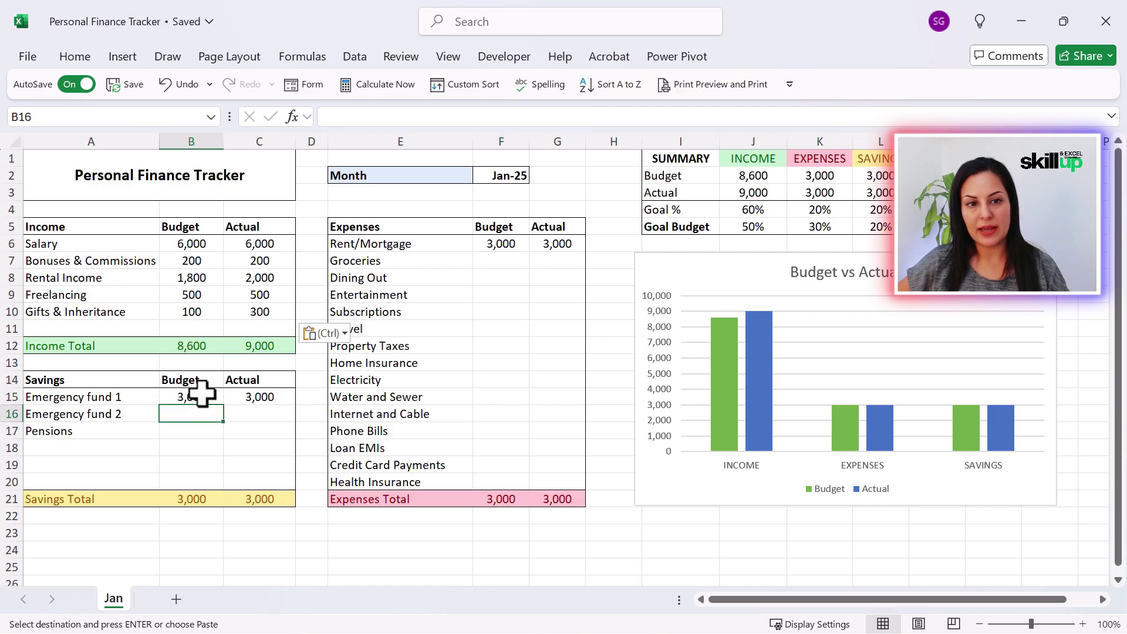
pyautogui.click(201, 392)
pyautogui.write('1000')
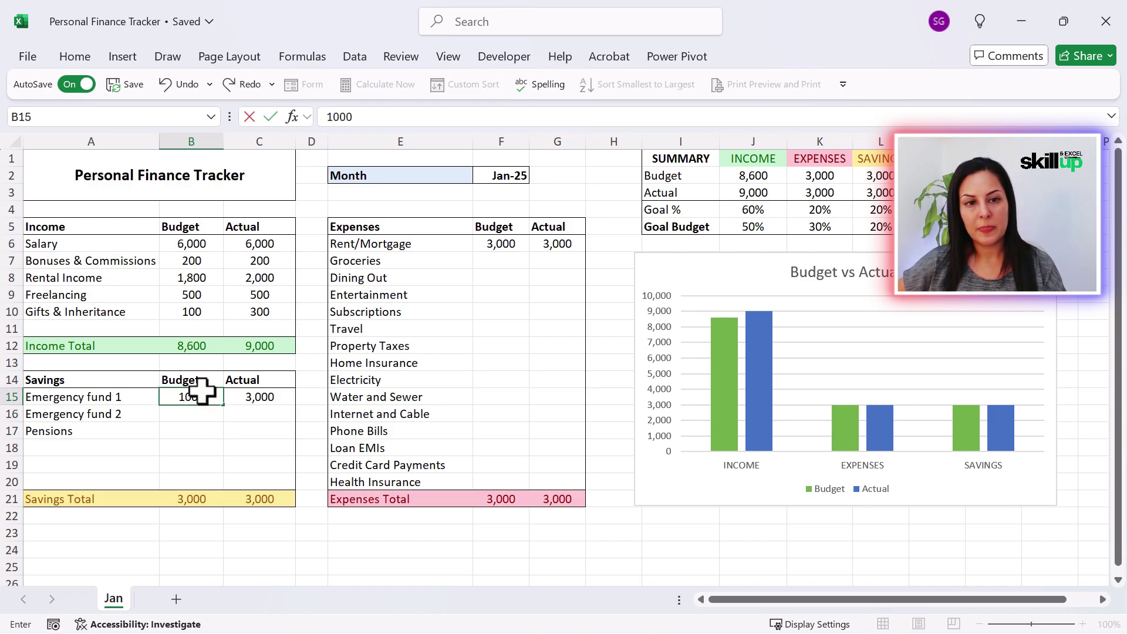
pyautogui.press('Tab')
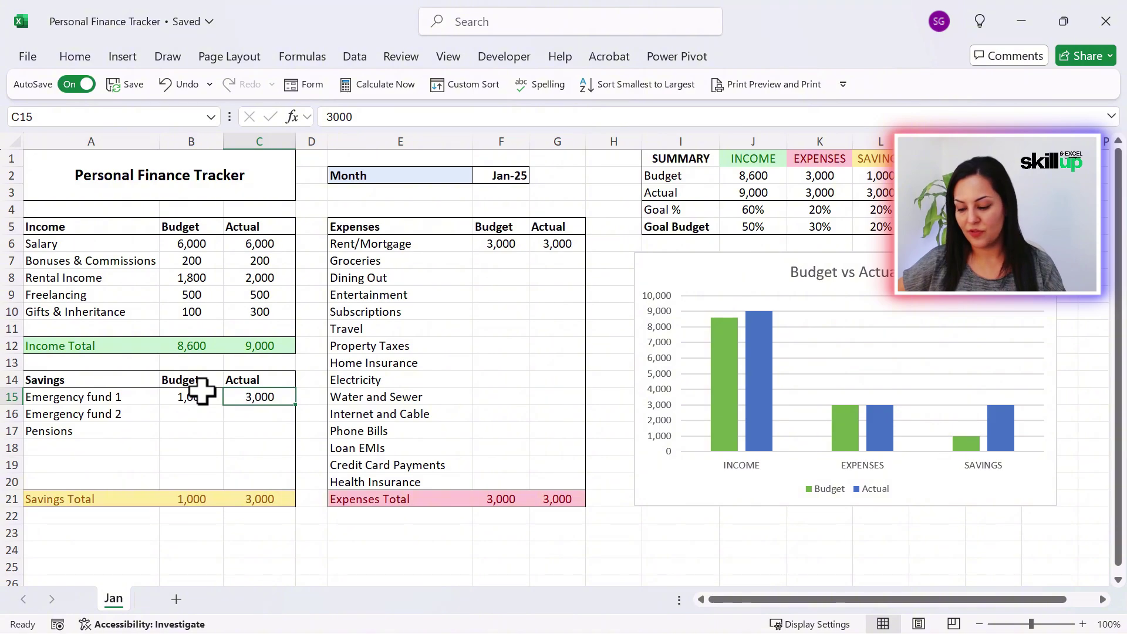
pyautogui.write('2')
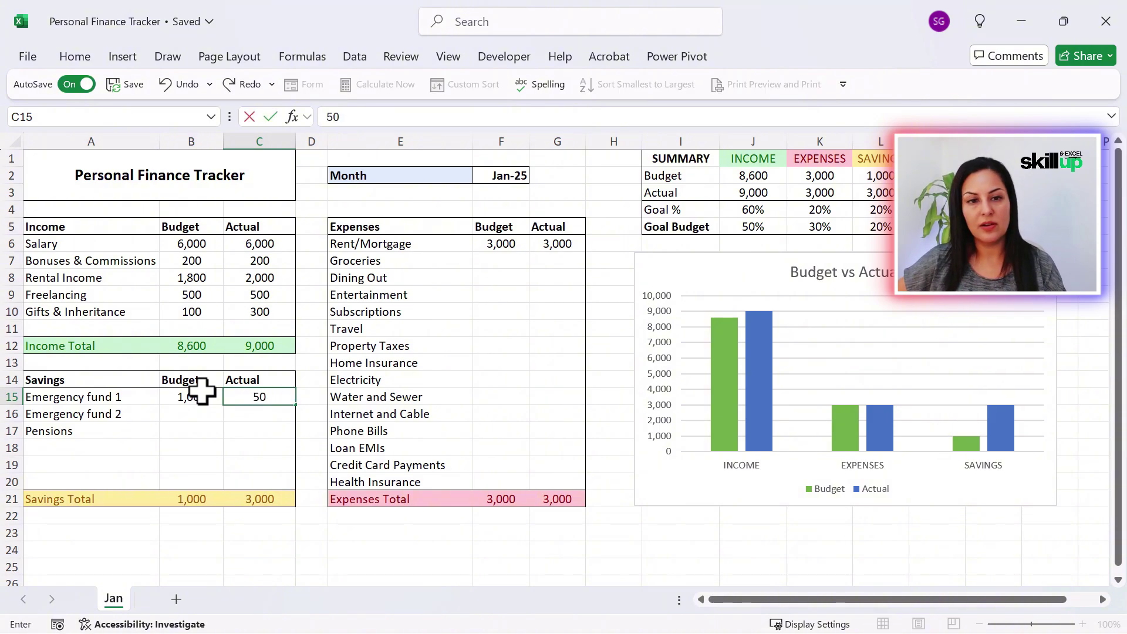
pyautogui.press('Return')
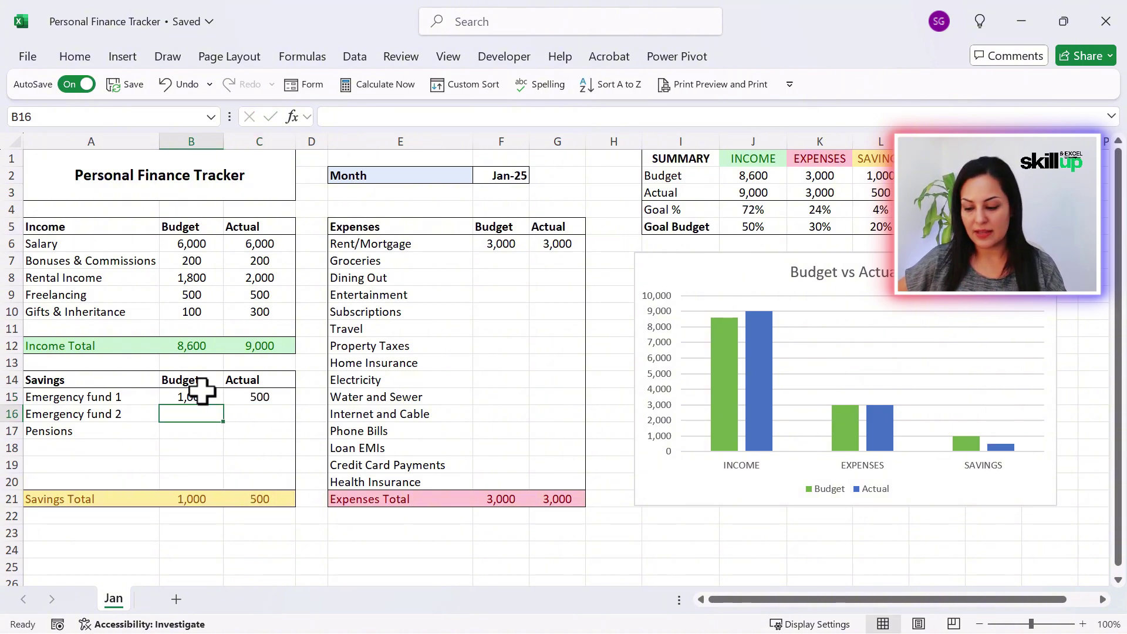
# Step: Enter a 500 budget and 400 actual for Emergency fund 2, and 200 for both Pensions amounts
pyautogui.write('500')
pyautogui.press('Tab')
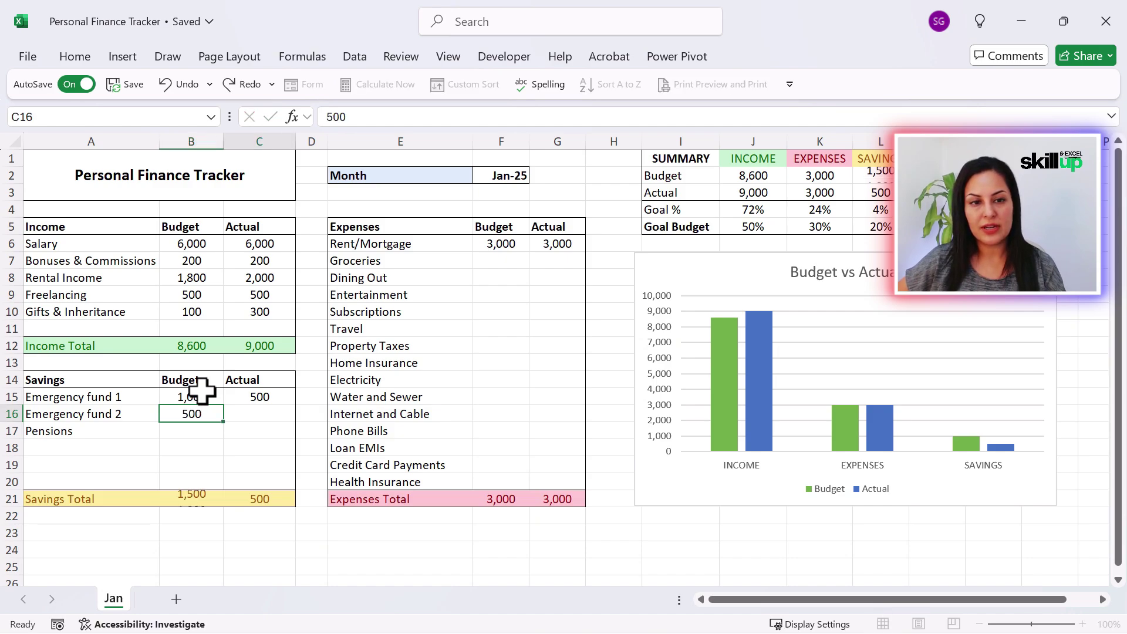
pyautogui.write('400')
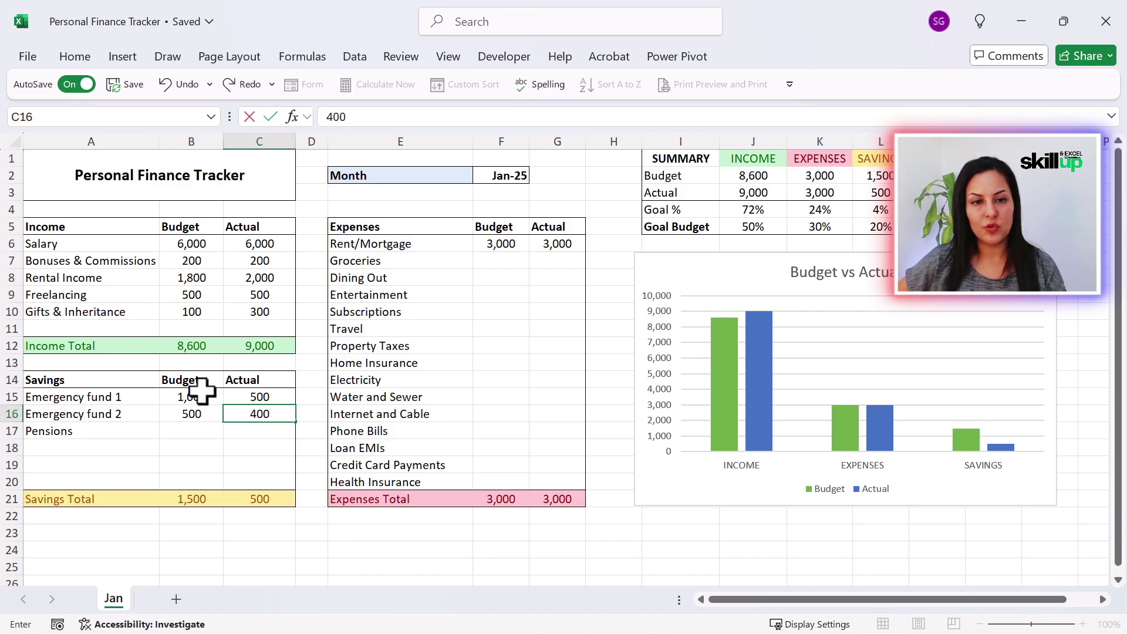
pyautogui.press('Return')
pyautogui.press('Left')
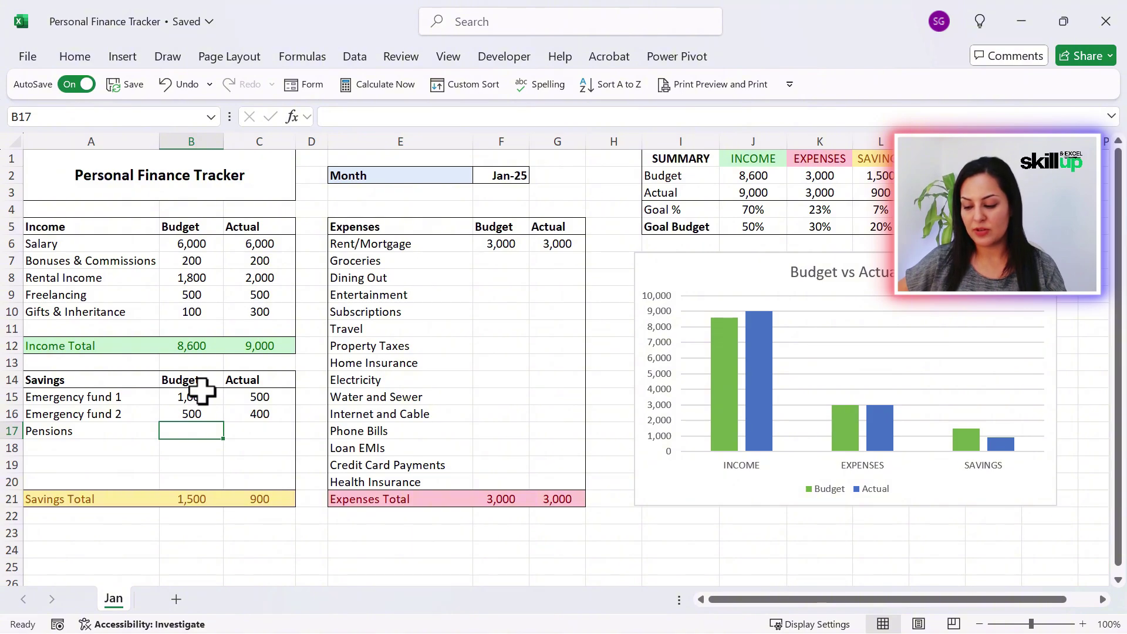
pyautogui.write('200')
pyautogui.press('Tab')
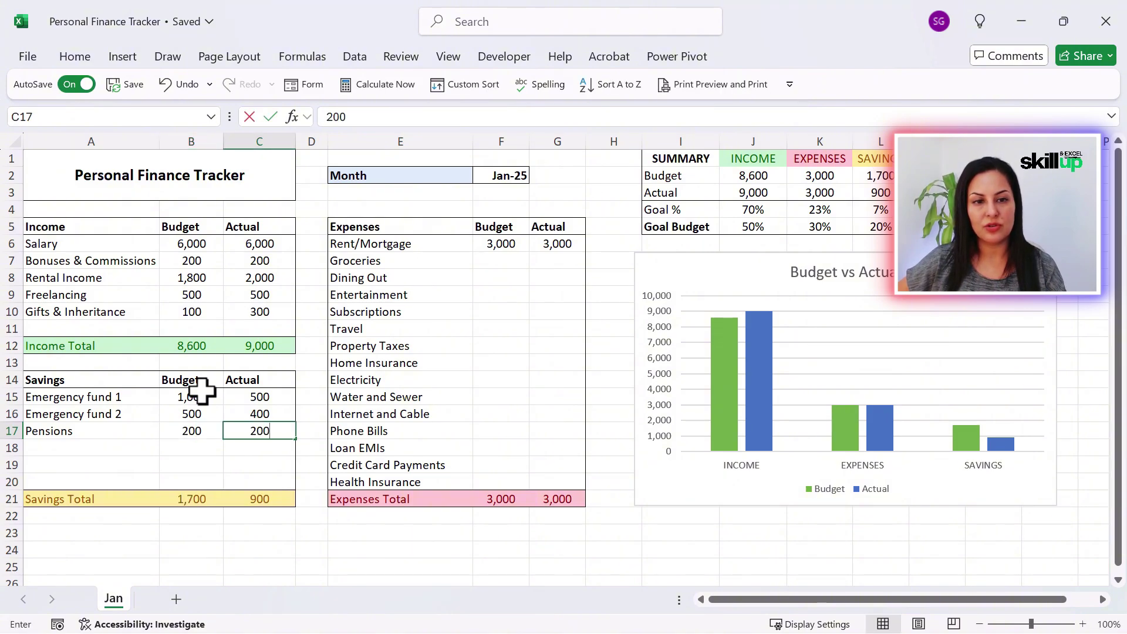
pyautogui.write('200')
pyautogui.press('Return')
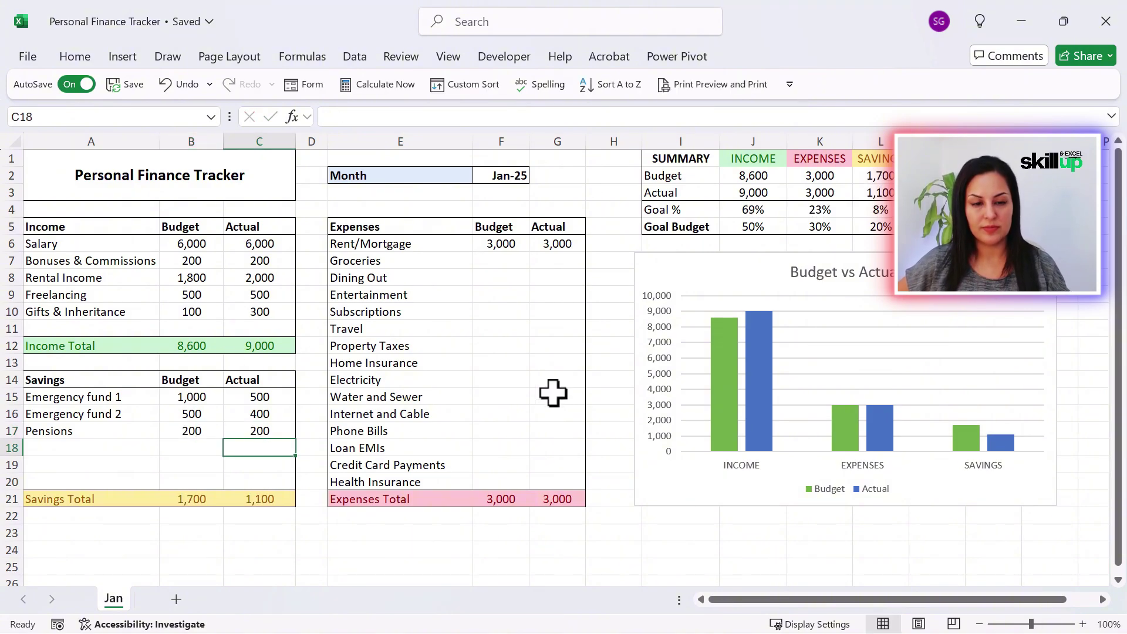
# Step: Paste the prepared budget and actual amounts for Groceries through Health Insurance into F7:G20 of the Expenses table
pyautogui.hotkey('ctrl', 'c')
pyautogui.click(522, 262)
pyautogui.hotkey('ctrl', 'v')
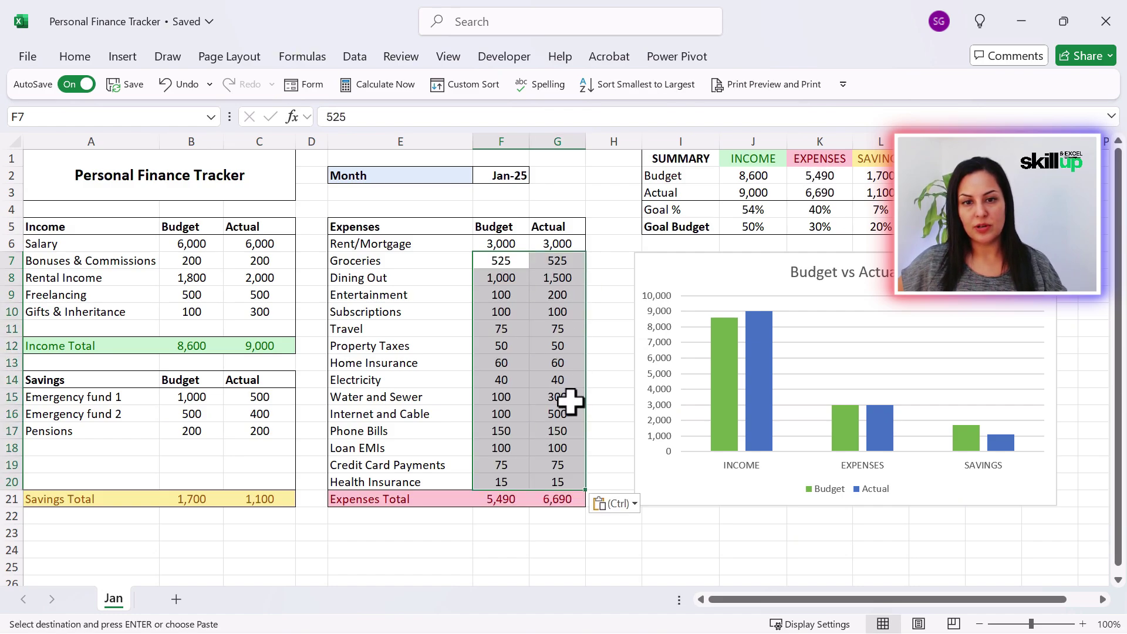
# Step: Set the Rent/Mortgage budget and actual amounts to 1,500 each in the Expenses table
pyautogui.click(497, 243)
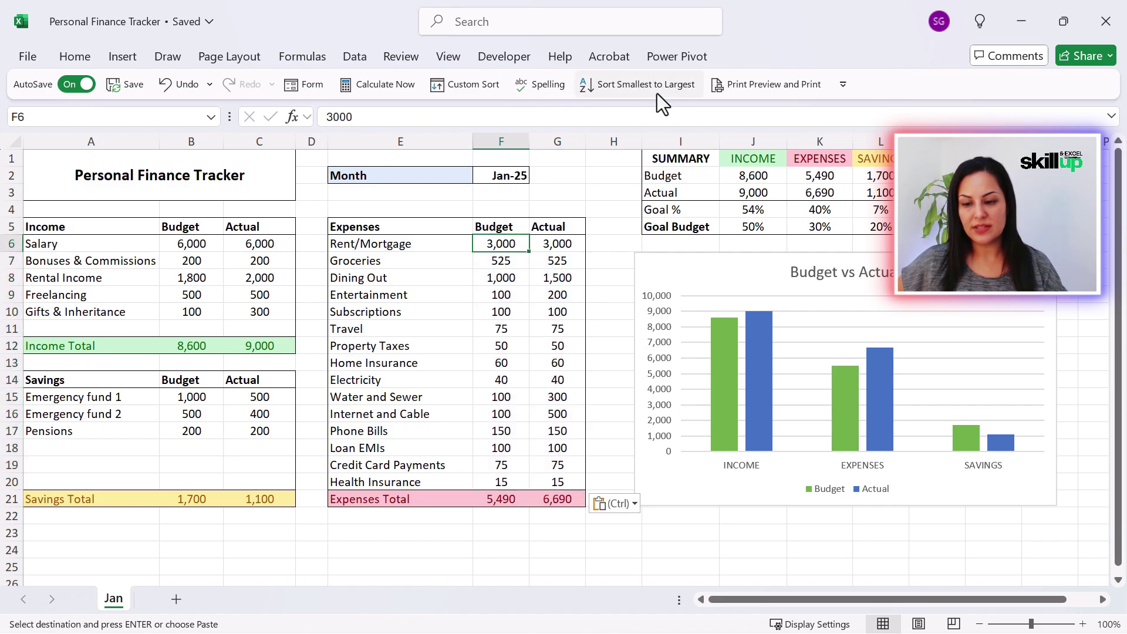
pyautogui.press('Escape')
pyautogui.write('1500')
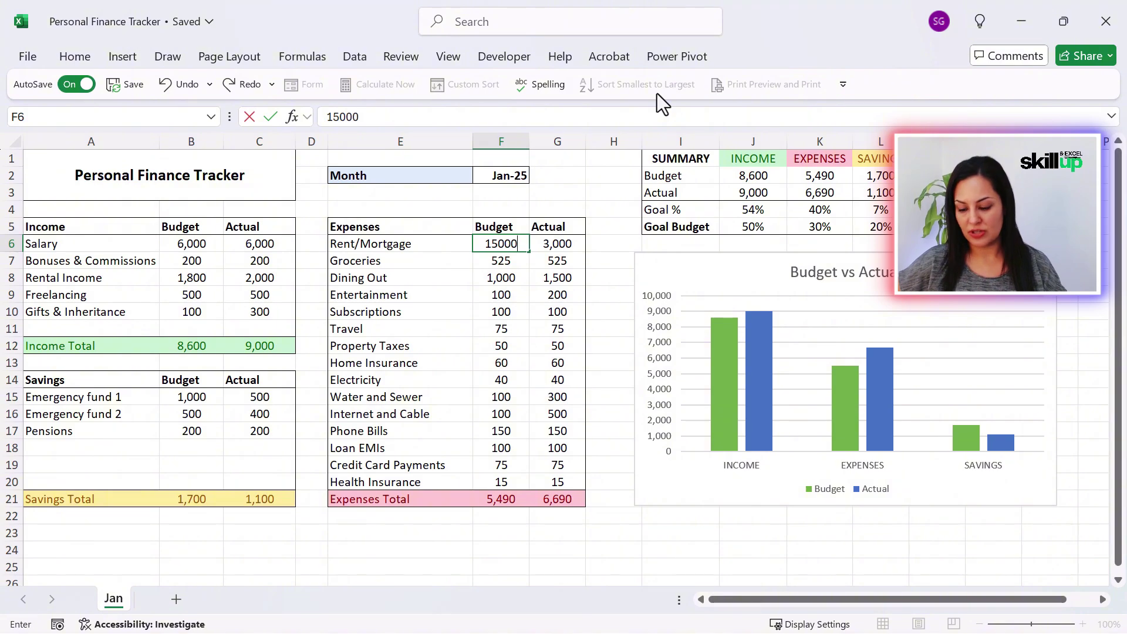
pyautogui.press('BackSpace')
pyautogui.press('Tab')
pyautogui.write('1500')
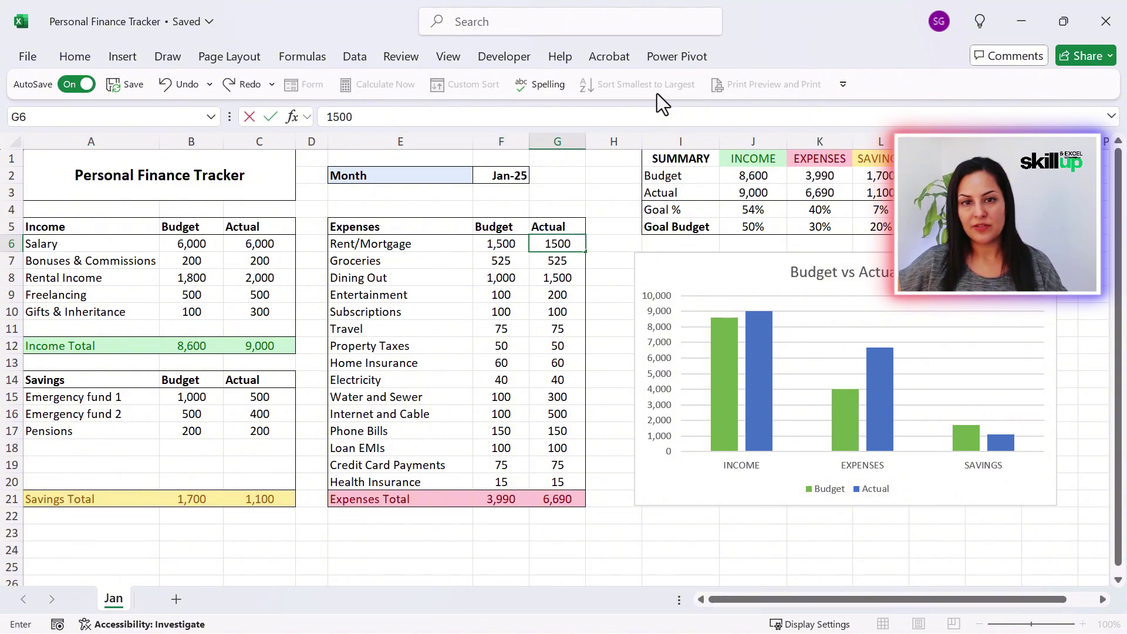
pyautogui.press('Return')
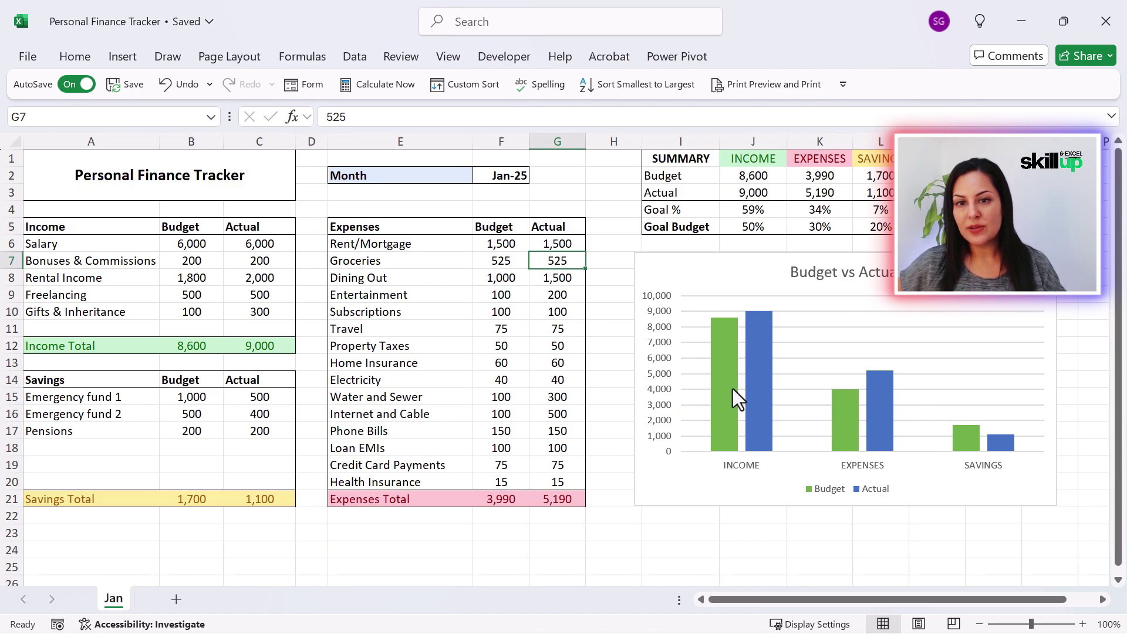
pyautogui.moveTo(731, 384)
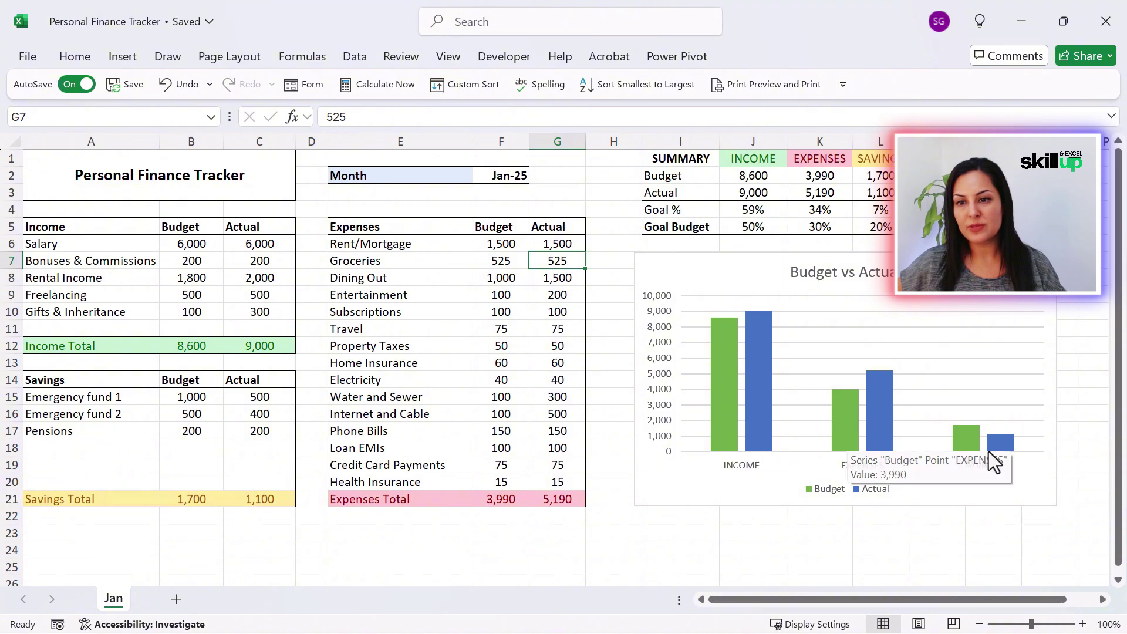
pyautogui.click(1057, 175)
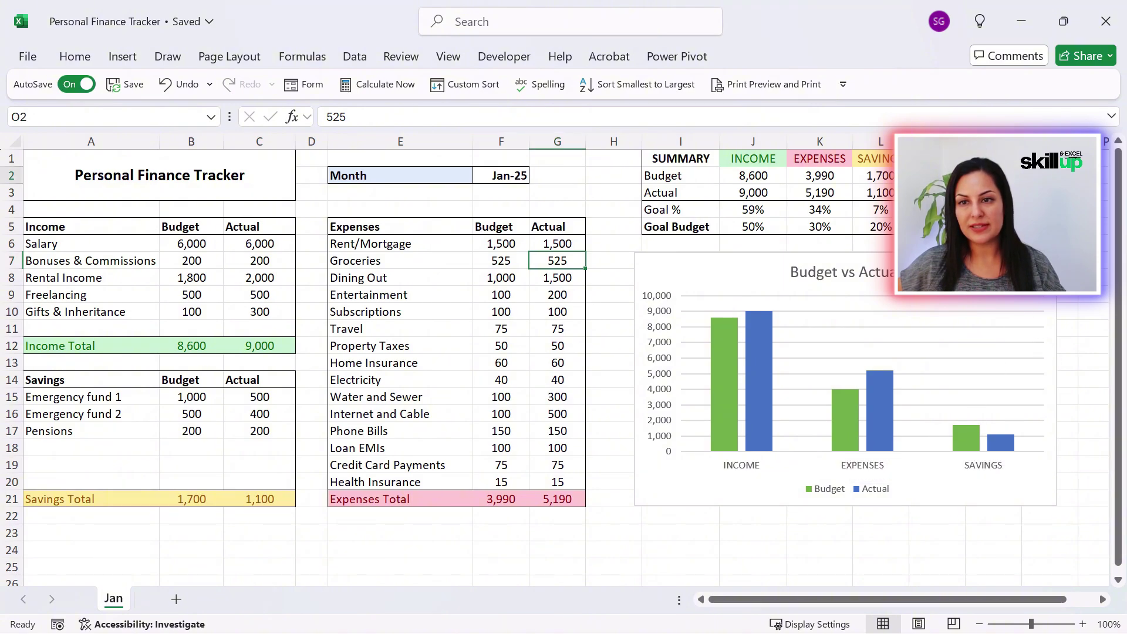
pyautogui.click(557, 244)
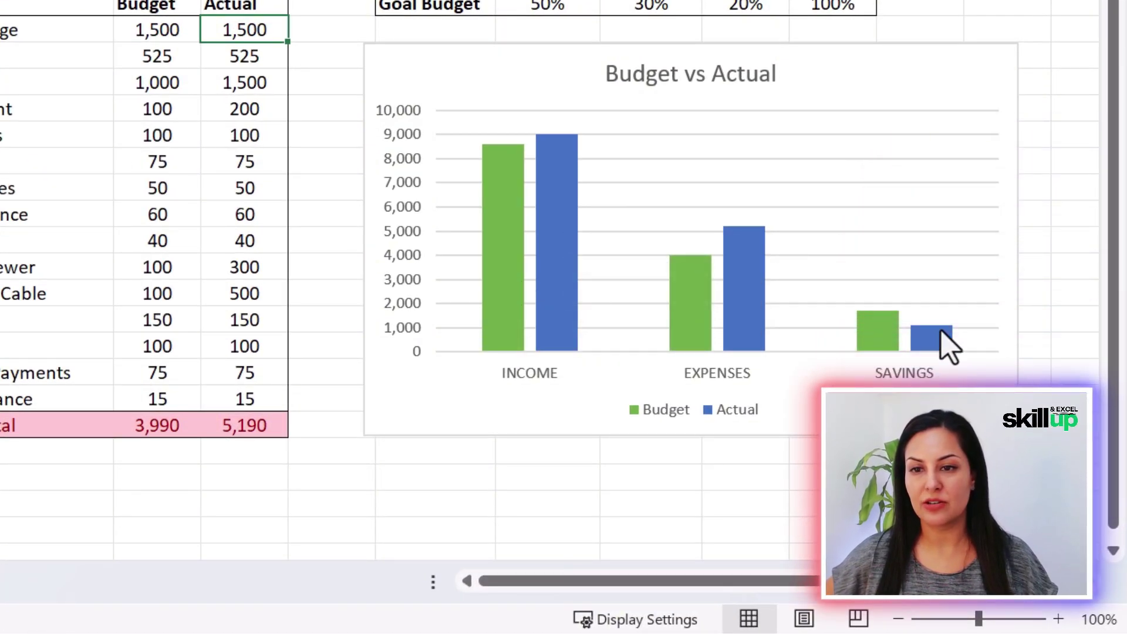
# Step: Shrink the Budget vs Actual chart to about the summary table's width and move it closer beneath the table
pyautogui.click(1001, 156)
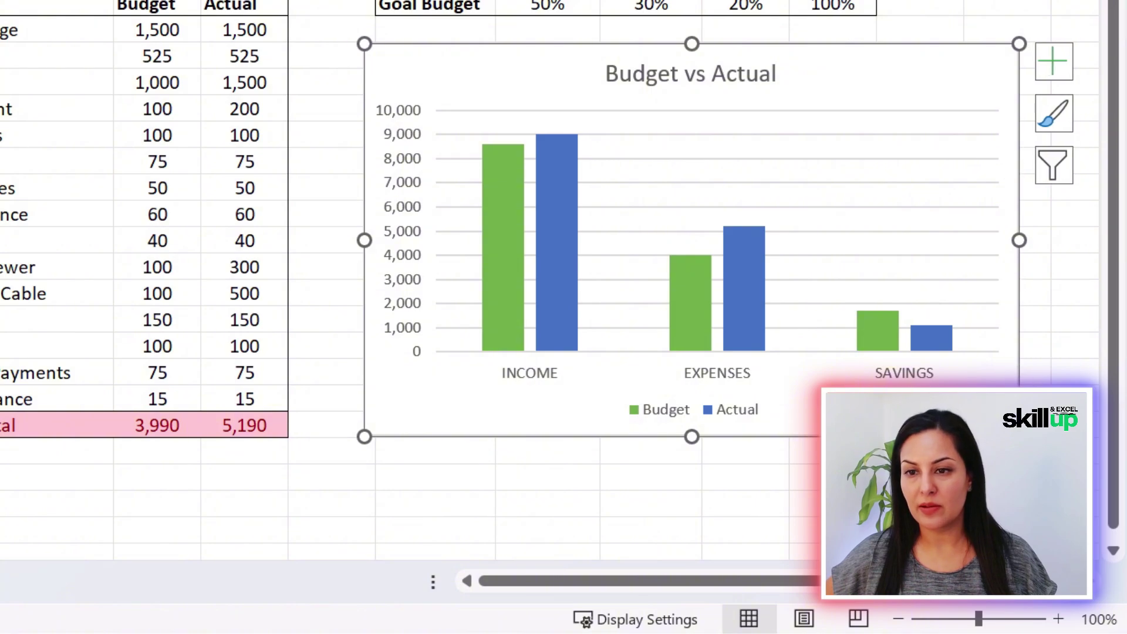
pyautogui.moveTo(1019, 436); pyautogui.dragTo(878, 293)
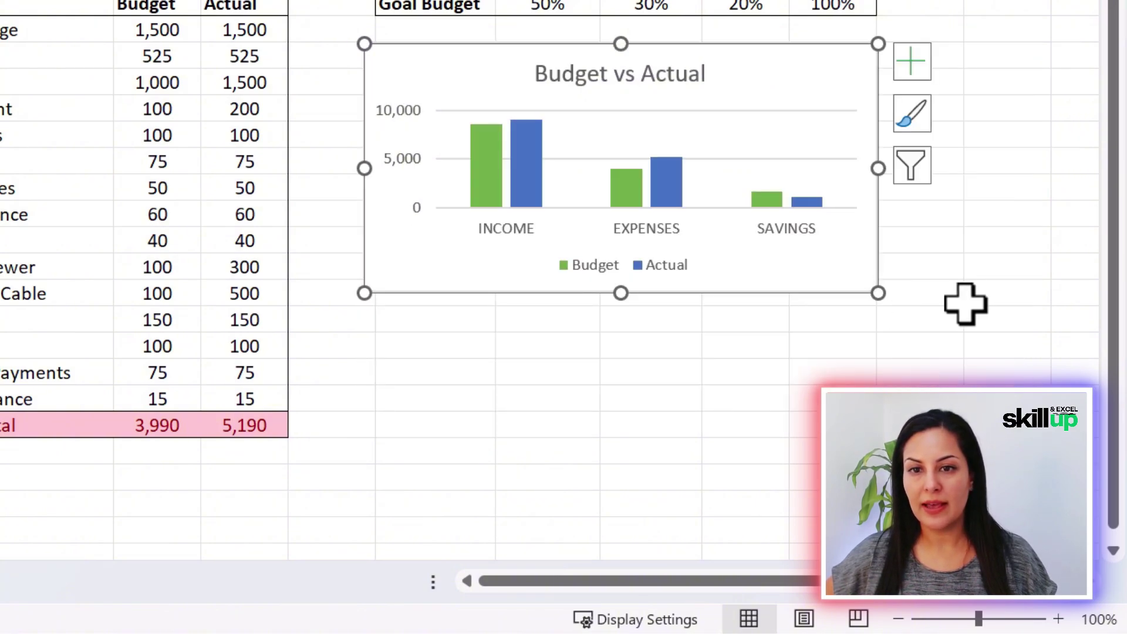
pyautogui.moveTo(769, 70); pyautogui.dragTo(766, 46)
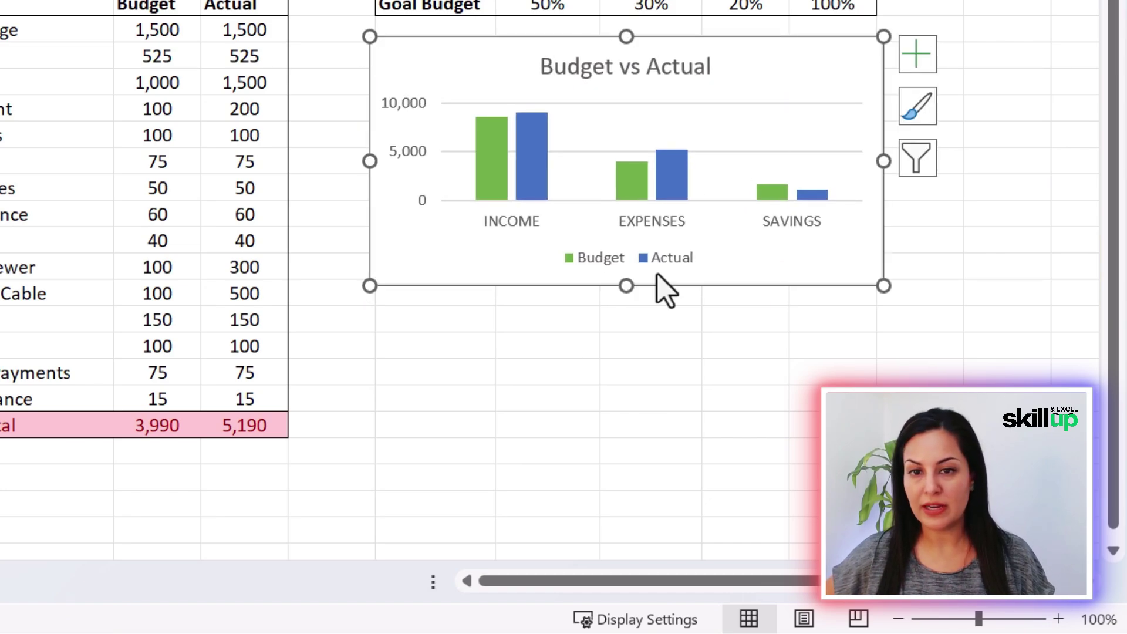
pyautogui.click(410, 320)
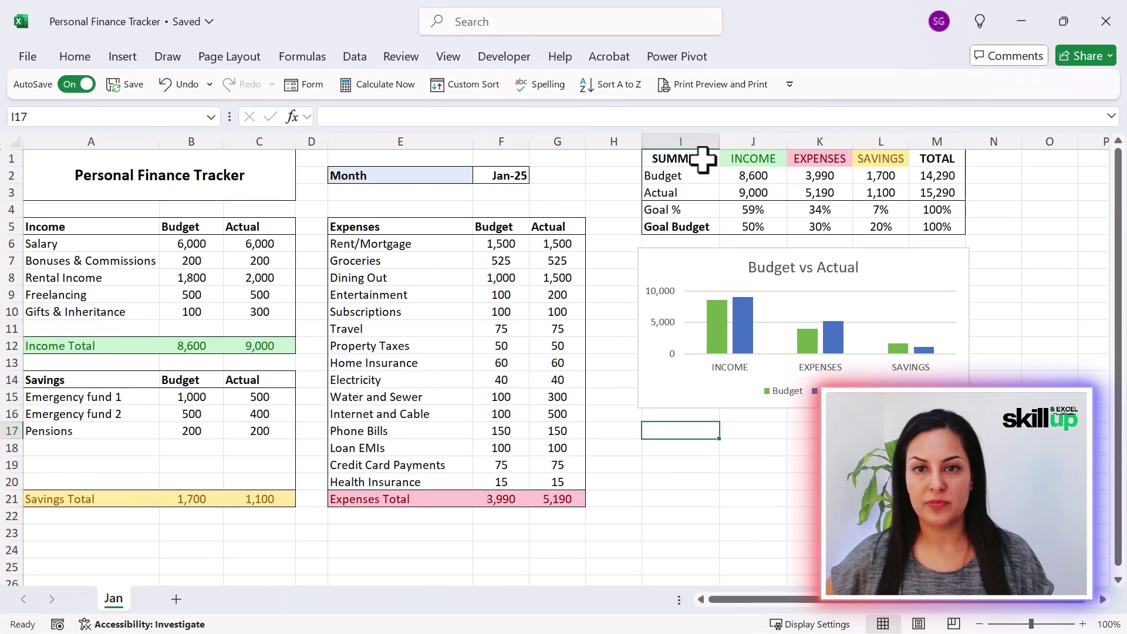
# Step: Insert a doughnut chart from the summary headings I1:L1 and Actual row I3:L3, and place it below the Budget vs Actual chart
pyautogui.click(702, 159)
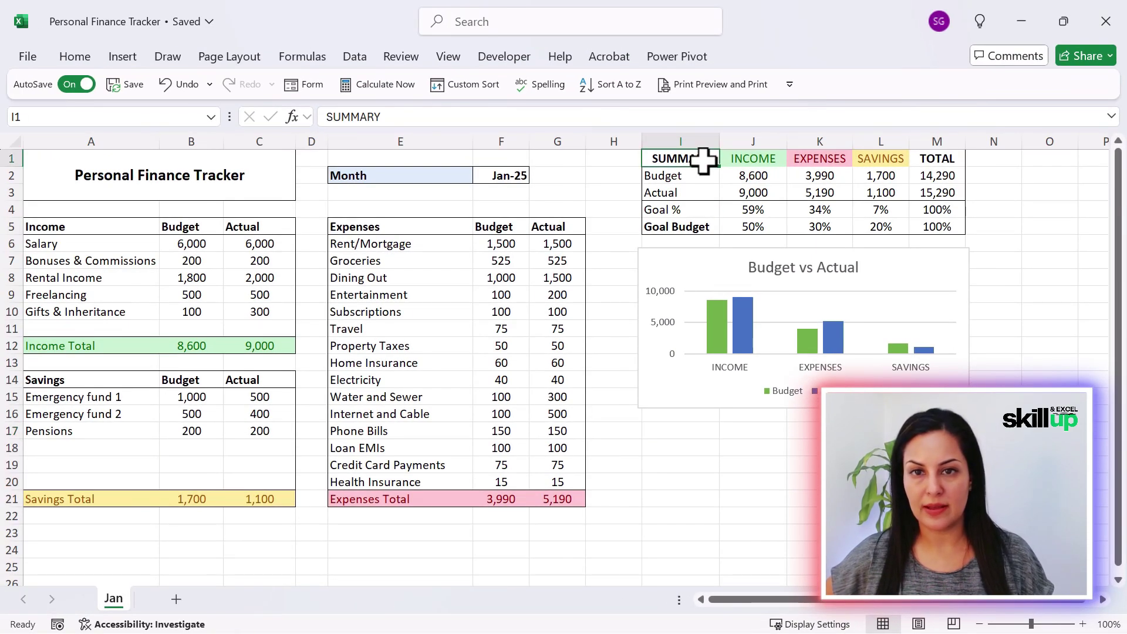
pyautogui.moveTo(702, 159); pyautogui.dragTo(884, 161)
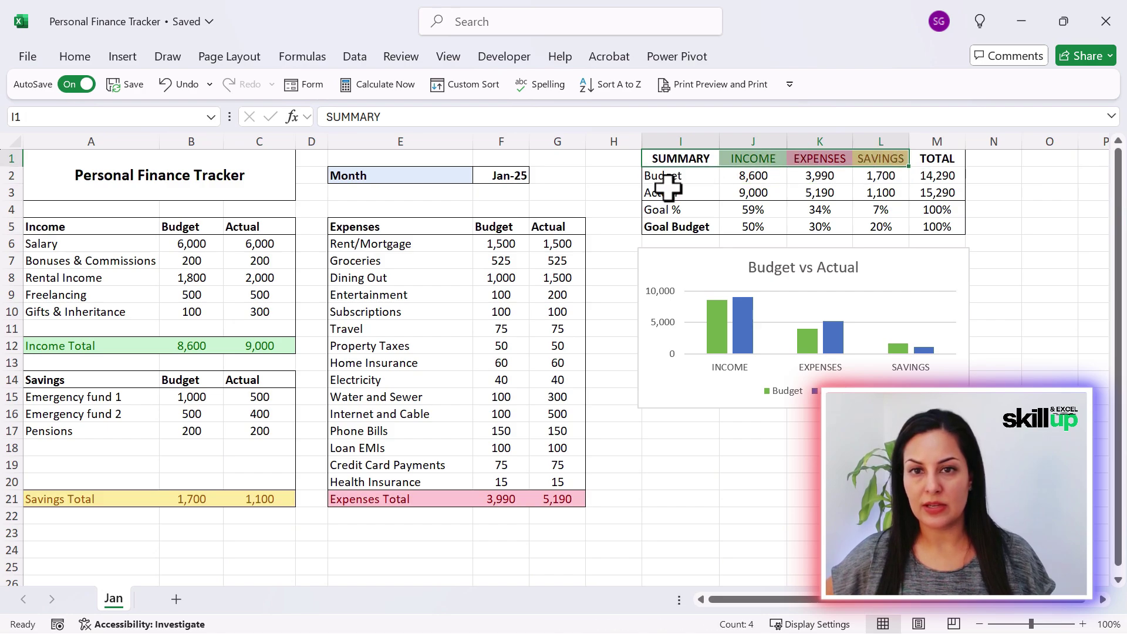
pyautogui.keyDown('ctrl'); pyautogui.moveTo(667, 188); pyautogui.dragTo(880, 192); pyautogui.keyUp('ctrl')
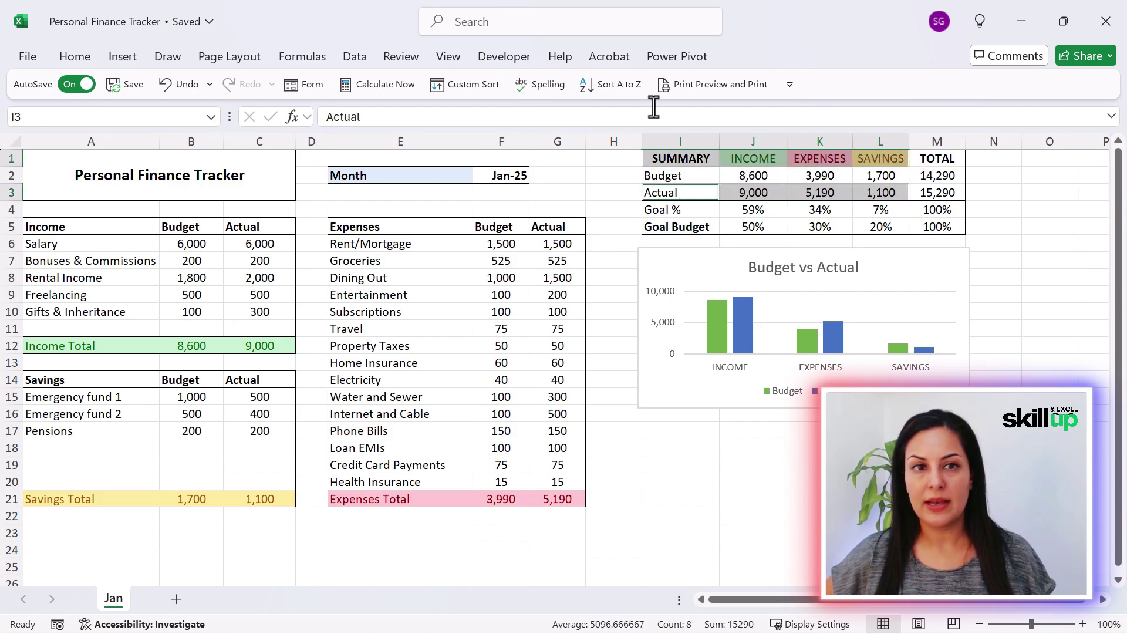
pyautogui.click(123, 59)
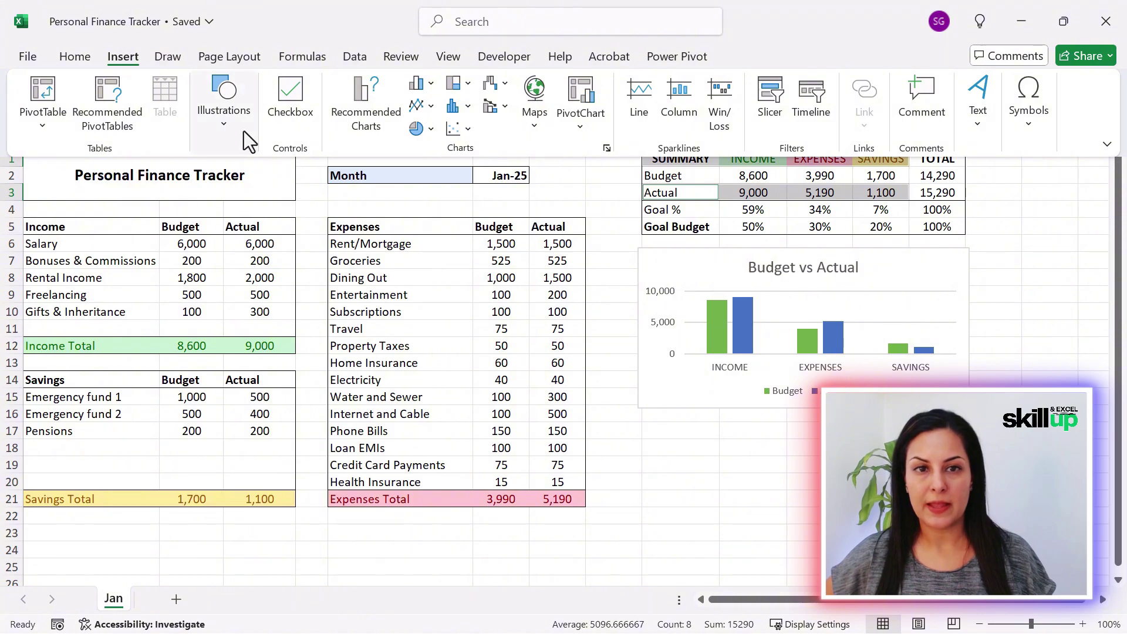
pyautogui.click(421, 129)
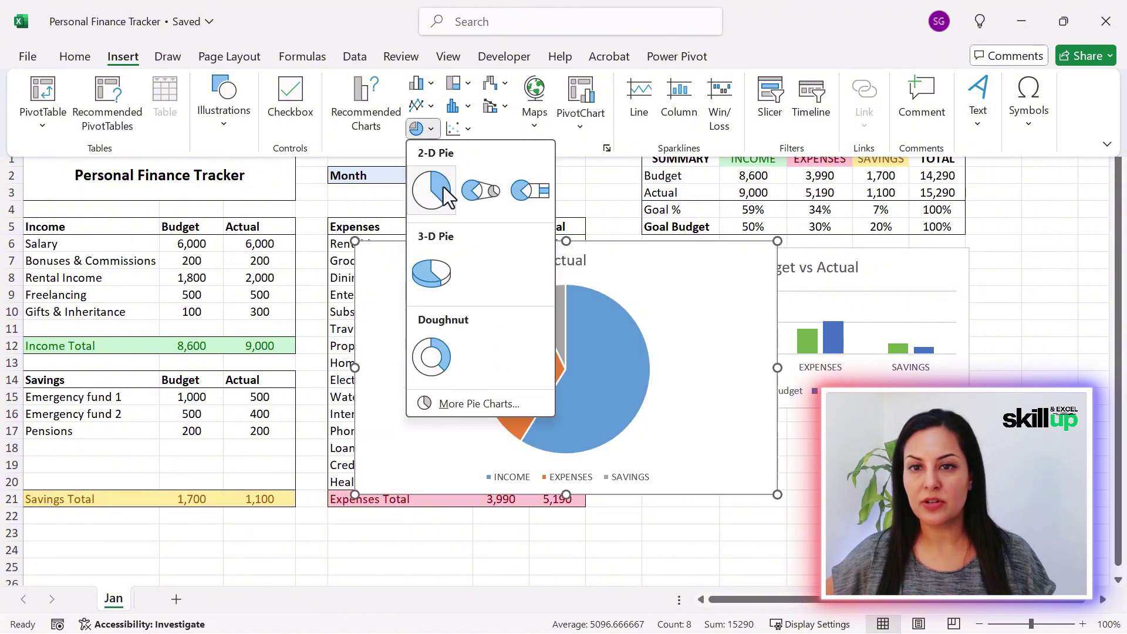
pyautogui.click(440, 349)
pyautogui.moveTo(692, 328); pyautogui.dragTo(974, 504)
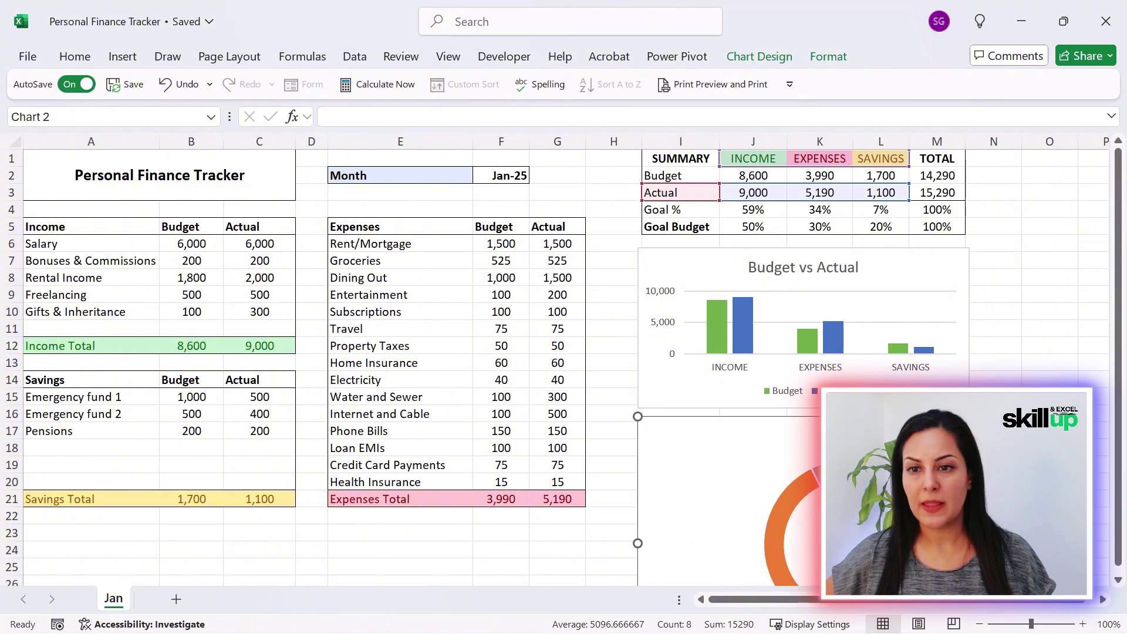
# Step: Reduce the doughnut chart to about the same width as the Budget vs Actual chart above it
pyautogui.scroll(-3, 563, 364)
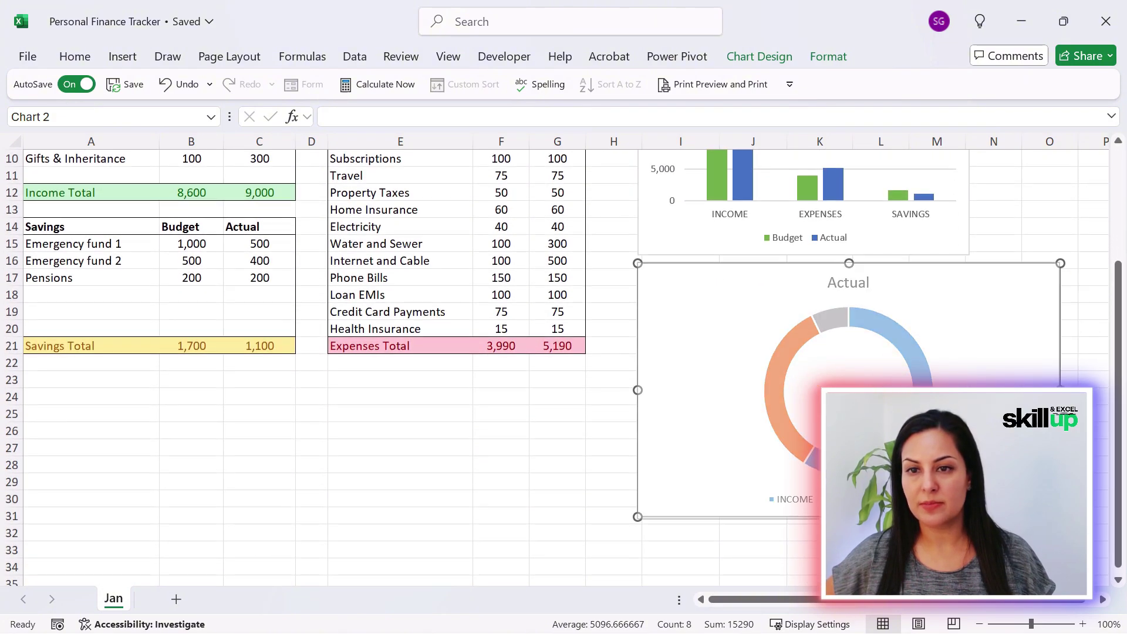
pyautogui.moveTo(1060, 516); pyautogui.dragTo(965, 415)
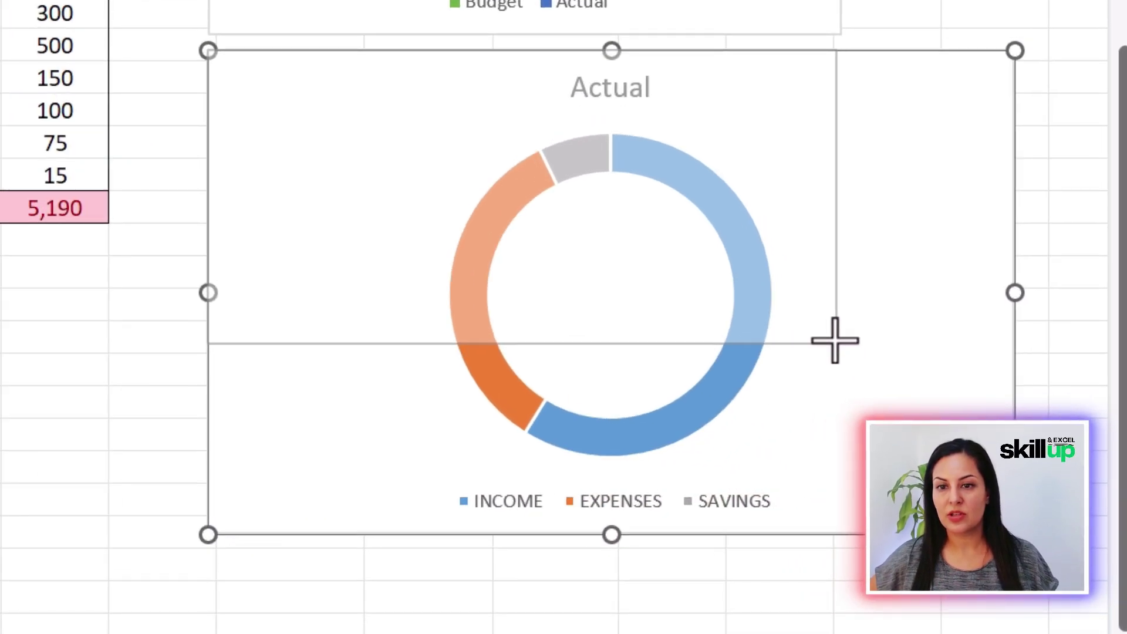
pyautogui.moveTo(834, 340); pyautogui.dragTo(838, 344)
pyautogui.scroll(1, 880, 307)
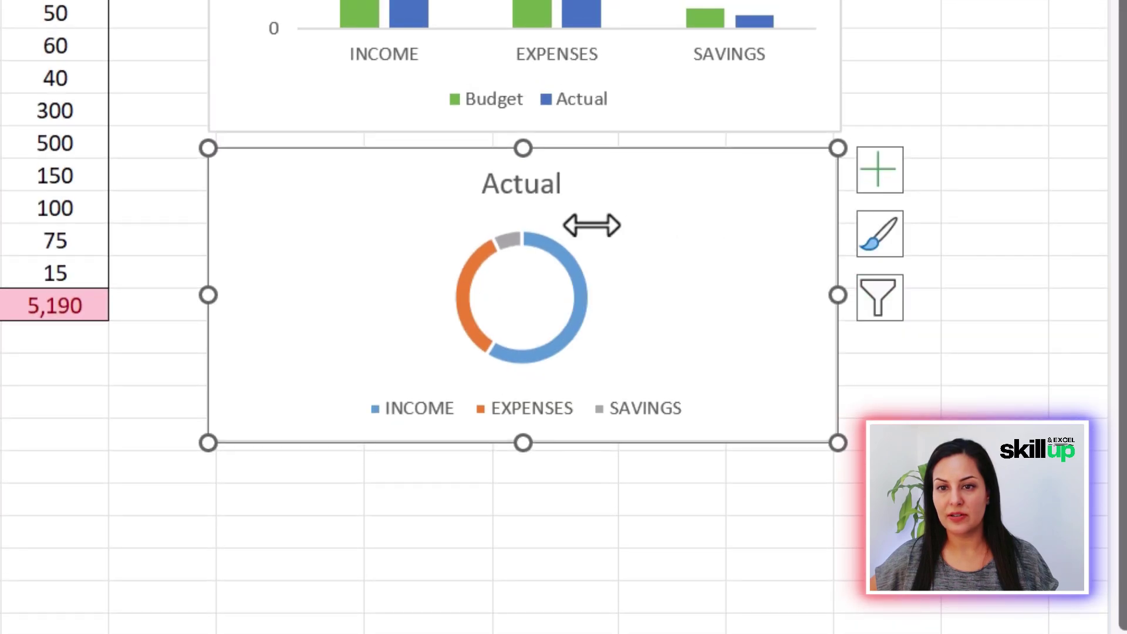
# Step: Delete the doughnut chart's "Actual" title and apply a chart style with percentage labels and the legend above the ring
pyautogui.click(534, 182)
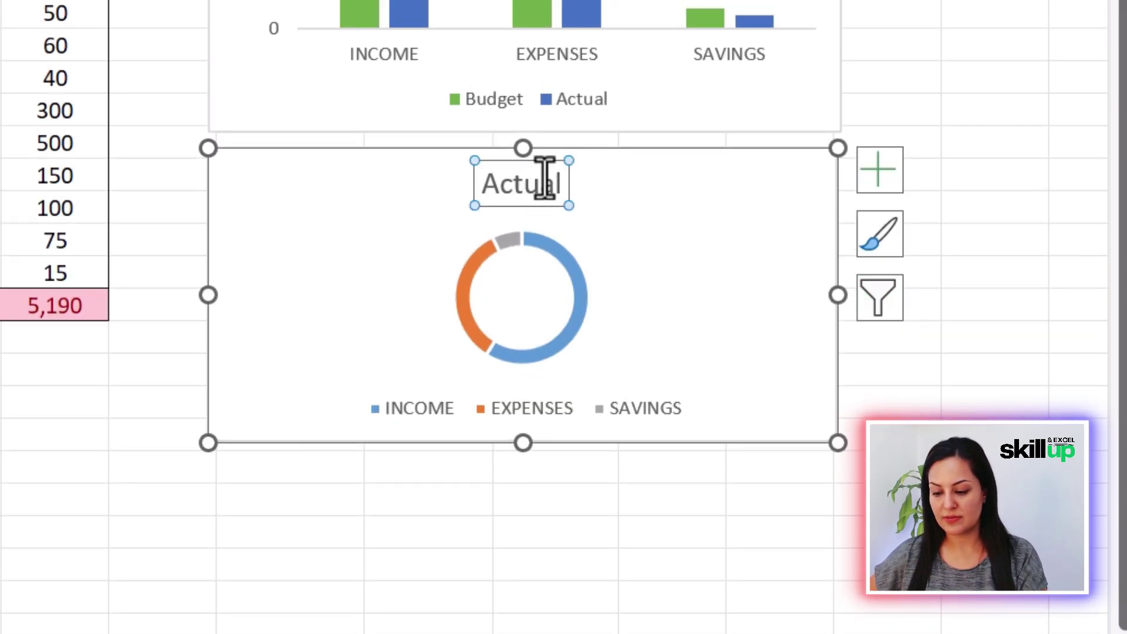
pyautogui.press('Delete')
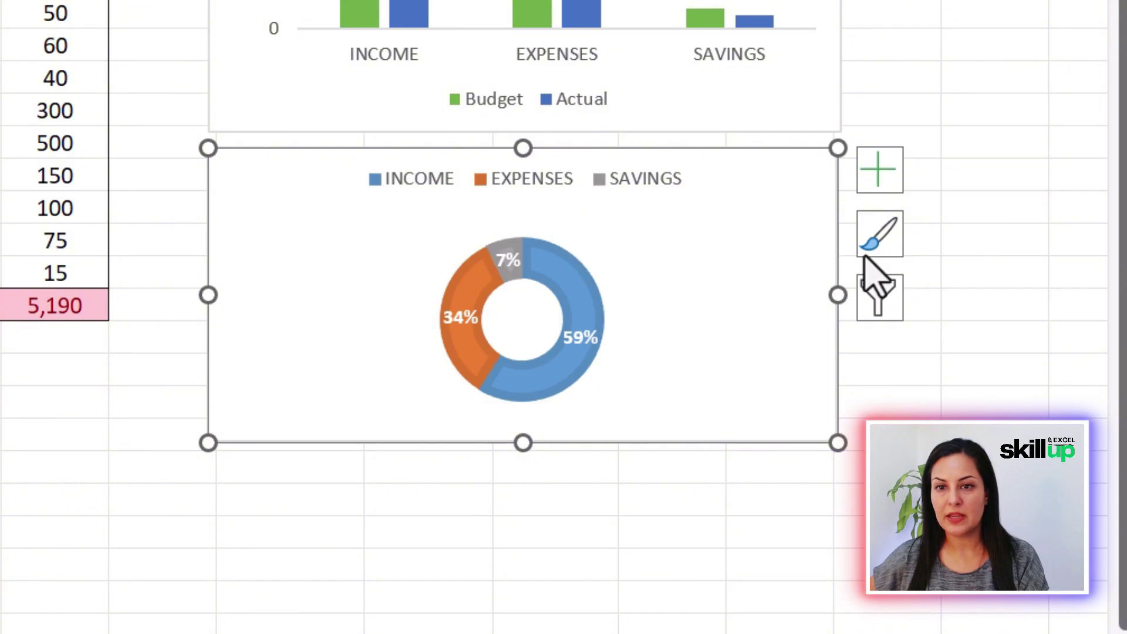
pyautogui.scroll(2, 992, 201)
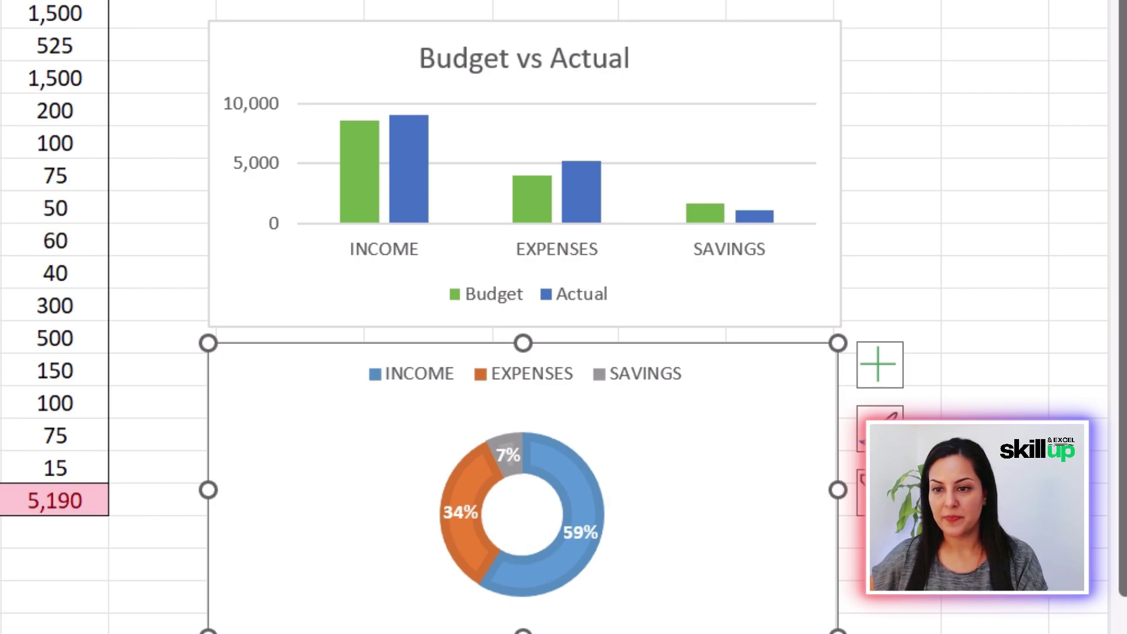
# Step: Widen the summary columns I to M to one much larger equal width
pyautogui.hscroll(2, 554, 316)
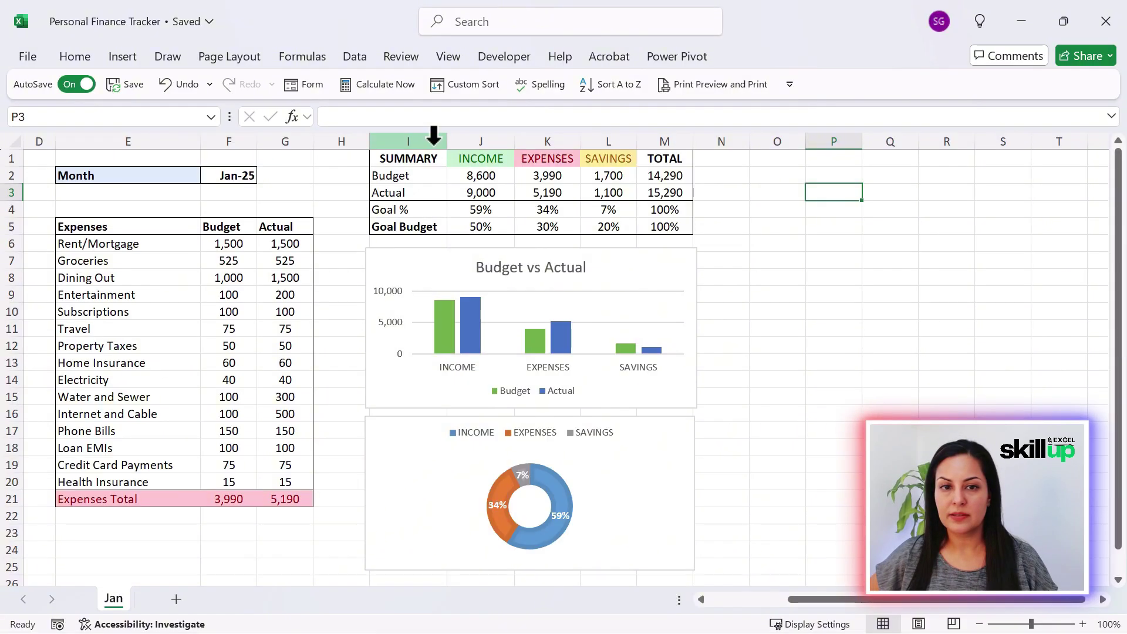
pyautogui.moveTo(433, 138); pyautogui.dragTo(975, 154)
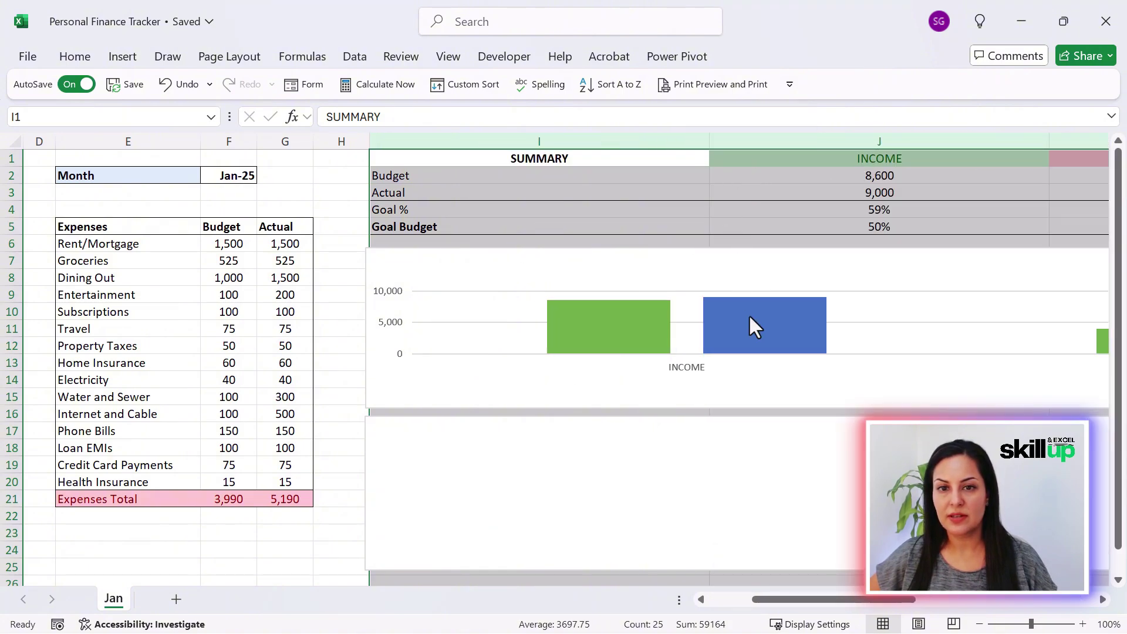
pyautogui.moveTo(875, 600); pyautogui.dragTo(910, 600)
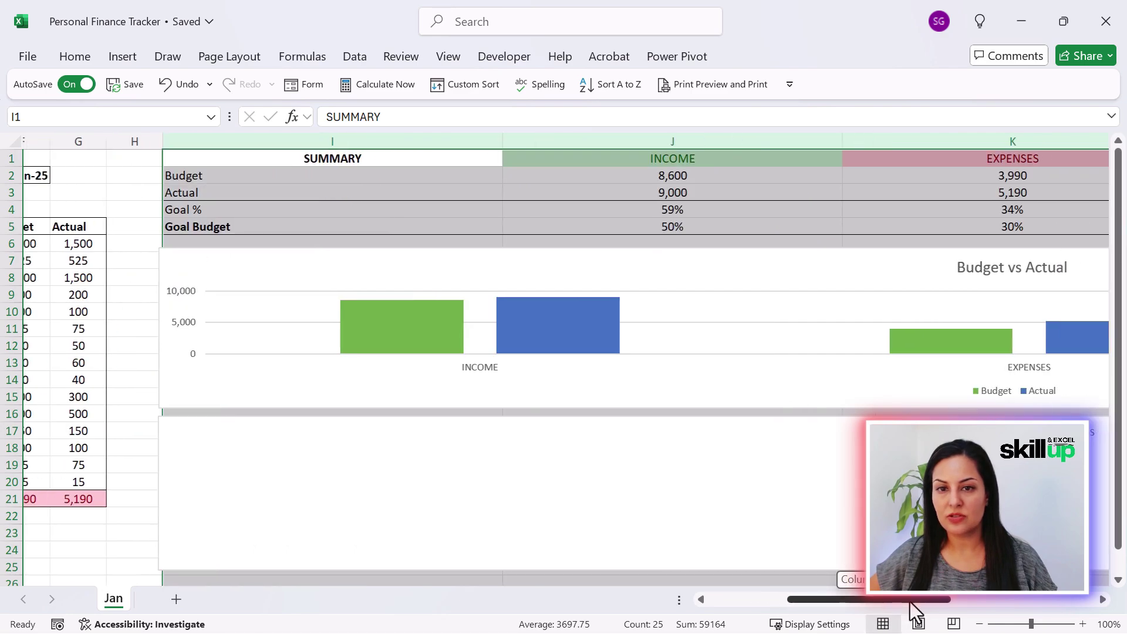
# Step: Select both charts, zoom the sheet to 70%, and narrow them together until they end within column J
pyautogui.click(750, 281)
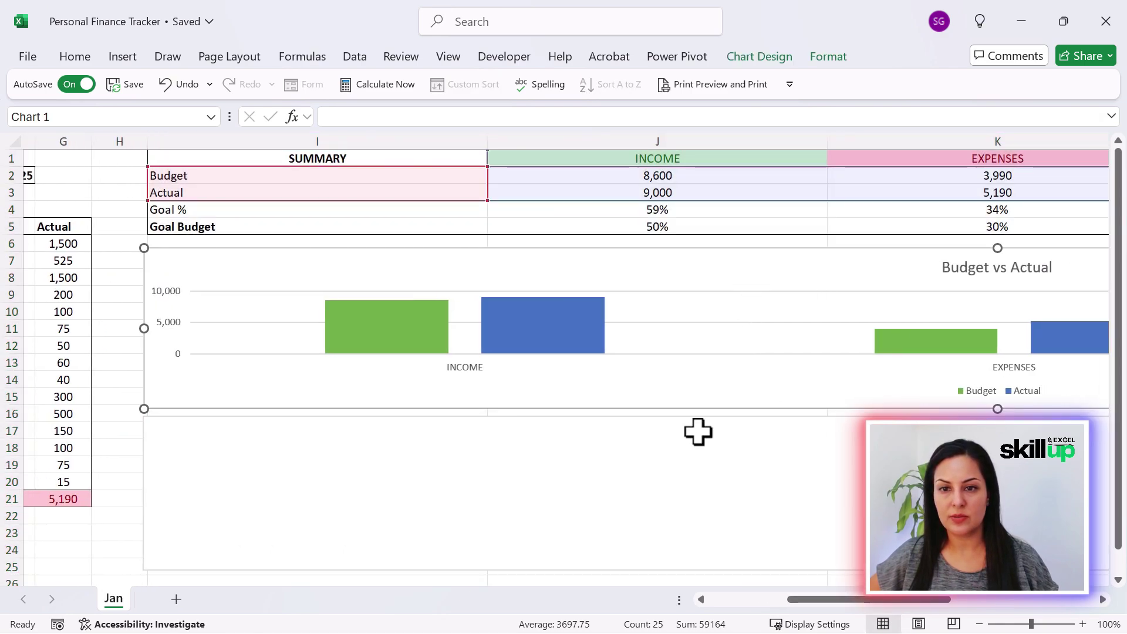
pyautogui.keyDown('ctrl'); pyautogui.click(699, 478); pyautogui.keyUp('ctrl')
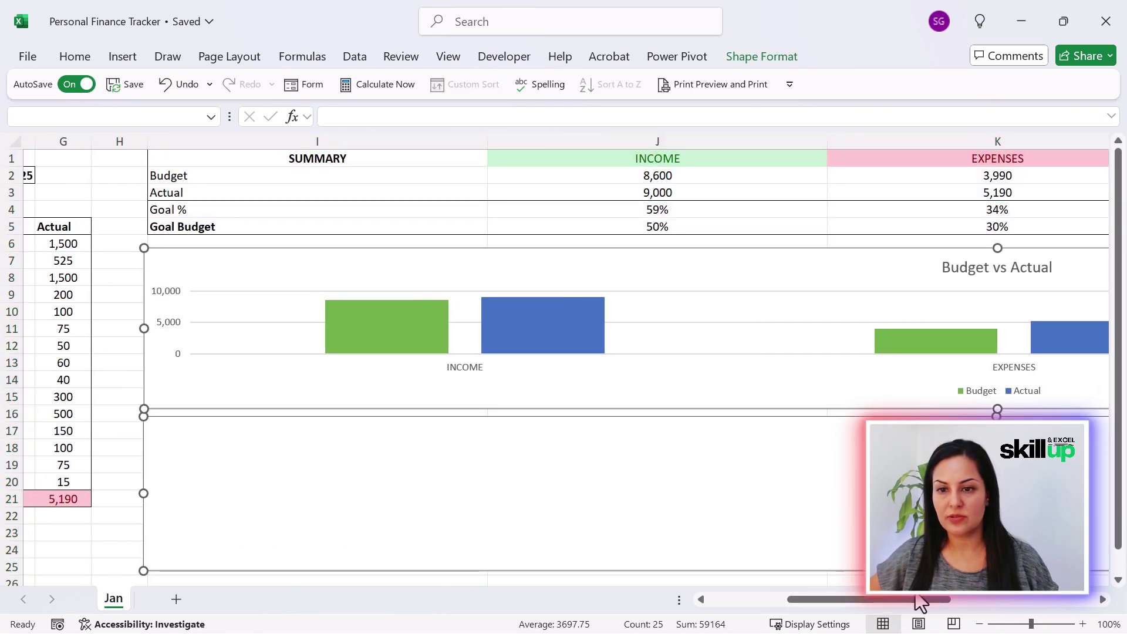
pyautogui.click(980, 625)
pyautogui.click(979, 624)
pyautogui.click(979, 625)
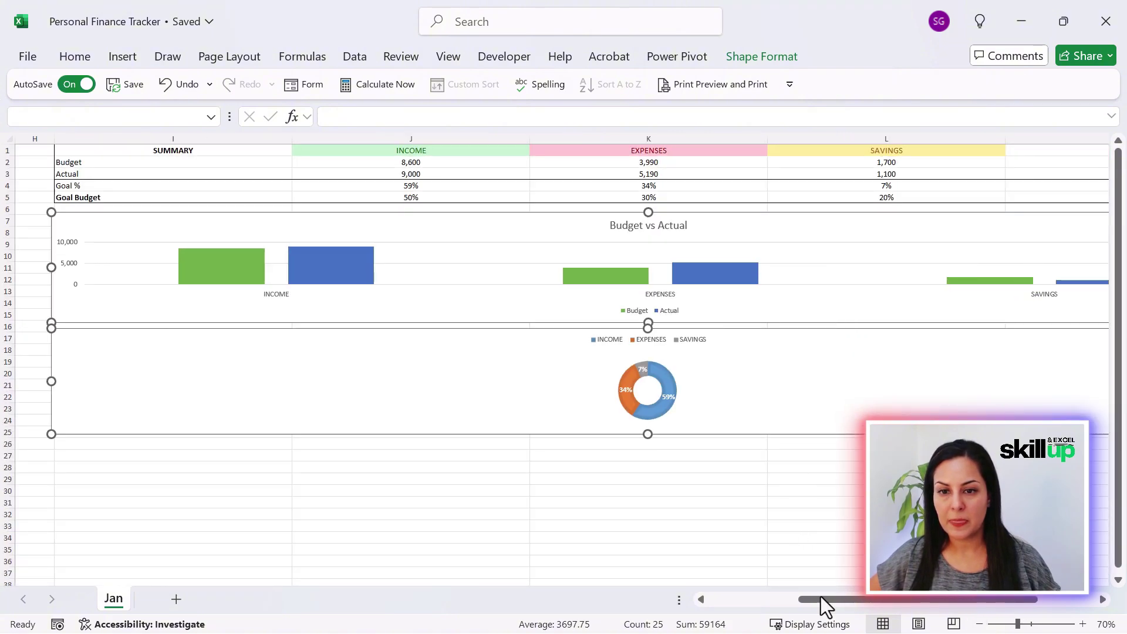
pyautogui.moveTo(967, 604); pyautogui.dragTo(1002, 604)
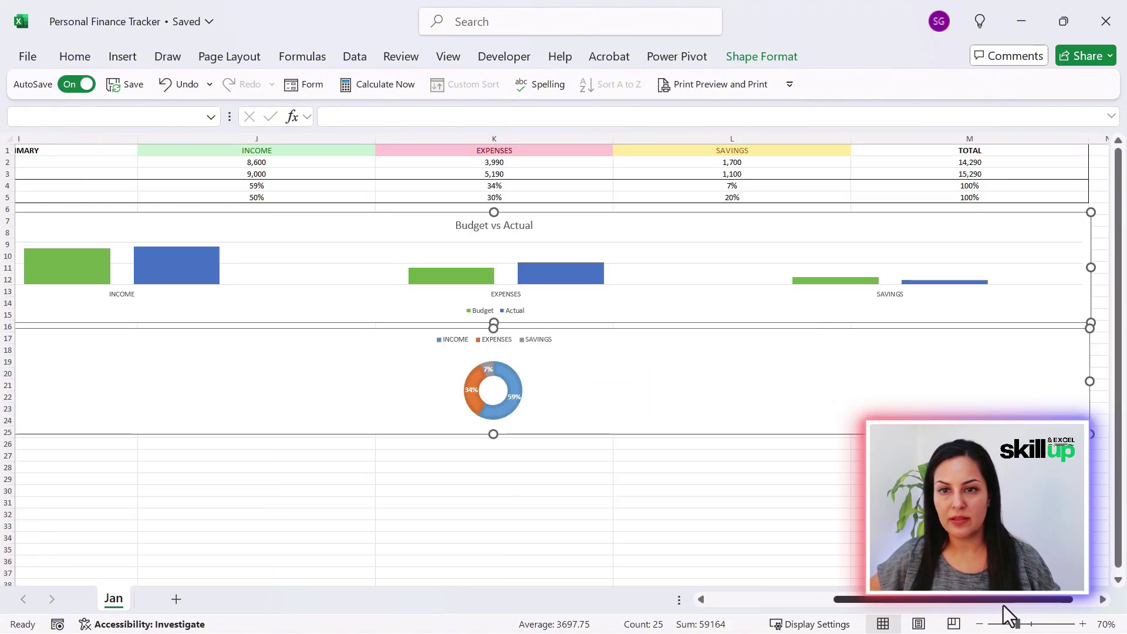
pyautogui.moveTo(1089, 267); pyautogui.dragTo(474, 263)
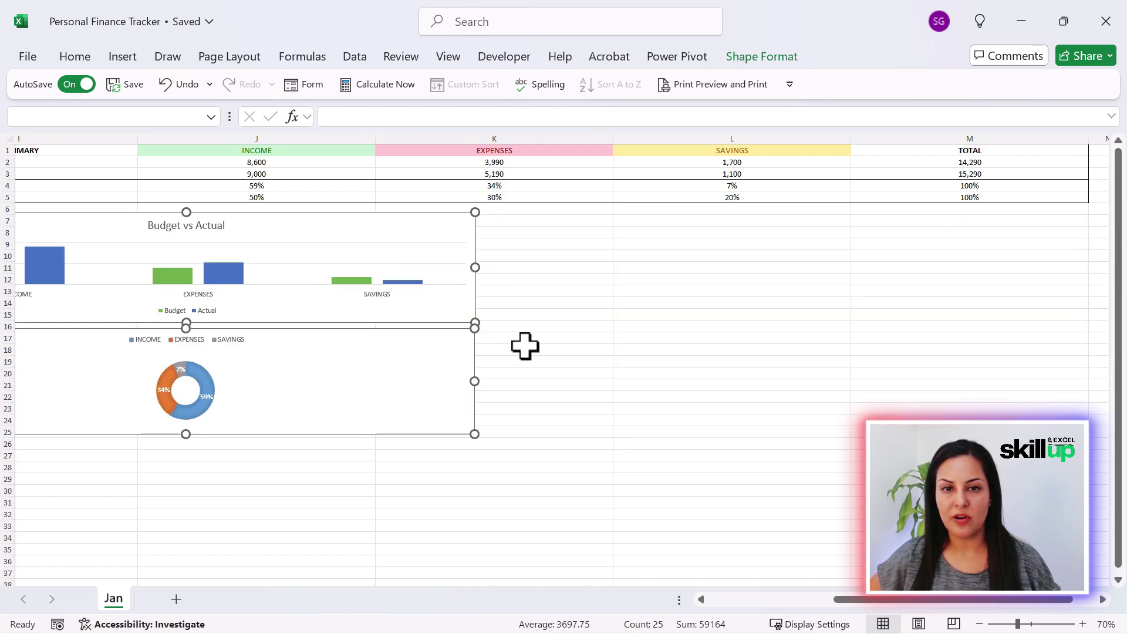
pyautogui.moveTo(834, 604); pyautogui.dragTo(684, 587)
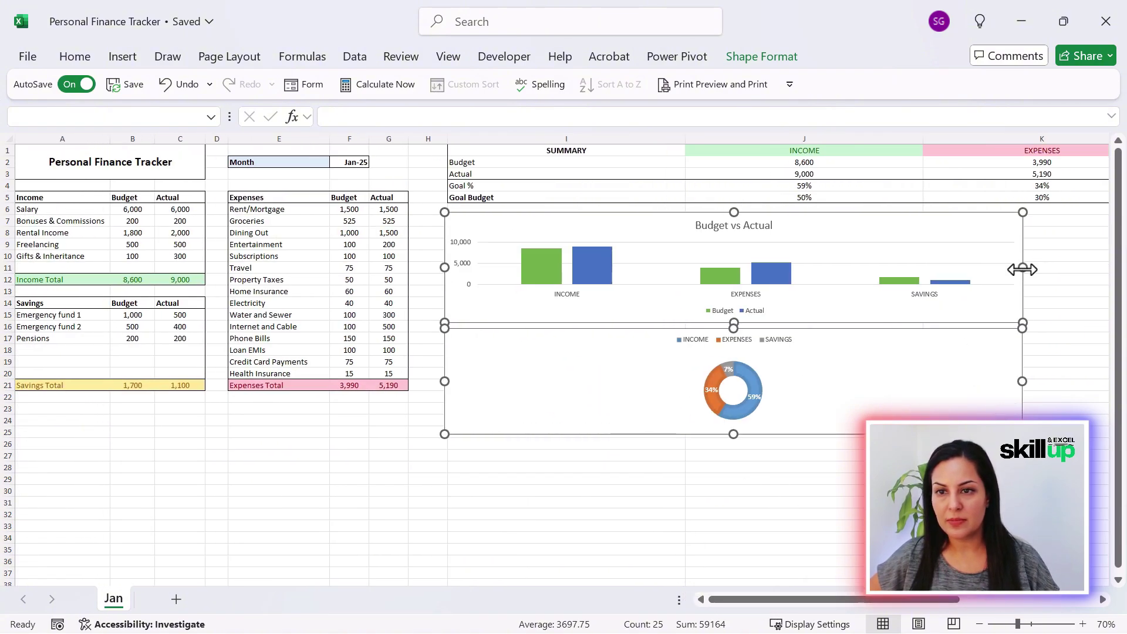
pyautogui.moveTo(1022, 269); pyautogui.dragTo(838, 269)
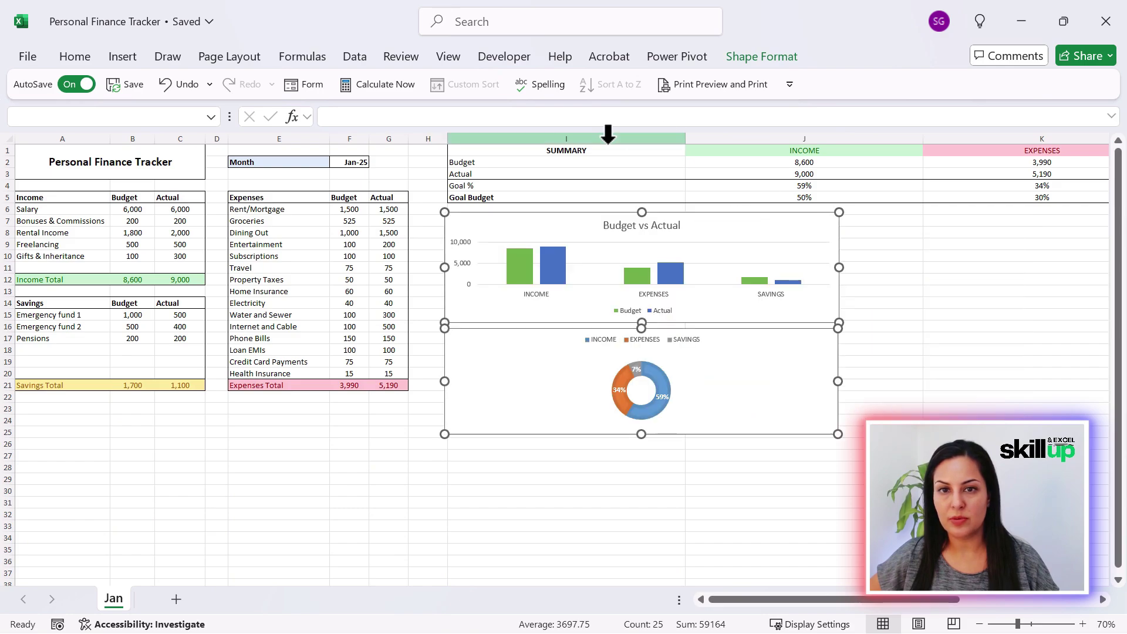
# Step: Narrow the summary columns I to M together to a smaller equal width
pyautogui.moveTo(594, 135); pyautogui.dragTo(862, 170)
pyautogui.moveTo(728, 139); pyautogui.dragTo(687, 139)
pyautogui.moveTo(212, 144); pyautogui.dragTo(193, 144)
pyautogui.moveTo(907, 599); pyautogui.dragTo(871, 596)
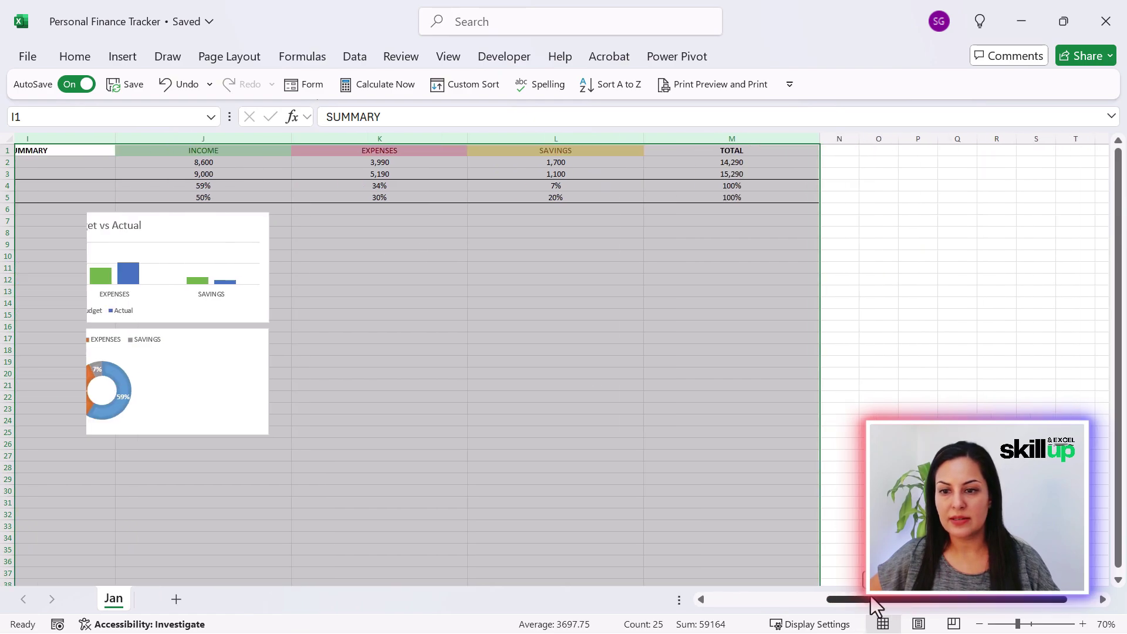
# Step: Insert a clustered column chart from the summary's Budget and Actual labels and their TOTAL values, with the sheet zoomed to 80%
pyautogui.click(1083, 624)
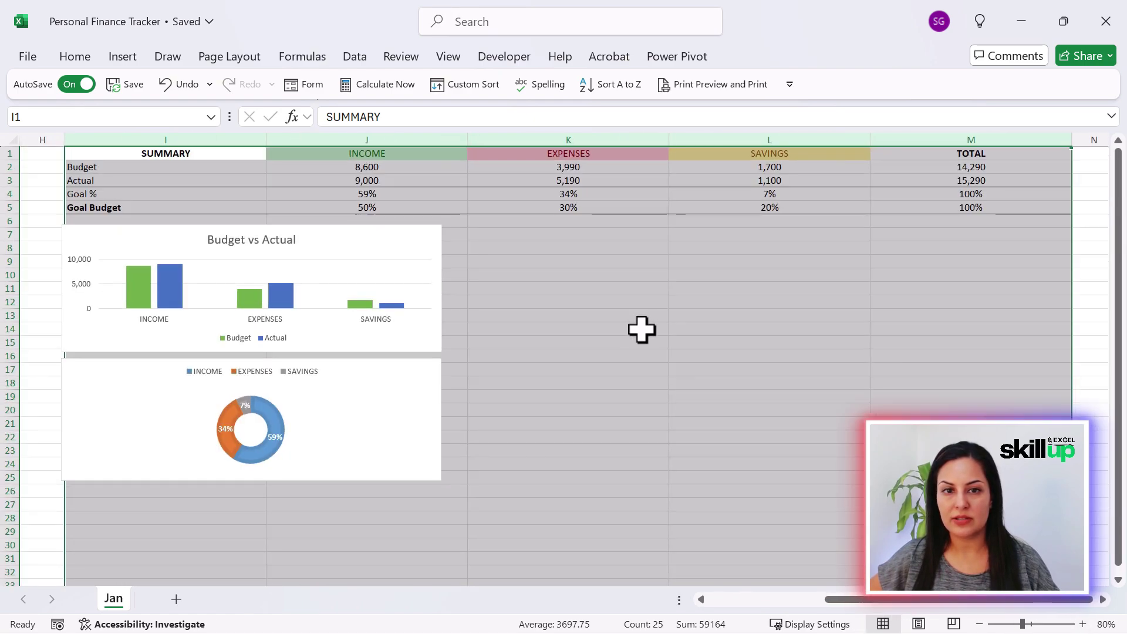
pyautogui.click(636, 302)
pyautogui.moveTo(850, 600); pyautogui.dragTo(803, 576)
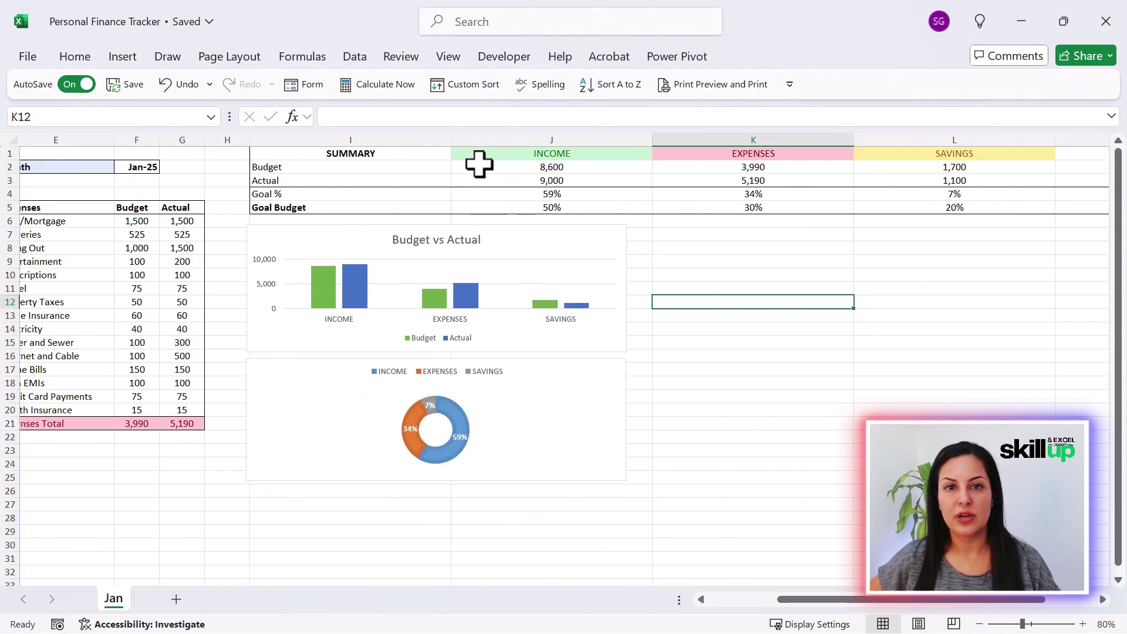
pyautogui.moveTo(325, 169); pyautogui.dragTo(321, 180)
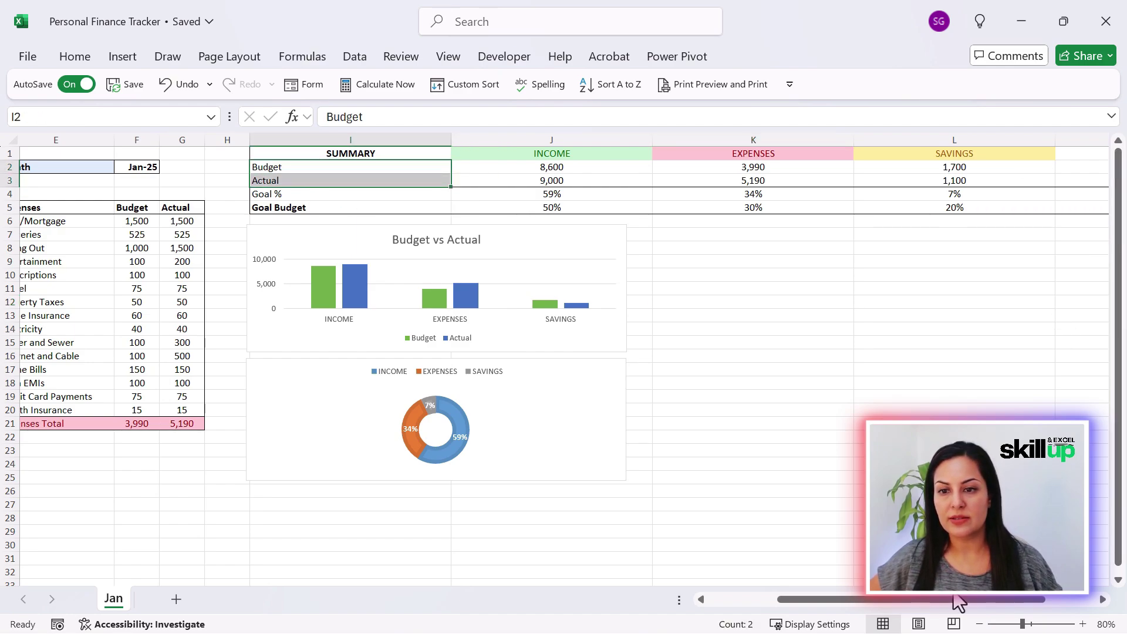
pyautogui.moveTo(958, 601); pyautogui.dragTo(1009, 601)
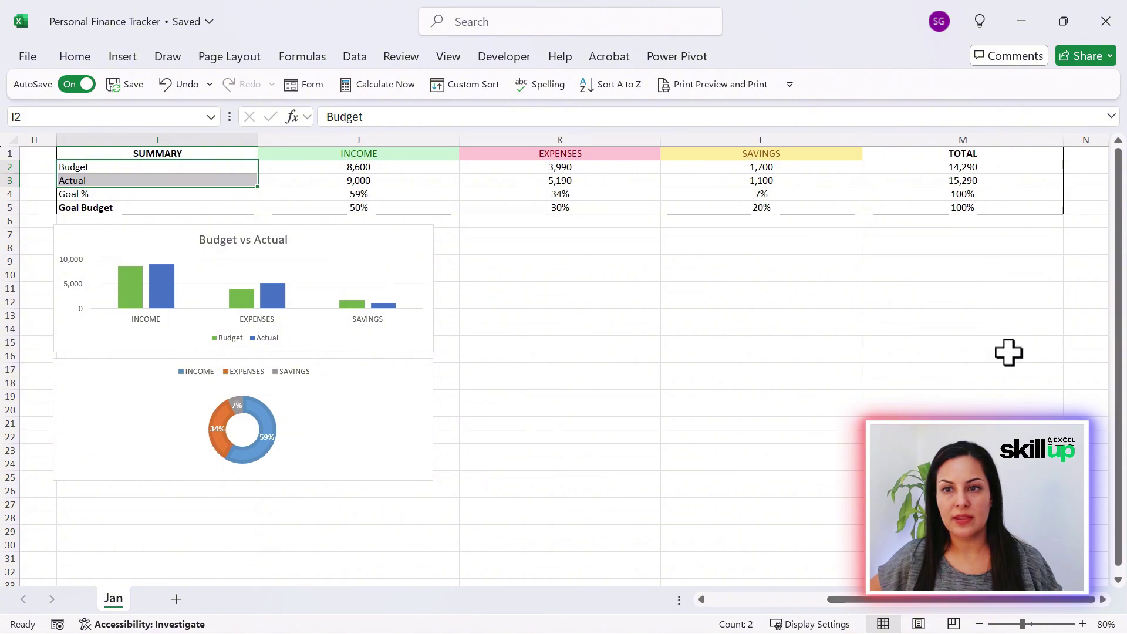
pyautogui.moveTo(977, 168)
pyautogui.mouseDown()
pyautogui.moveTo(977, 181)
pyautogui.moveTo(961, 179)
pyautogui.mouseUp()
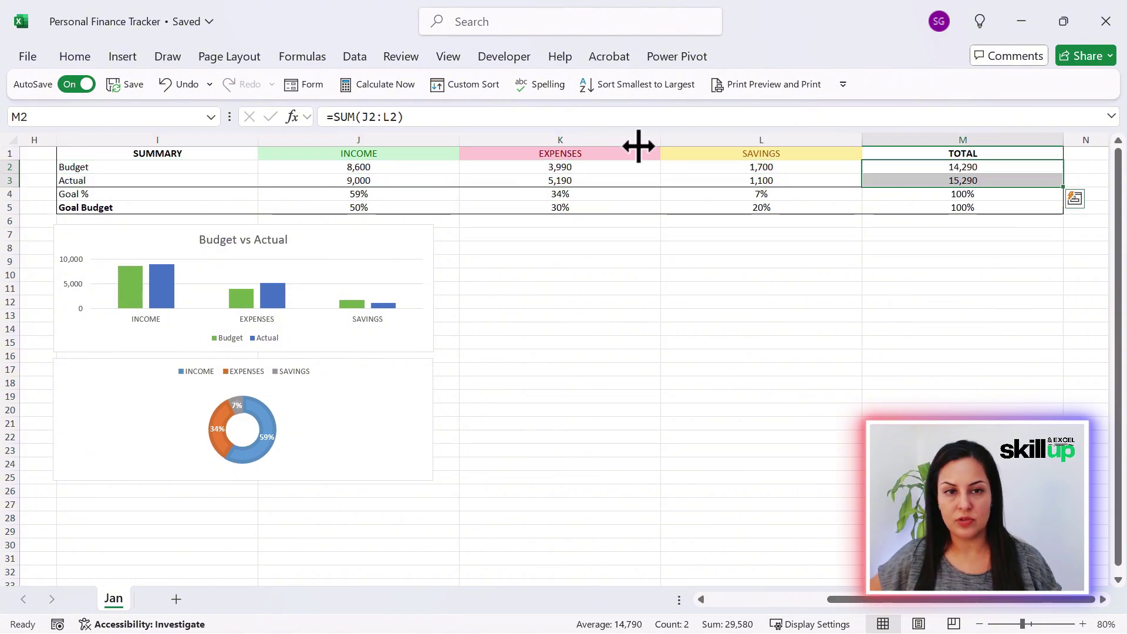
pyautogui.moveTo(197, 169); pyautogui.dragTo(196, 180)
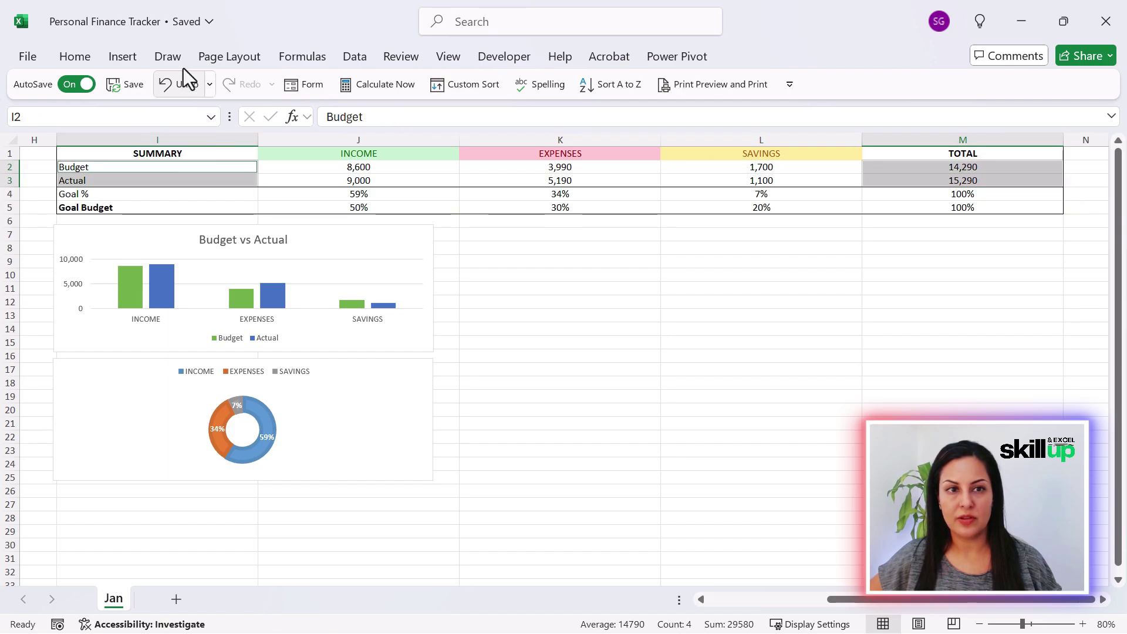
pyautogui.hotkey('ctrl', 'F1')
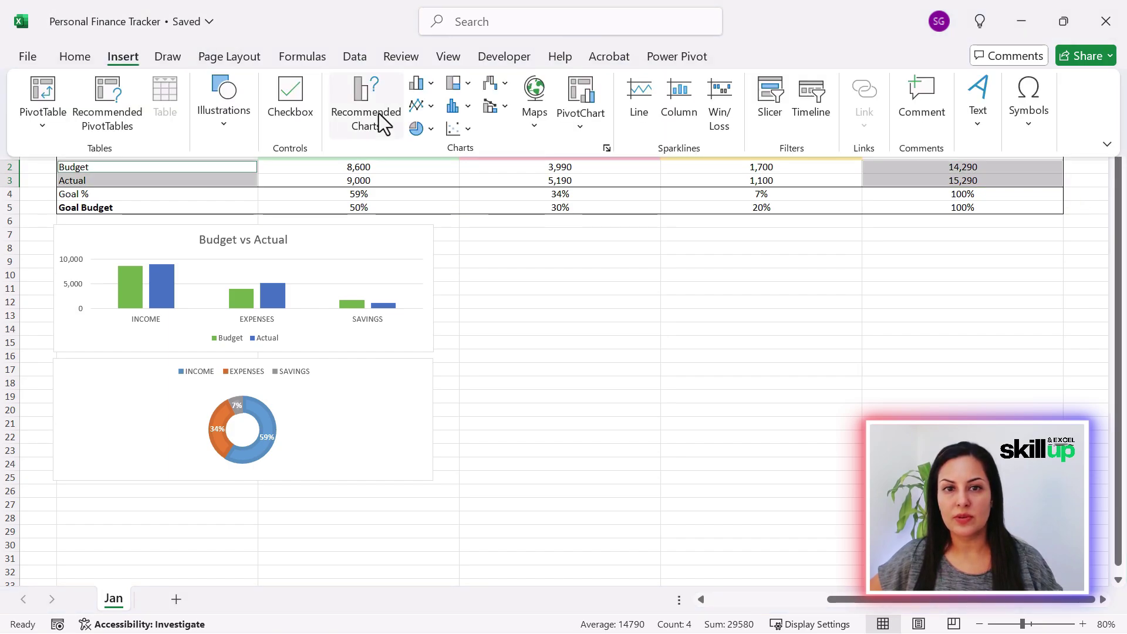
pyautogui.click(358, 102)
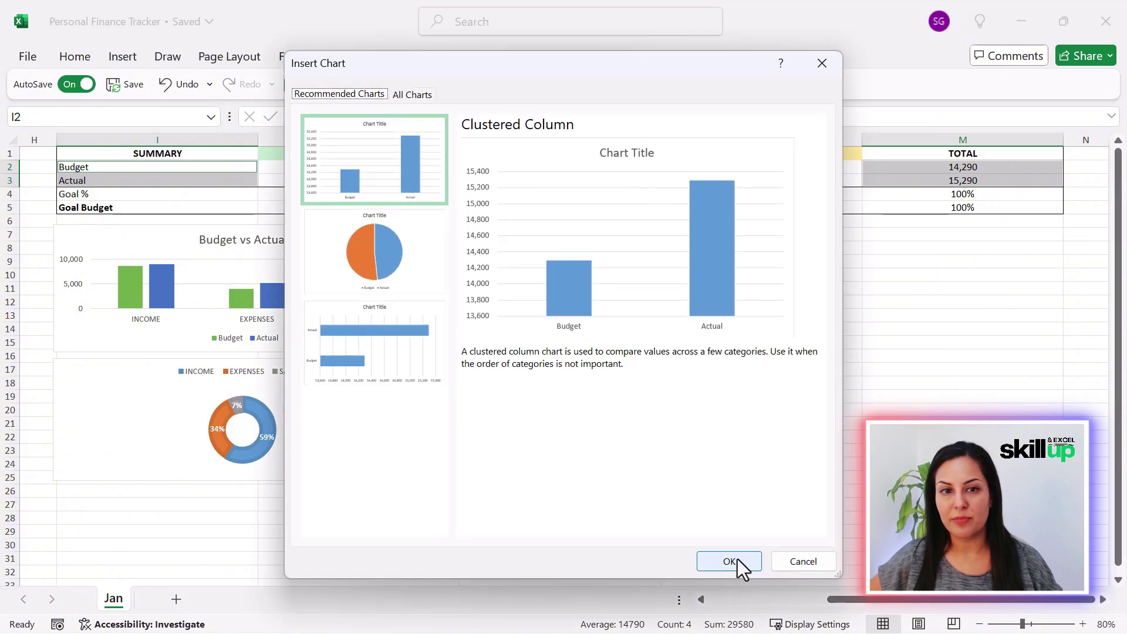
pyautogui.click(726, 561)
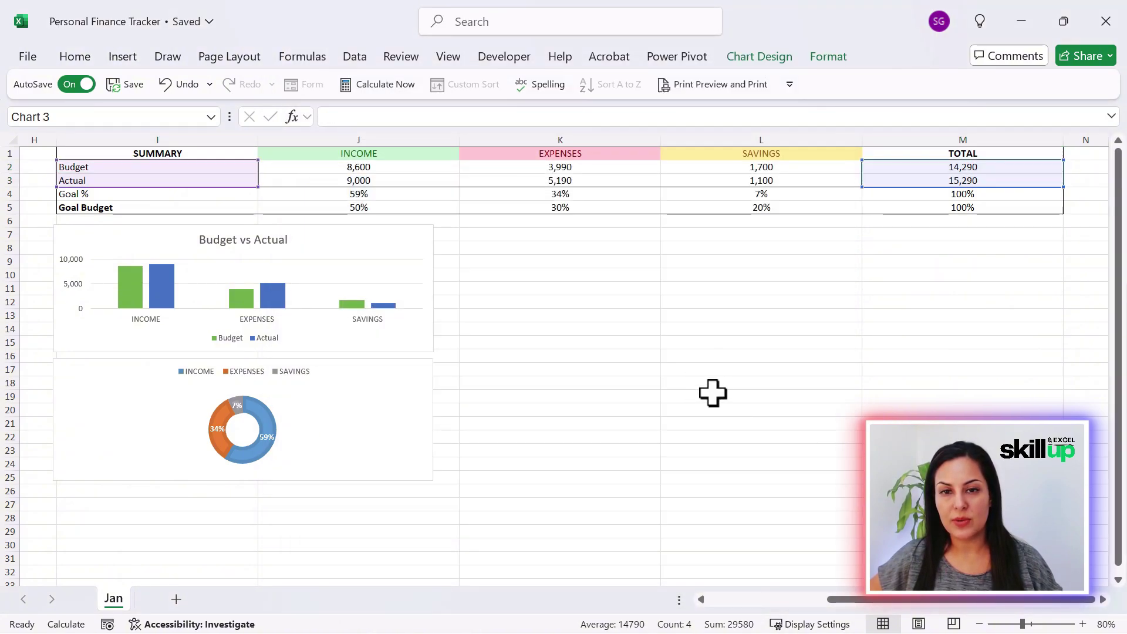
# Step: Place the new totals chart across columns K and L just below the summary and recolor its columns orange using a Colorful palette
pyautogui.moveTo(657, 281); pyautogui.dragTo(767, 240)
pyautogui.click(681, 352)
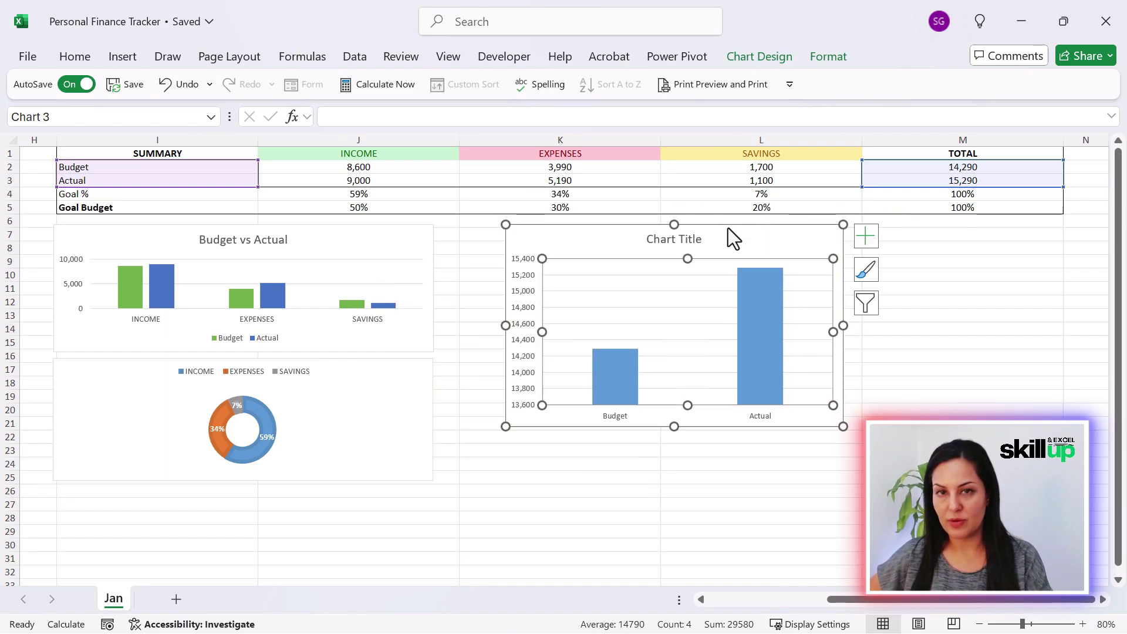
pyautogui.click(774, 56)
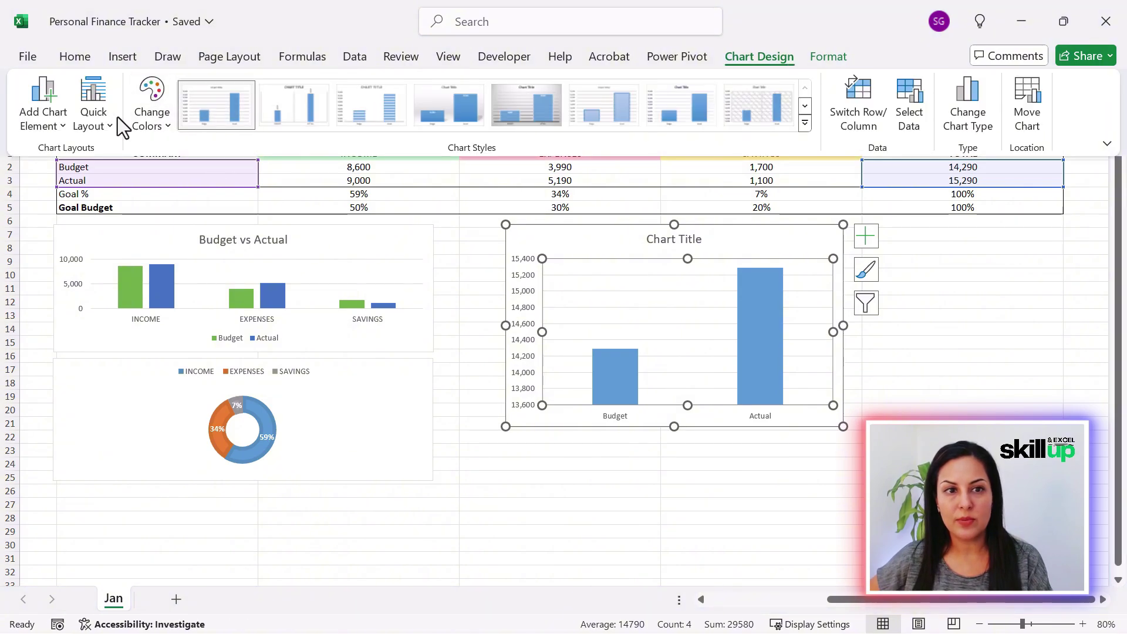
pyautogui.click(148, 118)
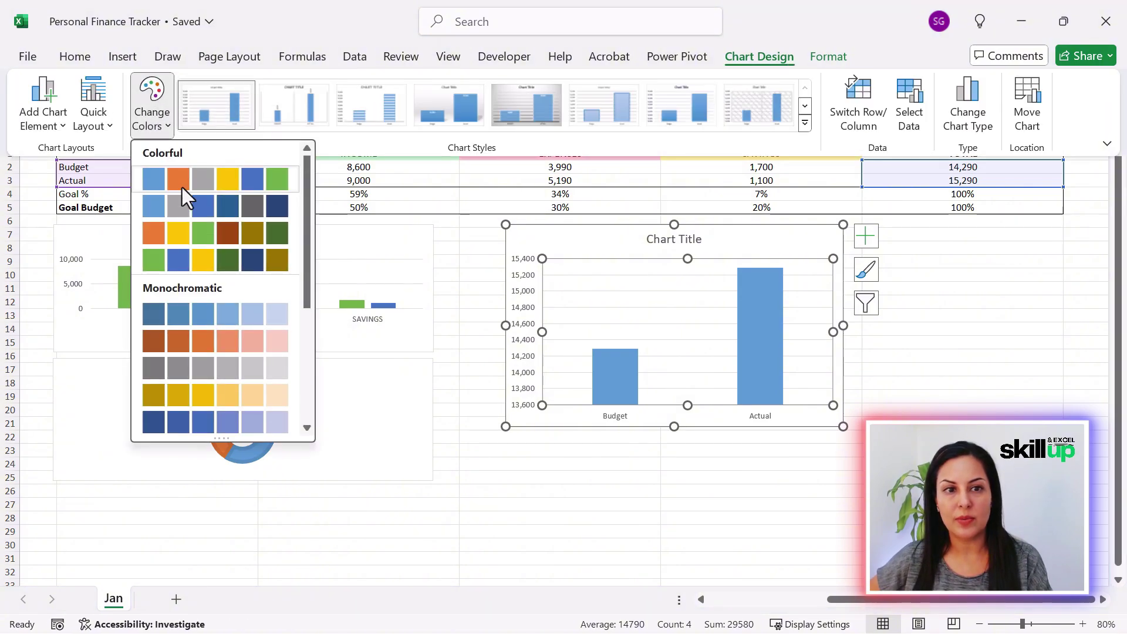
pyautogui.click(182, 235)
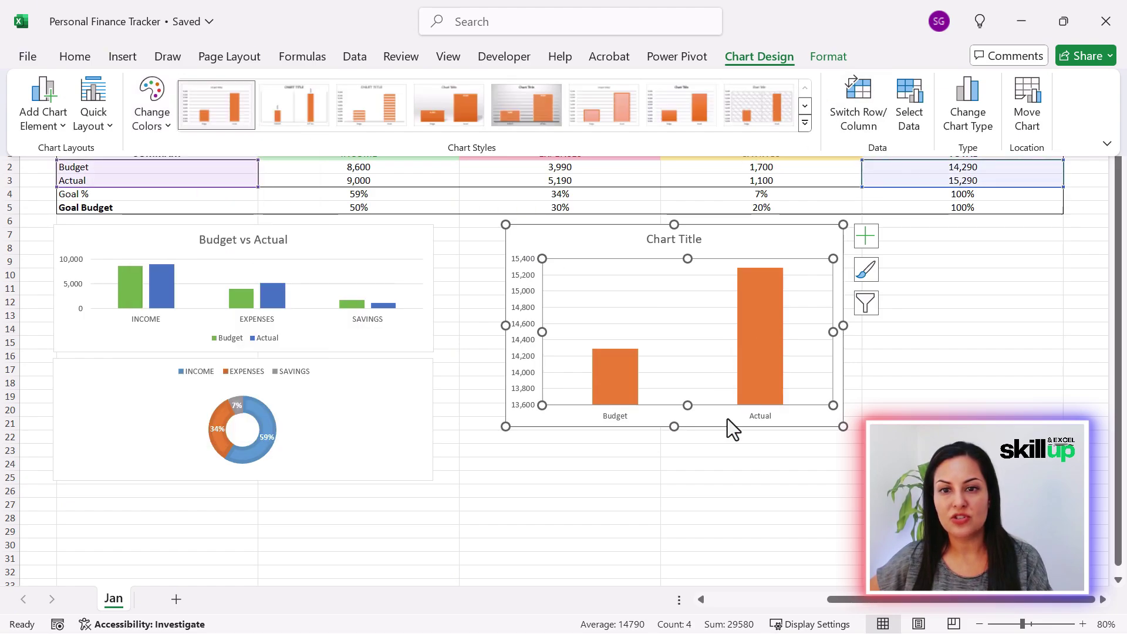
pyautogui.hotkey('ctrl', 'F1')
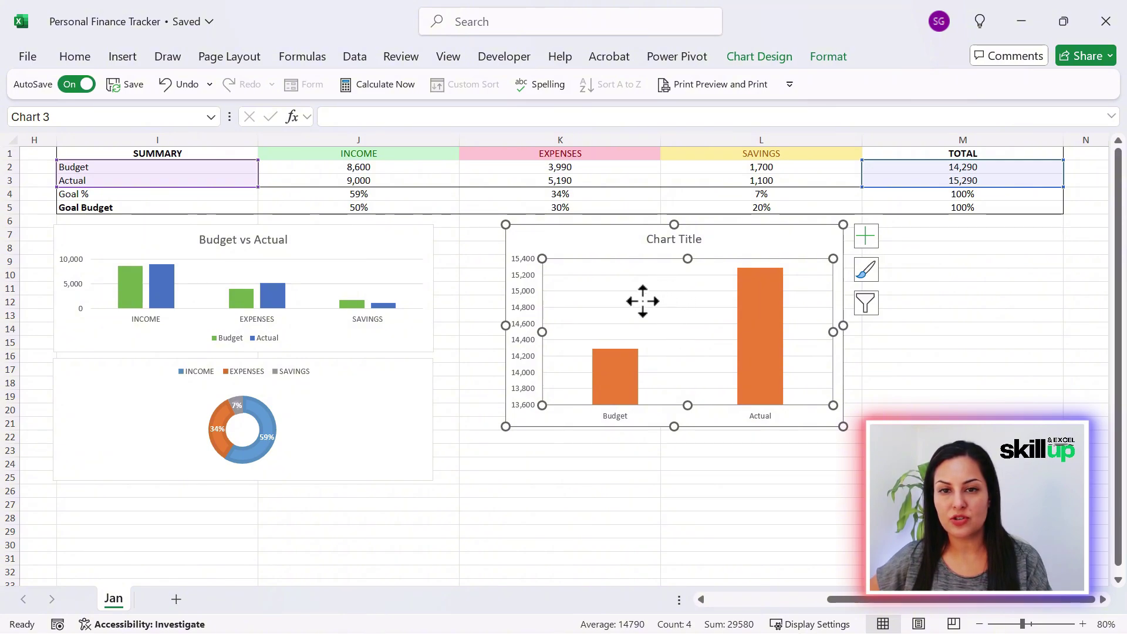
# Step: Delete the horizontal gridlines from the orange totals chart
pyautogui.click(945, 324)
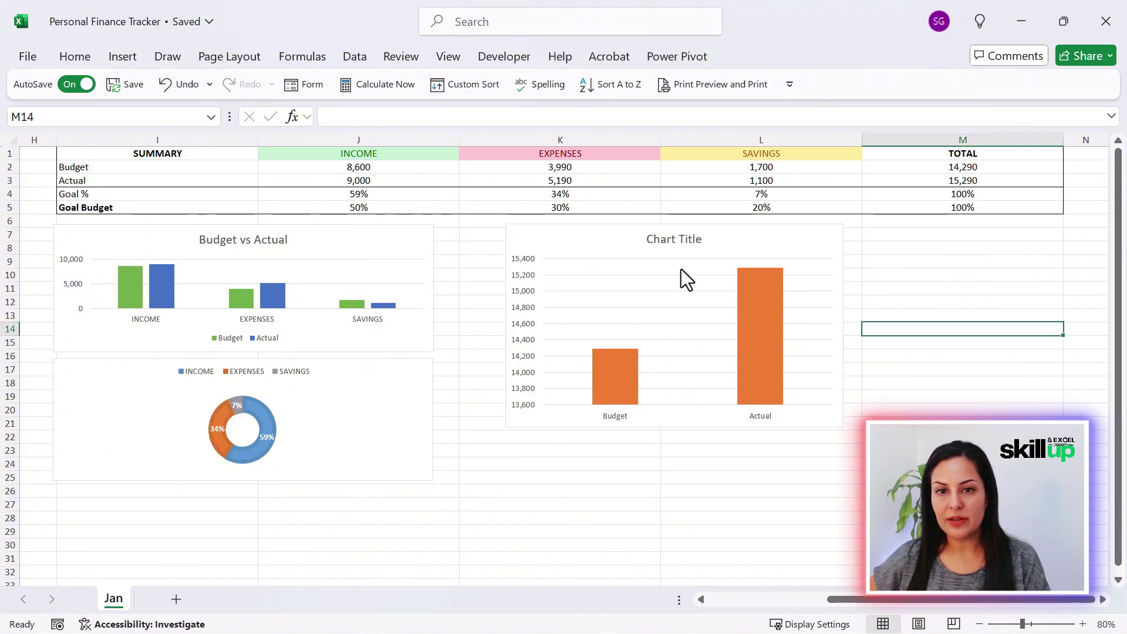
pyautogui.click(663, 276)
pyautogui.click(656, 275)
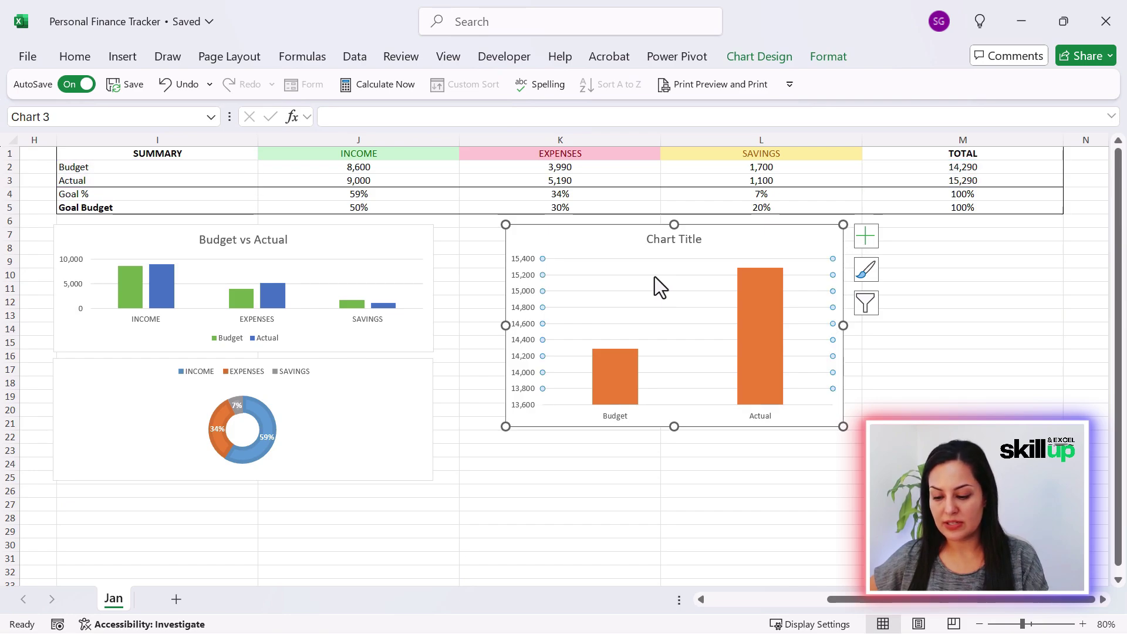
pyautogui.press('Delete')
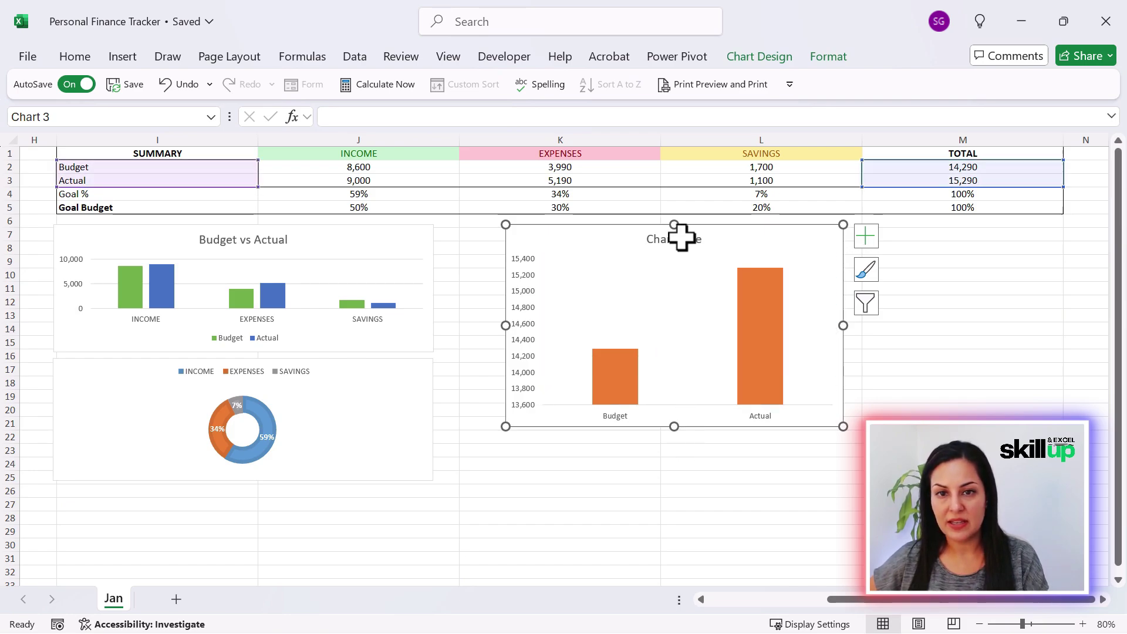
pyautogui.click(682, 239)
pyautogui.hotkey('ctrl', 'z')
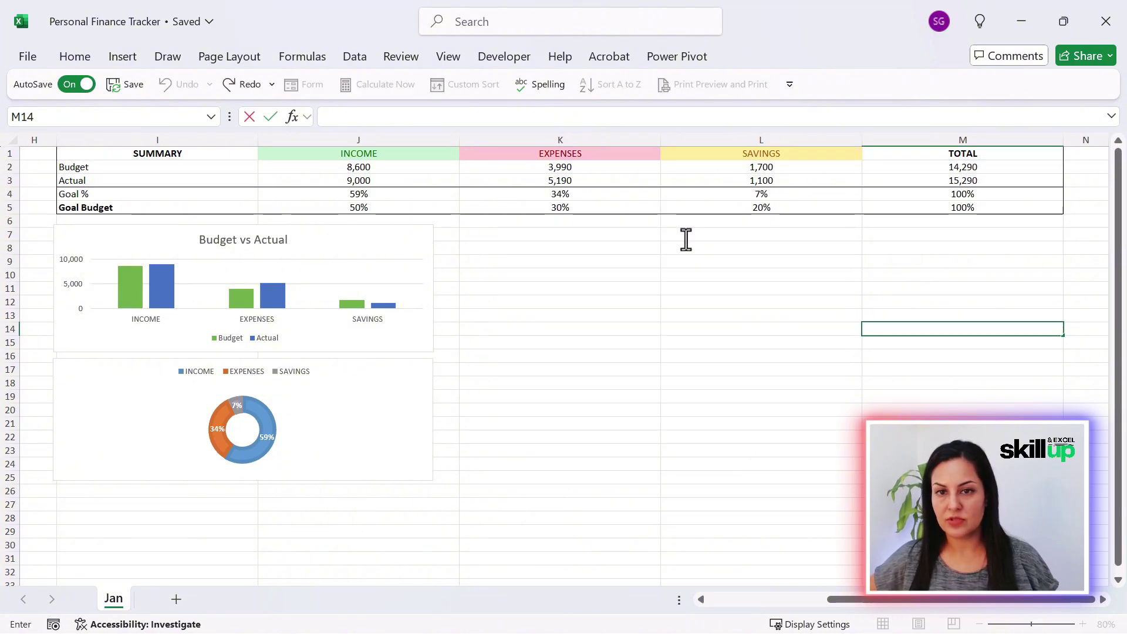
pyautogui.click(758, 356)
pyautogui.hotkey('ctrl', 'z')
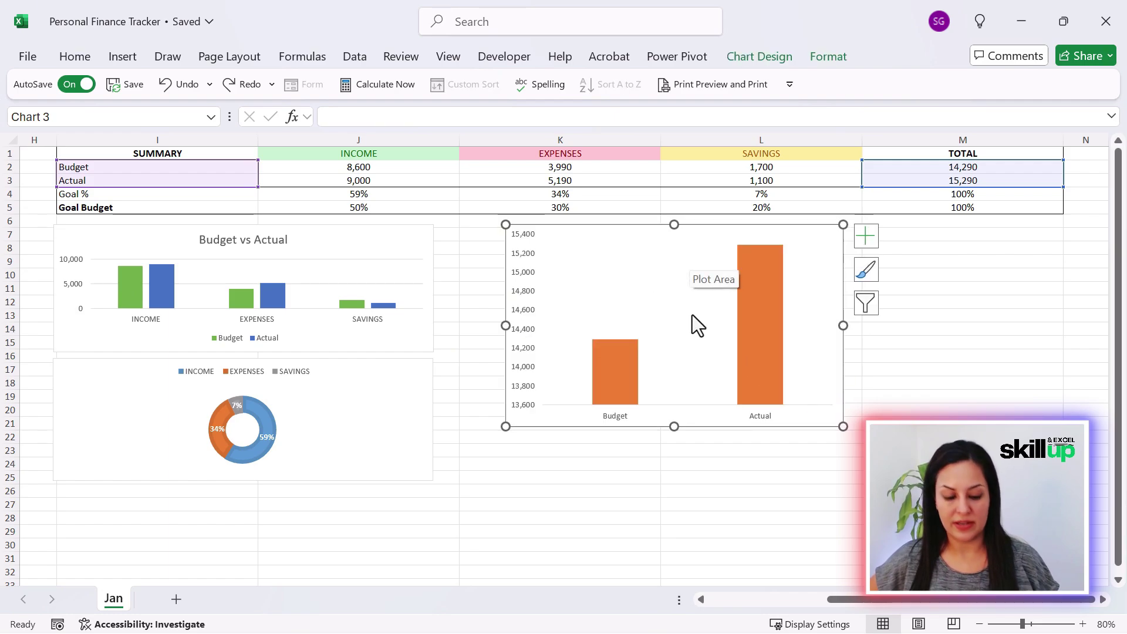
pyautogui.hotkey('ctrl', 'z')
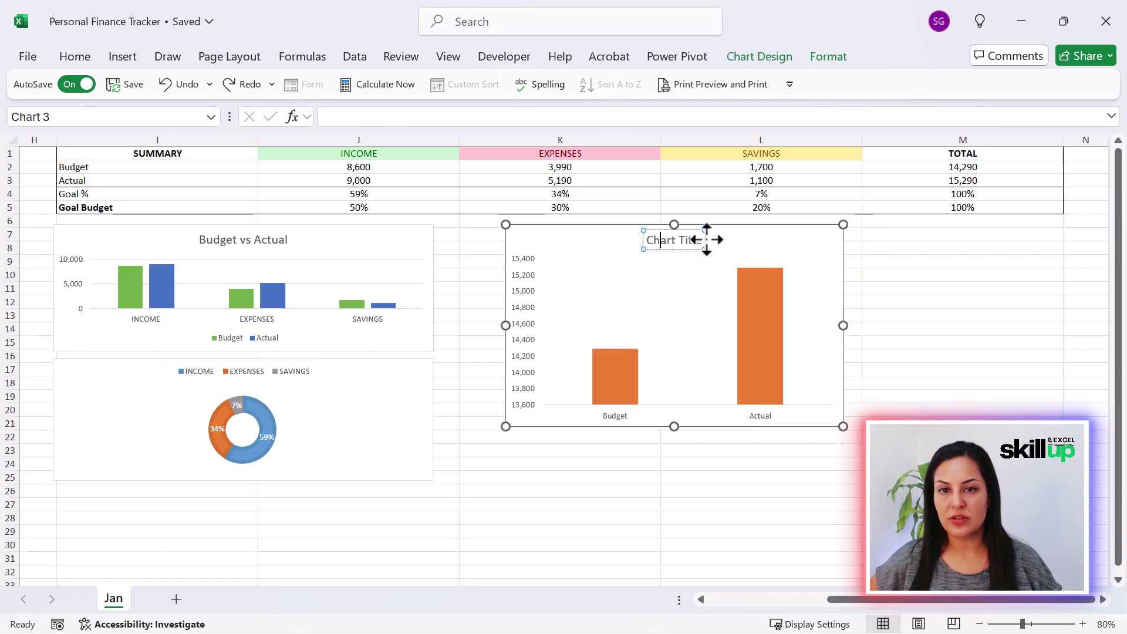
# Step: Retitle the orange totals chart "Budget Vs Actual" and reduce its height so it ends at row 15
pyautogui.press('Delete')
pyautogui.press('Delete')
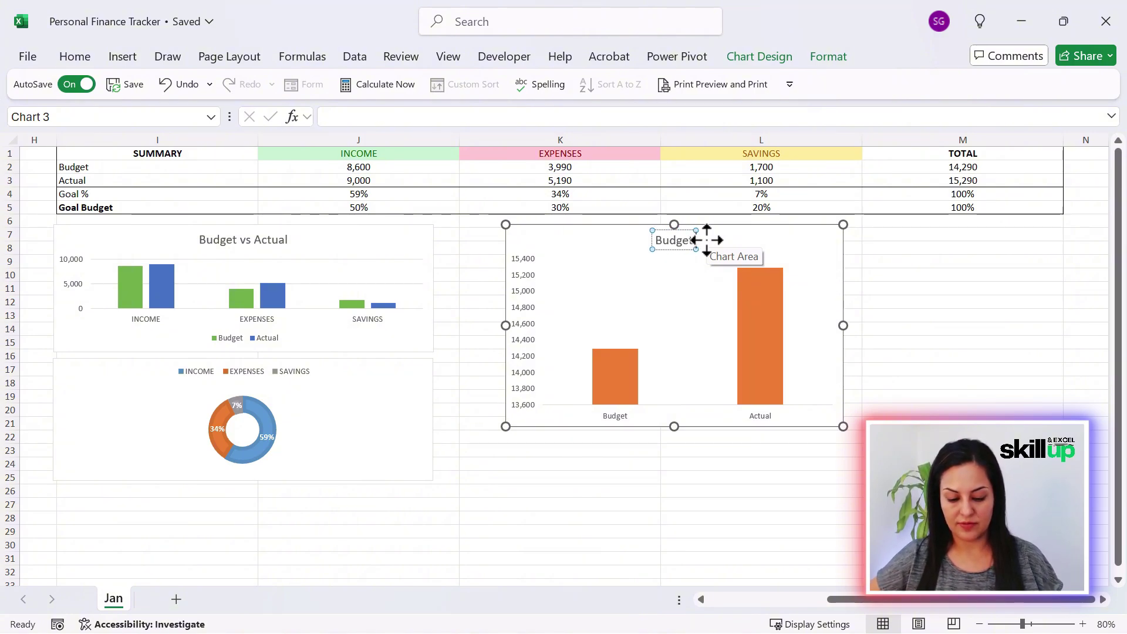
pyautogui.write('Budget Vs Actual')
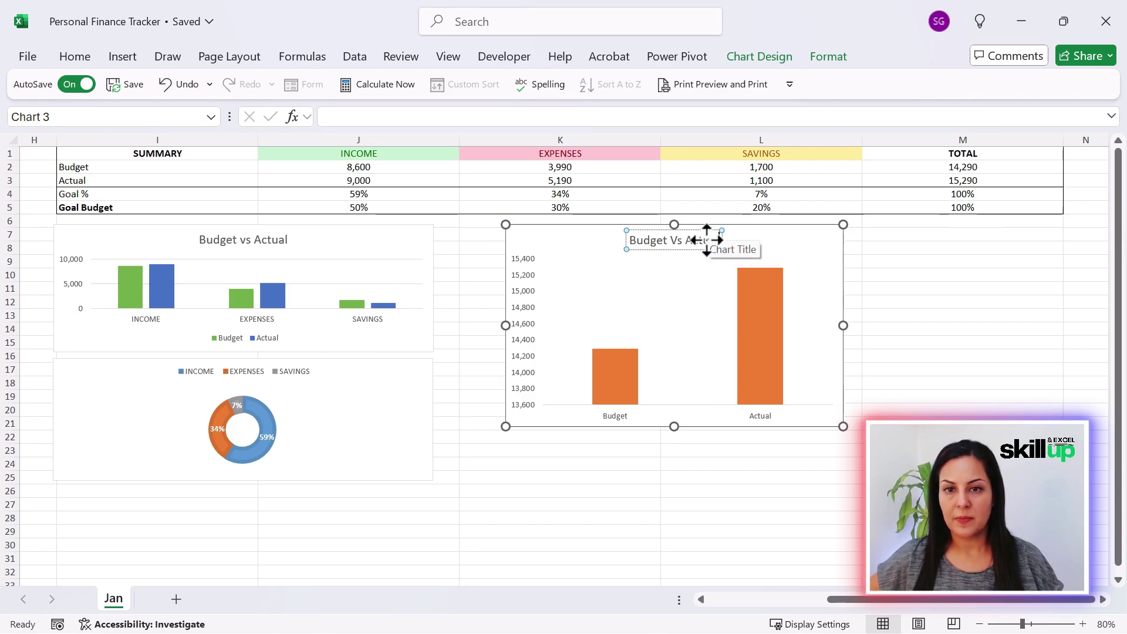
pyautogui.moveTo(672, 429); pyautogui.dragTo(671, 349)
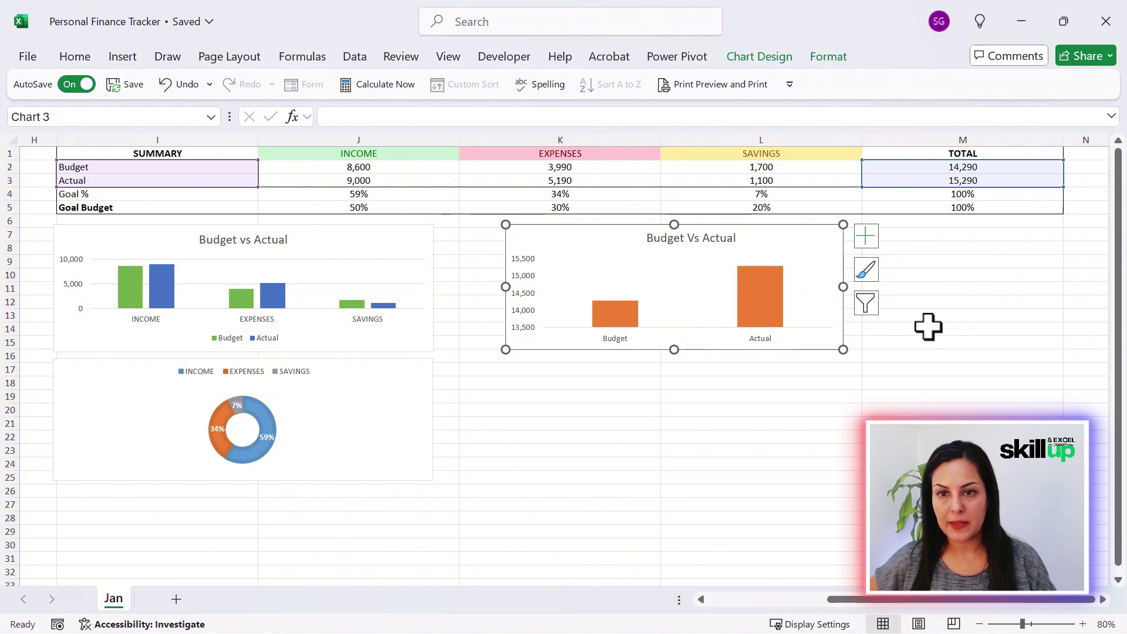
# Step: Narrow summary columns I to M together to a smaller equal width so the whole summary fits beside the expenses table
pyautogui.click(933, 140)
pyautogui.keyDown('shift'); pyautogui.click(223, 139); pyautogui.keyUp('shift')
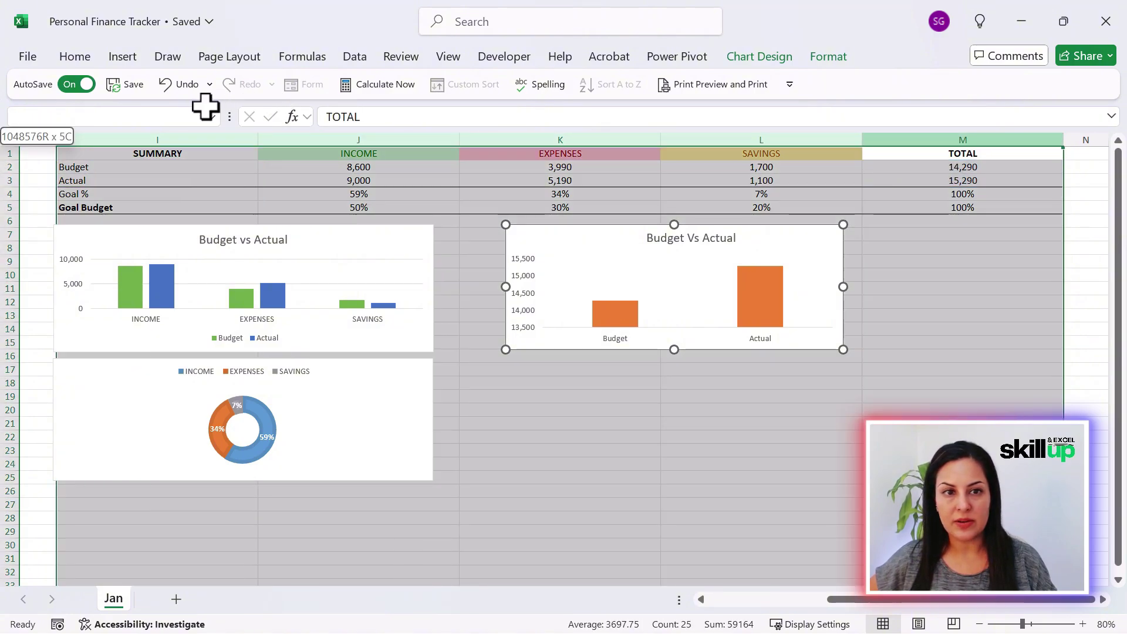
pyautogui.moveTo(256, 135); pyautogui.dragTo(210, 144)
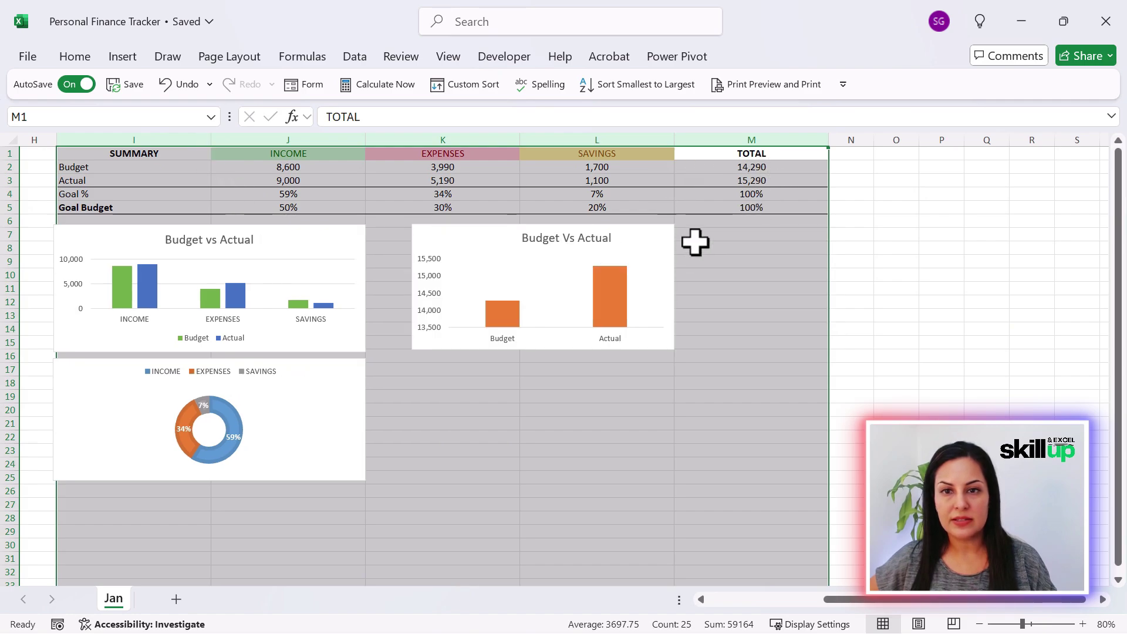
pyautogui.moveTo(211, 138); pyautogui.dragTo(183, 139)
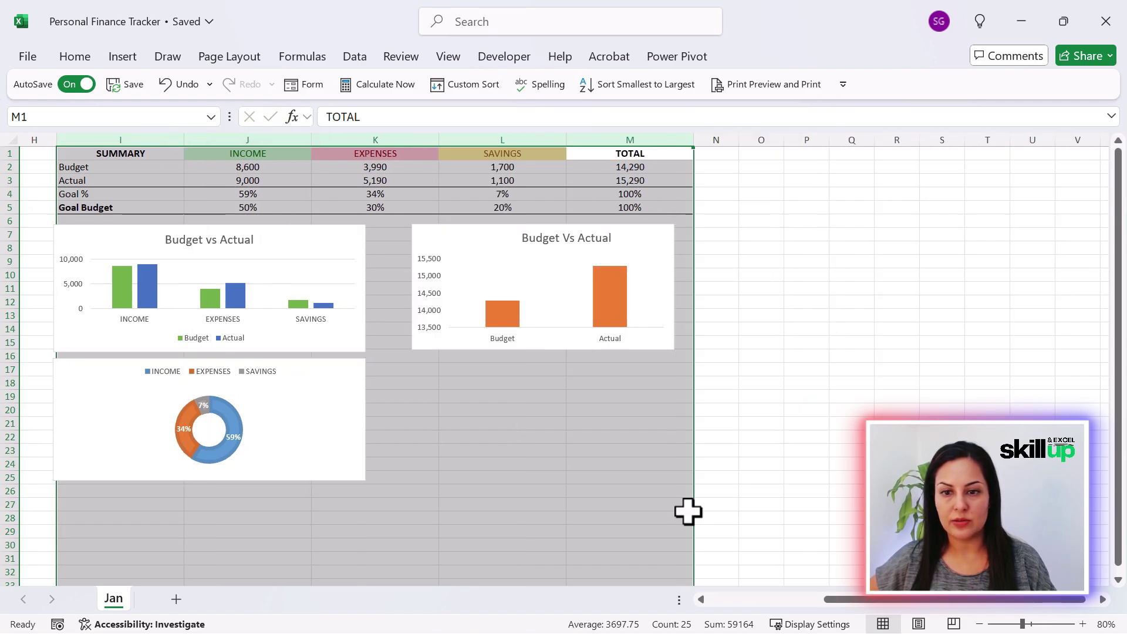
pyautogui.moveTo(844, 595); pyautogui.dragTo(731, 589)
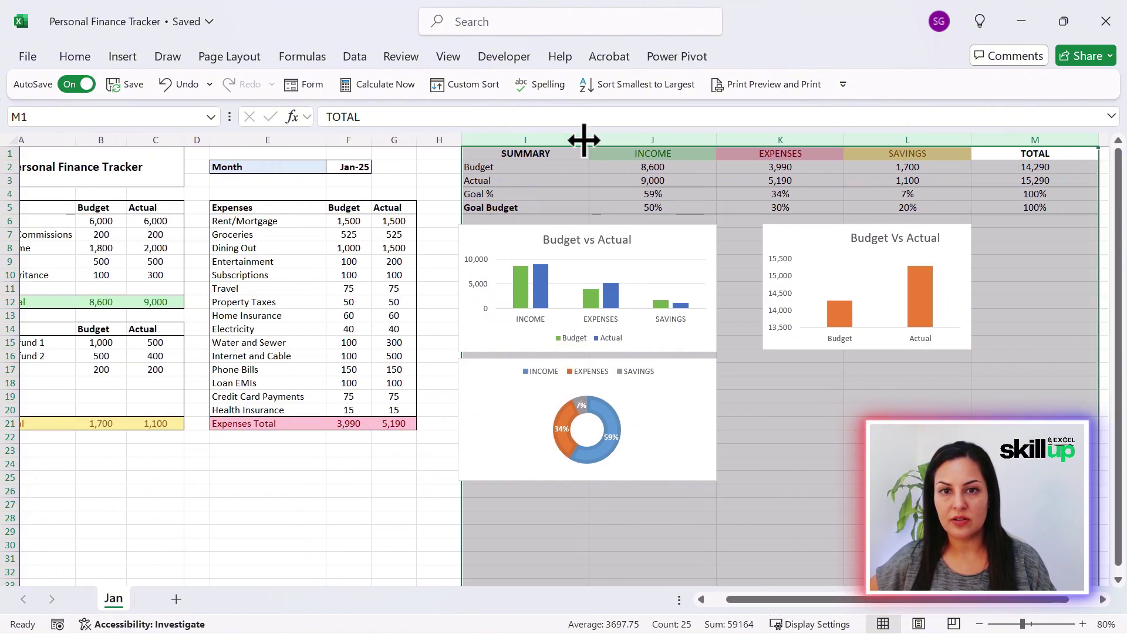
pyautogui.moveTo(584, 140); pyautogui.dragTo(574, 141)
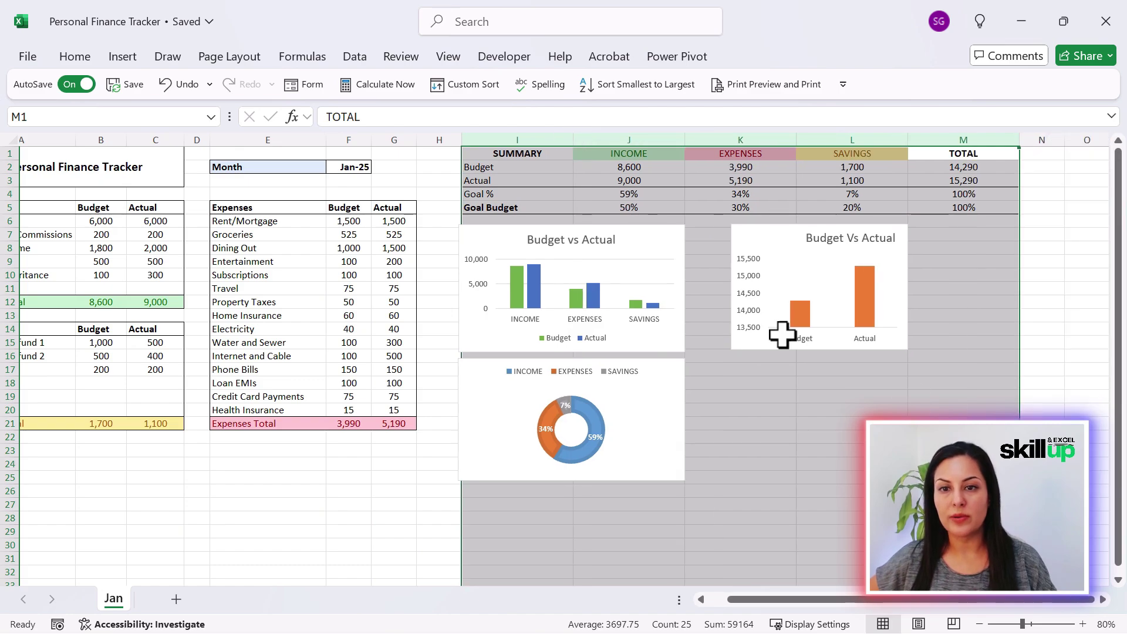
# Step: Widen the orange totals chart slightly toward the green and blue column chart
pyautogui.click(962, 423)
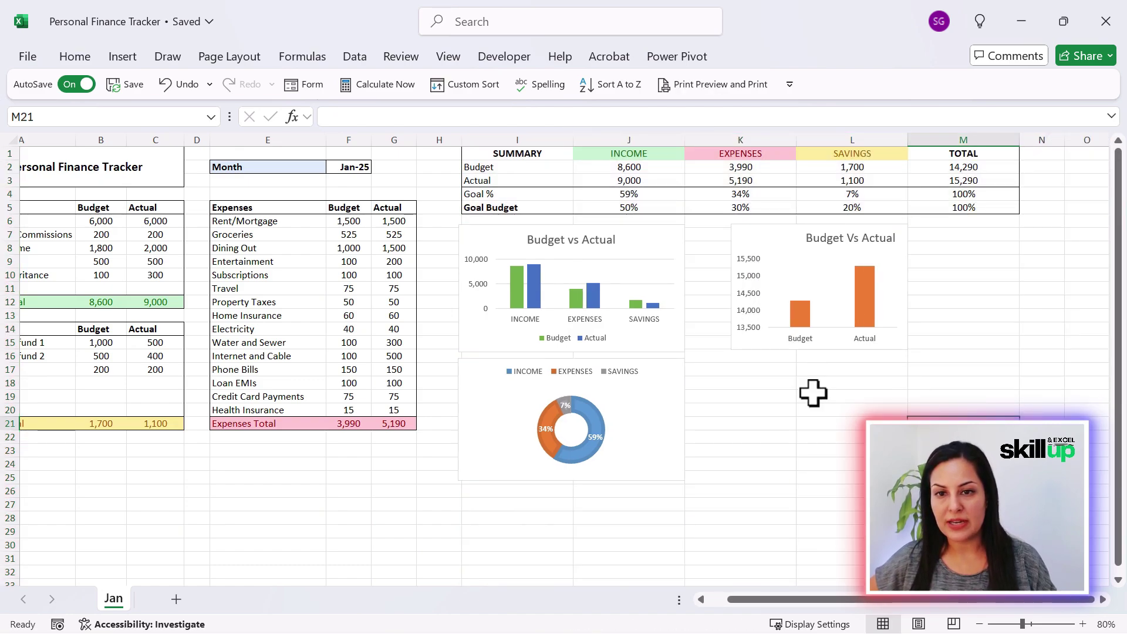
pyautogui.click(751, 238)
pyautogui.moveTo(730, 286); pyautogui.dragTo(719, 287)
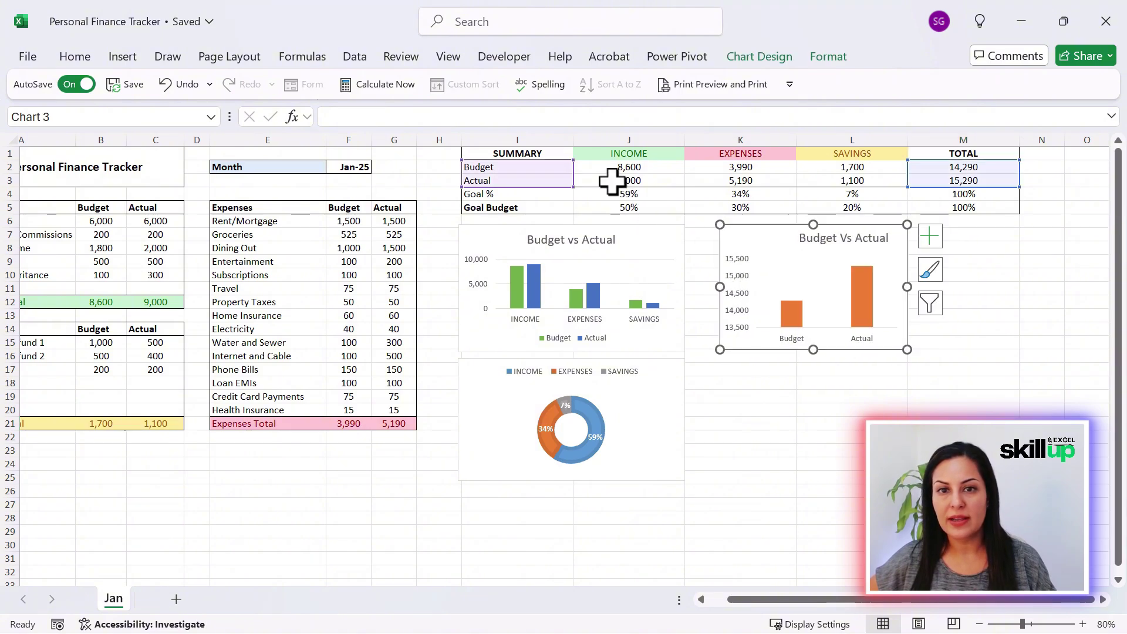
# Step: Enter the heading GOAL in cell K17 below the orange totals chart and select that cell
pyautogui.click(640, 206)
pyautogui.click(747, 206)
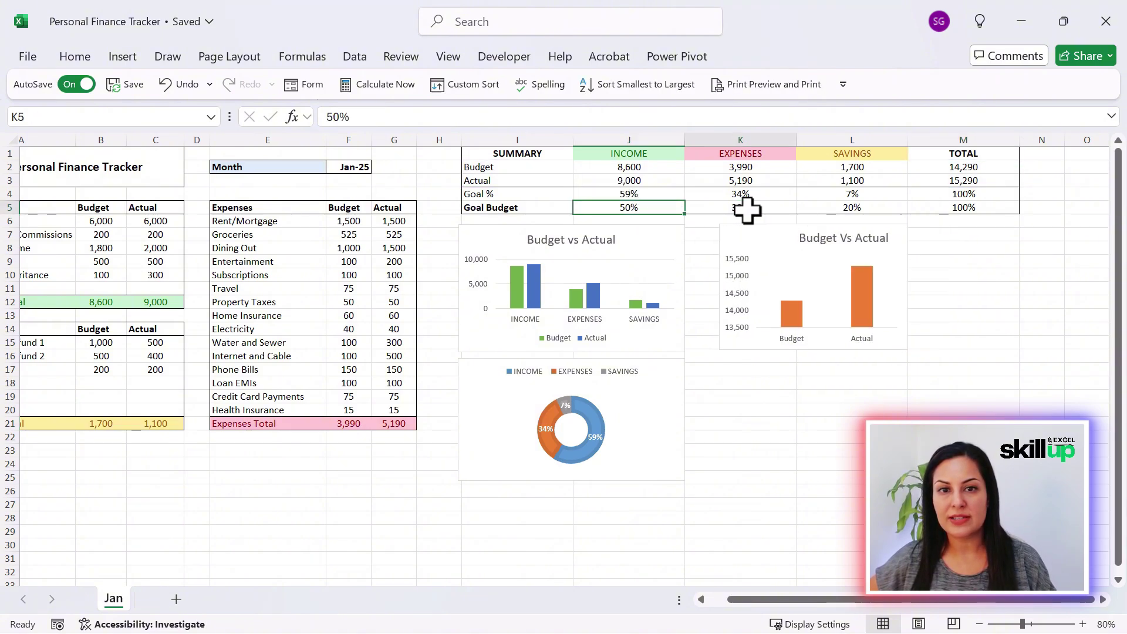
pyautogui.click(843, 209)
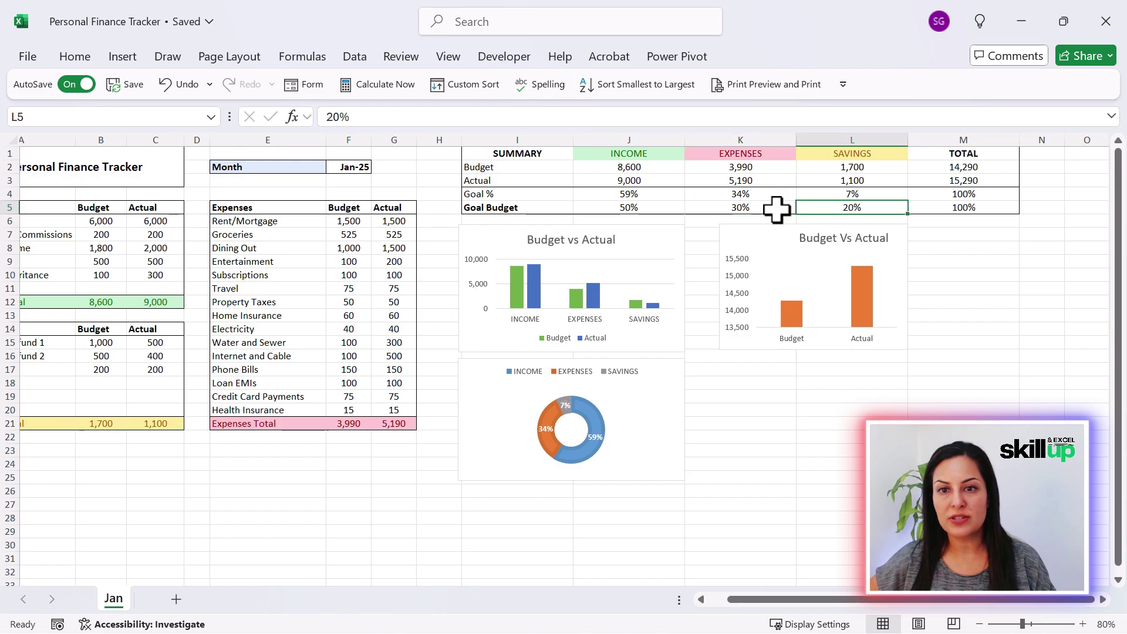
pyautogui.click(740, 372)
pyautogui.press('capslock')
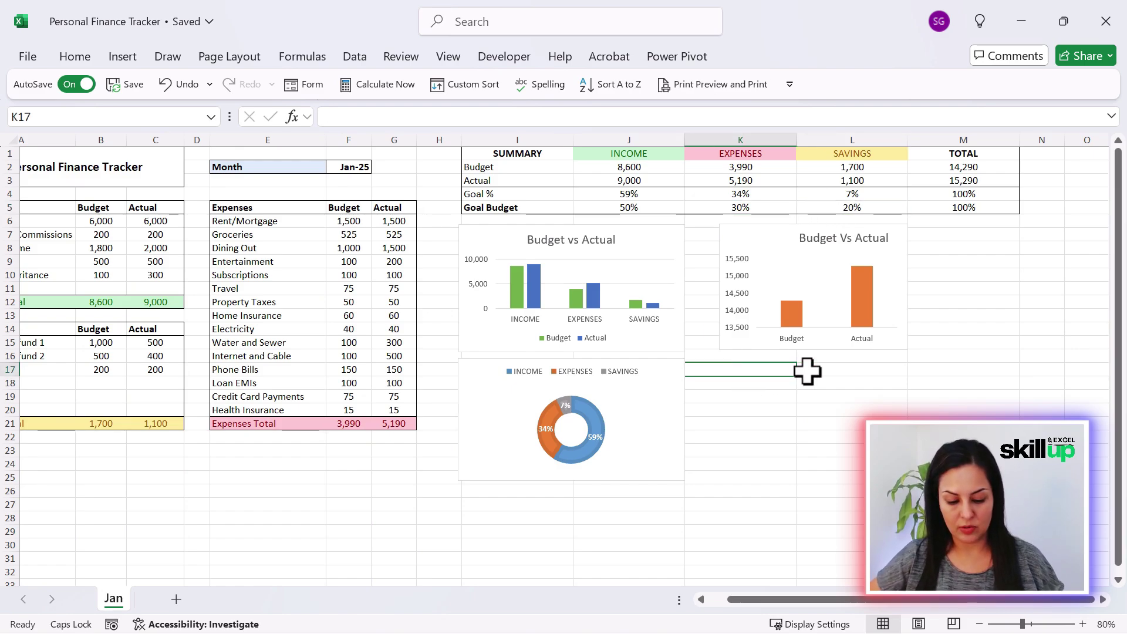
pyautogui.write('GOAL')
pyautogui.press('Return')
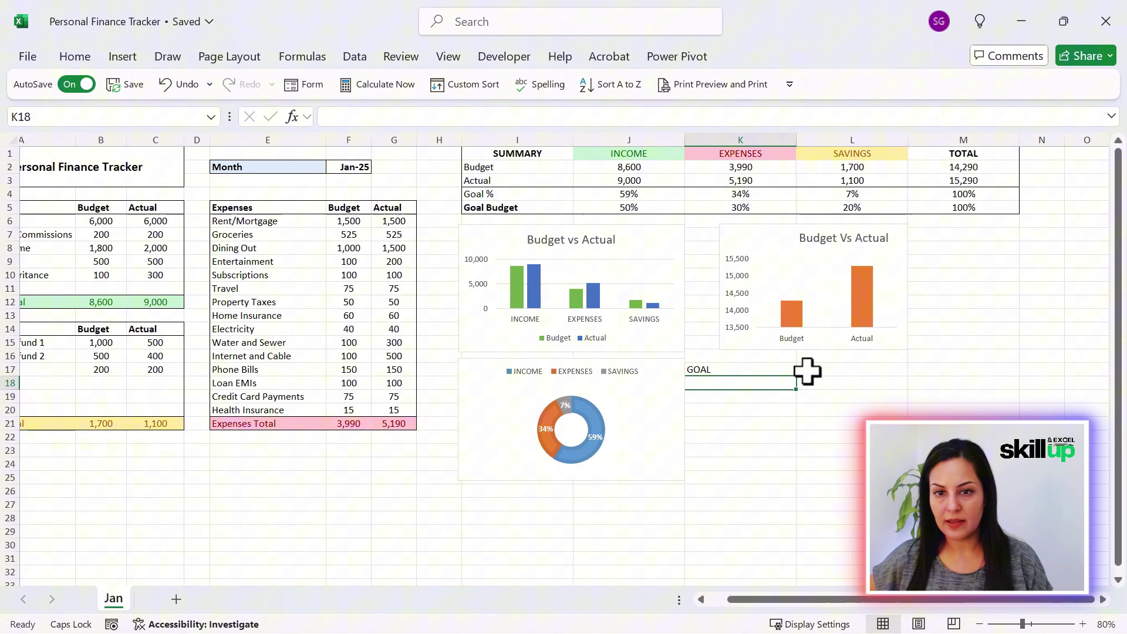
pyautogui.click(772, 365)
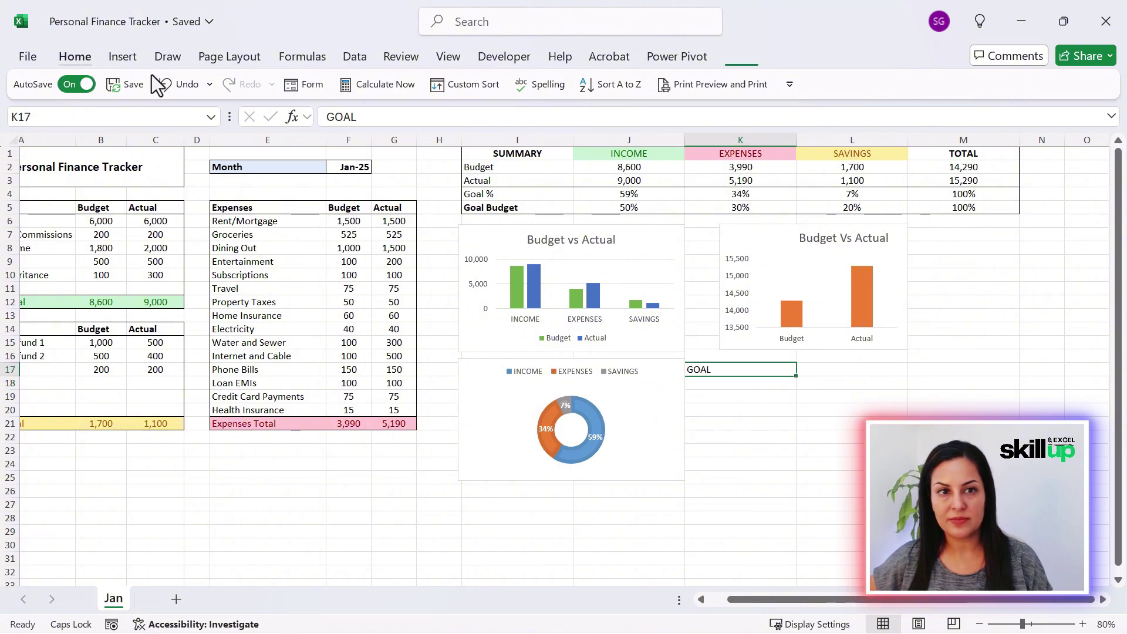
# Step: Bold and right-align the GOAL heading in K17, and select the empty cell L17 beside it
pyautogui.click(70, 56)
pyautogui.click(70, 52)
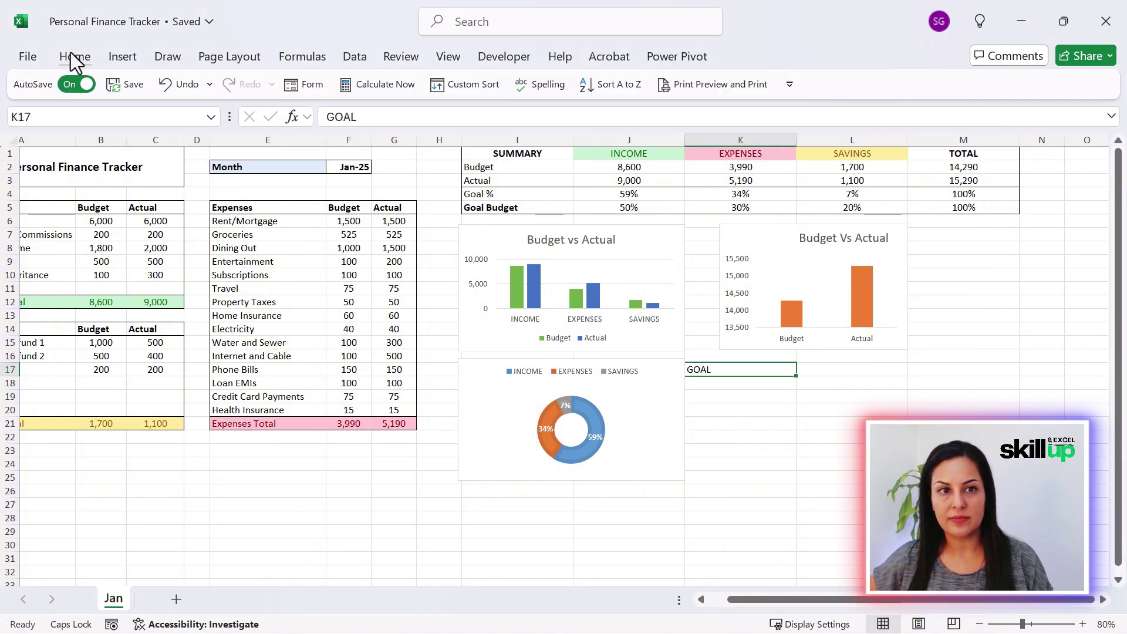
pyautogui.click(73, 58)
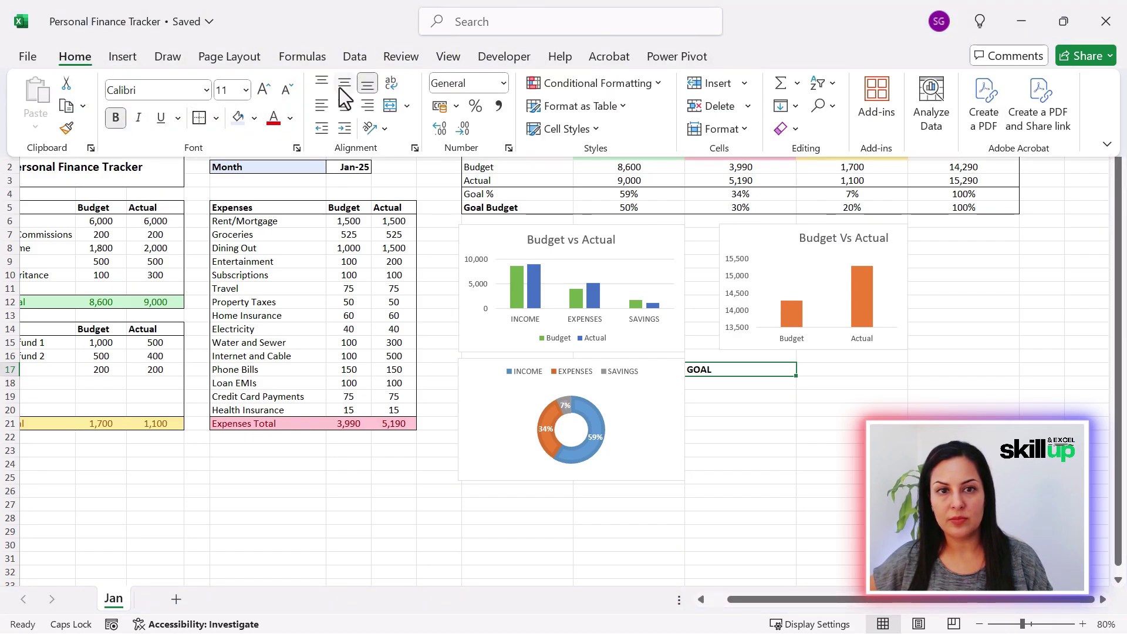
pyautogui.click(844, 369)
pyautogui.click(844, 369)
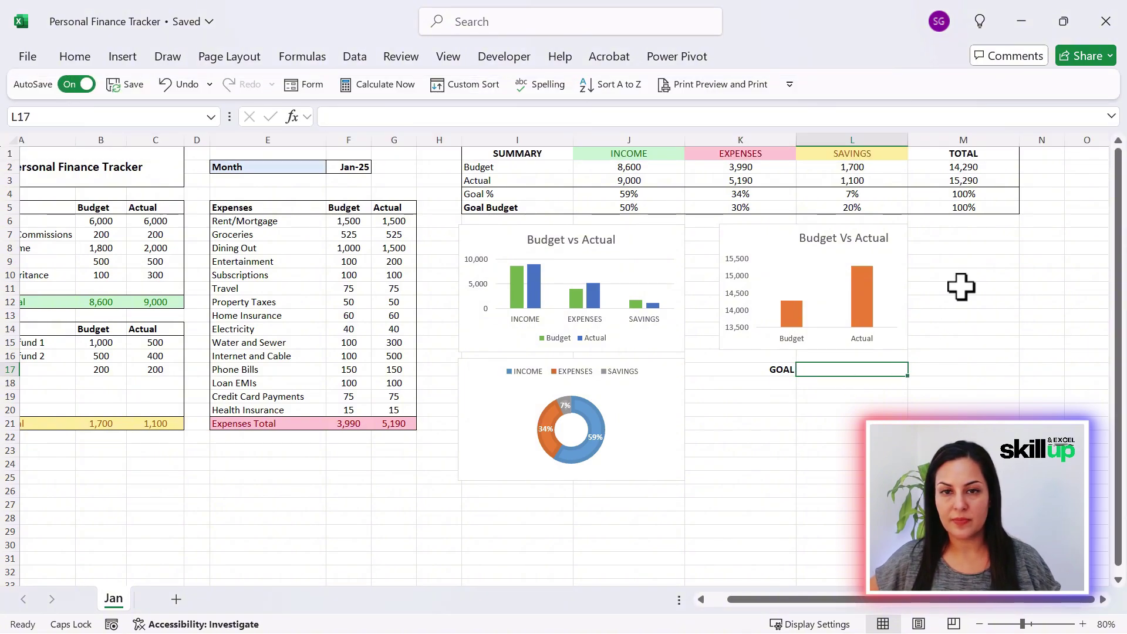
# Step: Copy the INCOME, EXPENSES and SAVINGS headings from J1:L1 beside GOAL and stack them in cells L17, L20 and L23
pyautogui.moveTo(641, 155); pyautogui.dragTo(862, 154)
pyautogui.hotkey('ctrl', 'c')
pyautogui.click(850, 370)
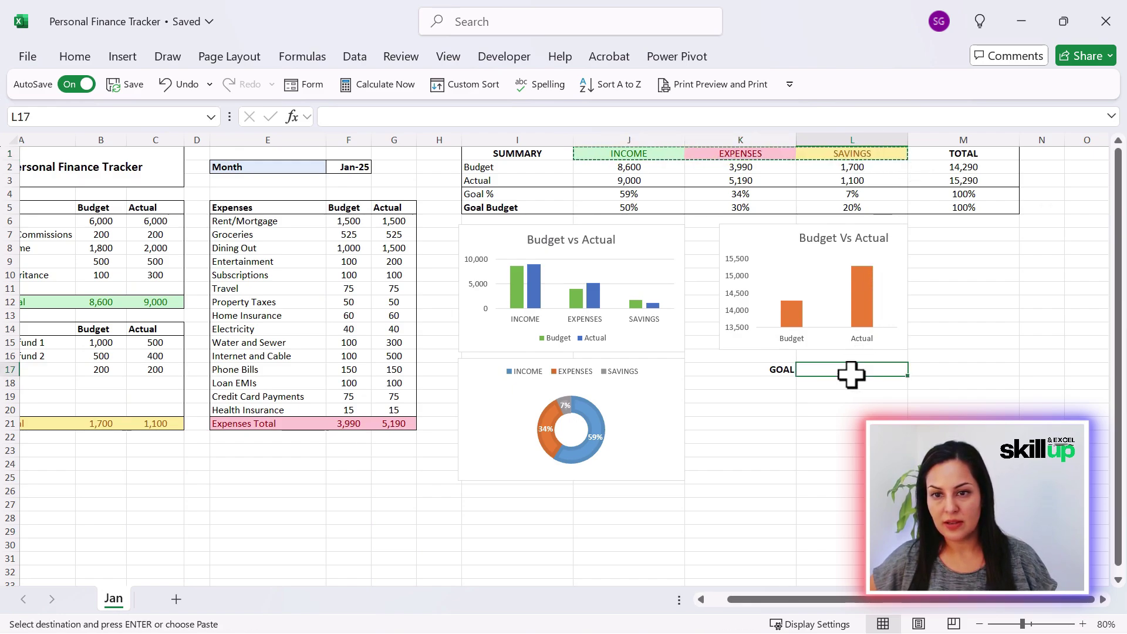
pyautogui.hotkey('ctrl', 'v')
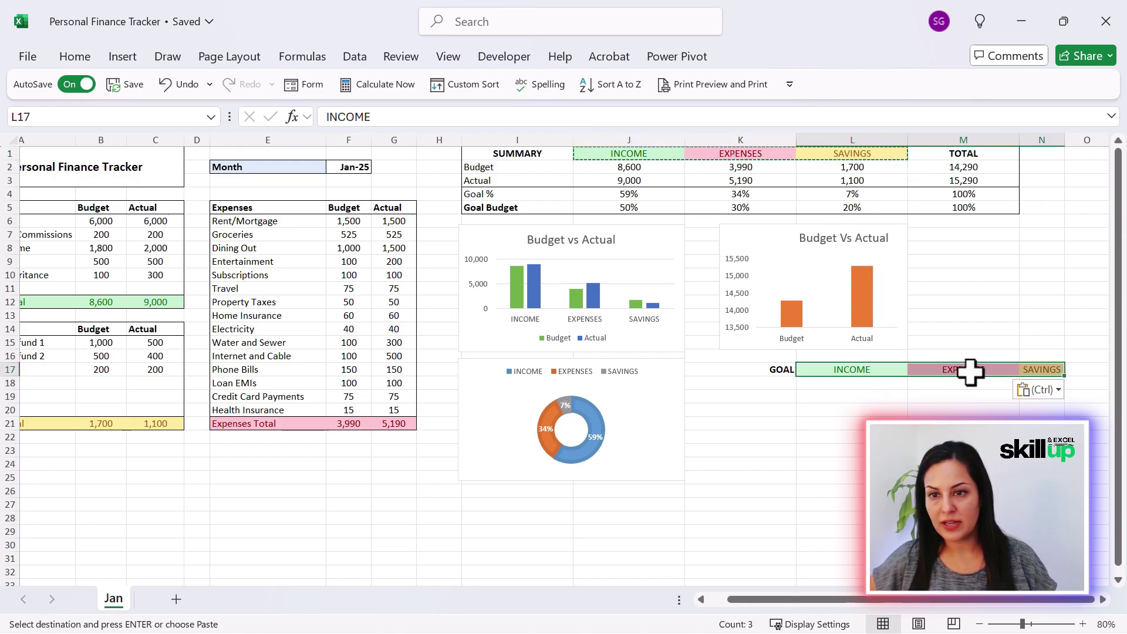
pyautogui.click(968, 370)
pyautogui.moveTo(946, 384); pyautogui.dragTo(839, 414)
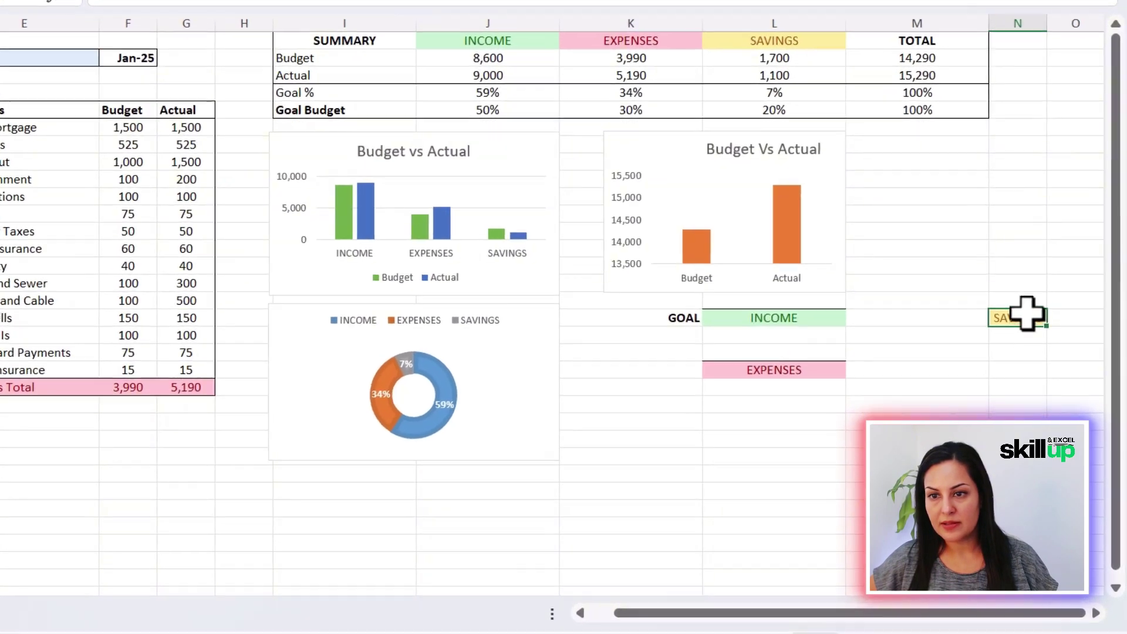
pyautogui.moveTo(1033, 346); pyautogui.dragTo(828, 445)
pyautogui.moveTo(746, 415); pyautogui.dragTo(745, 415)
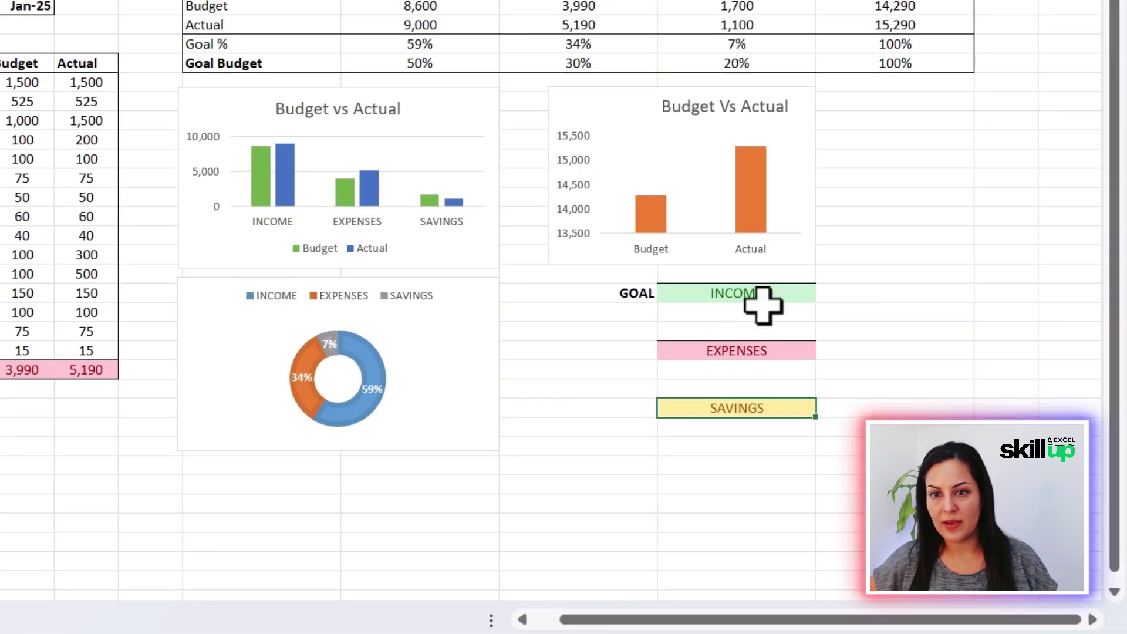
# Step: Enter the formula =IF(J5>J4,"Goal Met","Goal Not Met") in L18 below the INCOME goal heading
pyautogui.click(762, 311)
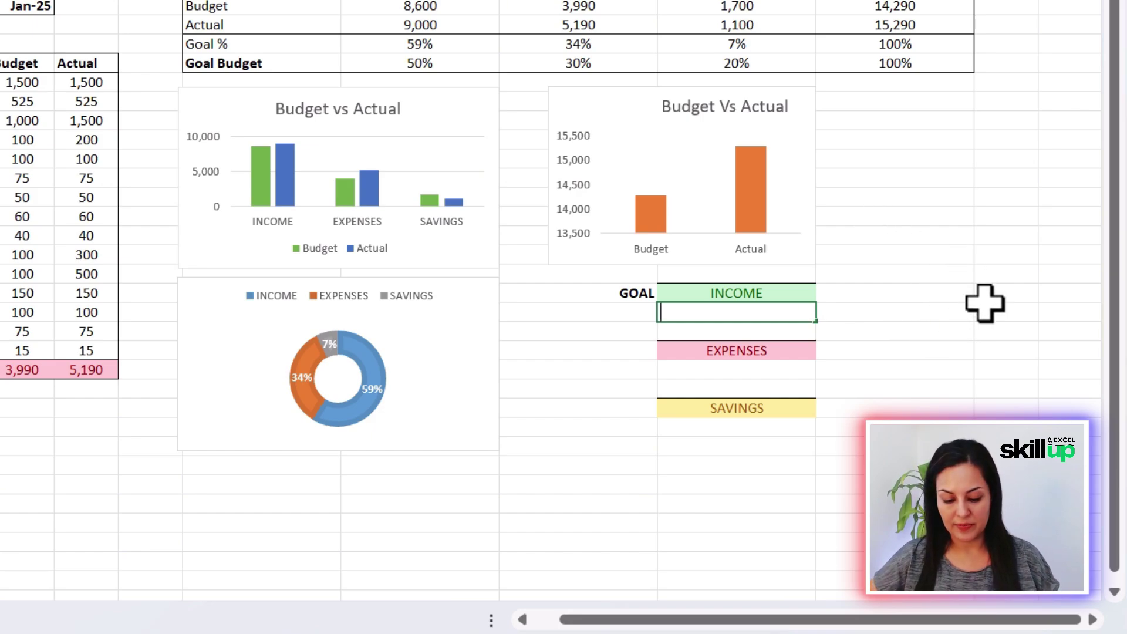
pyautogui.write('IF')
pyautogui.write('(')
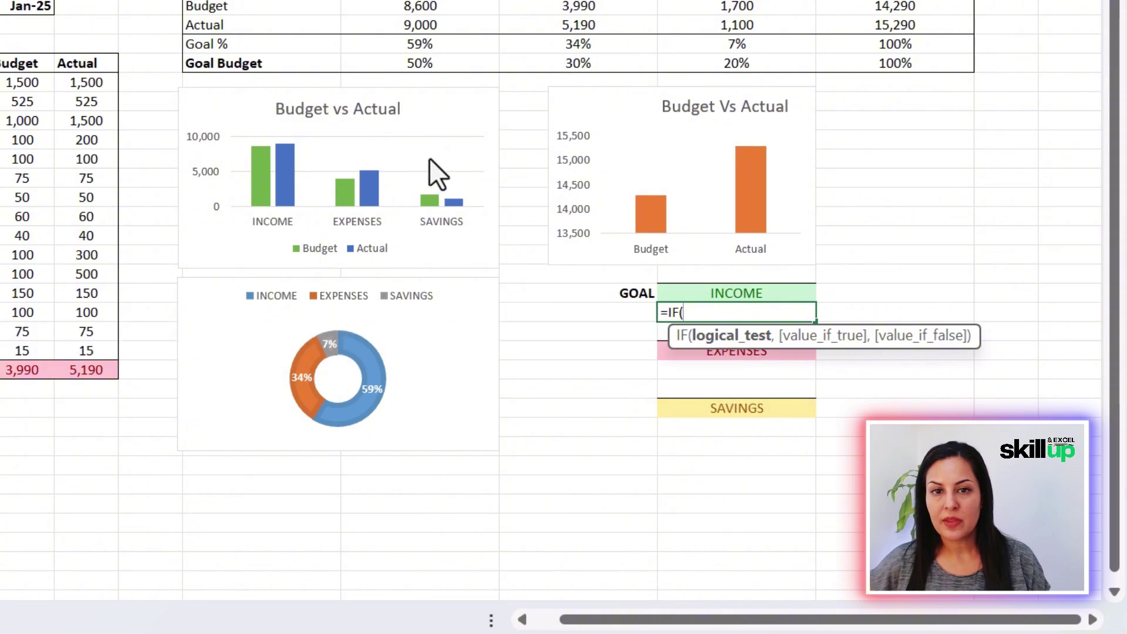
pyautogui.click(443, 62)
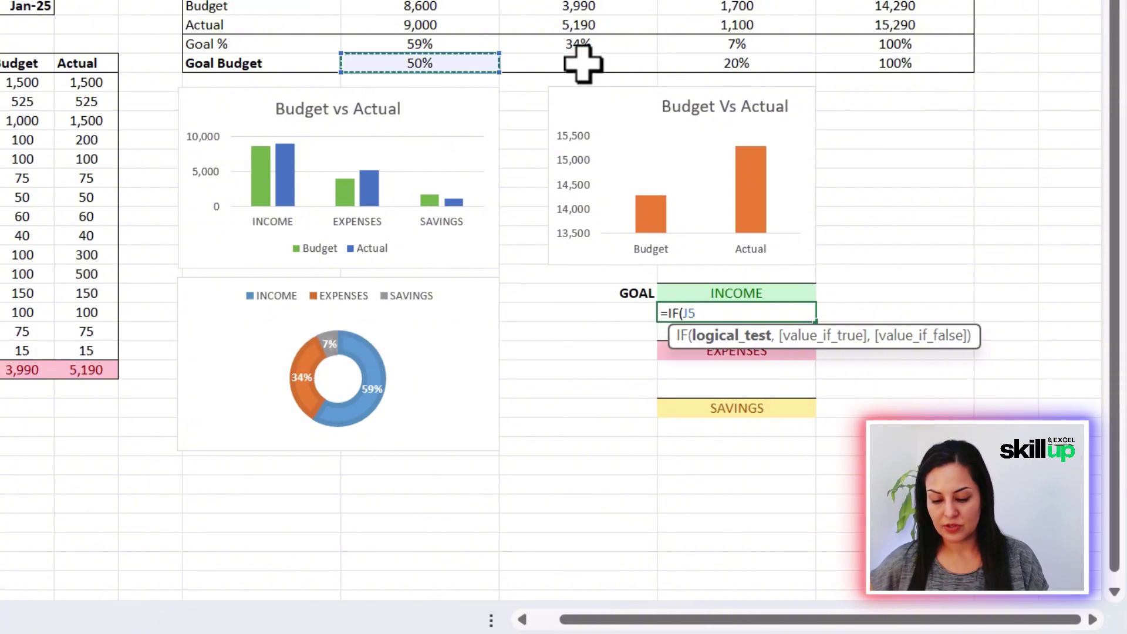
pyautogui.write('>')
pyautogui.click(441, 40)
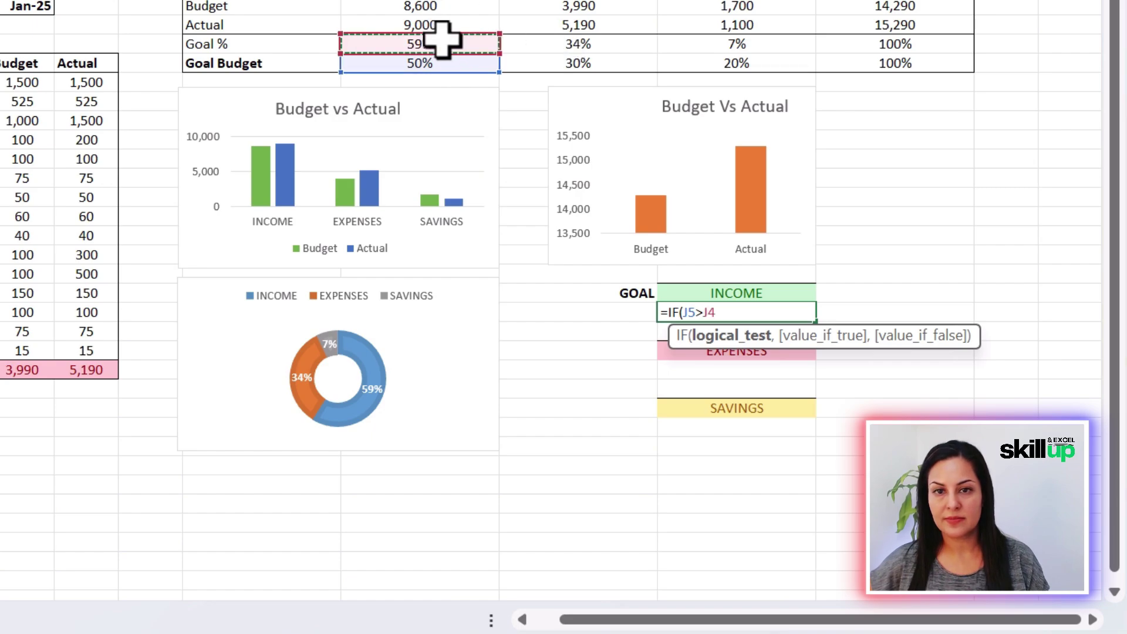
pyautogui.write(',"Goal Met')
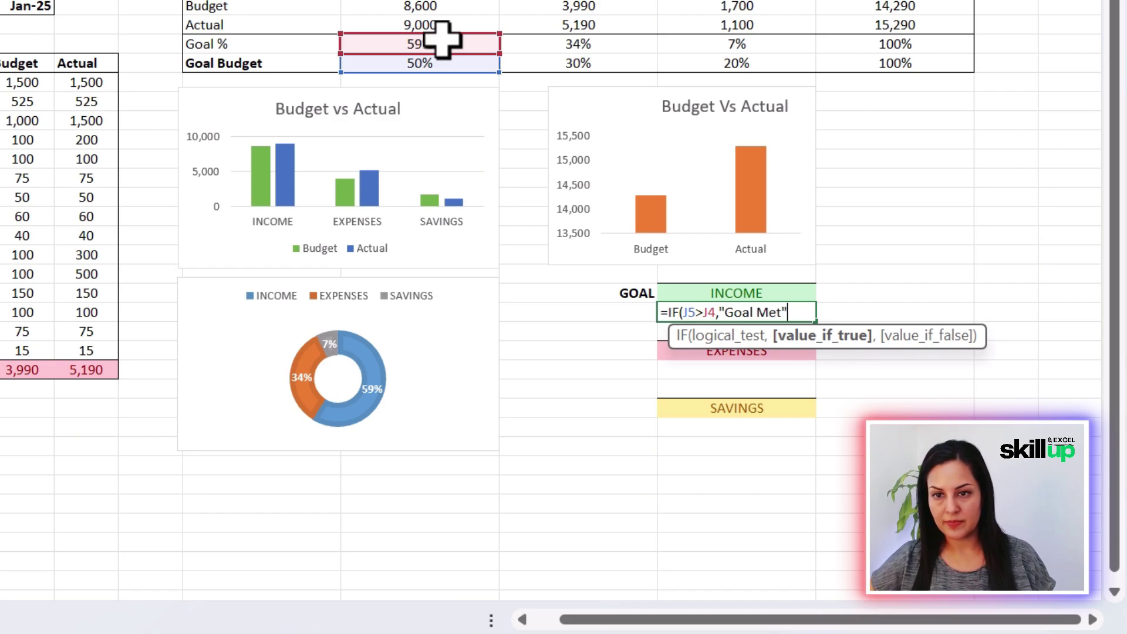
pyautogui.write(',"Goal Not Met')
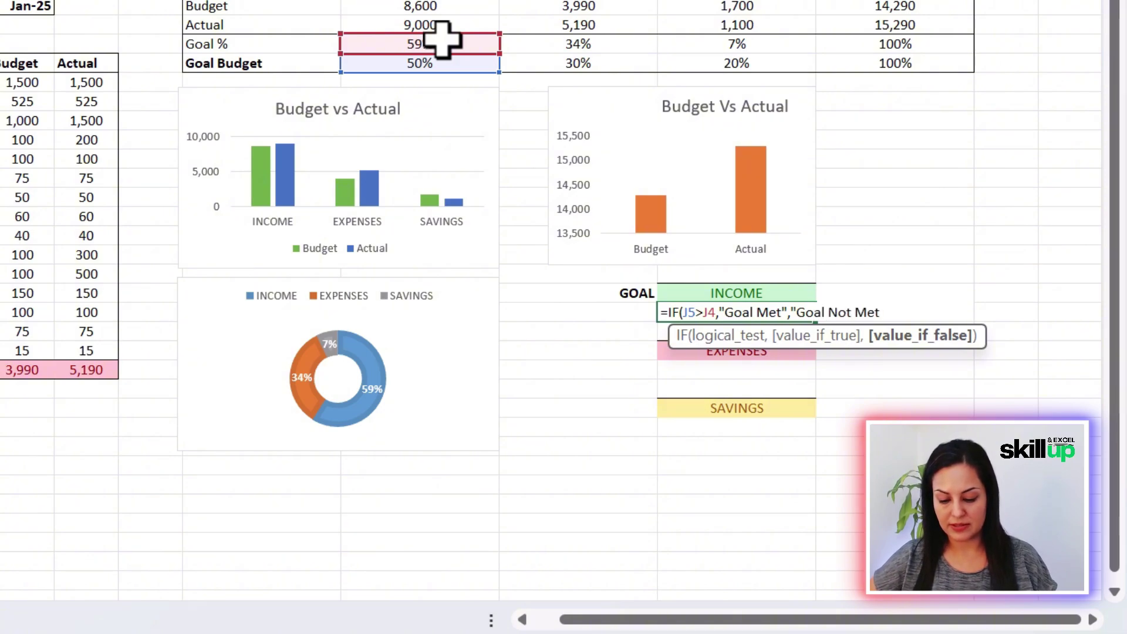
pyautogui.write('")')
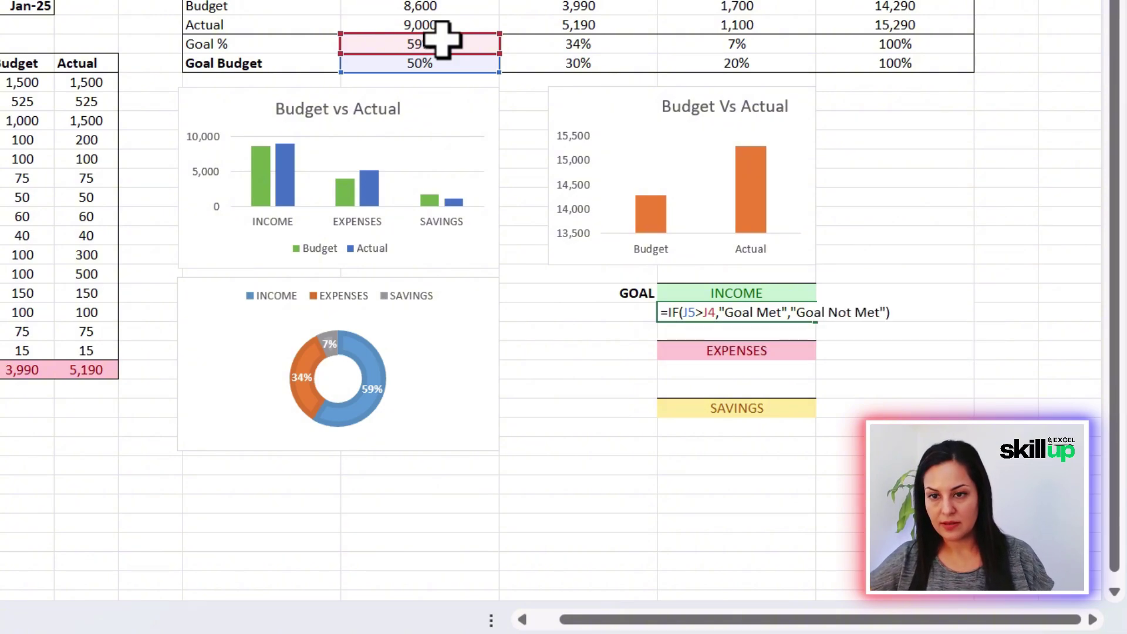
pyautogui.press('Return')
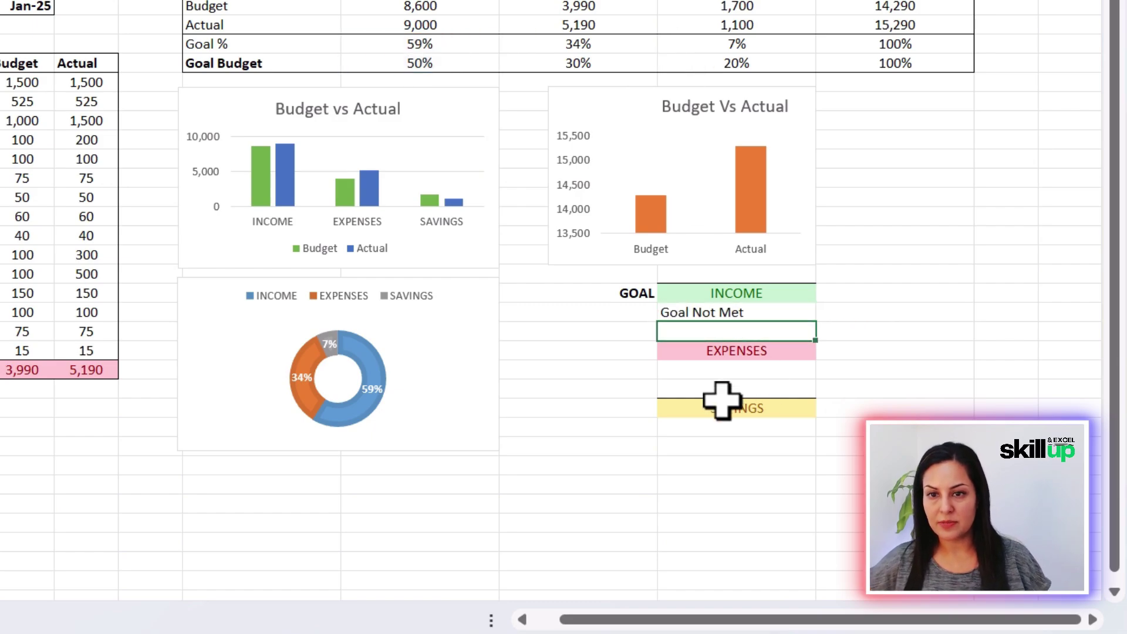
# Step: Center and bold the income goal result in L18
pyautogui.click(704, 313)
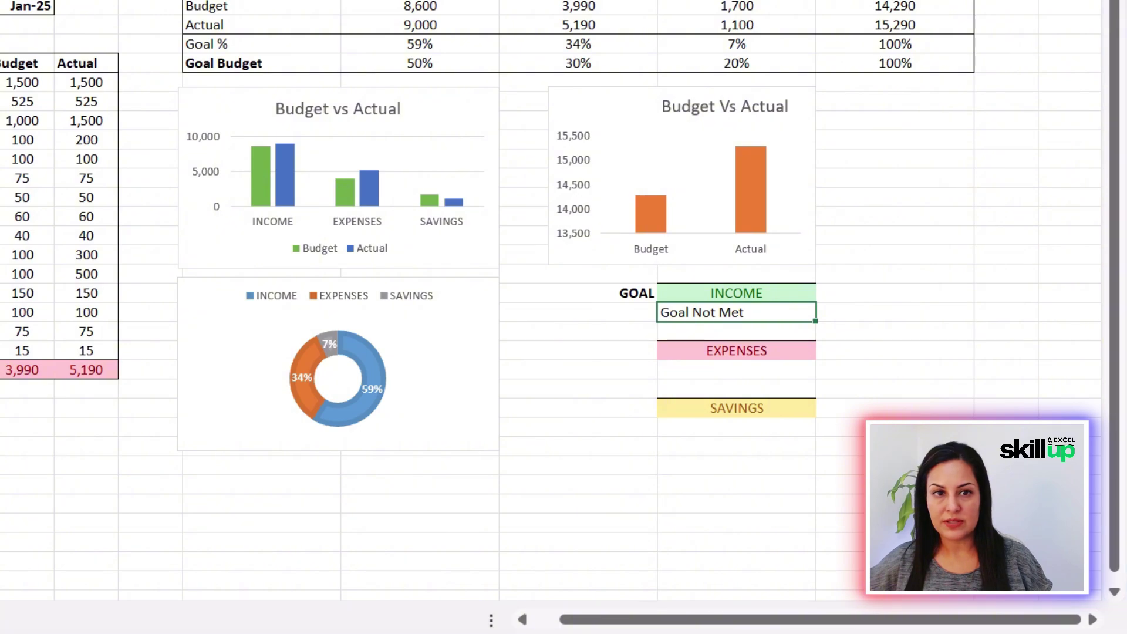
pyautogui.hotkey('alt', 'h')
pyautogui.press('a')
pyautogui.press('c')
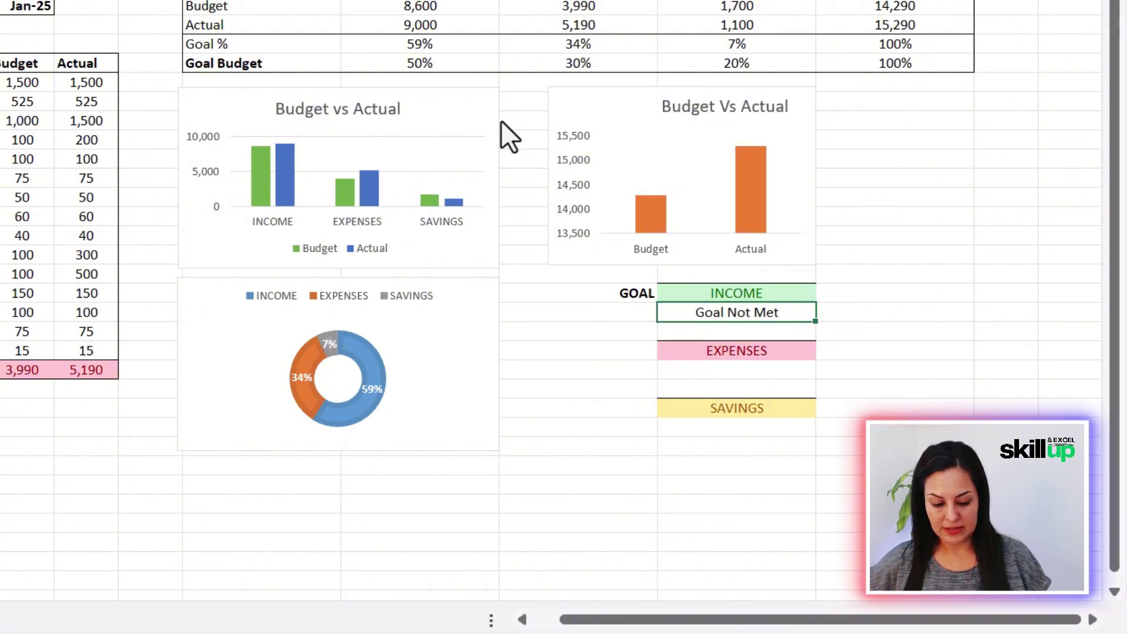
pyautogui.hotkey('ctrl', 'b')
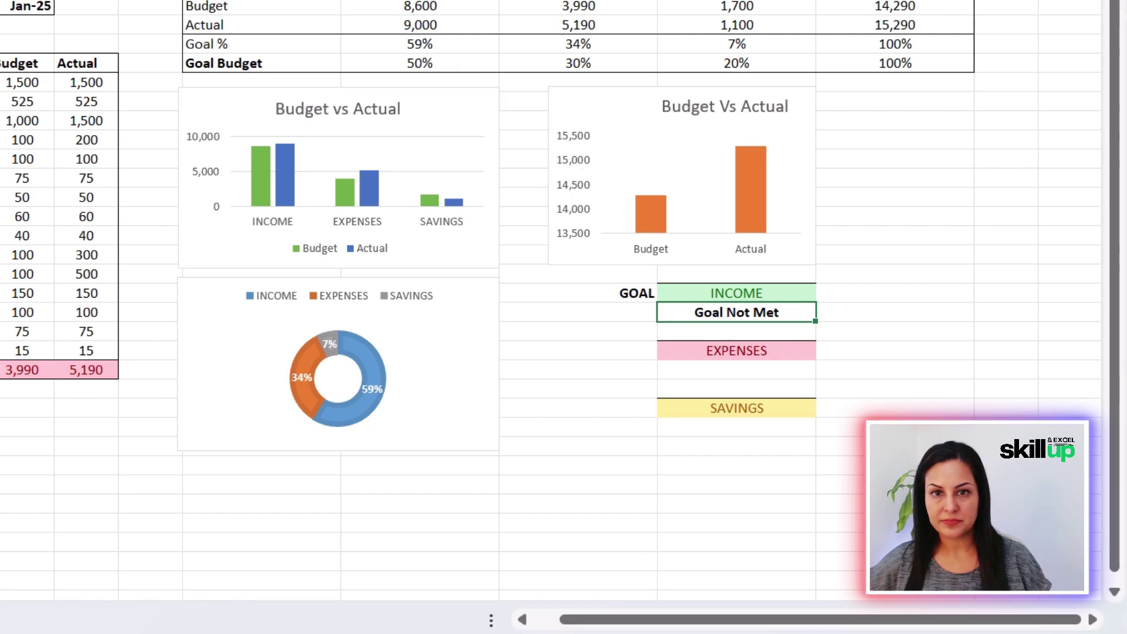
# Step: Reuse the income goal formula text in L21 under EXPENSES, redirecting its references to make =IF(K5>K4,"Goal Met","Goal Not Met")
pyautogui.press('F2')
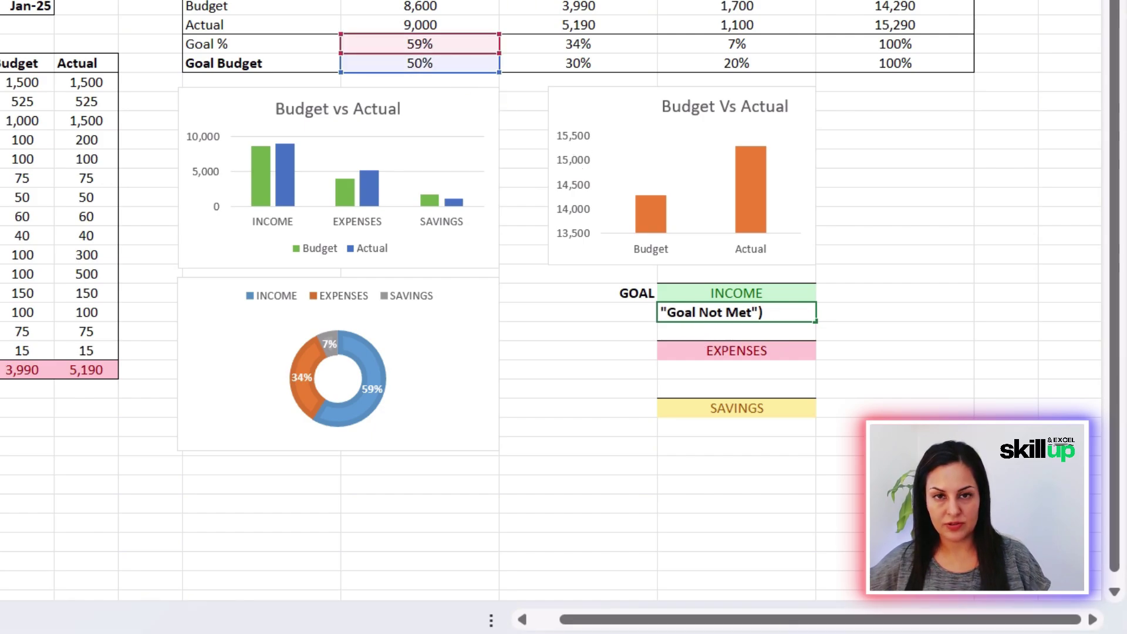
pyautogui.press('Escape')
pyautogui.click(716, 370)
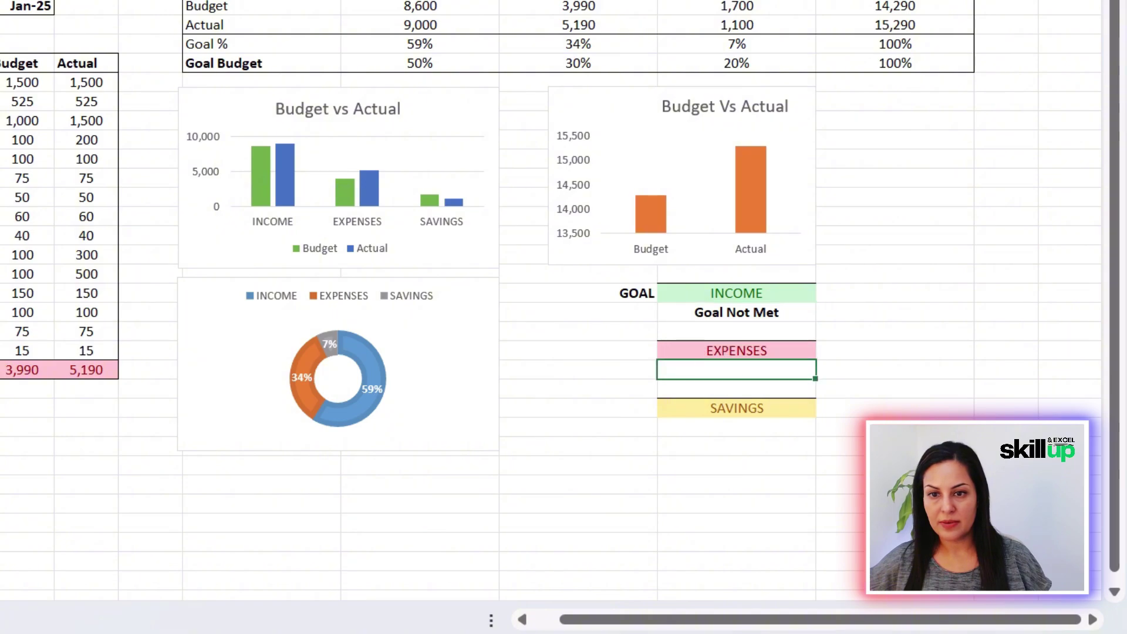
pyautogui.hotkey('ctrl', 'v')
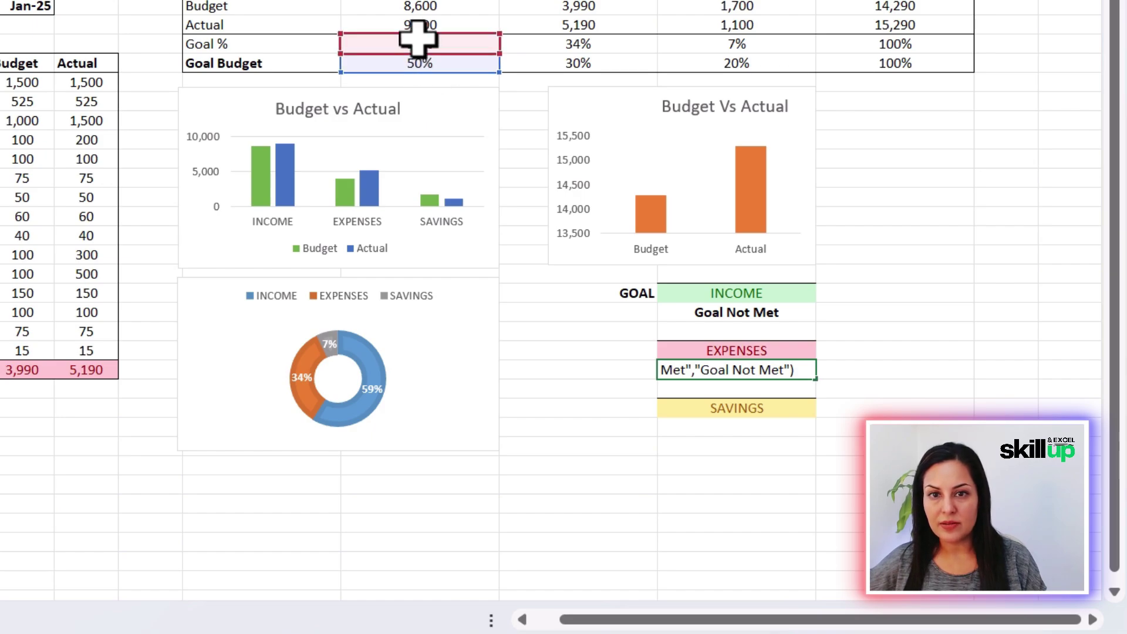
pyautogui.moveTo(425, 53); pyautogui.dragTo(535, 54)
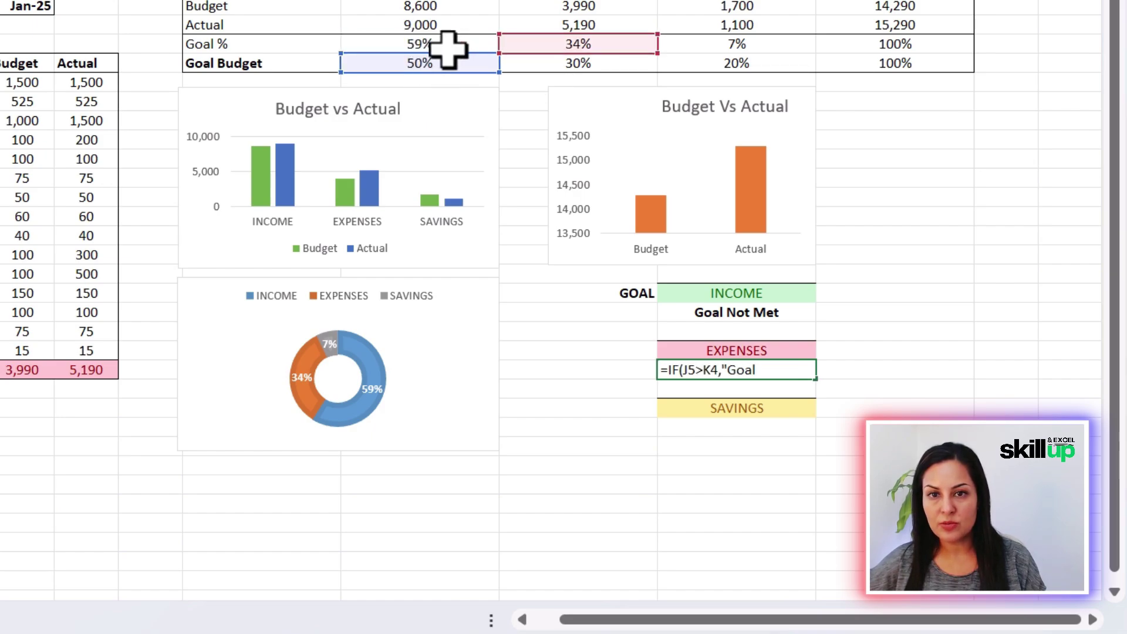
pyautogui.moveTo(452, 72); pyautogui.dragTo(583, 63)
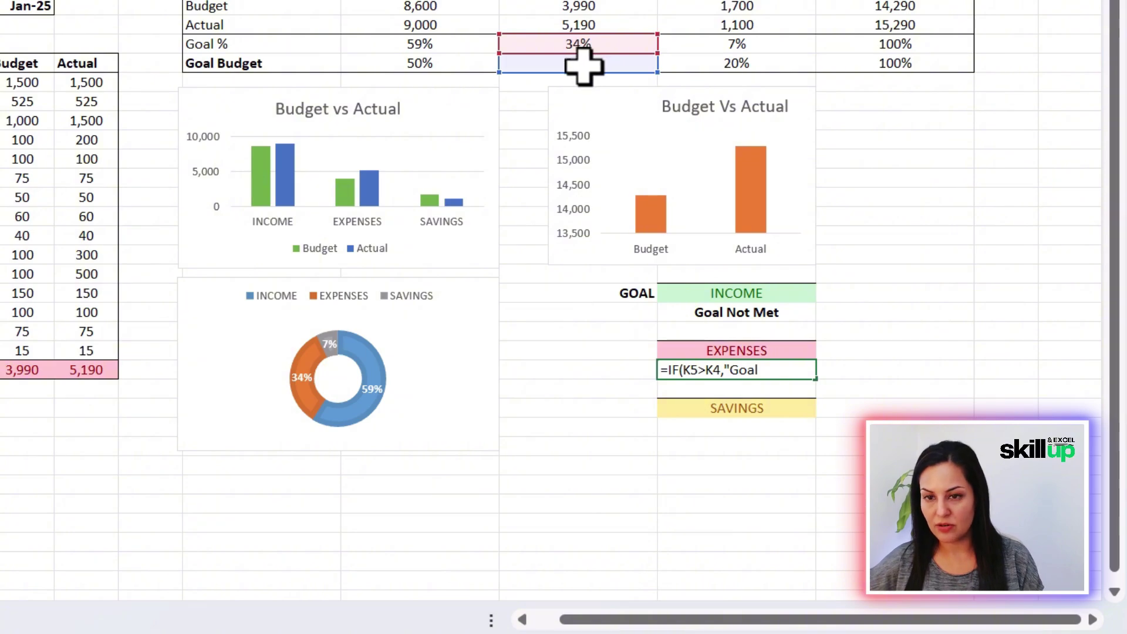
pyautogui.press('Return')
pyautogui.press('Up')
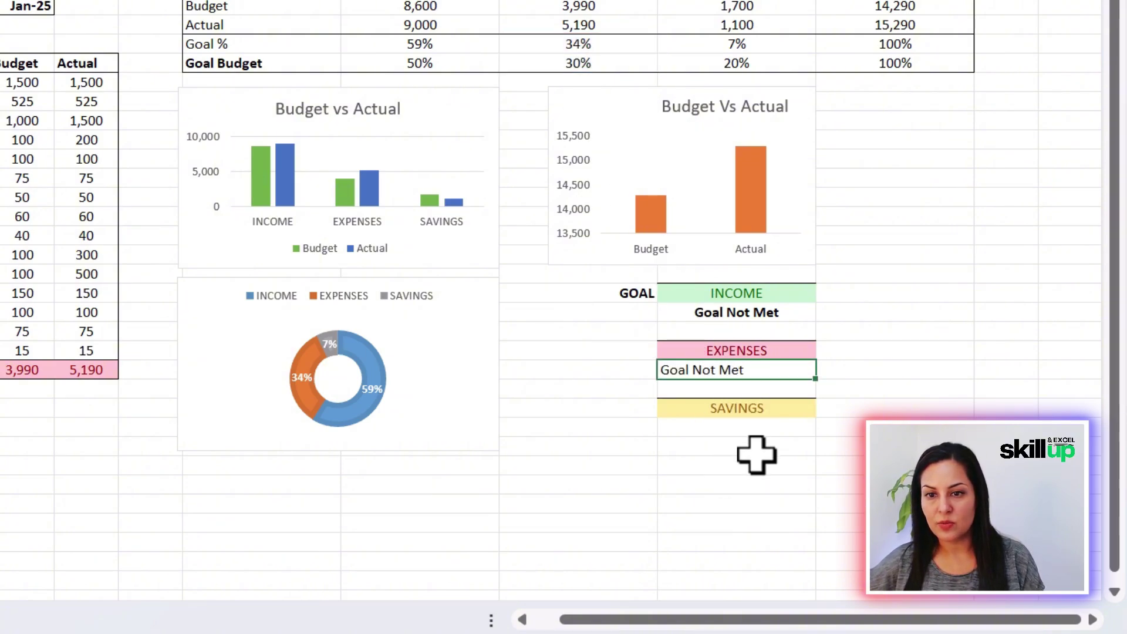
# Step: Reuse the goal formula text in L24 under SAVINGS, redirecting its references to make =IF(L5>L4,"Goal Met","Goal Not Met")
pyautogui.click(742, 427)
pyautogui.write('Met","Goal Not Met")')
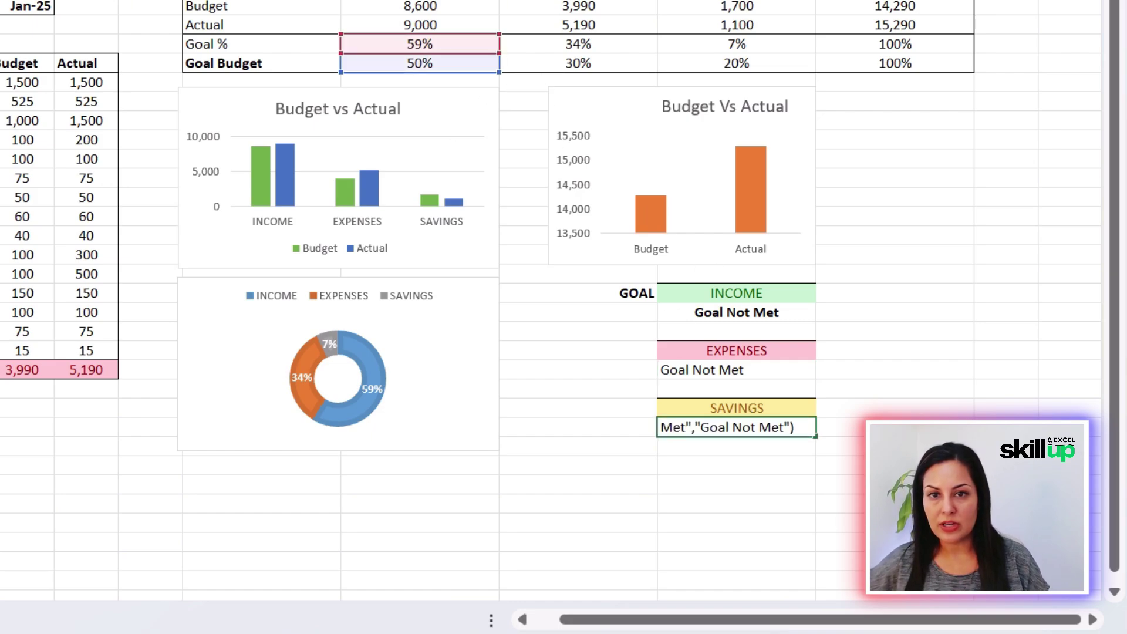
pyautogui.moveTo(376, 52); pyautogui.dragTo(770, 50)
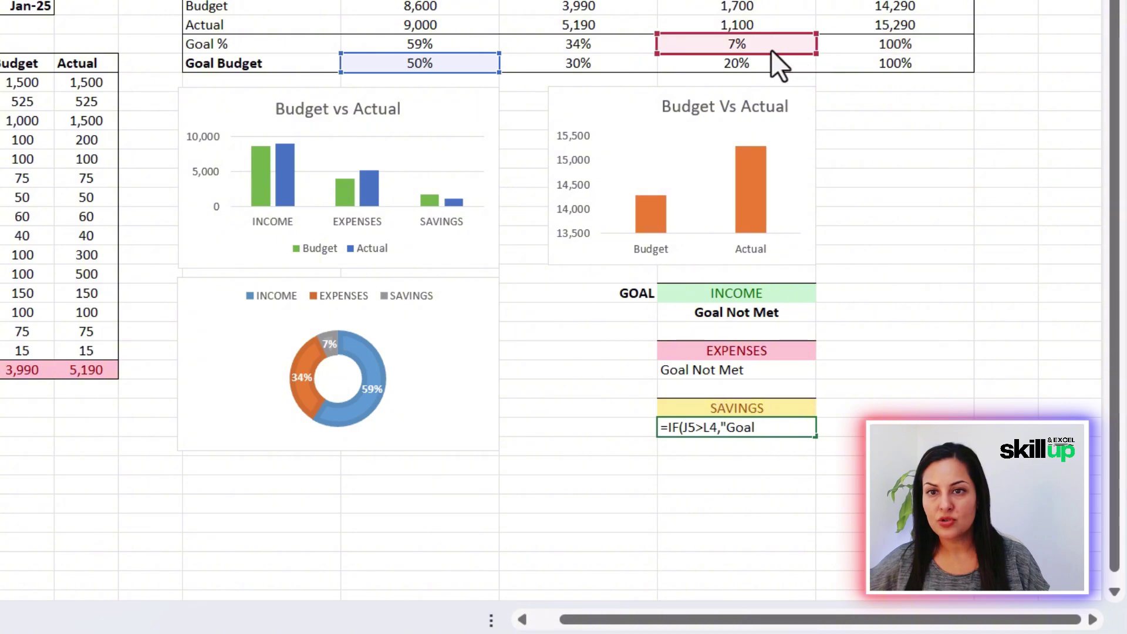
pyautogui.click(434, 45)
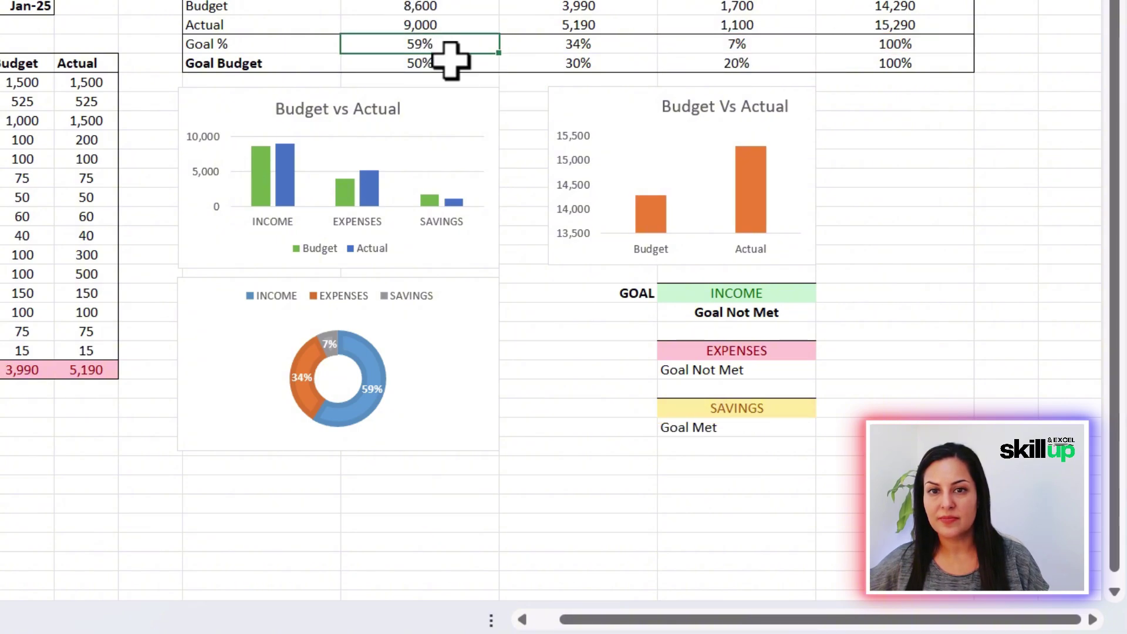
pyautogui.click(754, 431)
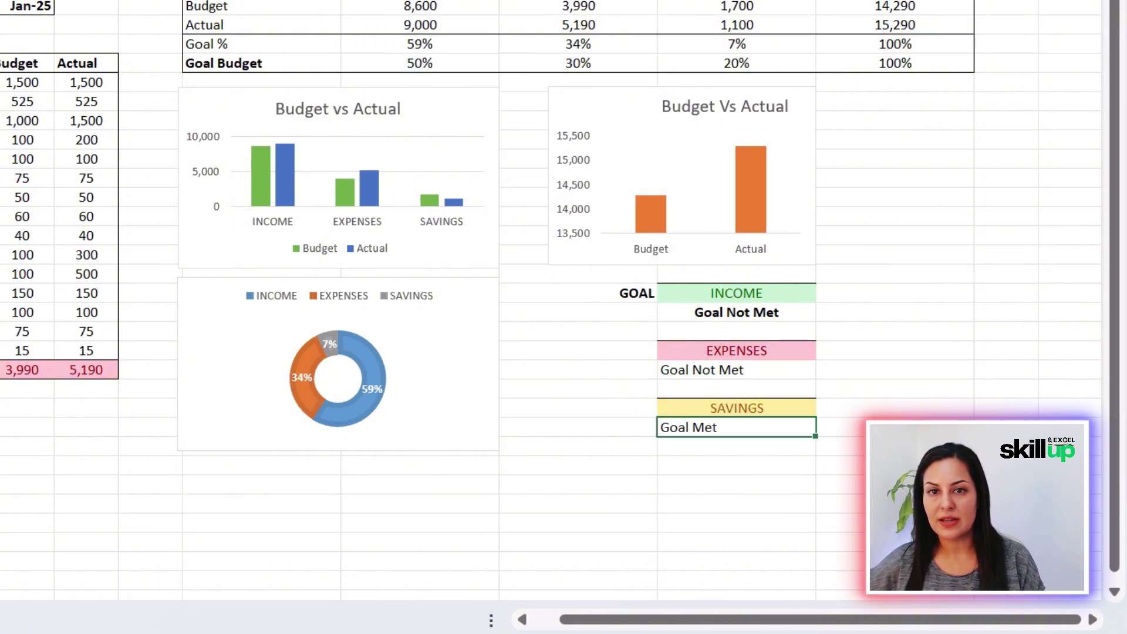
pyautogui.press('F2')
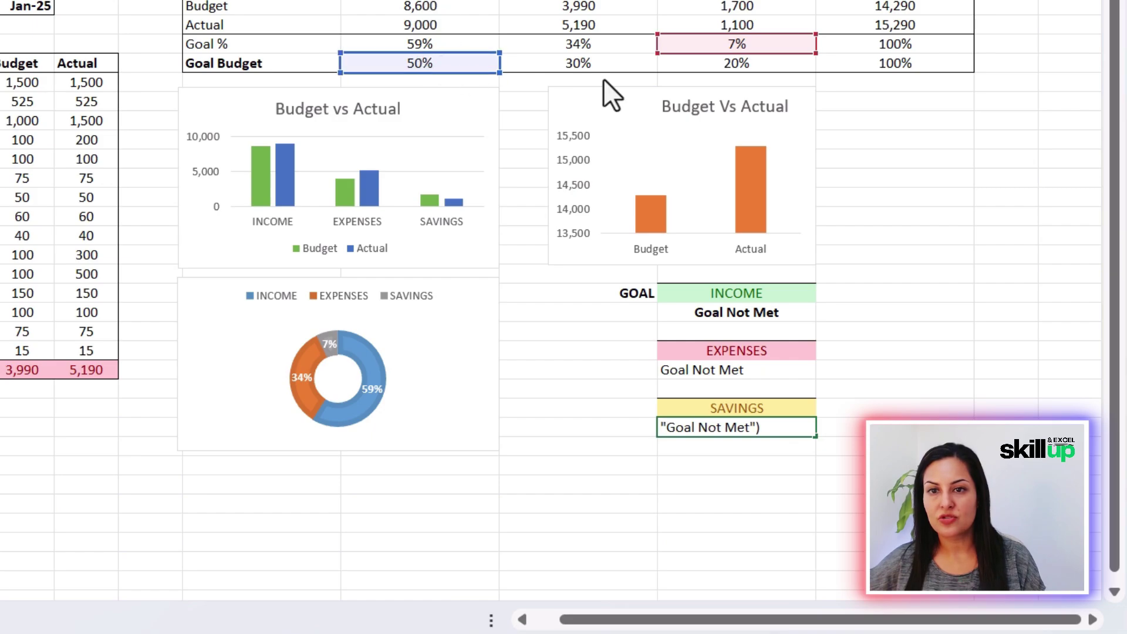
pyautogui.click(738, 66)
pyautogui.press('Return')
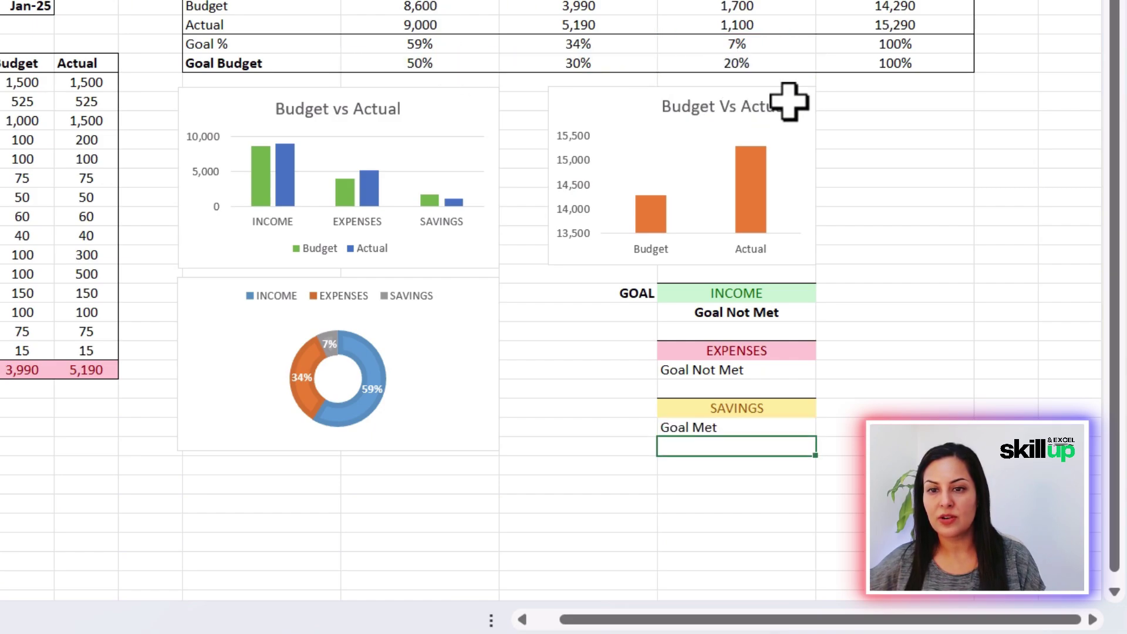
# Step: Bold and center the three goal results in L18, L21 and L24 together, and deselect them
pyautogui.click(726, 314)
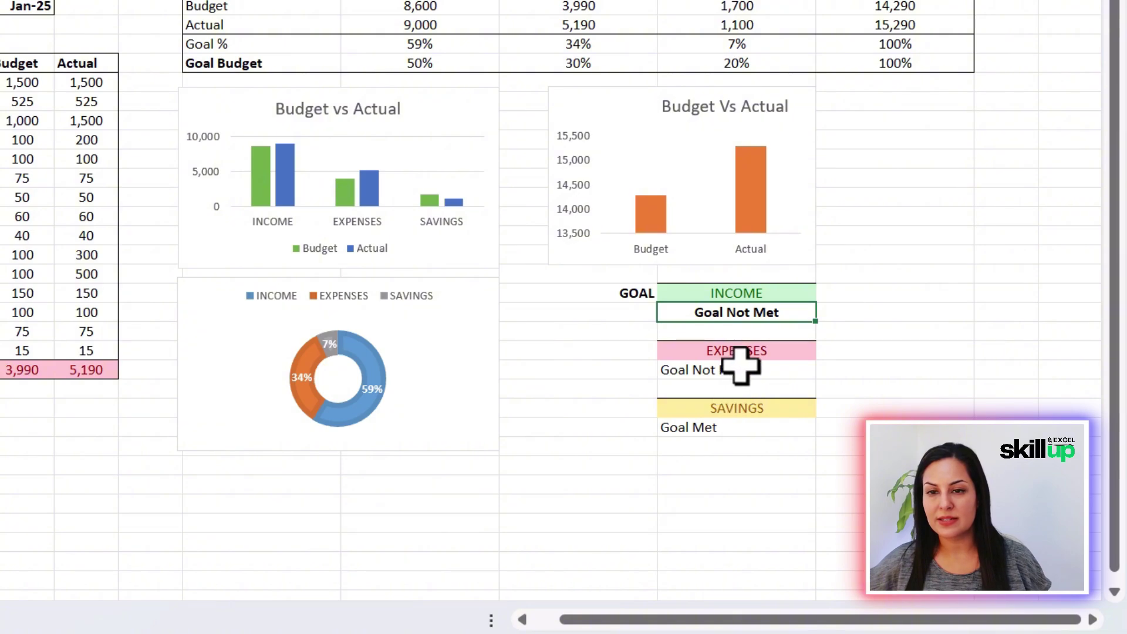
pyautogui.keyDown('ctrl'); pyautogui.click(740, 368); pyautogui.keyUp('ctrl')
pyautogui.keyDown('ctrl'); pyautogui.click(737, 427); pyautogui.keyUp('ctrl')
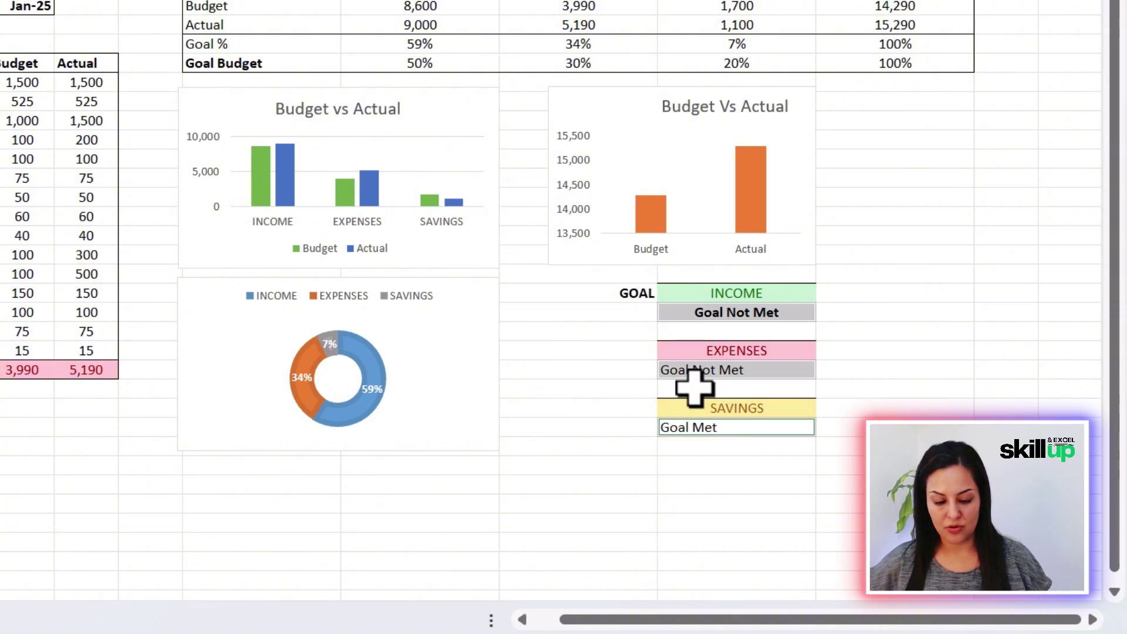
pyautogui.hotkey('ctrl', 'b')
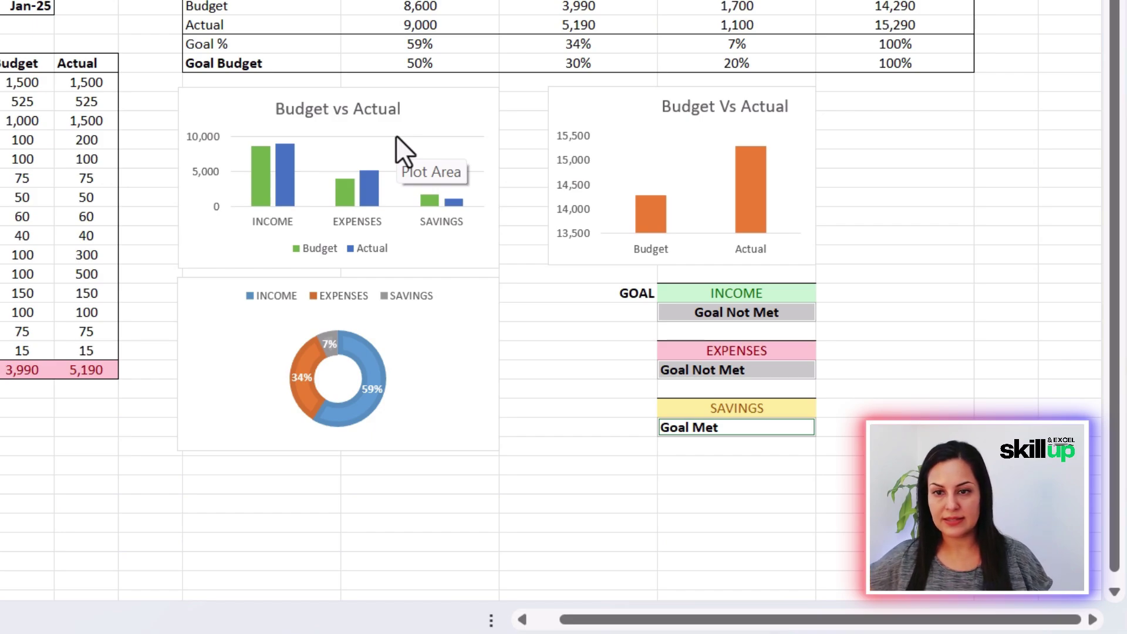
pyautogui.hotkey('ctrl', 'e')
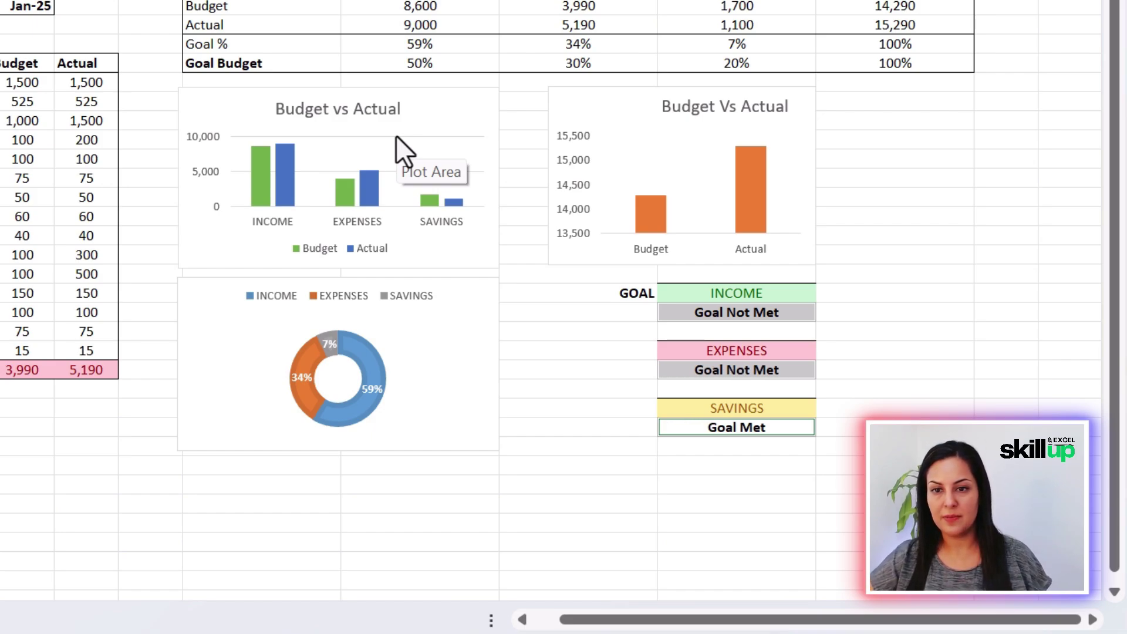
pyautogui.click(963, 404)
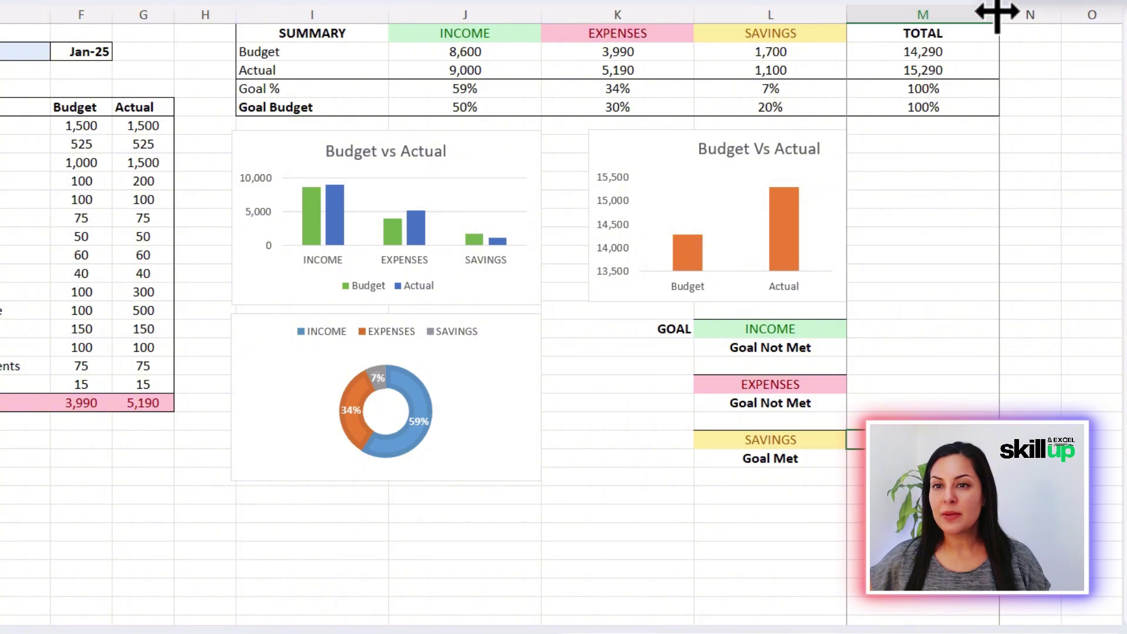
# Step: Narrow the summary columns J, K, L and M to fit their INCOME, EXPENSES, SAVINGS and TOTAL figures more closely
pyautogui.moveTo(997, 15); pyautogui.dragTo(915, 15)
pyautogui.moveTo(846, 15); pyautogui.dragTo(800, 14)
pyautogui.moveTo(698, 13); pyautogui.dragTo(660, 13)
pyautogui.moveTo(542, 13); pyautogui.dragTo(492, 14)
pyautogui.click(842, 294)
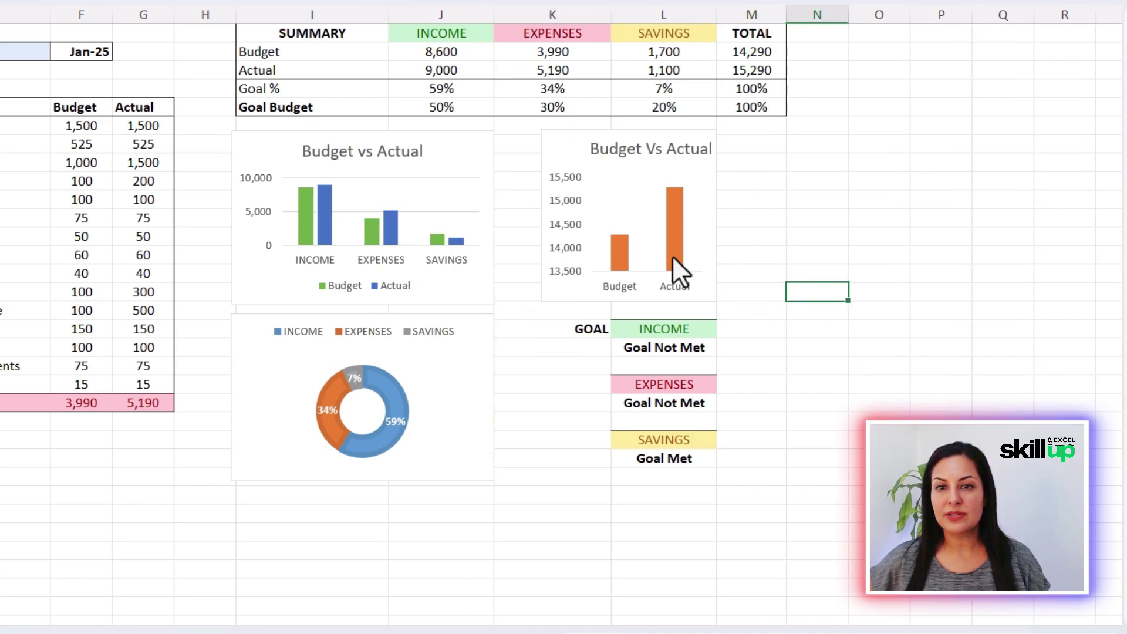
# Step: Widen the orange Budget Vs Actual totals chart so its right edge extends into column M, and deselect it
pyautogui.click(704, 211)
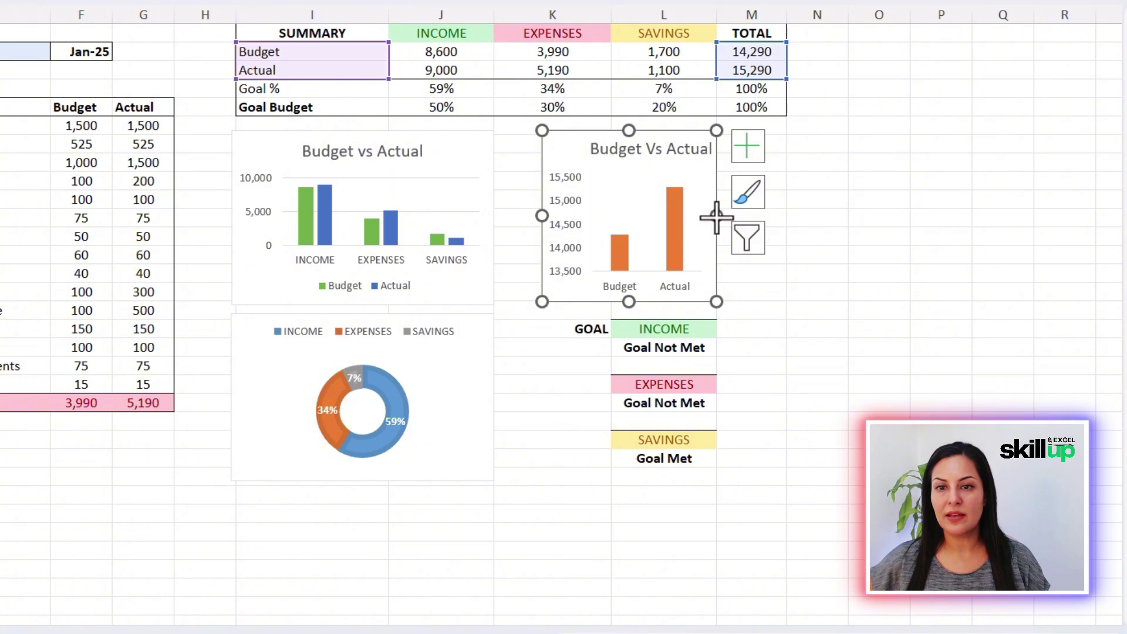
pyautogui.moveTo(716, 216); pyautogui.dragTo(761, 216)
pyautogui.click(900, 259)
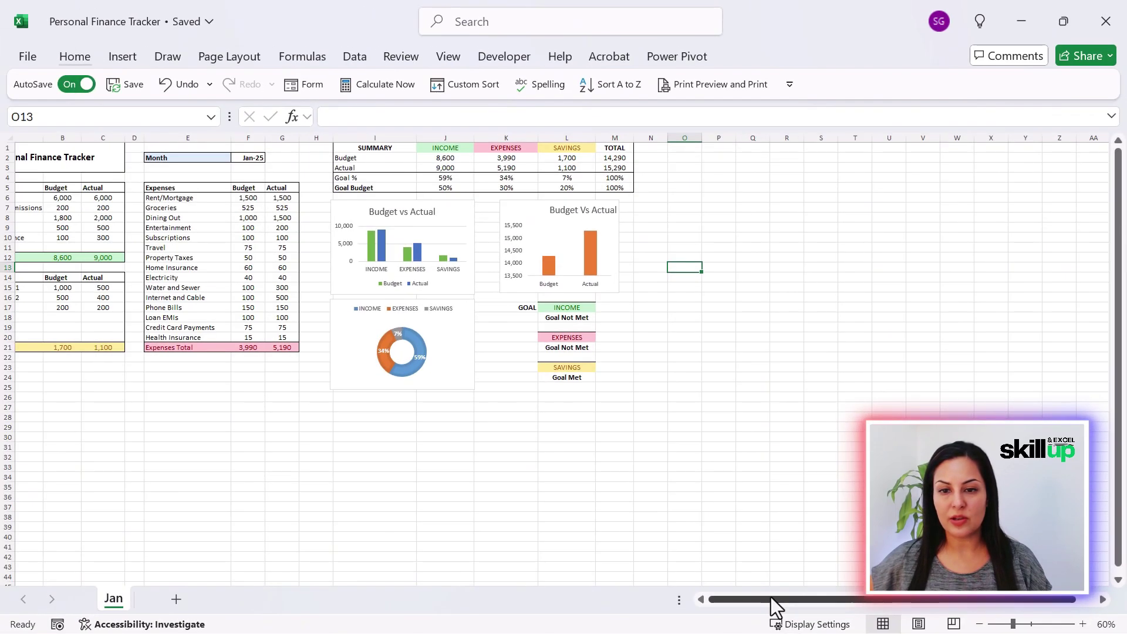
# Step: Duplicate the Jan sheet, placing the copy directly after it, and rename the copy Feb
pyautogui.moveTo(772, 599); pyautogui.dragTo(703, 629)
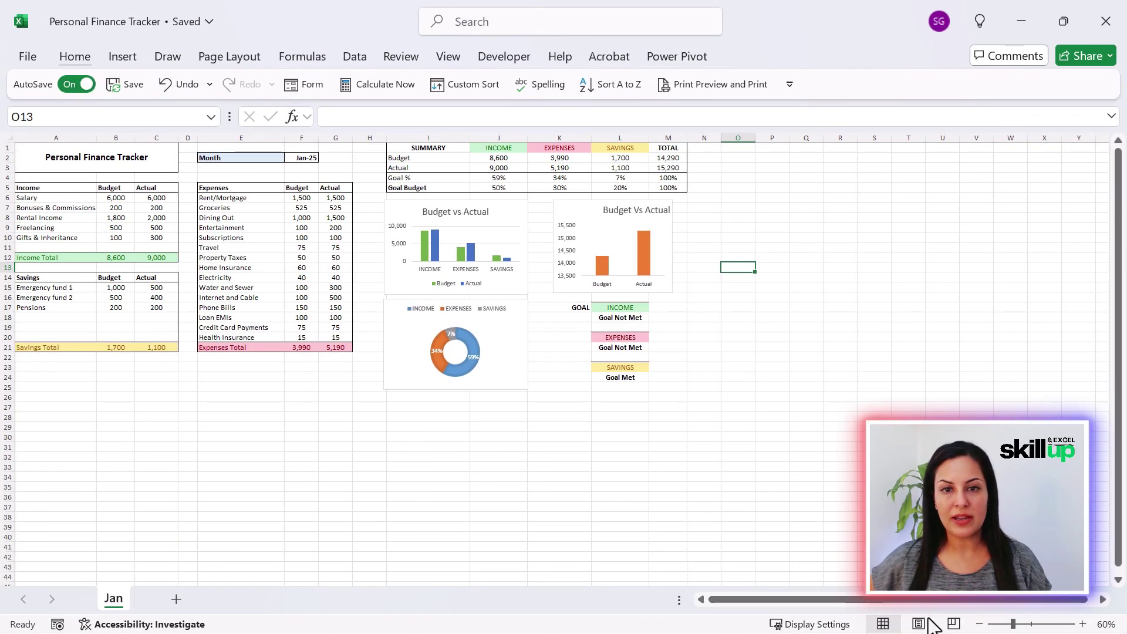
pyautogui.moveTo(1013, 623); pyautogui.dragTo(1019, 622)
pyautogui.click(1081, 623)
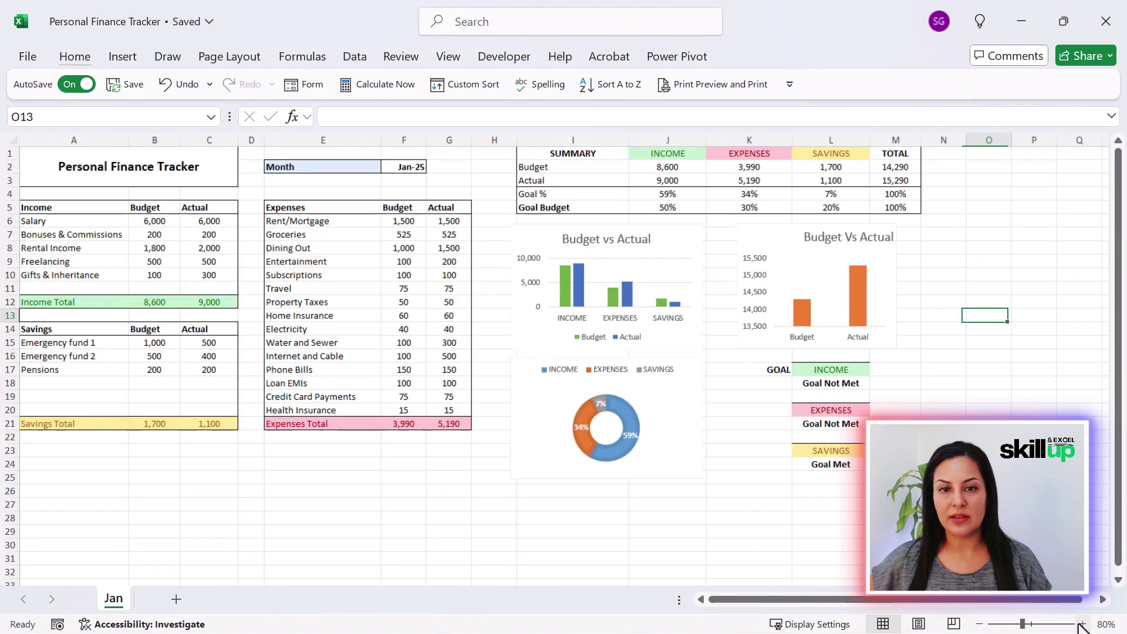
pyautogui.click(1082, 623)
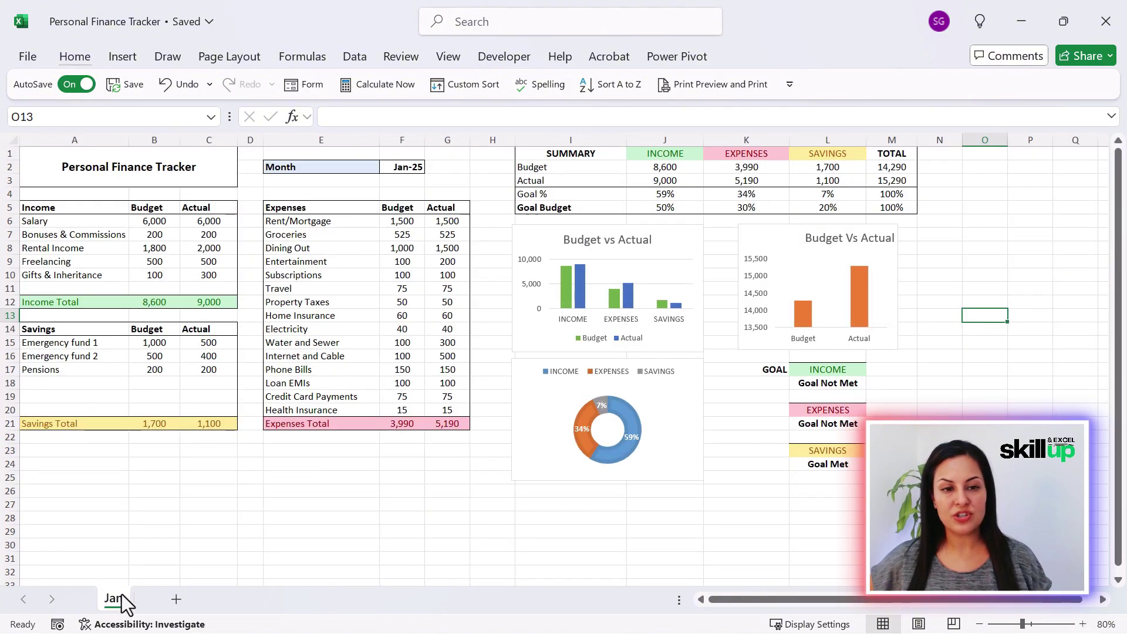
pyautogui.moveTo(112, 600); pyautogui.dragTo(167, 612)
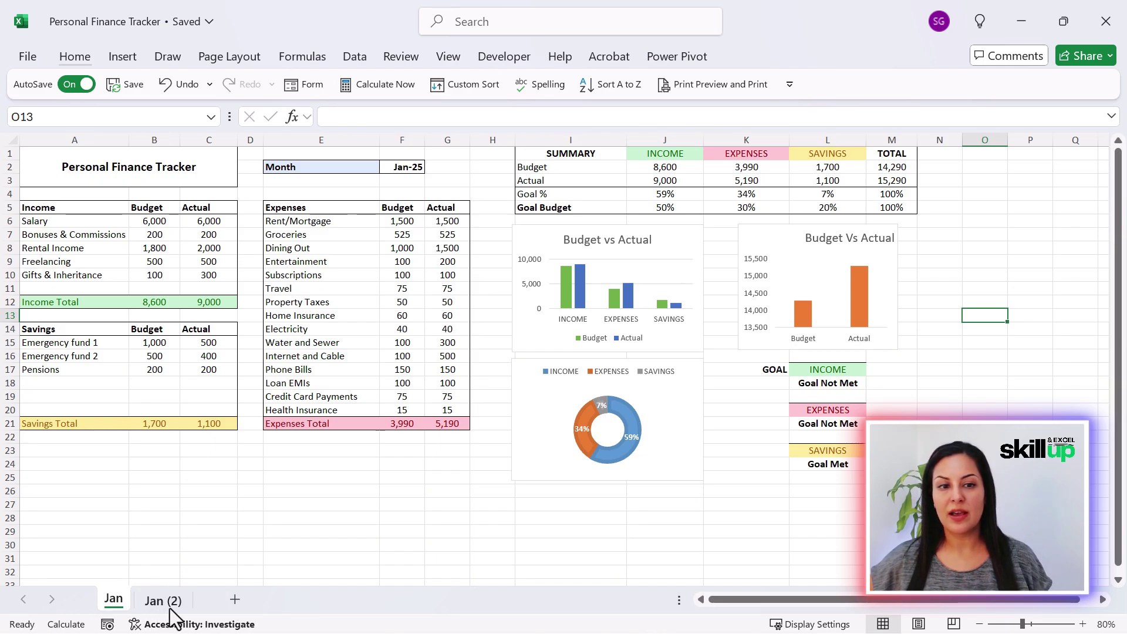
pyautogui.doubleClick(164, 599)
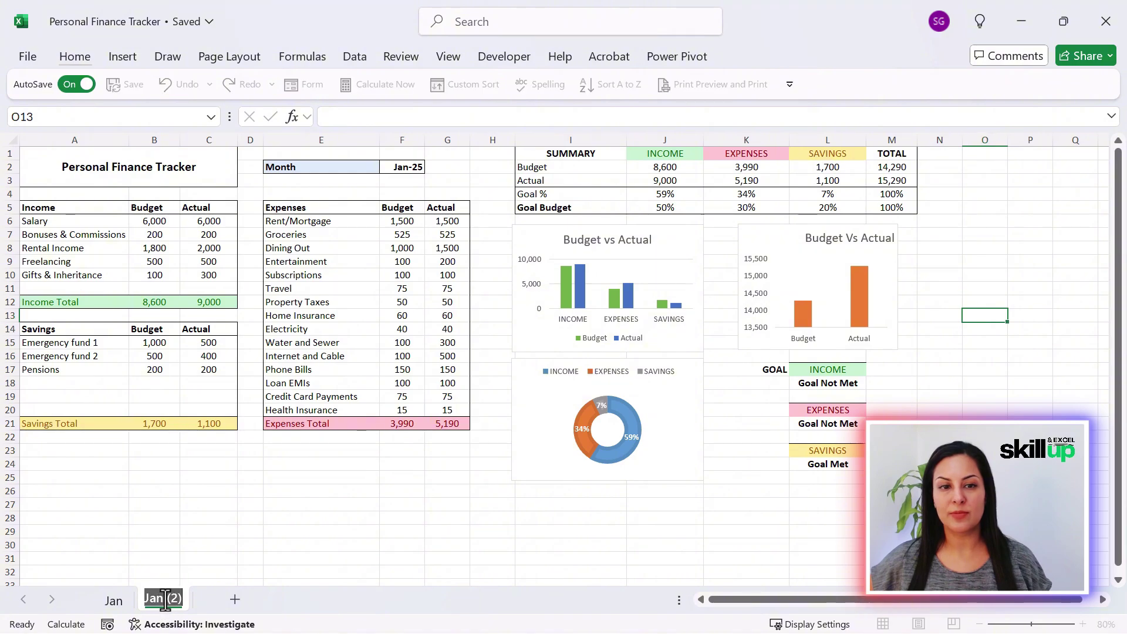
pyautogui.press('BackSpace')
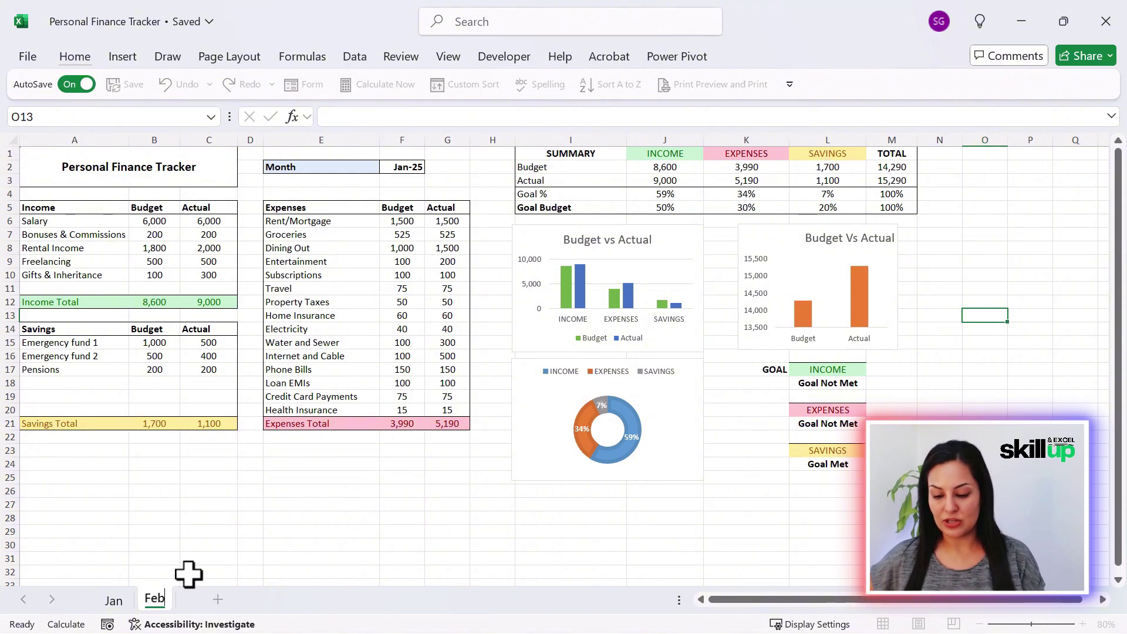
pyautogui.press('Return')
# Step: Select the month date cell F2 on the Feb sheet
pyautogui.click(411, 167)
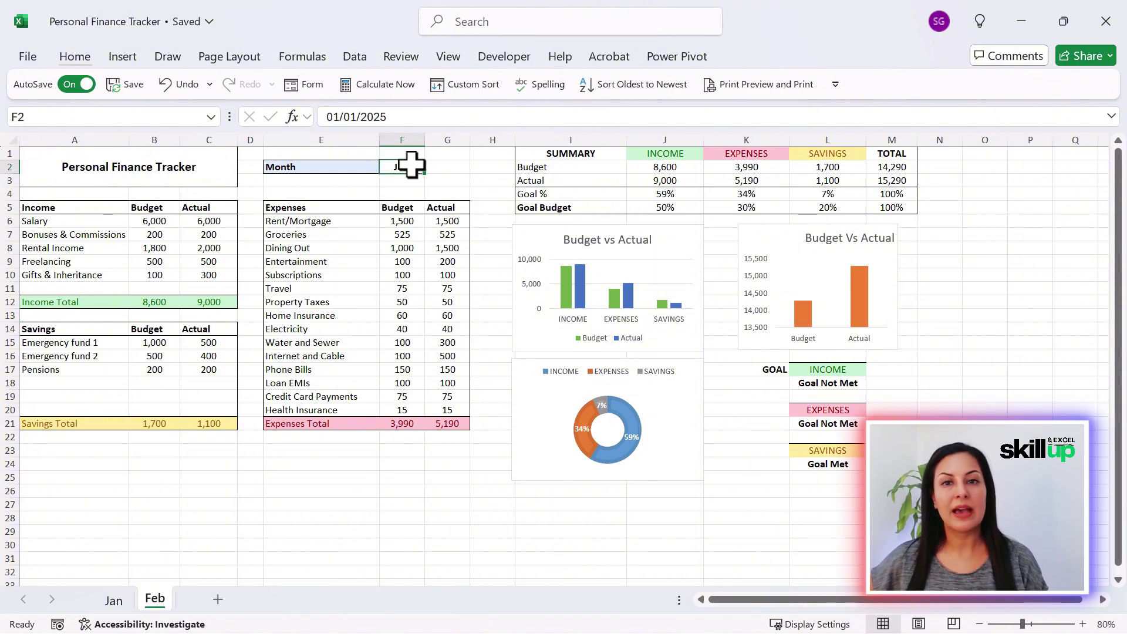